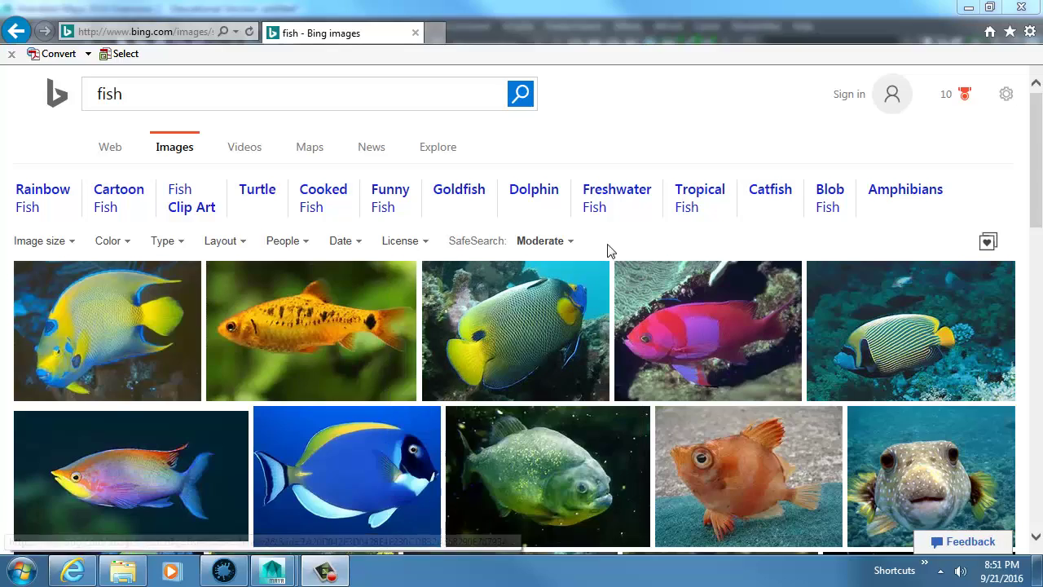
# - Filter the fish image results to show only extra large images
pyautogui.scroll(-3, 625, 238)
pyautogui.scroll(-4, 386, 233)
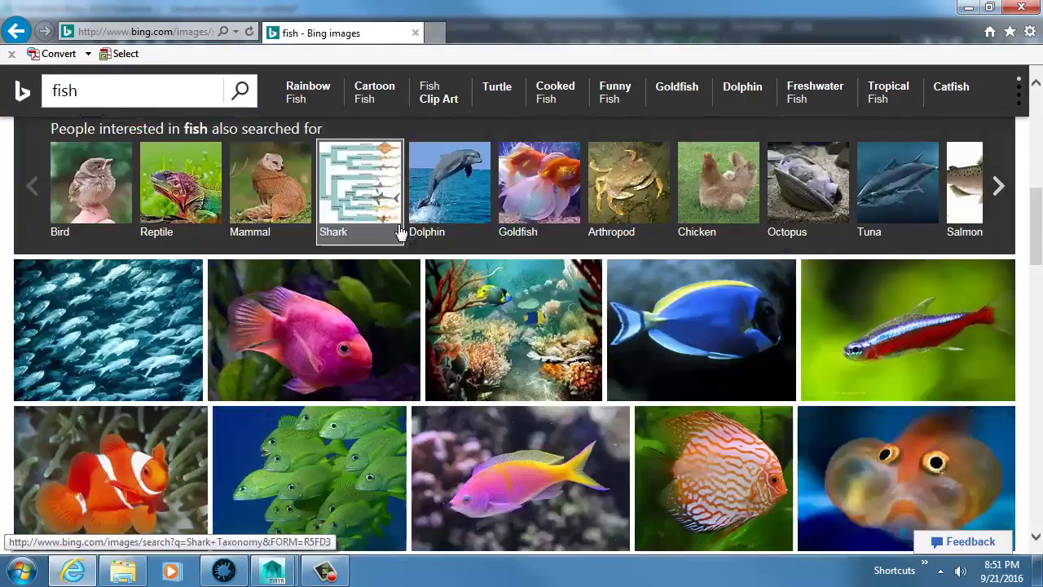
pyautogui.scroll(7, 261, 238)
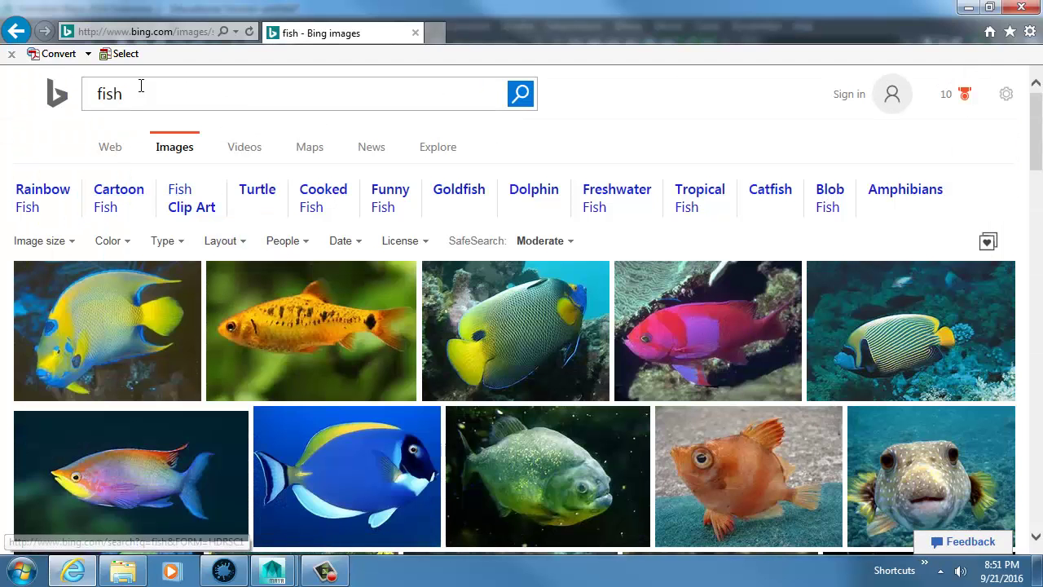
pyautogui.click(67, 239)
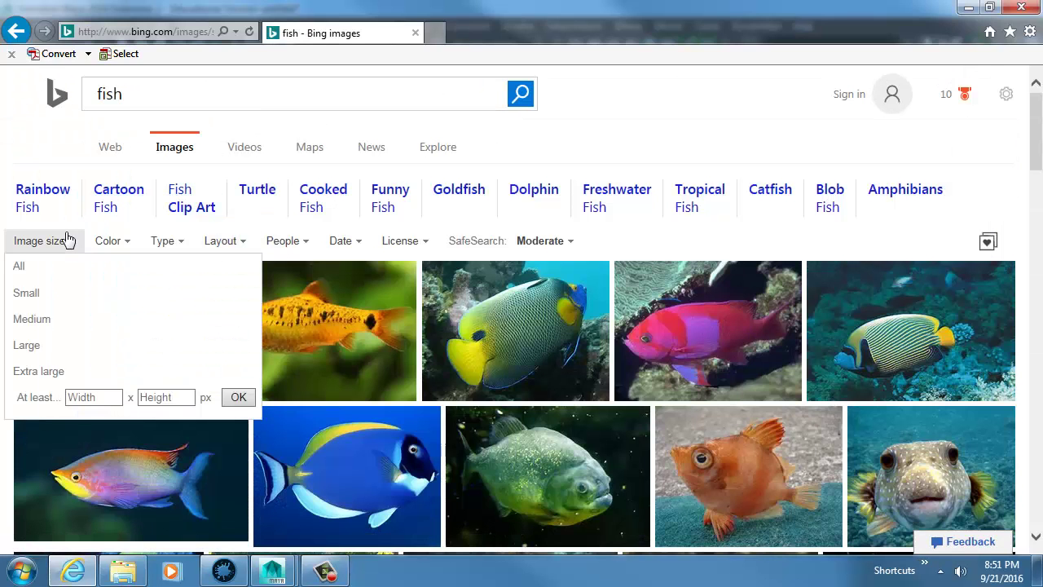
pyautogui.click(29, 372)
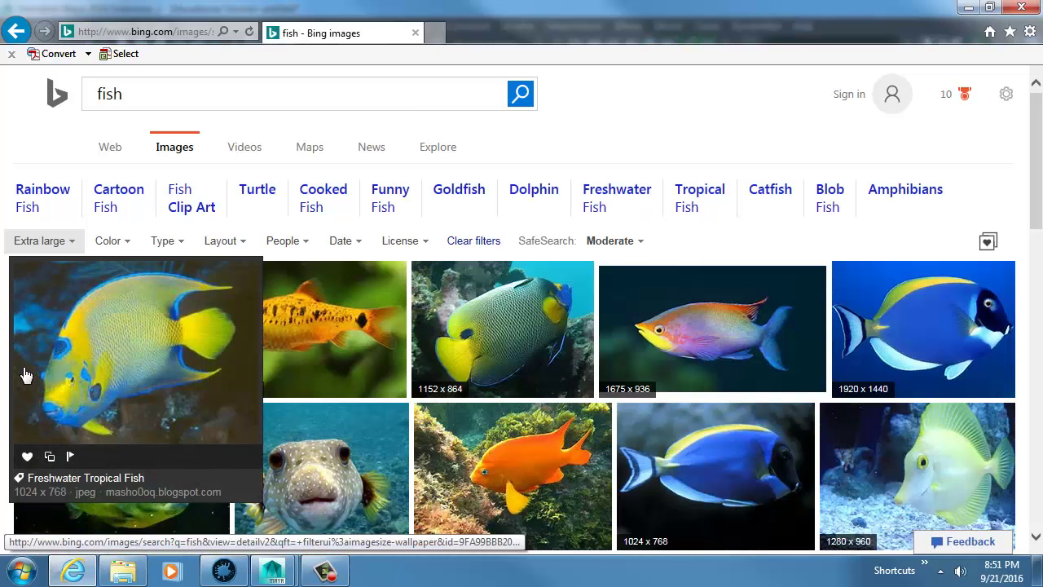
# - Open the full-size source image of the red fish shown in side profile on a white background
pyautogui.moveTo(343, 318)
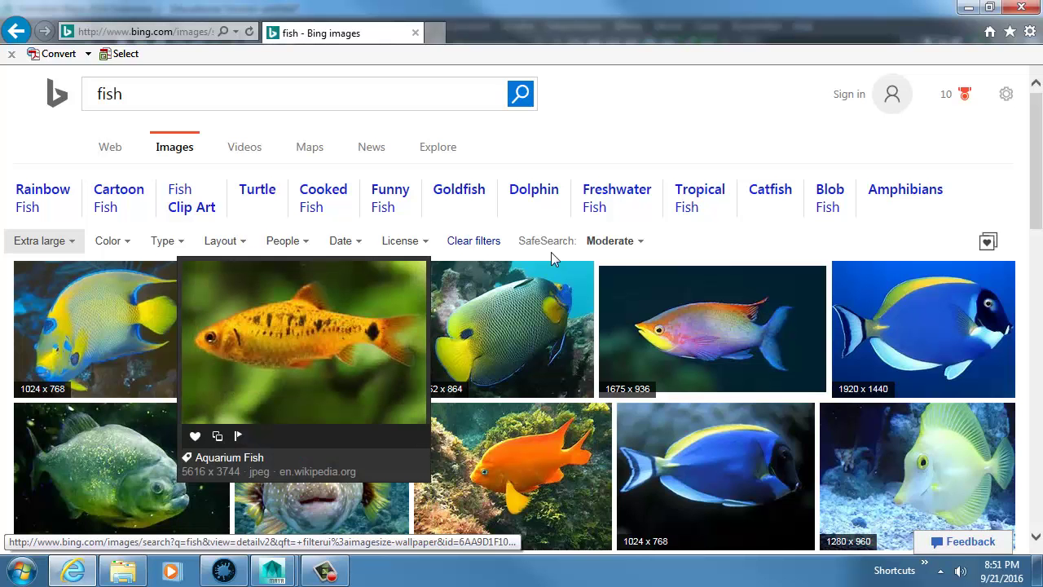
pyautogui.scroll(-3, 696, 244)
pyautogui.moveTo(523, 307)
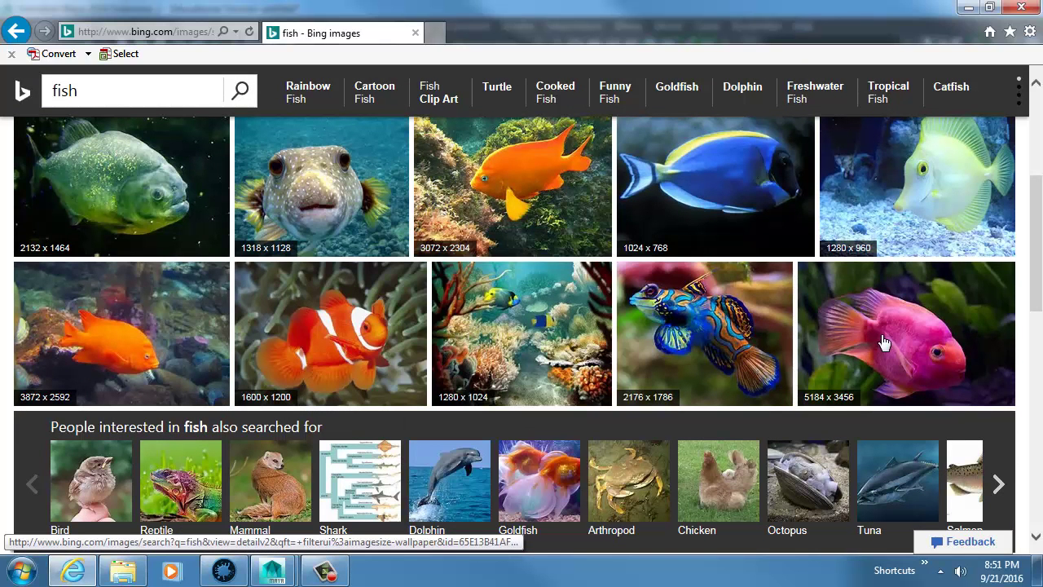
pyautogui.moveTo(882, 341)
pyautogui.scroll(-3, 335, 336)
pyautogui.moveTo(292, 339)
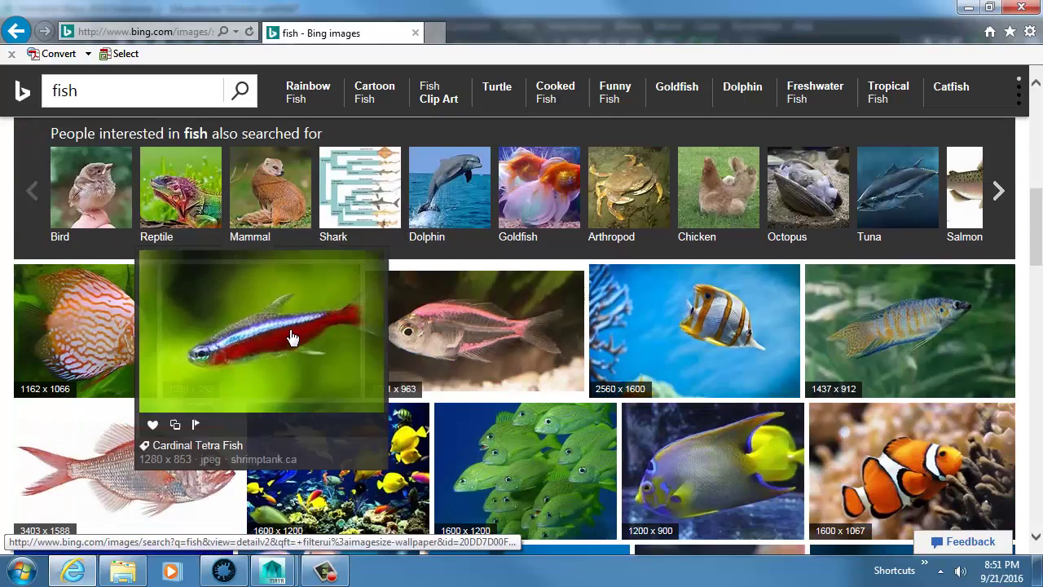
pyautogui.scroll(-2, 513, 337)
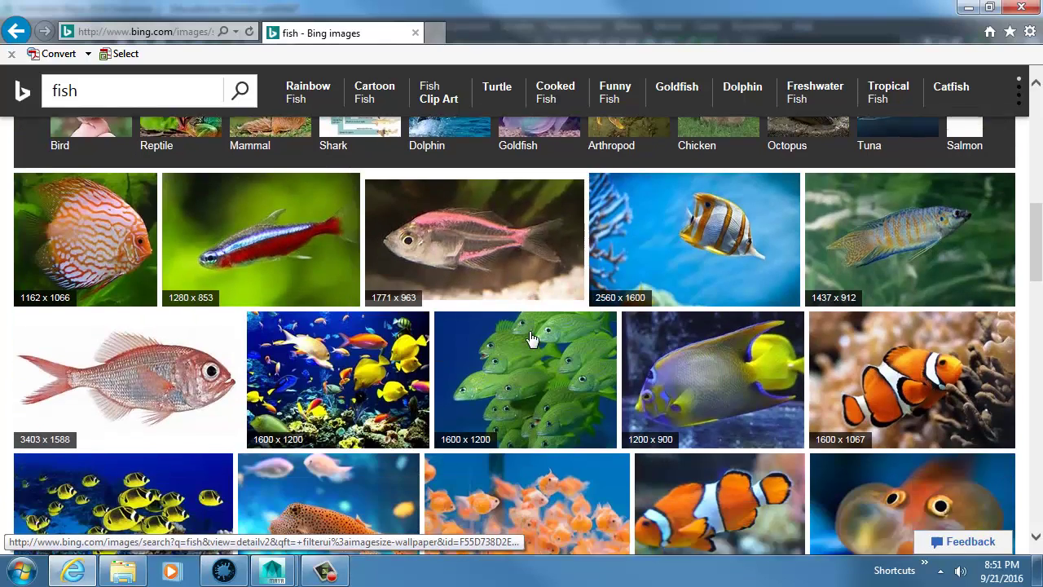
pyautogui.scroll(-2, 474, 302)
pyautogui.moveTo(201, 207)
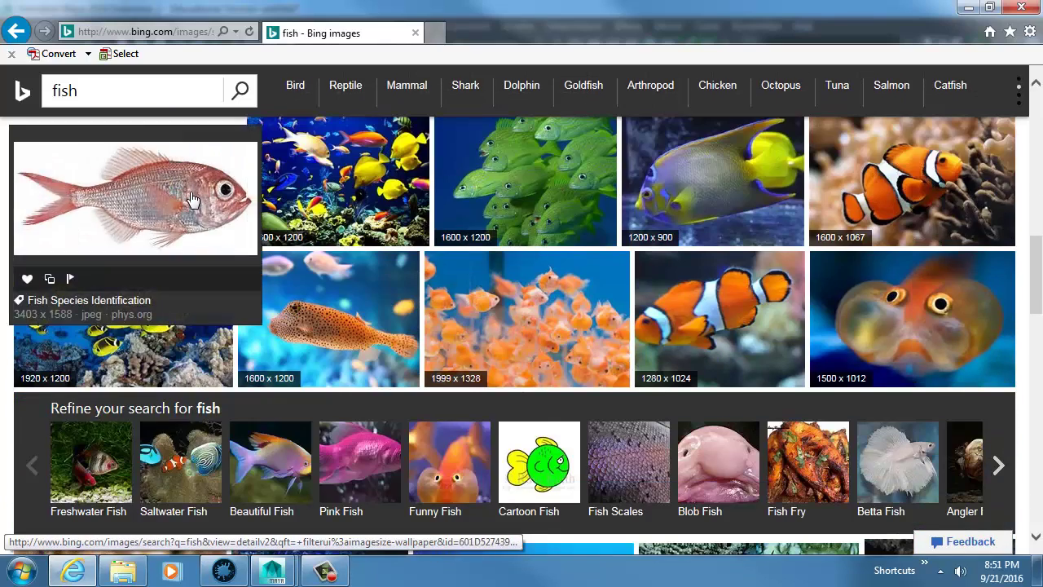
pyautogui.click(190, 195)
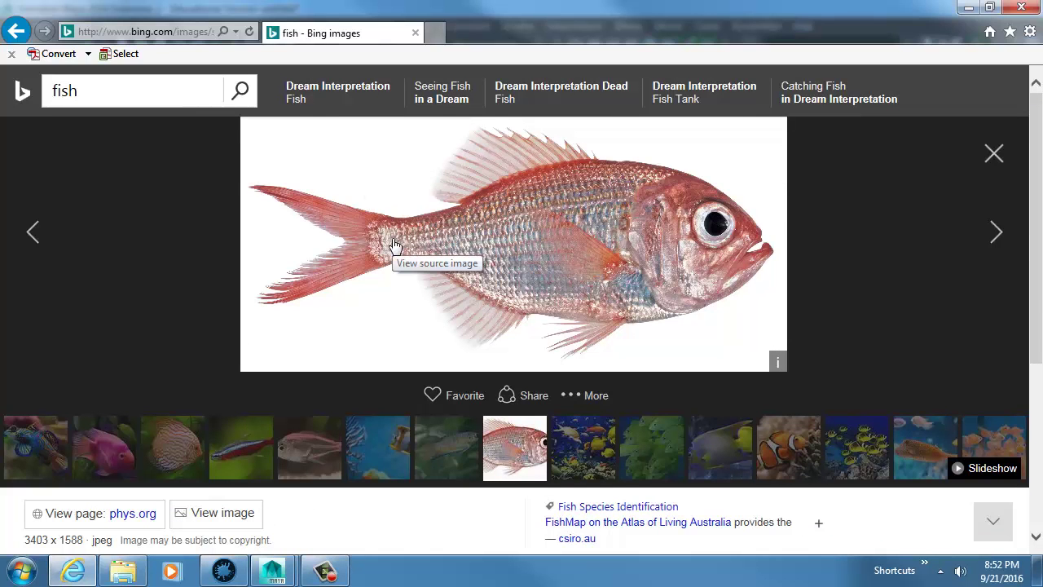
pyautogui.click(520, 232)
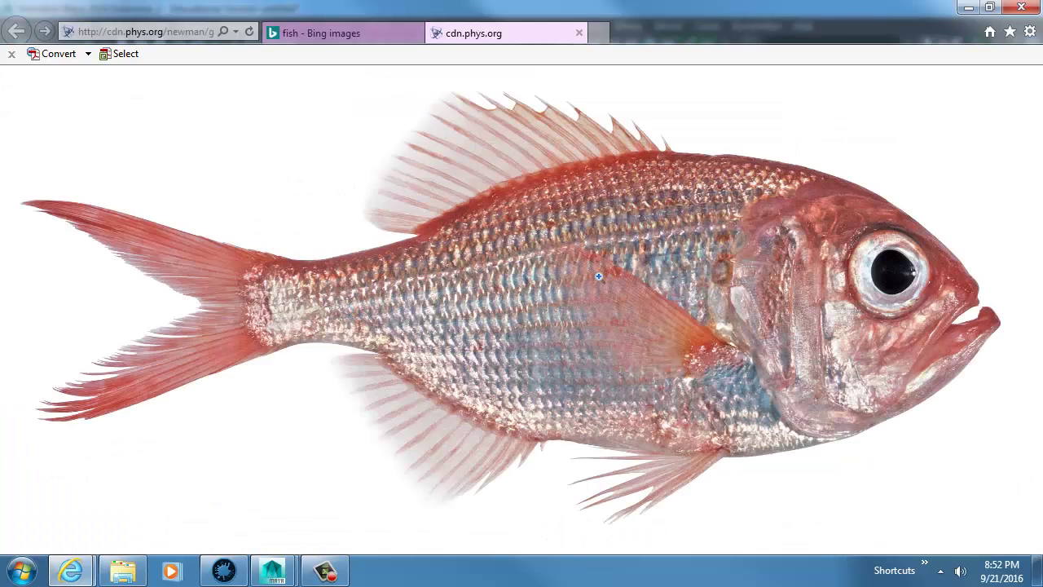
# - Save the fish picture as the JPEG 2-somanyfishon in the fish project's sourceimages folder on drive P, under 2540/work
pyautogui.rightClick(600, 281)
pyautogui.click(662, 187)
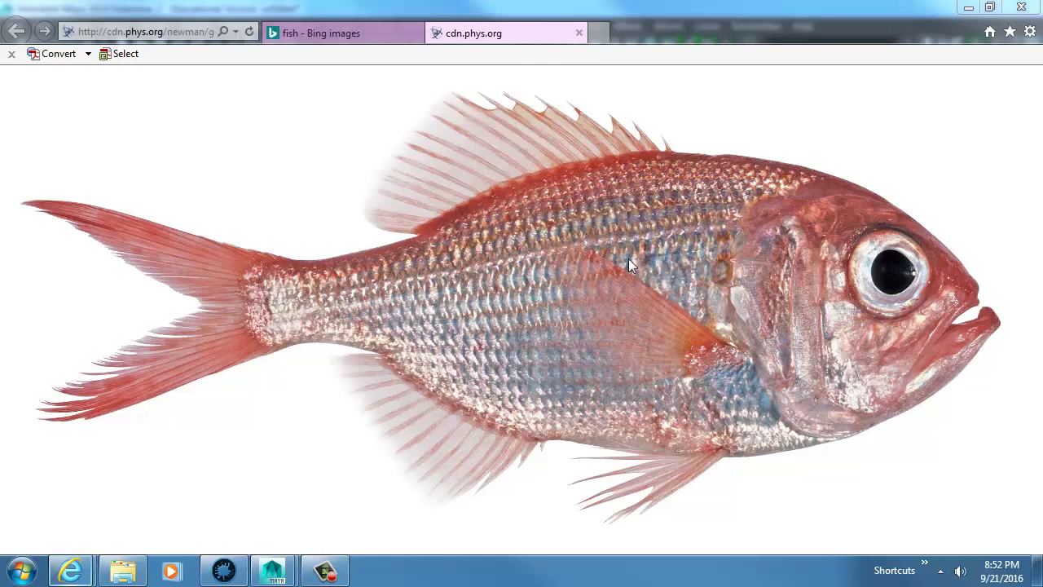
pyautogui.moveTo(127, 119); pyautogui.dragTo(129, 219)
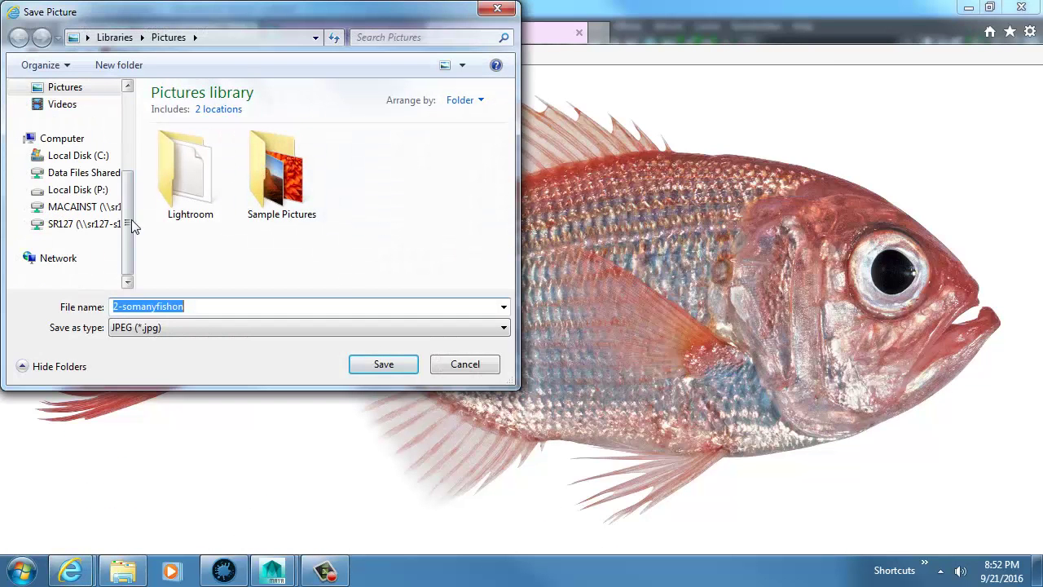
pyautogui.click(77, 189)
pyautogui.doubleClick(199, 248)
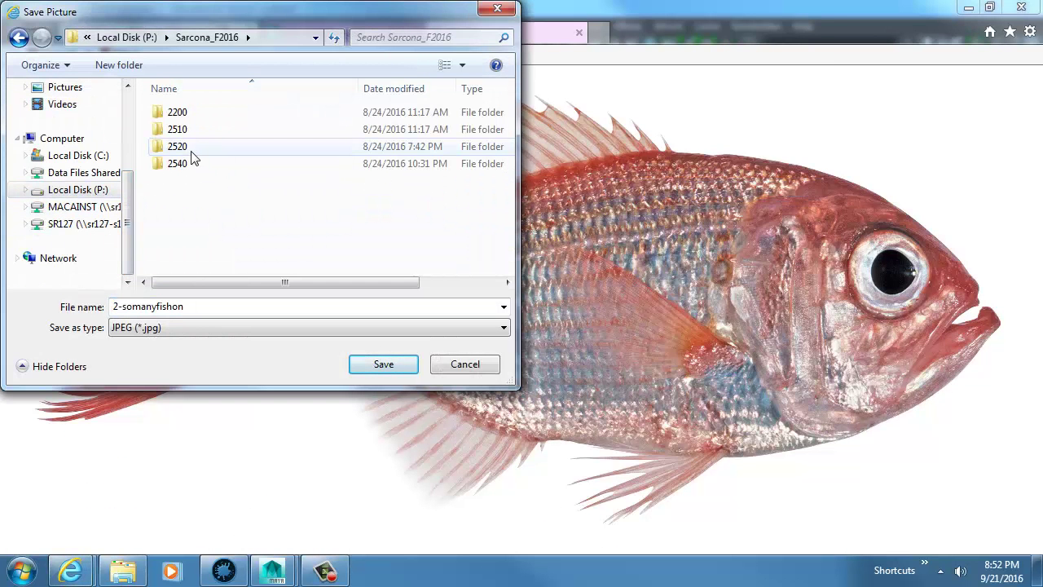
pyautogui.doubleClick(188, 164)
pyautogui.doubleClick(185, 145)
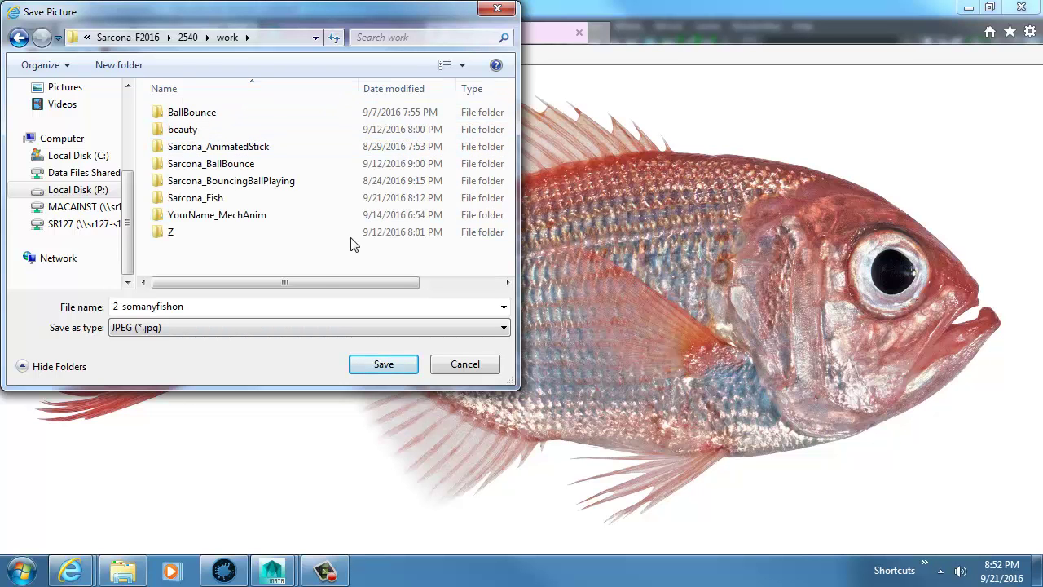
pyautogui.doubleClick(281, 201)
pyautogui.scroll(-2, 244, 229)
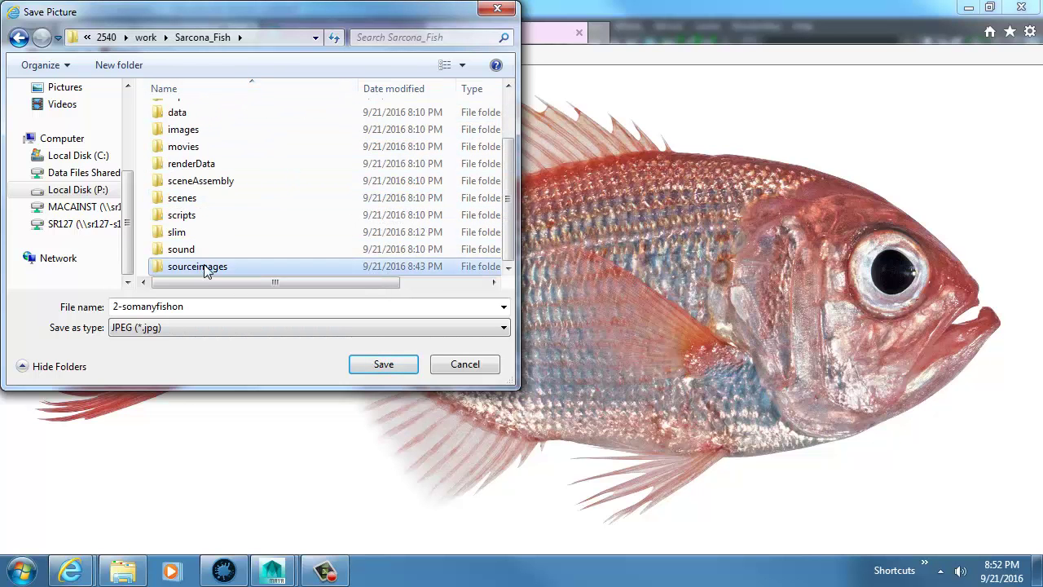
pyautogui.doubleClick(197, 267)
pyautogui.click(383, 363)
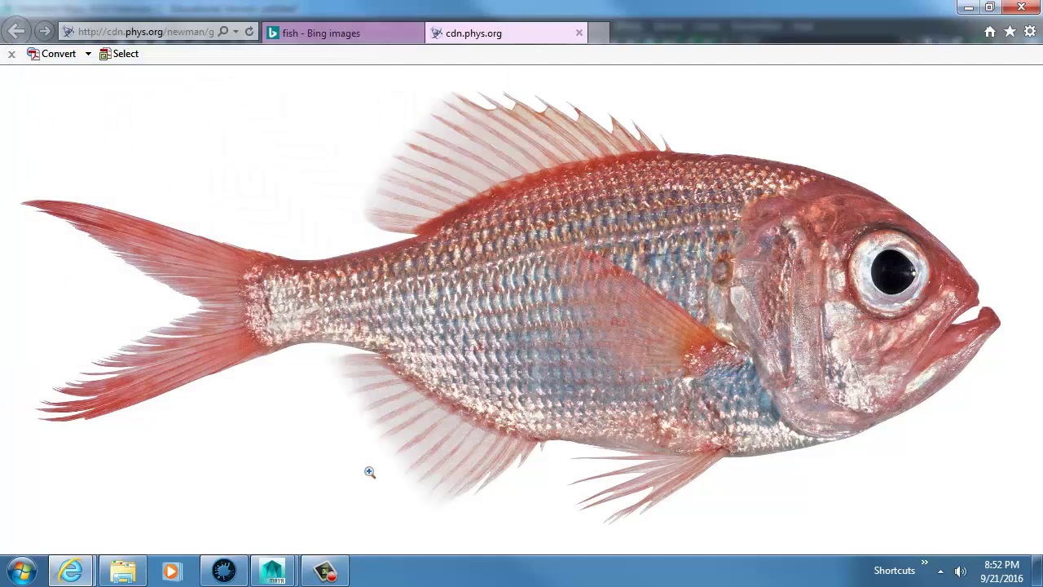
# - Switch to Maya and check the current project's name and location in the Project Window
pyautogui.hotkey('alt', 'Tab')
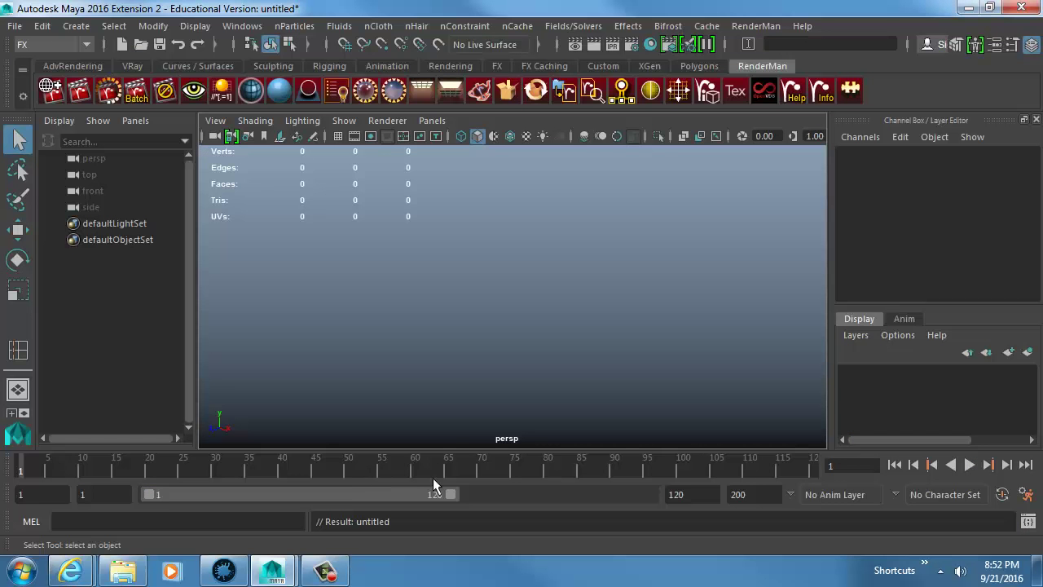
pyautogui.press('space')
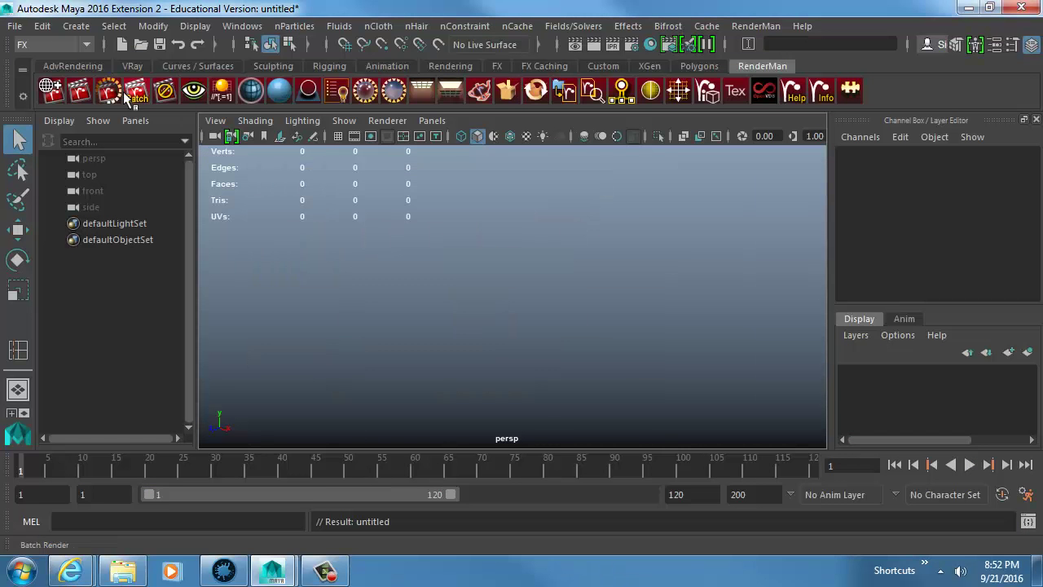
pyautogui.click(14, 25)
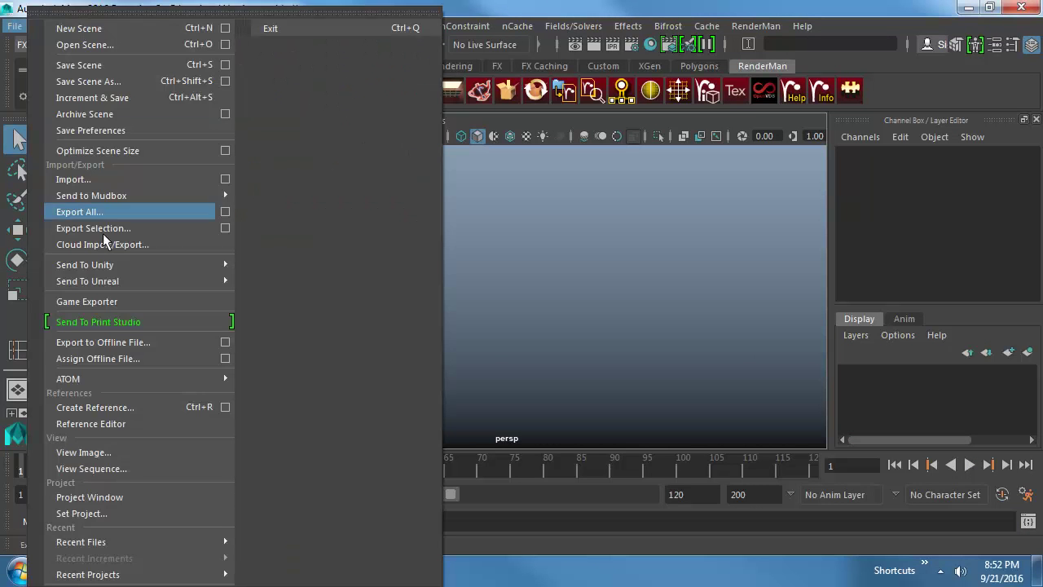
pyautogui.click(129, 497)
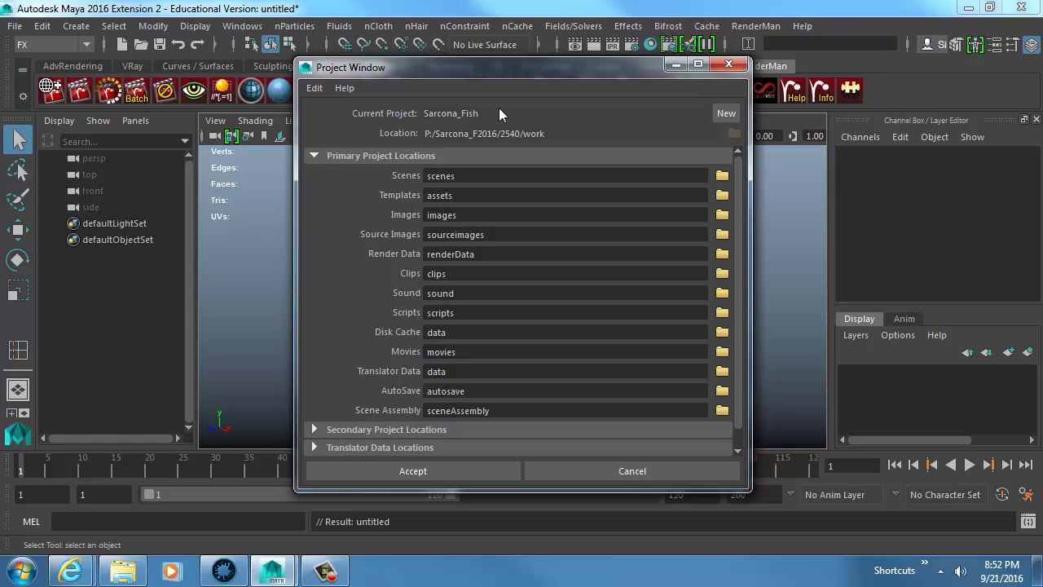
pyautogui.moveTo(559, 137); pyautogui.dragTo(515, 139)
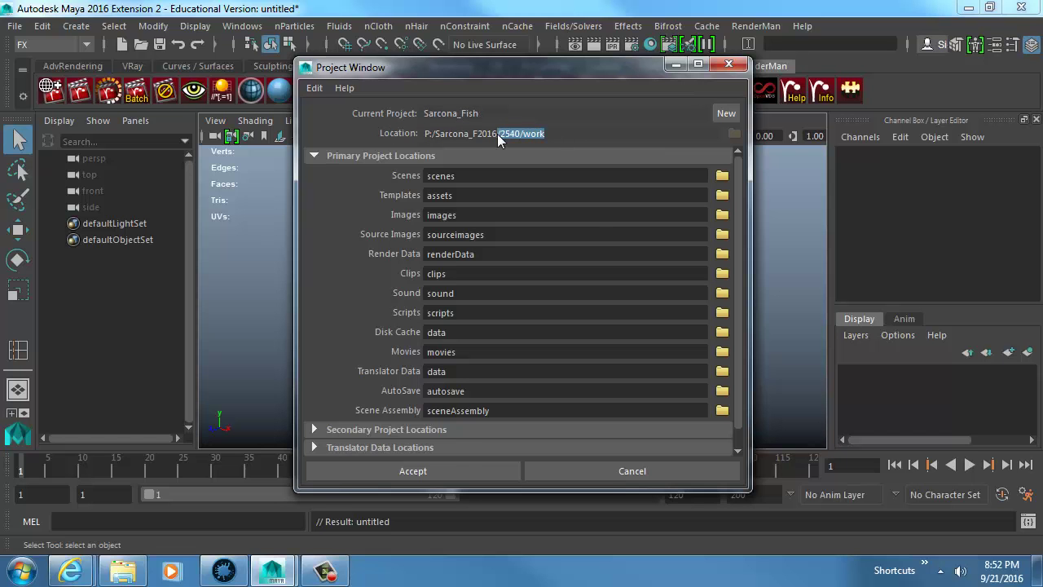
pyautogui.click(614, 481)
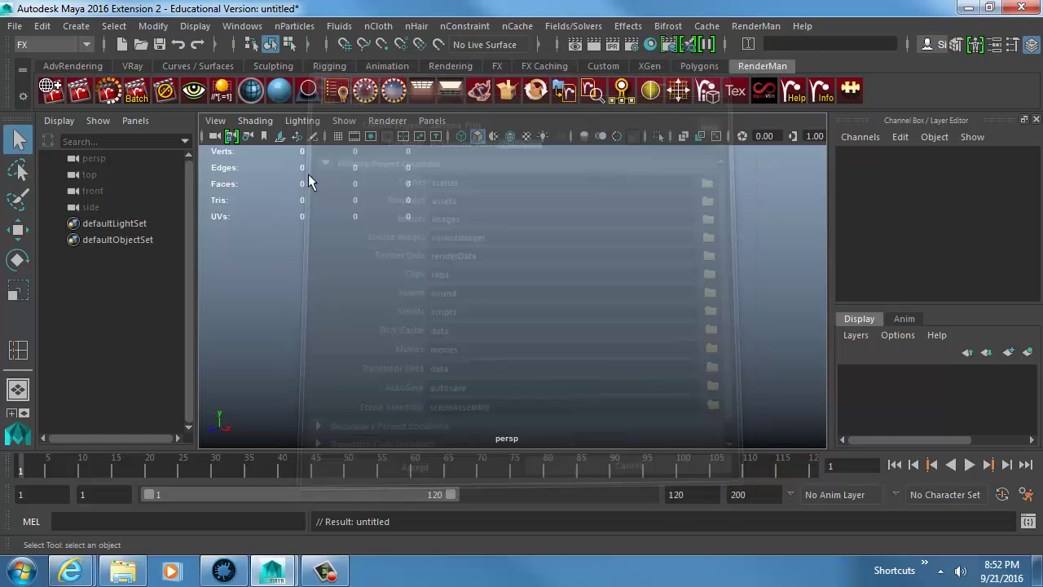
pyautogui.press('space')
pyautogui.moveTo(449, 237); pyautogui.dragTo(380, 272)
pyautogui.click(215, 120)
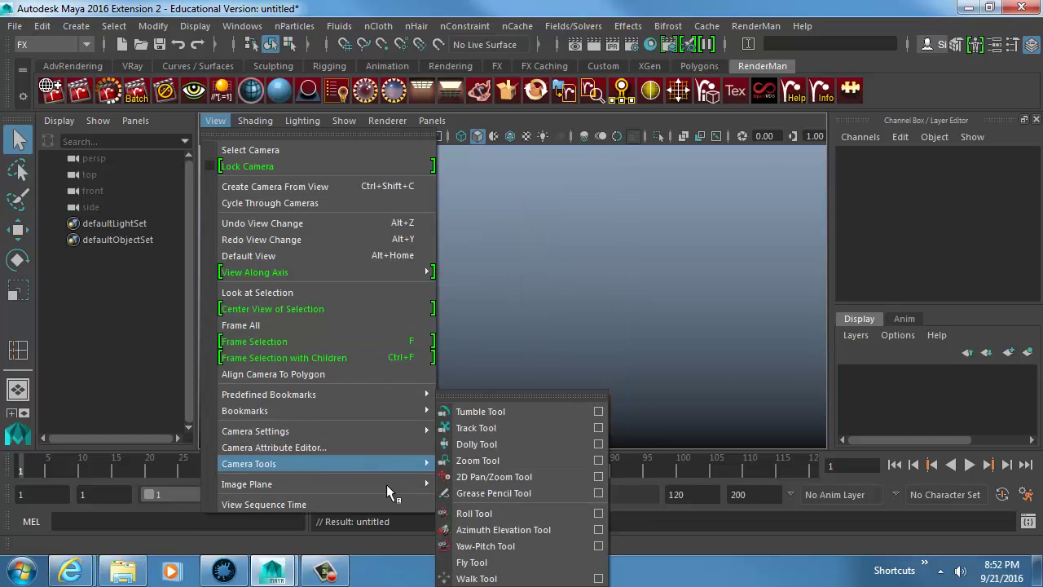
pyautogui.moveTo(389, 484)
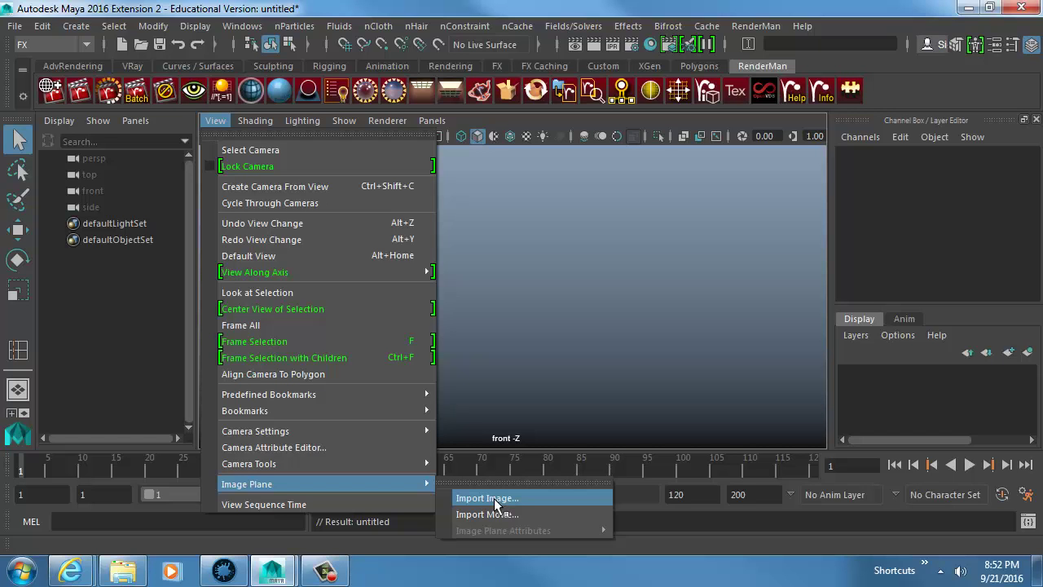
pyautogui.click(494, 498)
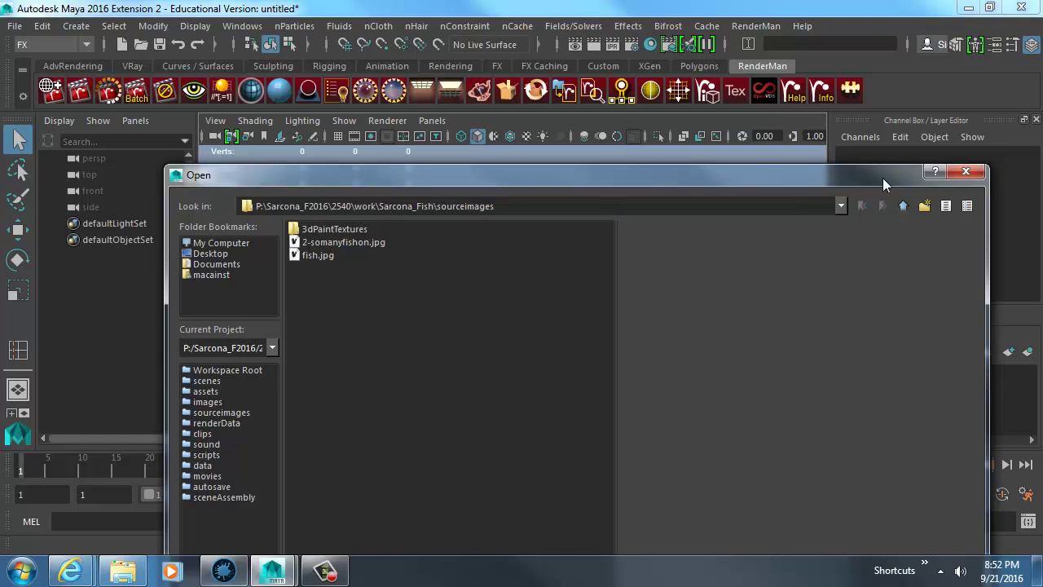
pyautogui.click(971, 171)
# - Import 2-somanyfishon.jpg as an image plane in the side view
pyautogui.press('space')
pyautogui.moveTo(456, 235); pyautogui.dragTo(528, 227)
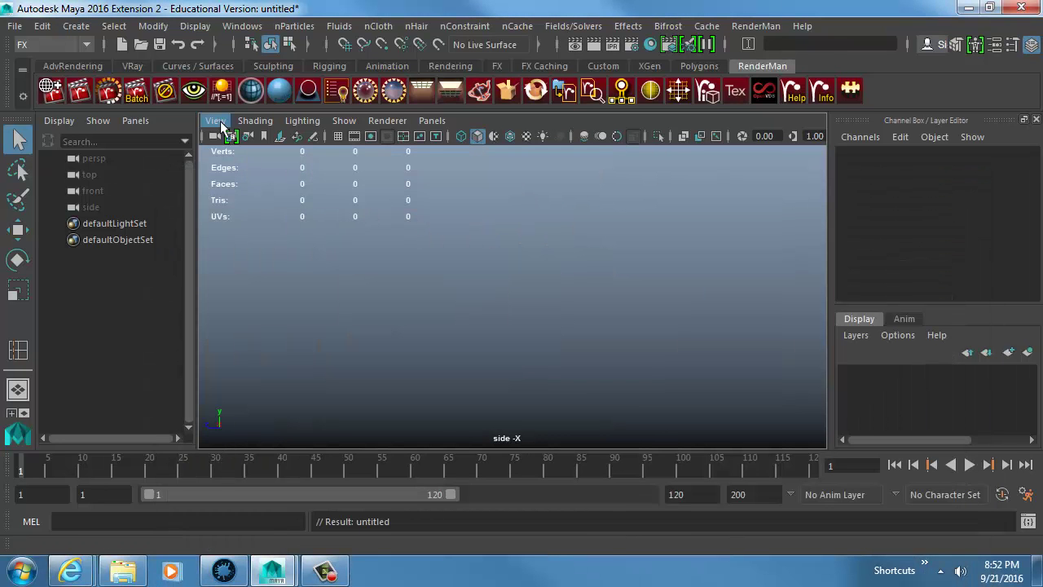
pyautogui.click(215, 120)
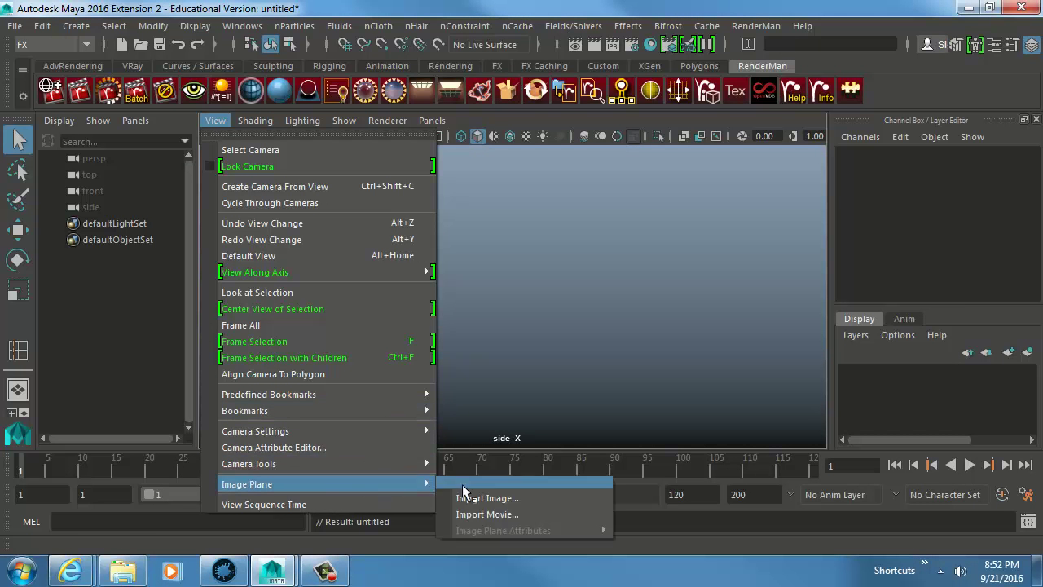
pyautogui.click(491, 495)
pyautogui.click(337, 242)
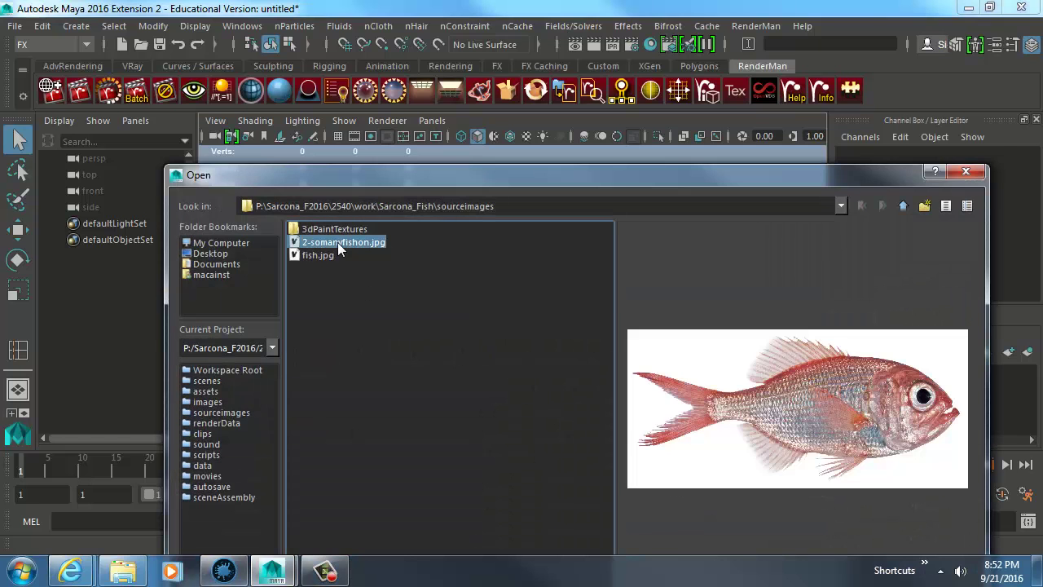
pyautogui.moveTo(431, 180); pyautogui.dragTo(305, 77)
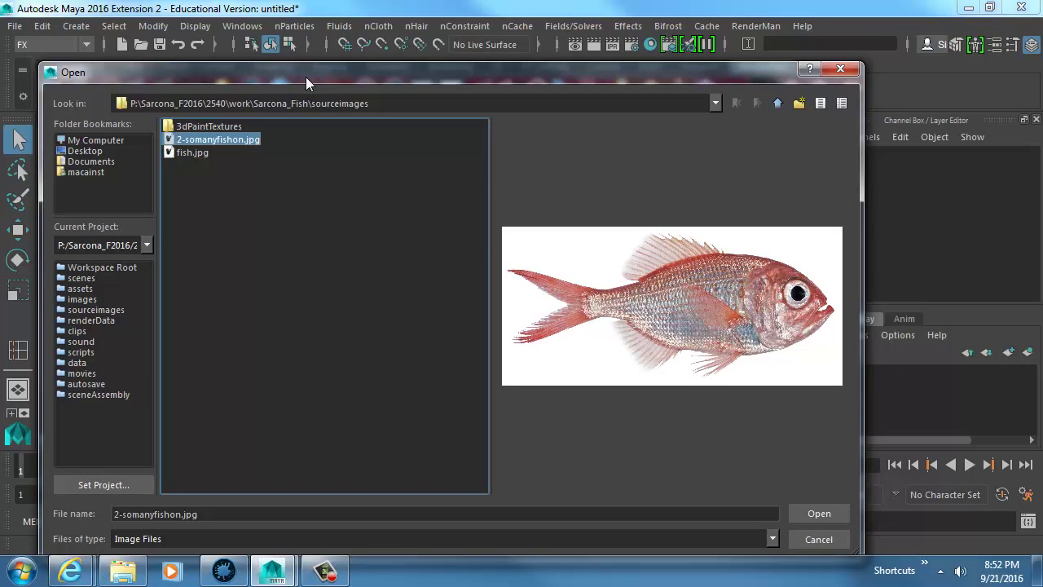
pyautogui.click(819, 513)
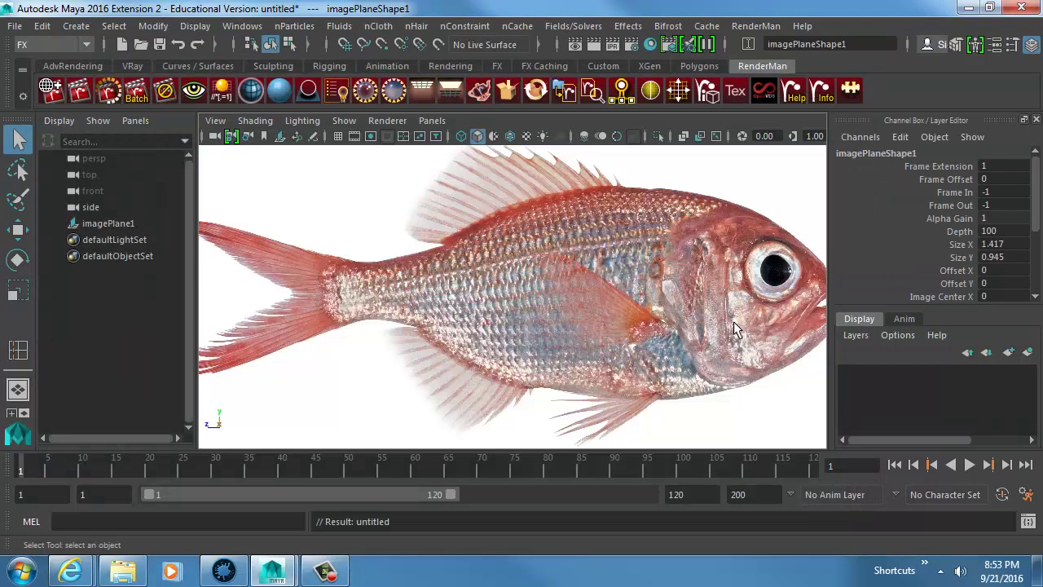
# - In the perspective view, move the fish image plane back along the negative X axis
pyautogui.scroll(-3, 570, 298)
pyautogui.press('space')
pyautogui.moveTo(538, 287); pyautogui.dragTo(538, 263)
pyautogui.keyDown('alt'); pyautogui.moveTo(536, 262); pyautogui.dragTo(337, 261); pyautogui.keyUp('alt')
pyautogui.press('w')
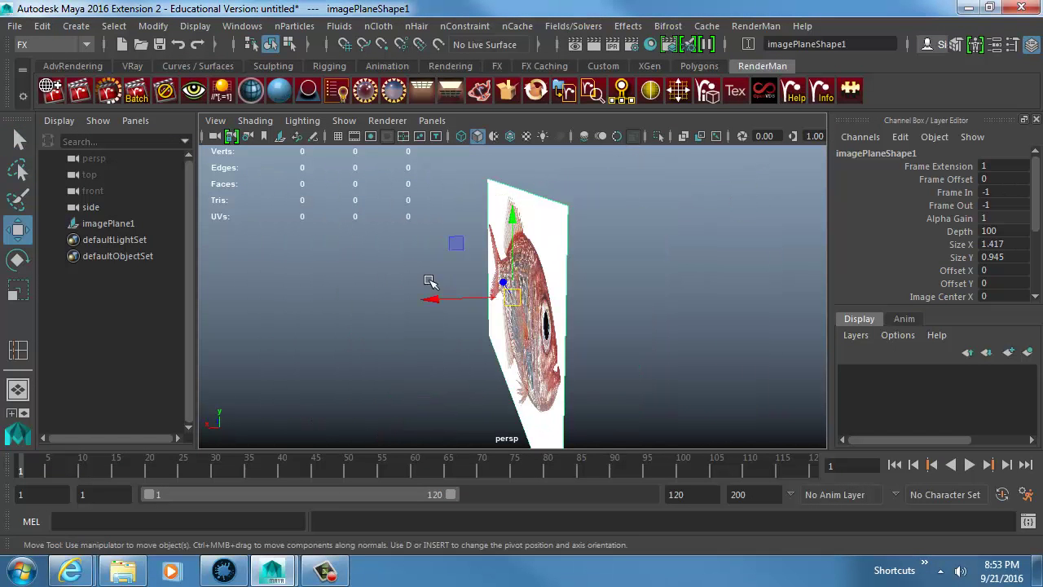
pyautogui.moveTo(431, 300); pyautogui.dragTo(617, 271)
# - Show the grid and return to the side view framed on the fish image
pyautogui.click(338, 136)
pyautogui.press('space')
pyautogui.press('space')
pyautogui.moveTo(538, 300); pyautogui.dragTo(575, 312)
pyautogui.keyDown('alt'); pyautogui.moveTo(493, 309); pyautogui.dragTo(513, 308, button='middle'); pyautogui.keyUp('alt')
pyautogui.keyDown('alt'); pyautogui.moveTo(512, 308); pyautogui.dragTo(610, 310, button='right'); pyautogui.keyUp('alt')
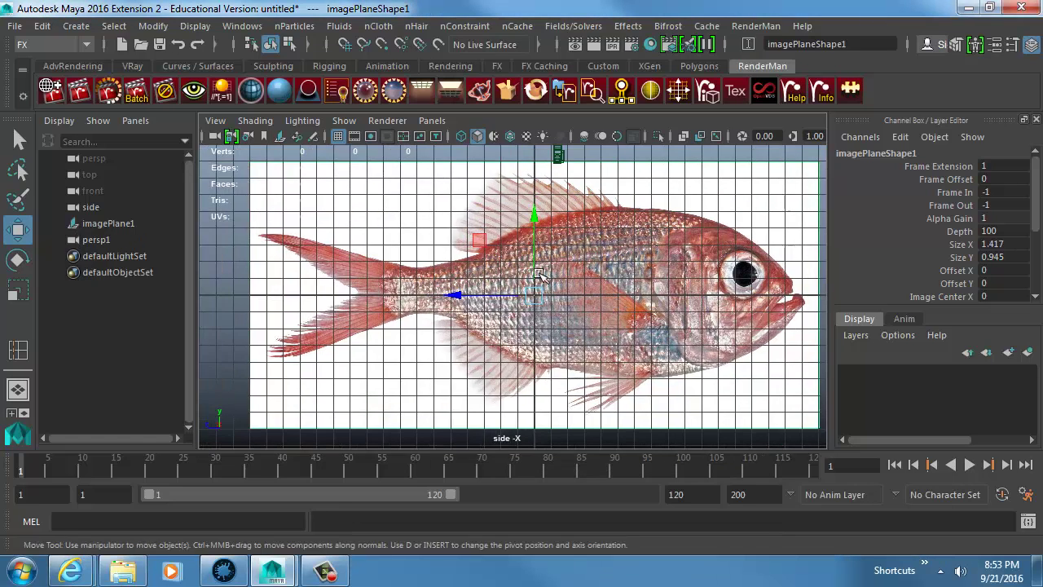
# - Create a polygon cube and scale it up uniformly over the middle of the fish's body
pyautogui.click(76, 25)
pyautogui.moveTo(139, 84)
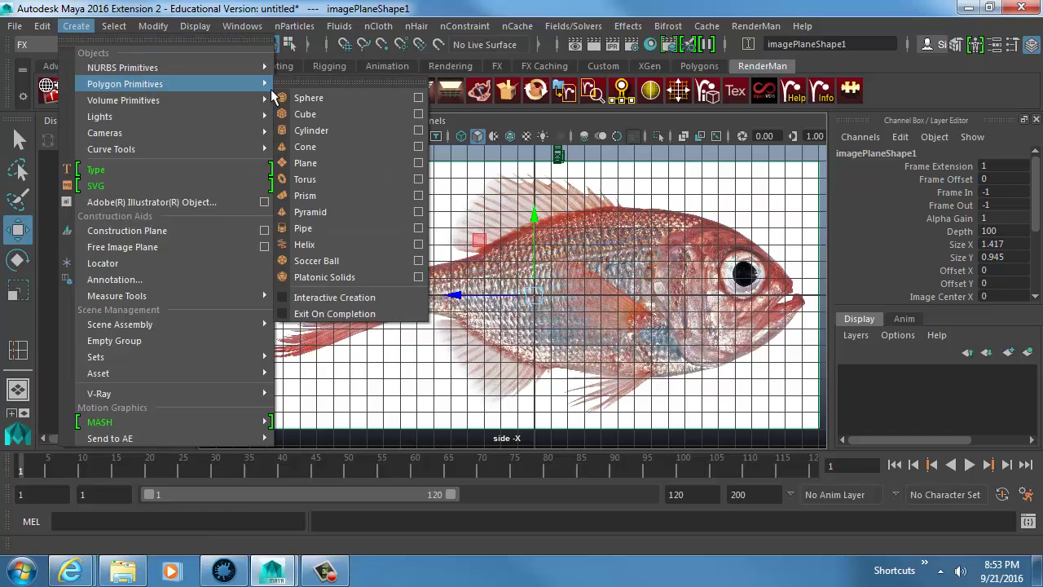
pyautogui.click(302, 109)
pyautogui.press('r')
pyautogui.moveTo(534, 295); pyautogui.dragTo(611, 295)
# - Move the cube's front vertices to the upper and lower body outline just behind the fish's eye
pyautogui.keyDown('alt'); pyautogui.moveTo(558, 272); pyautogui.dragTo(472, 289, button='middle'); pyautogui.keyUp('alt')
pyautogui.press('F9')
pyautogui.moveTo(489, 223); pyautogui.dragTo(526, 293)
pyautogui.press('w')
pyautogui.moveTo(511, 286); pyautogui.dragTo(586, 280, button='middle')
pyautogui.moveTo(509, 255); pyautogui.dragTo(623, 236)
pyautogui.moveTo(491, 358); pyautogui.dragTo(602, 399)
# - Move the cube's rear vertices to the upper and lower edges of the narrow tail base
pyautogui.moveTo(364, 228); pyautogui.dragTo(410, 283)
pyautogui.moveTo(410, 283); pyautogui.dragTo(349, 313, button='middle')
pyautogui.moveTo(365, 353); pyautogui.dragTo(415, 403)
pyautogui.moveTo(399, 404); pyautogui.dragTo(340, 371, button='middle')
pyautogui.moveTo(341, 372); pyautogui.dragTo(327, 366)
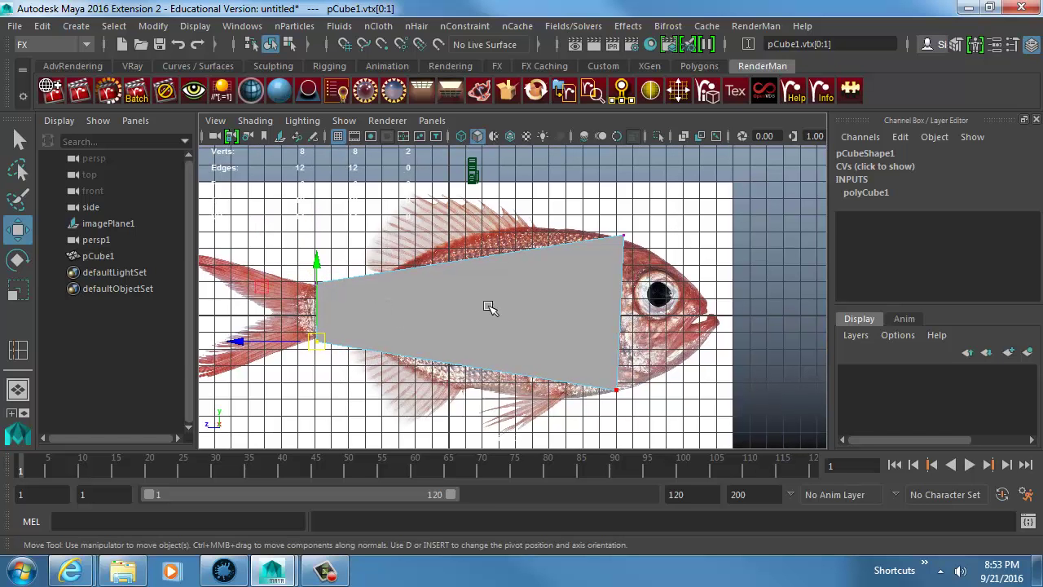
# - Adjust the cube's front upper and lower vertices so they sit on the body outline behind the eye
pyautogui.moveTo(638, 252); pyautogui.dragTo(640, 255)
pyautogui.moveTo(621, 250)
pyautogui.mouseDown(button='middle')
pyautogui.moveTo(620, 273)
pyautogui.moveTo(619, 250)
pyautogui.mouseUp(button='middle')
pyautogui.moveTo(582, 357); pyautogui.dragTo(624, 417)
pyautogui.moveTo(624, 416)
pyautogui.mouseDown(button='middle')
pyautogui.moveTo(495, 414)
pyautogui.moveTo(627, 417)
pyautogui.mouseUp(button='middle')
# - Fit the cube's rear upper and lower vertices to the edges of the narrow tail base
pyautogui.keyDown('alt'); pyautogui.moveTo(538, 332); pyautogui.dragTo(569, 326, button='middle'); pyautogui.keyUp('alt')
pyautogui.moveTo(342, 271); pyautogui.dragTo(363, 292)
pyautogui.moveTo(363, 292)
pyautogui.mouseDown(button='middle')
pyautogui.moveTo(356, 308)
pyautogui.moveTo(359, 287)
pyautogui.moveTo(376, 294)
pyautogui.mouseUp(button='middle')
pyautogui.moveTo(337, 308); pyautogui.dragTo(369, 359)
pyautogui.moveTo(369, 358); pyautogui.dragTo(373, 349, button='middle')
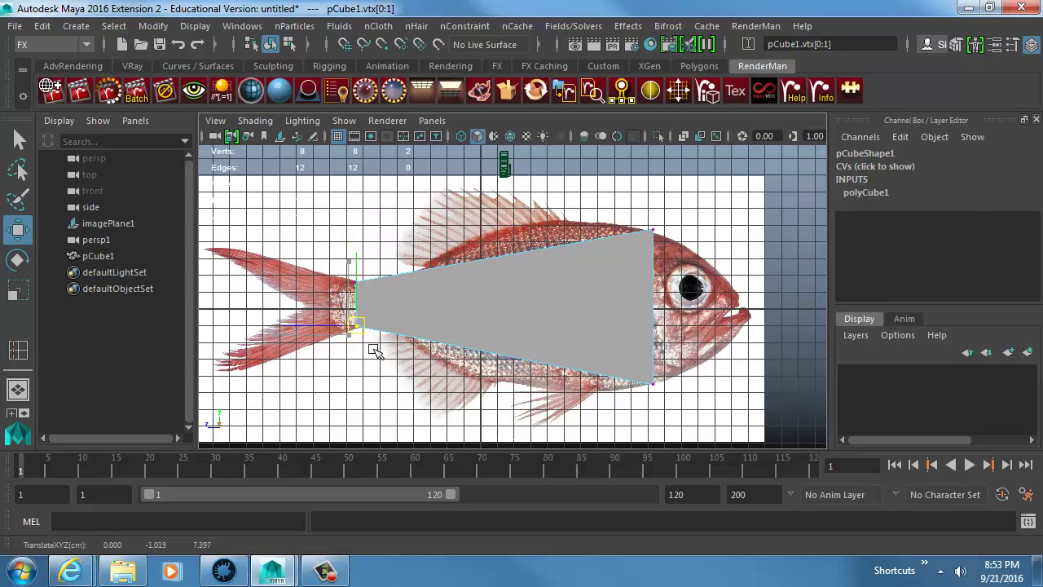
# - Switch to the Modeling menu set and insert a vertical edge loop around the middle of the cube
pyautogui.keyDown('alt'); pyautogui.moveTo(498, 298); pyautogui.dragTo(436, 313, button='middle'); pyautogui.keyUp('alt')
pyautogui.moveTo(437, 313); pyautogui.dragTo(445, 193, button='right')
pyautogui.click(53, 44)
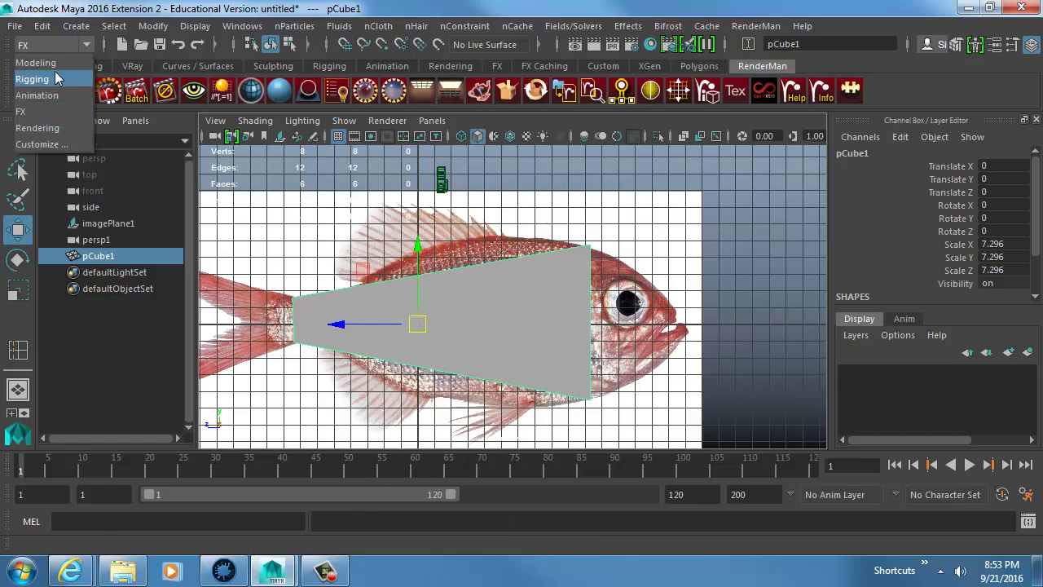
pyautogui.click(52, 64)
pyautogui.click(346, 27)
pyautogui.moveTo(389, 31)
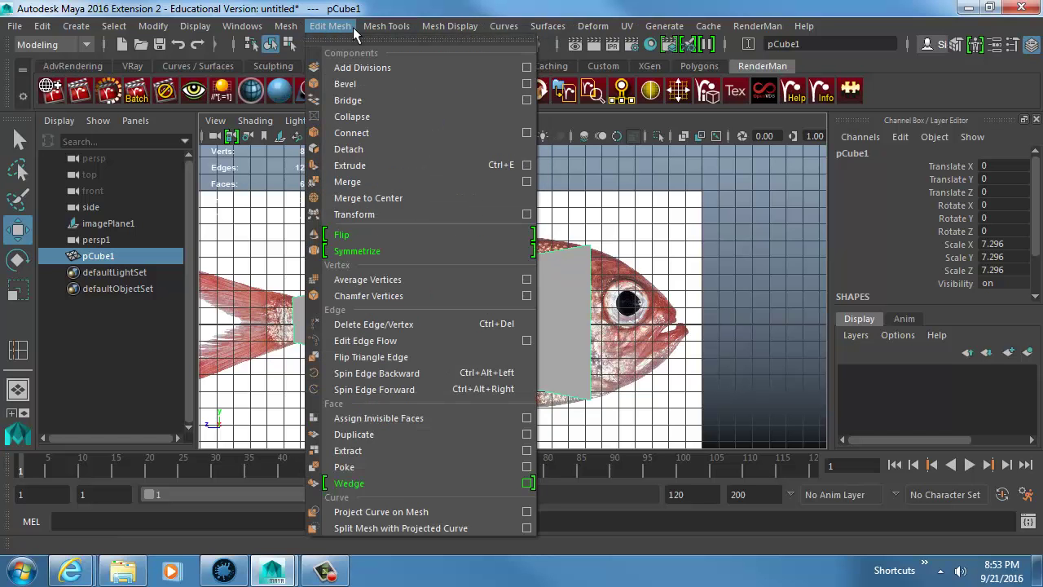
pyautogui.click(371, 31)
pyautogui.keyDown('shift'); pyautogui.moveTo(479, 283); pyautogui.dragTo(360, 214, button='right'); pyautogui.keyUp('shift')
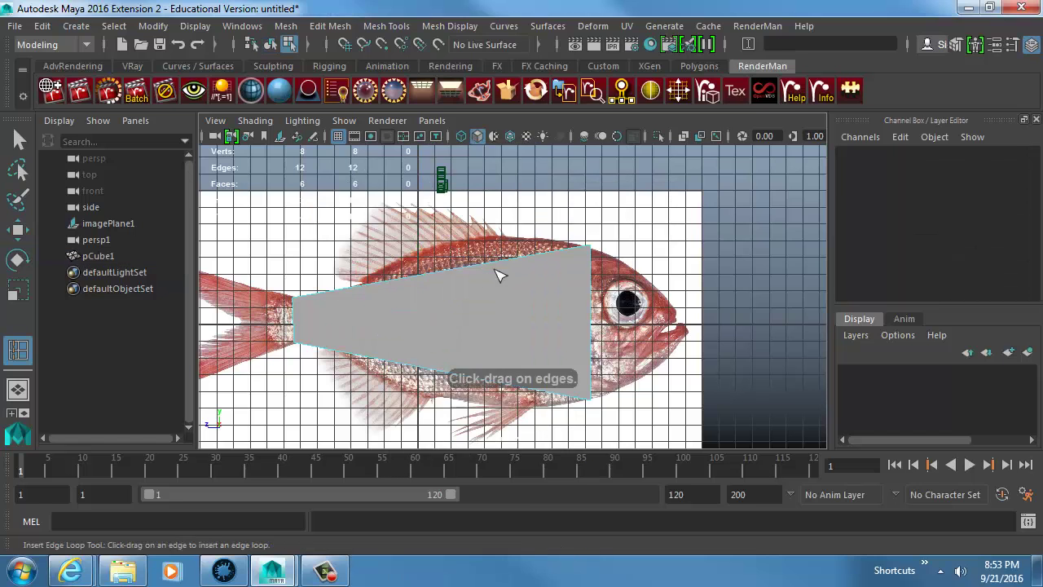
pyautogui.click(436, 279)
pyautogui.press('w')
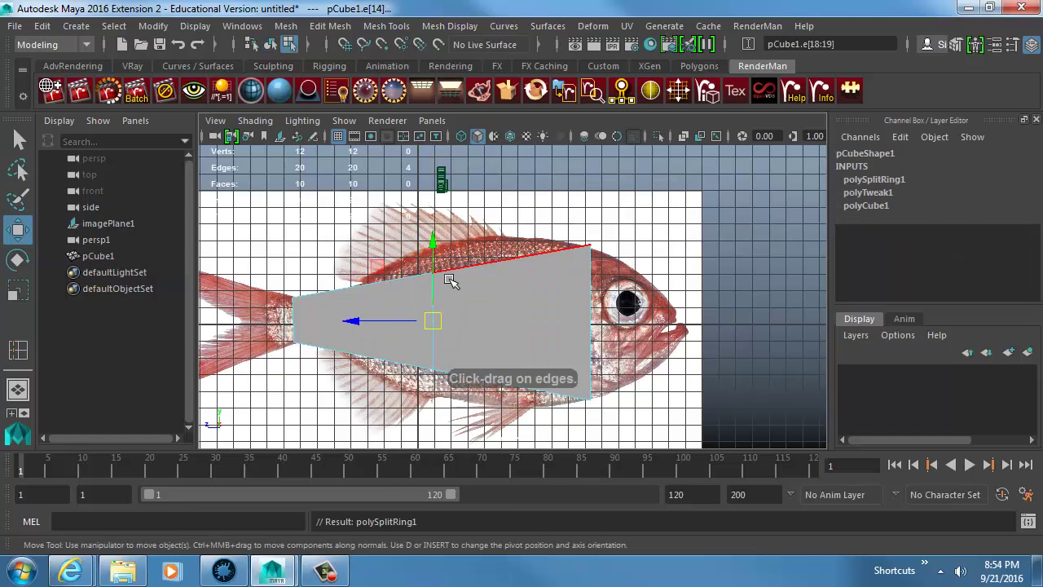
# - Move the middle loop's upper vertices up to the back outline and its lower vertices down to the belly
pyautogui.moveTo(459, 274); pyautogui.dragTo(363, 103, button='right')
pyautogui.moveTo(414, 214); pyautogui.dragTo(448, 293)
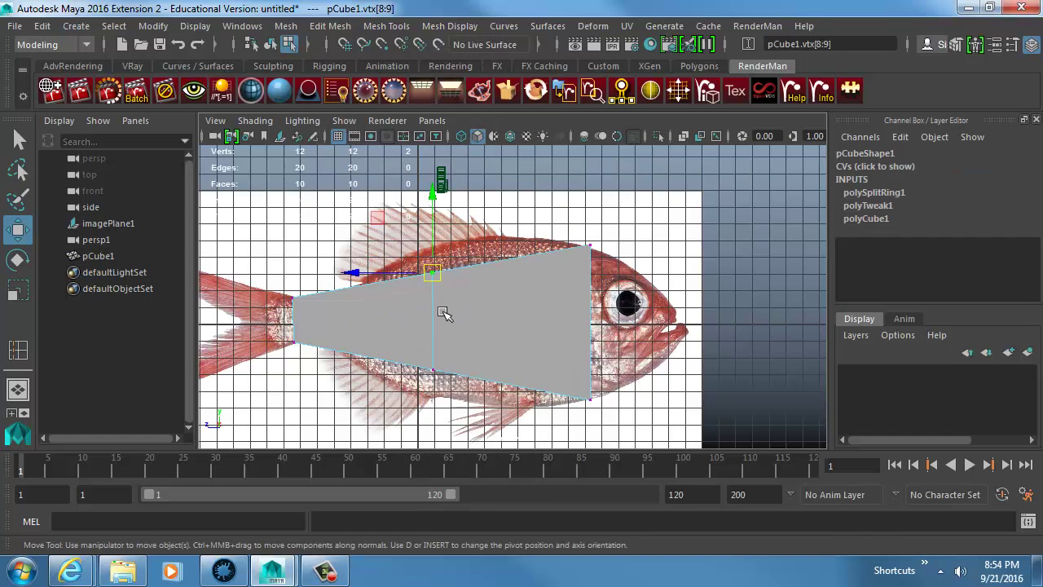
pyautogui.moveTo(445, 308); pyautogui.dragTo(446, 287, button='middle')
pyautogui.moveTo(408, 352); pyautogui.dragTo(453, 385)
pyautogui.moveTo(453, 384); pyautogui.dragTo(461, 428, button='middle')
# - Insert a second vertical edge loop halfway between the middle loop and the front end
pyautogui.moveTo(501, 314); pyautogui.dragTo(456, 101, button='right')
pyautogui.keyDown('shift'); pyautogui.moveTo(491, 252); pyautogui.dragTo(383, 205, button='right'); pyautogui.keyUp('shift')
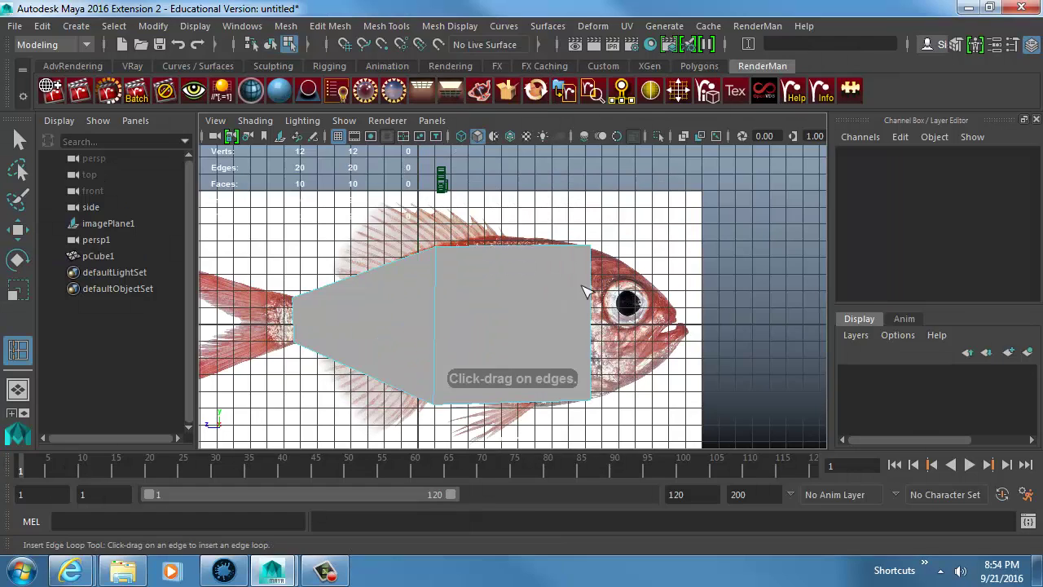
pyautogui.click(508, 246)
pyautogui.press('w')
# - Move the second loop's upper and lower vertices onto the fish's back and belly outline
pyautogui.moveTo(548, 270); pyautogui.dragTo(485, 265, button='right')
pyautogui.moveTo(472, 217); pyautogui.dragTo(532, 278)
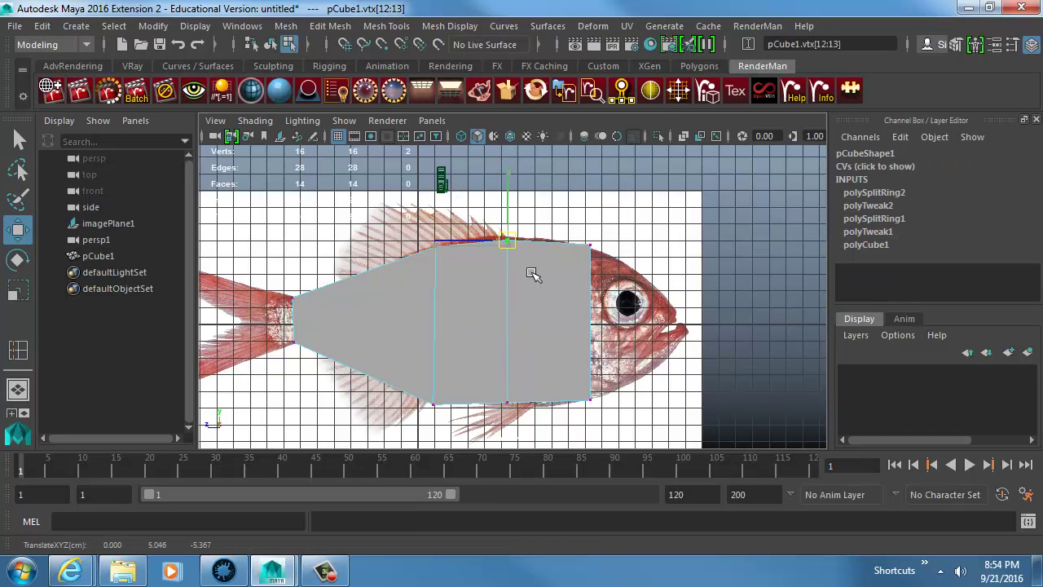
pyautogui.moveTo(496, 333); pyautogui.dragTo(535, 443)
pyautogui.press('4')
pyautogui.moveTo(546, 375); pyautogui.dragTo(545, 336, button='middle')
# - Adjust the first middle loop's lower vertices to the belly outline at the front of the anal fin
pyautogui.keyDown('alt'); pyautogui.moveTo(454, 337); pyautogui.dragTo(639, 376, button='right'); pyautogui.keyUp('alt')
pyautogui.moveTo(638, 376)
pyautogui.keyDown('alt'); pyautogui.mouseDown(button='middle')
pyautogui.moveTo(638, 361)
pyautogui.moveTo(651, 365)
pyautogui.mouseUp(button='middle'); pyautogui.keyUp('alt')
pyautogui.moveTo(418, 326); pyautogui.dragTo(522, 394)
pyautogui.moveTo(506, 380); pyautogui.dragTo(507, 375, button='middle')
pyautogui.press('5')
# - Insert a vertical edge loop on the rear section, just in front of the tail base
pyautogui.keyDown('alt'); pyautogui.moveTo(402, 343); pyautogui.dragTo(492, 380, button='middle'); pyautogui.keyUp('alt')
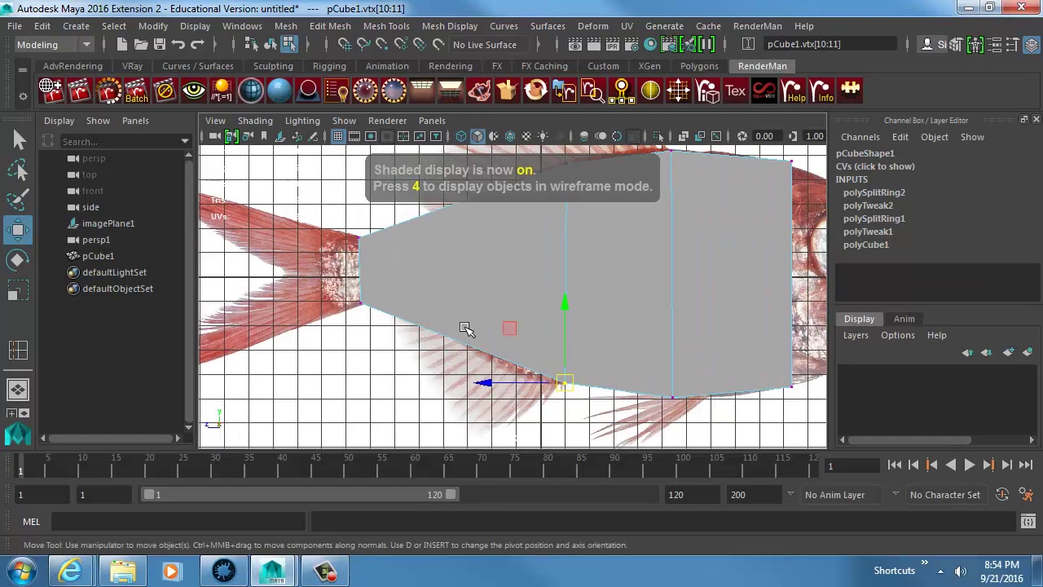
pyautogui.press('F8')
pyautogui.keyDown('shift'); pyautogui.moveTo(444, 232); pyautogui.dragTo(358, 214, button='right'); pyautogui.keyUp('shift')
pyautogui.moveTo(394, 232); pyautogui.dragTo(426, 226)
pyautogui.press('4')
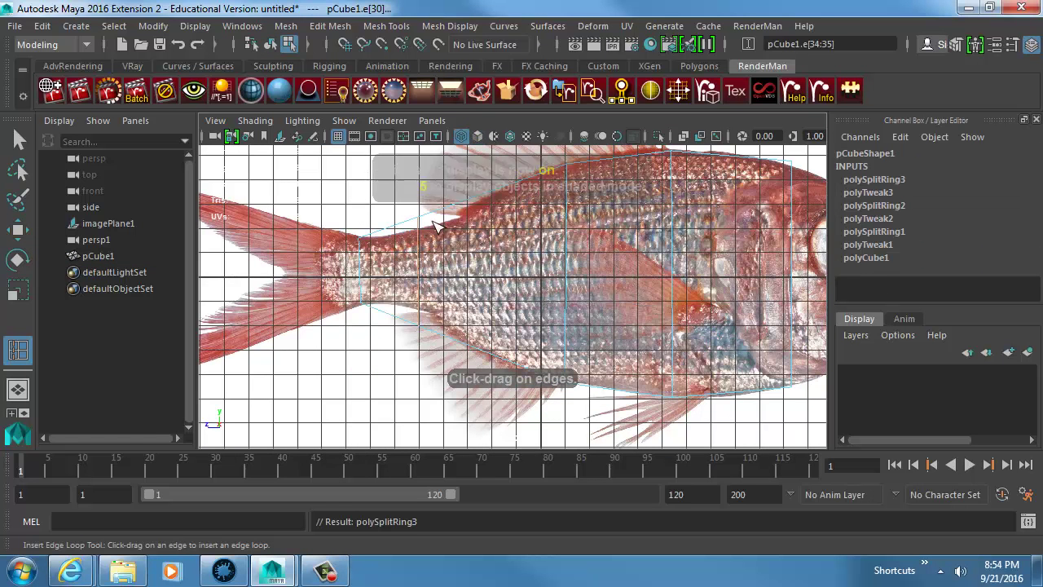
pyautogui.press('w')
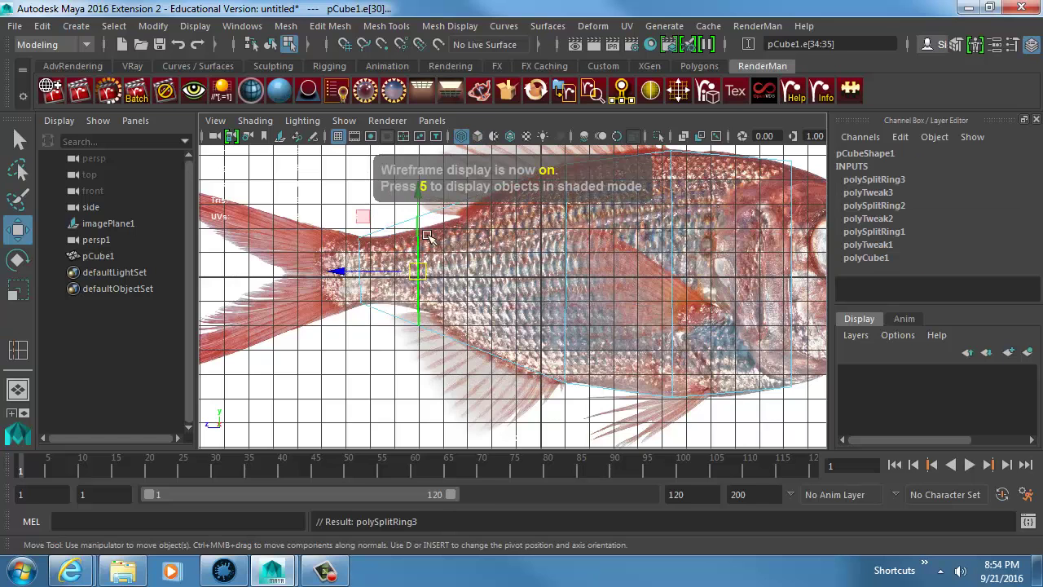
pyautogui.click(419, 217)
# - Move the loop vertices near the tail base inward to the body's upper and lower outline
pyautogui.moveTo(419, 217); pyautogui.dragTo(353, 108, button='right')
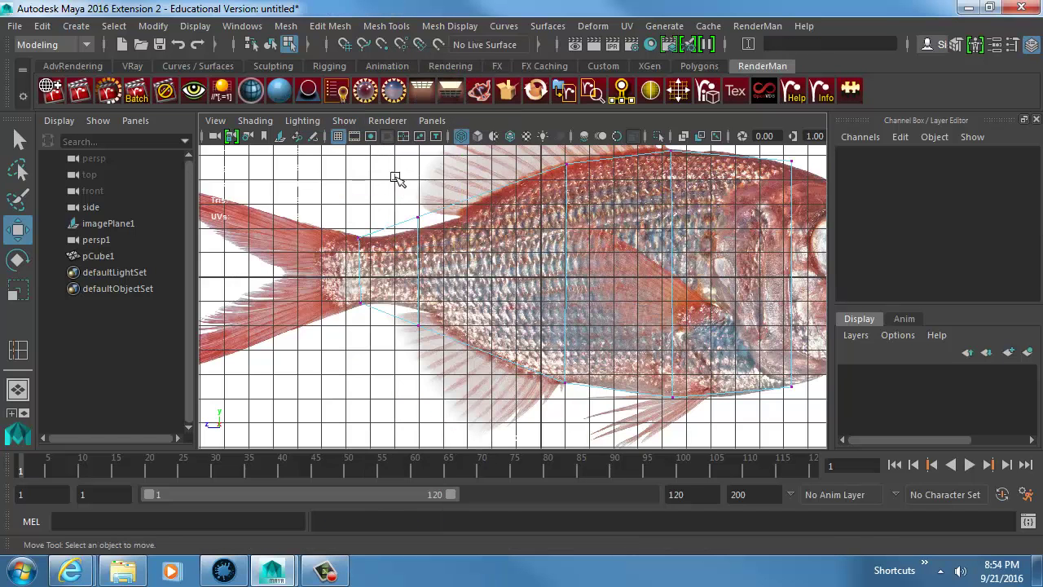
pyautogui.moveTo(419, 227)
pyautogui.mouseDown()
pyautogui.moveTo(437, 244)
pyautogui.moveTo(420, 232)
pyautogui.mouseUp()
pyautogui.moveTo(409, 287); pyautogui.dragTo(440, 370)
pyautogui.moveTo(441, 370)
pyautogui.mouseDown(button='middle')
pyautogui.moveTo(430, 343)
pyautogui.moveTo(476, 341)
pyautogui.moveTo(435, 344)
pyautogui.mouseUp(button='middle')
# - Insert a vertical edge loop between the tail-base loop and the middle body loop
pyautogui.press('5')
pyautogui.moveTo(435, 303)
pyautogui.mouseDown(button='right')
pyautogui.moveTo(442, 281)
pyautogui.moveTo(427, 311)
pyautogui.moveTo(349, 173)
pyautogui.moveTo(334, 222)
pyautogui.mouseUp(button='right')
pyautogui.click(436, 347)
pyautogui.press('w')
# - Move this rear body loop's lower and upper vertices onto the fish's outline
pyautogui.moveTo(475, 309); pyautogui.dragTo(452, 309, button='right')
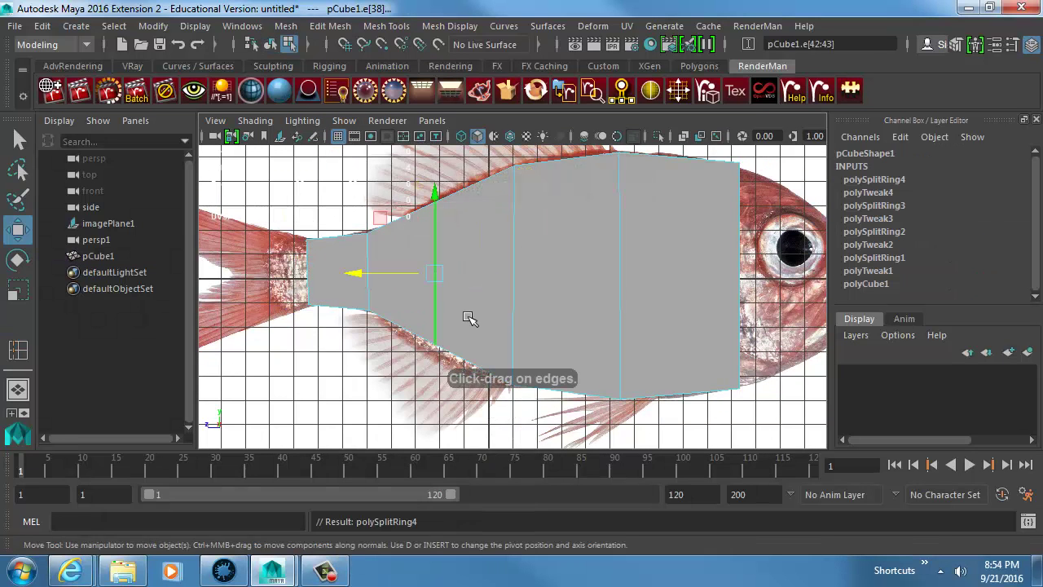
pyautogui.moveTo(452, 324); pyautogui.dragTo(425, 361)
pyautogui.moveTo(439, 366); pyautogui.dragTo(440, 367, button='middle')
pyautogui.moveTo(430, 346); pyautogui.dragTo(433, 364)
pyautogui.keyDown('alt'); pyautogui.moveTo(454, 342); pyautogui.dragTo(407, 396, button='middle'); pyautogui.keyUp('alt')
pyautogui.moveTo(407, 281); pyautogui.dragTo(408, 279)
# - Extrude the cube's front end face forward to the fish's mouth and scale it down to the snout
pyautogui.keyDown('alt'); pyautogui.moveTo(540, 306); pyautogui.dragTo(460, 258, button='middle'); pyautogui.keyUp('alt')
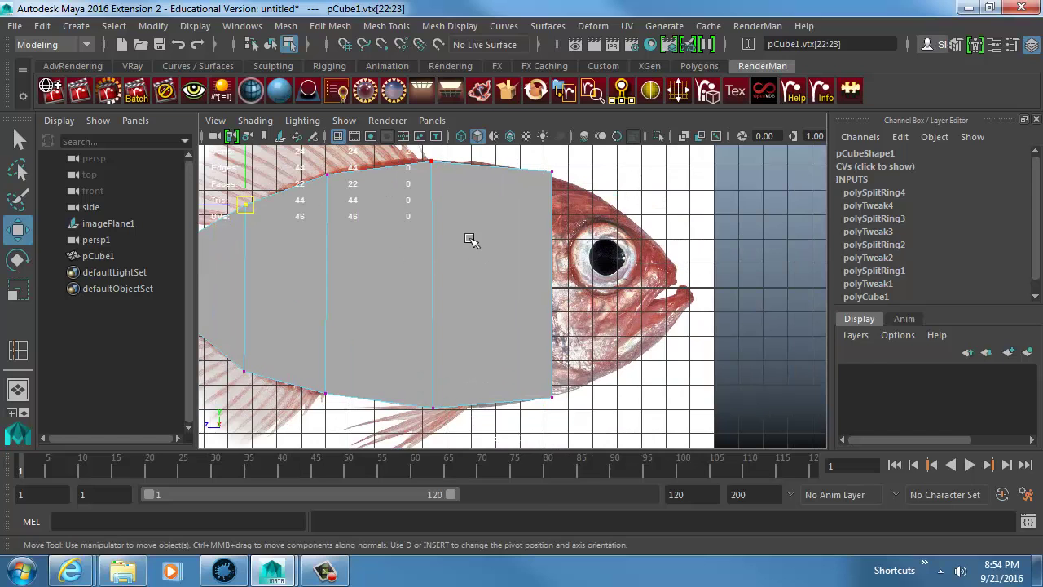
pyautogui.press('F8')
pyautogui.moveTo(481, 149); pyautogui.dragTo(485, 146, button='right')
pyautogui.click(532, 240)
pyautogui.keyDown('ctrl'); pyautogui.moveTo(515, 380); pyautogui.dragTo(514, 390); pyautogui.keyUp('ctrl')
pyautogui.press('space')
pyautogui.moveTo(604, 284); pyautogui.dragTo(462, 295)
pyautogui.press('space')
pyautogui.moveTo(574, 295); pyautogui.dragTo(585, 294)
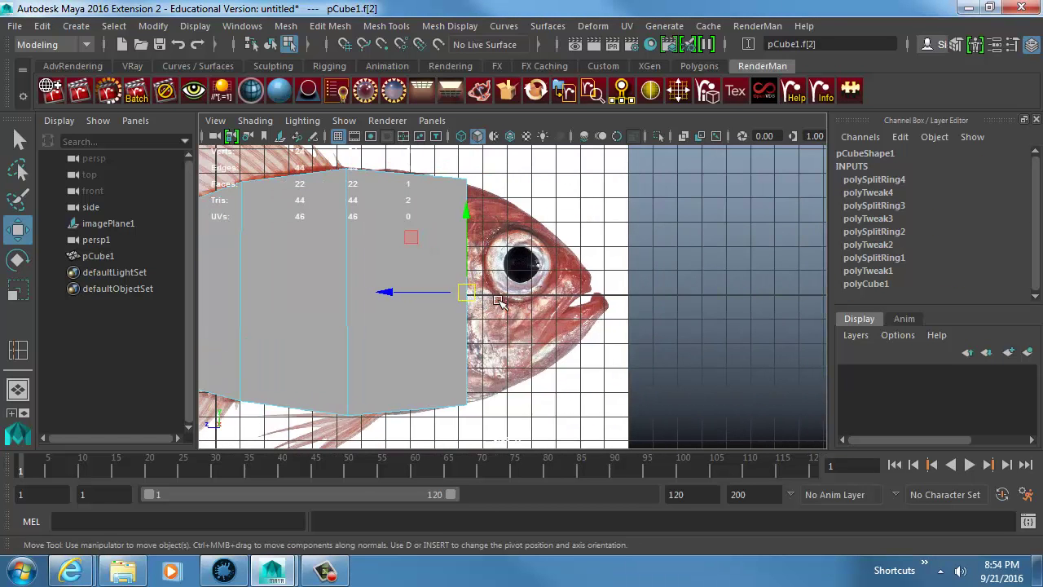
pyautogui.hotkey('ctrl', 'e')
pyautogui.moveTo(494, 298); pyautogui.dragTo(510, 313)
pyautogui.press('4')
pyautogui.press('r')
pyautogui.keyDown('alt'); pyautogui.moveTo(511, 308); pyautogui.dragTo(576, 344, button='middle'); pyautogui.keyUp('alt')
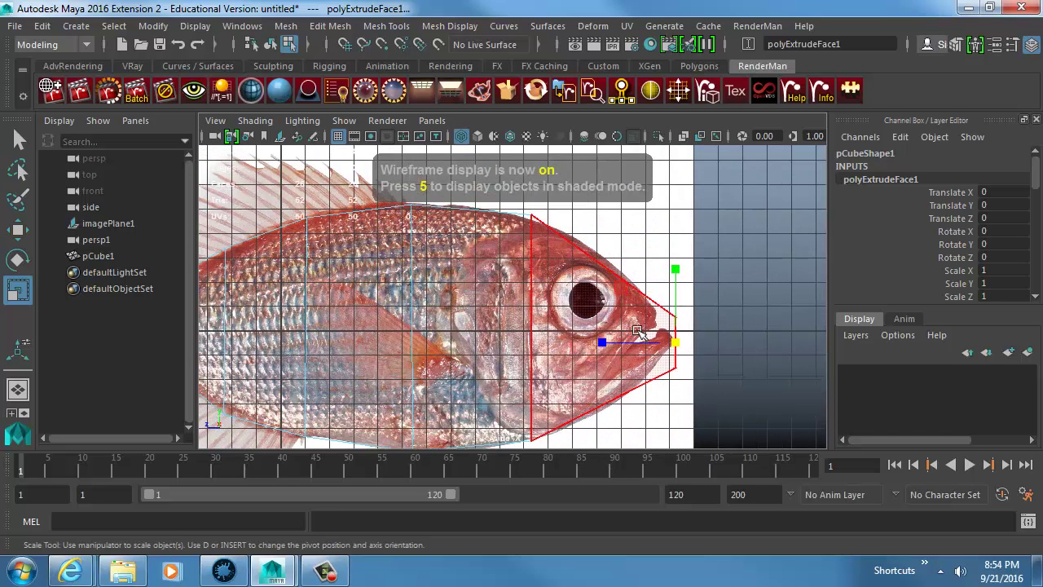
# - Hide the grid and darken the fish image plane through its attributes
pyautogui.click(338, 137)
pyautogui.keyDown('alt'); pyautogui.moveTo(559, 274); pyautogui.dragTo(493, 255, button='right'); pyautogui.keyUp('alt')
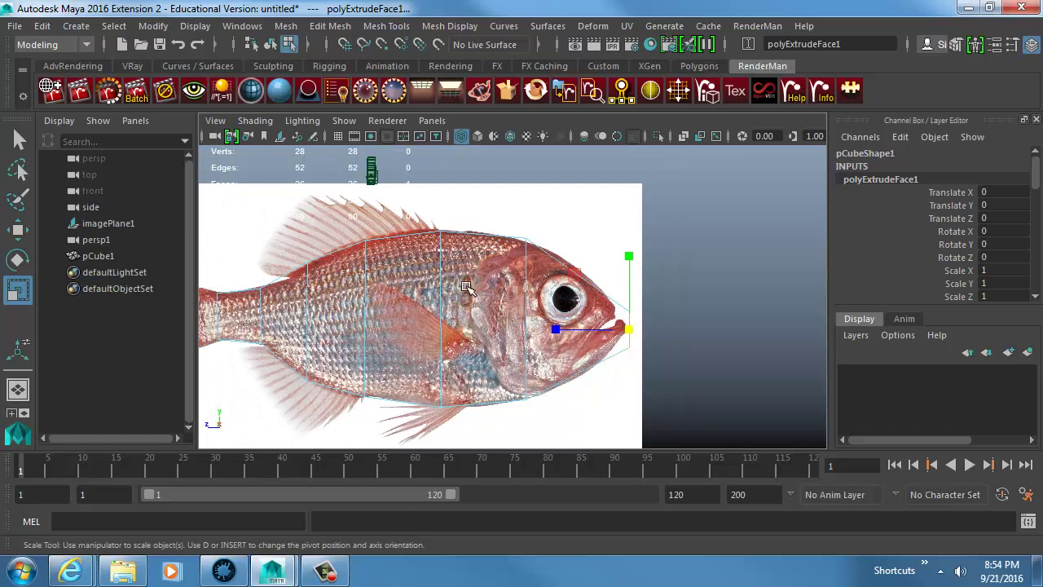
pyautogui.keyDown('alt'); pyautogui.moveTo(492, 254); pyautogui.dragTo(474, 264, button='middle'); pyautogui.keyUp('alt')
pyautogui.moveTo(502, 213); pyautogui.dragTo(520, 193)
pyautogui.moveTo(453, 243); pyautogui.dragTo(479, 74, button='right')
pyautogui.click(582, 233)
pyautogui.hotkey('ctrl', 'a')
pyautogui.moveTo(799, 282)
pyautogui.mouseDown()
pyautogui.moveTo(762, 278)
pyautogui.moveTo(793, 273)
pyautogui.mouseUp()
pyautogui.click(903, 10)
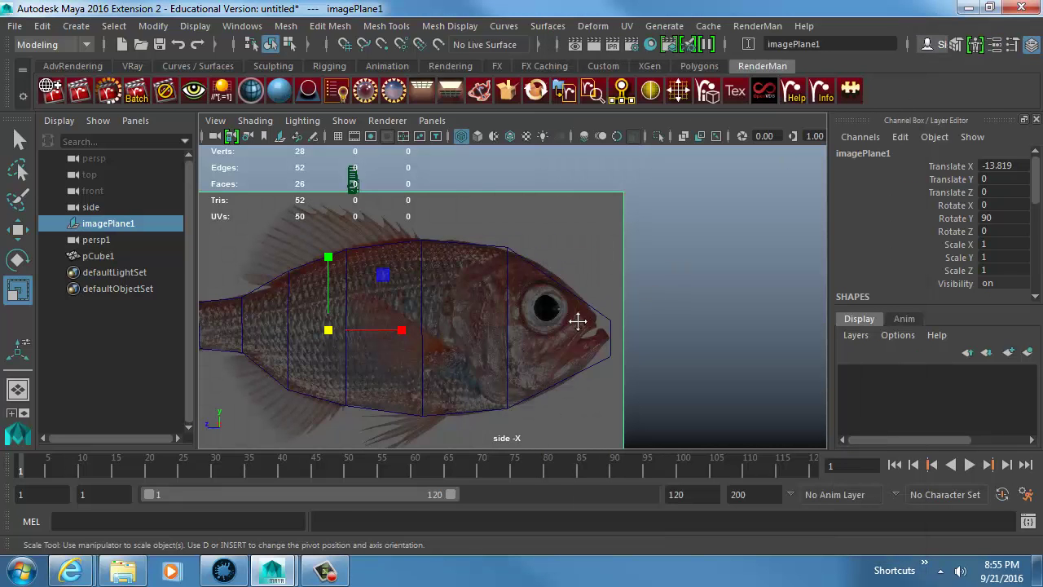
# - Move the front end's upper vertices to the snout above the mouth and the lower ones to the lower lip's tip
pyautogui.scroll(3, 612, 317)
pyautogui.click(548, 292)
pyautogui.moveTo(547, 291); pyautogui.dragTo(525, 287, button='right')
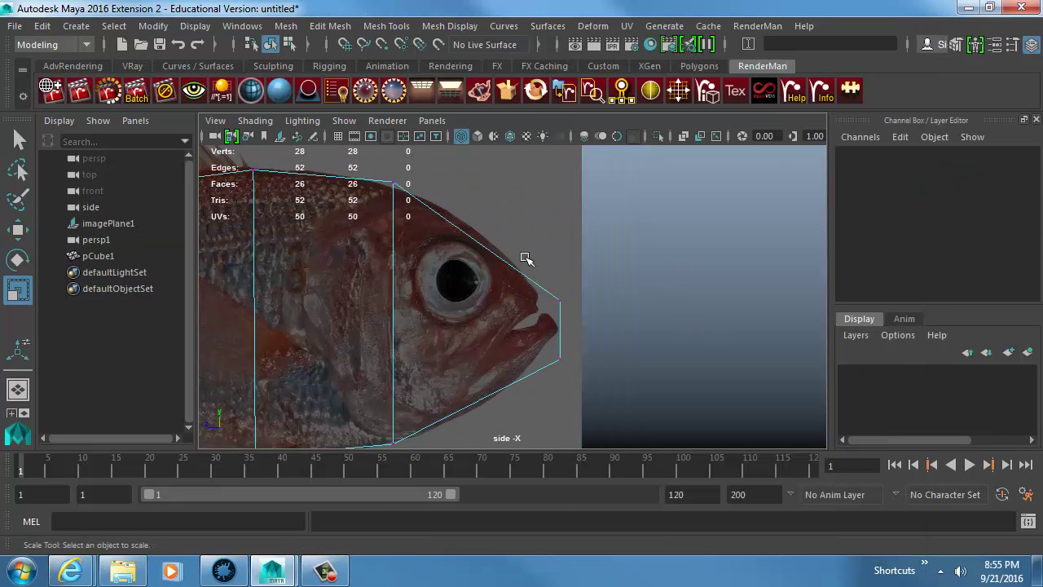
pyautogui.moveTo(521, 262); pyautogui.dragTo(578, 315)
pyautogui.press('w')
pyautogui.moveTo(570, 319); pyautogui.dragTo(542, 301, button='middle')
pyautogui.moveTo(541, 338); pyautogui.dragTo(579, 380)
pyautogui.moveTo(579, 381); pyautogui.dragTo(668, 340, button='middle')
# - Adjust the upper vertices behind the eye to follow the top of the head
pyautogui.moveTo(551, 188); pyautogui.dragTo(501, 150)
pyautogui.moveTo(539, 198); pyautogui.dragTo(540, 204, button='middle')
pyautogui.keyDown('alt'); pyautogui.moveTo(540, 273); pyautogui.dragTo(601, 348, button='middle'); pyautogui.keyUp('alt')
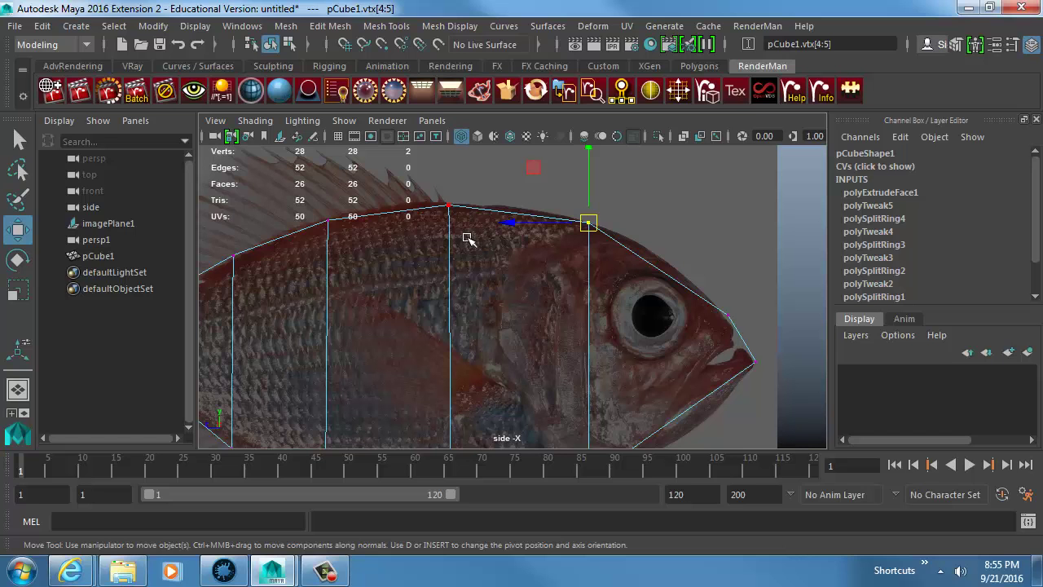
# - Insert a vertical edge loop through the head at the fish's eye
pyautogui.keyDown('alt'); pyautogui.moveTo(633, 252); pyautogui.dragTo(578, 261, button='middle'); pyautogui.keyUp('alt')
pyautogui.keyDown('shift'); pyautogui.rightClick(579, 259); pyautogui.keyUp('shift')
pyautogui.rightClick(571, 222)
pyautogui.moveTo(556, 239); pyautogui.dragTo(633, 77, button='right')
pyautogui.keyDown('shift'); pyautogui.moveTo(561, 247); pyautogui.dragTo(498, 175, button='right'); pyautogui.keyUp('shift')
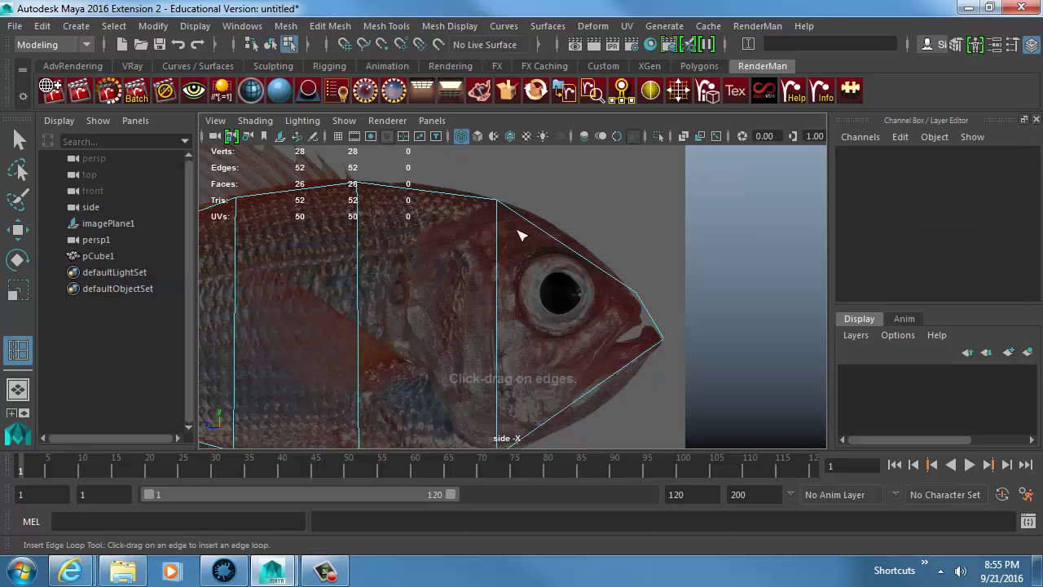
pyautogui.click(569, 249)
pyautogui.press('w')
# - Move the head loop's upper vertices to the forehead outline and its lower vertices to the jaw outline
pyautogui.moveTo(535, 224); pyautogui.dragTo(477, 224, button='right')
pyautogui.moveTo(551, 231); pyautogui.dragTo(580, 268)
pyautogui.moveTo(580, 269); pyautogui.dragTo(582, 253, button='middle')
pyautogui.moveTo(566, 381); pyautogui.dragTo(593, 410)
pyautogui.moveTo(593, 410); pyautogui.dragTo(596, 432, button='middle')
pyautogui.keyDown('alt'); pyautogui.moveTo(604, 423); pyautogui.dragTo(622, 354, button='middle'); pyautogui.keyUp('alt')
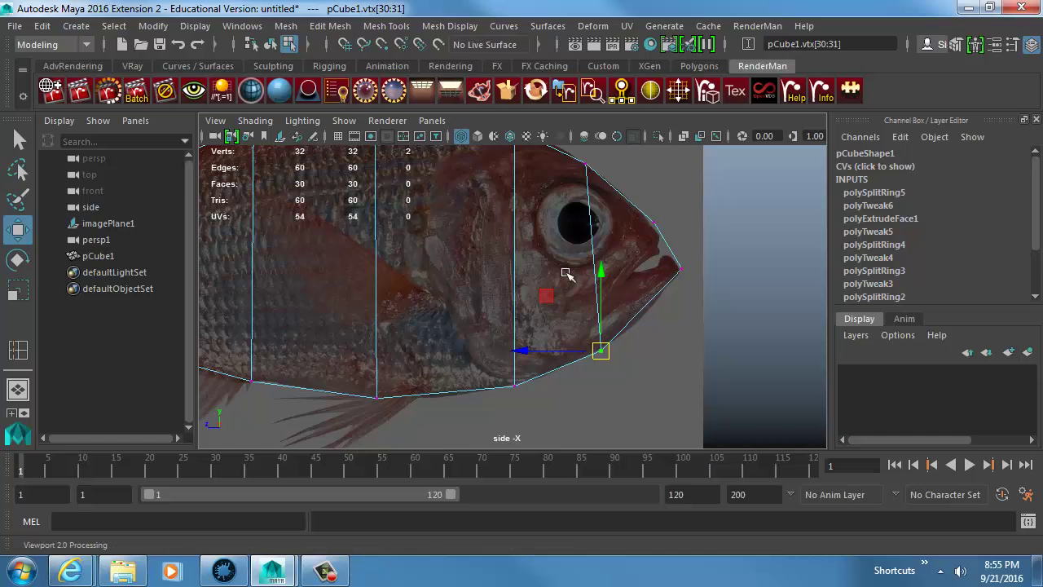
# - Extrude the rear end face backward to the start of the tail fin and scale it up vertically to about 1.48
pyautogui.keyDown('alt'); pyautogui.moveTo(455, 335); pyautogui.dragTo(573, 371, button='middle'); pyautogui.keyUp('alt')
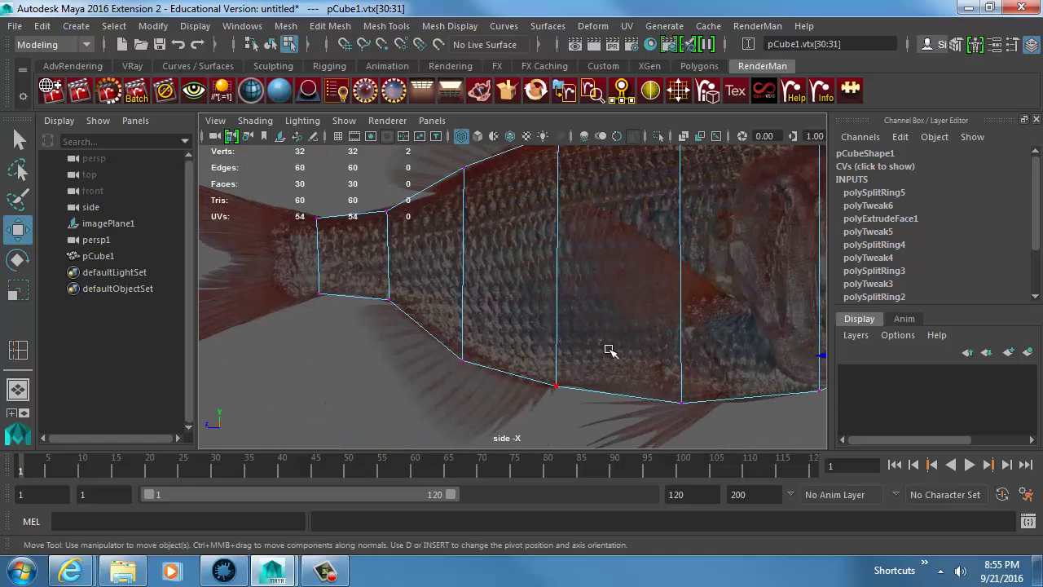
pyautogui.keyDown('alt'); pyautogui.moveTo(574, 334); pyautogui.dragTo(569, 311, button='middle'); pyautogui.keyUp('alt')
pyautogui.keyDown('alt'); pyautogui.moveTo(454, 294); pyautogui.dragTo(535, 358, button='middle'); pyautogui.keyUp('alt')
pyautogui.rightClick(394, 276)
pyautogui.click(394, 145)
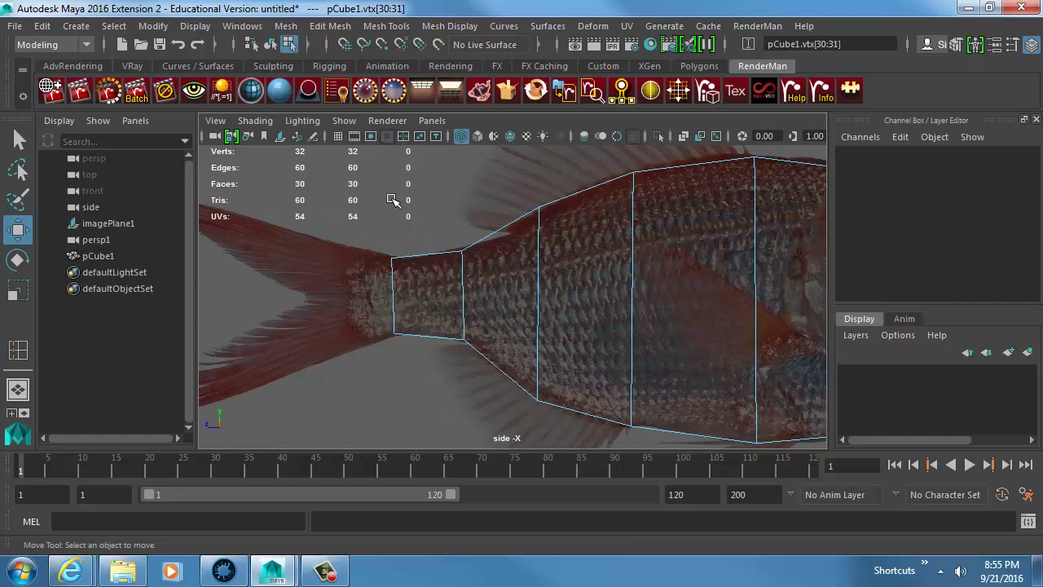
pyautogui.click(391, 284)
pyautogui.moveTo(435, 372); pyautogui.dragTo(433, 375)
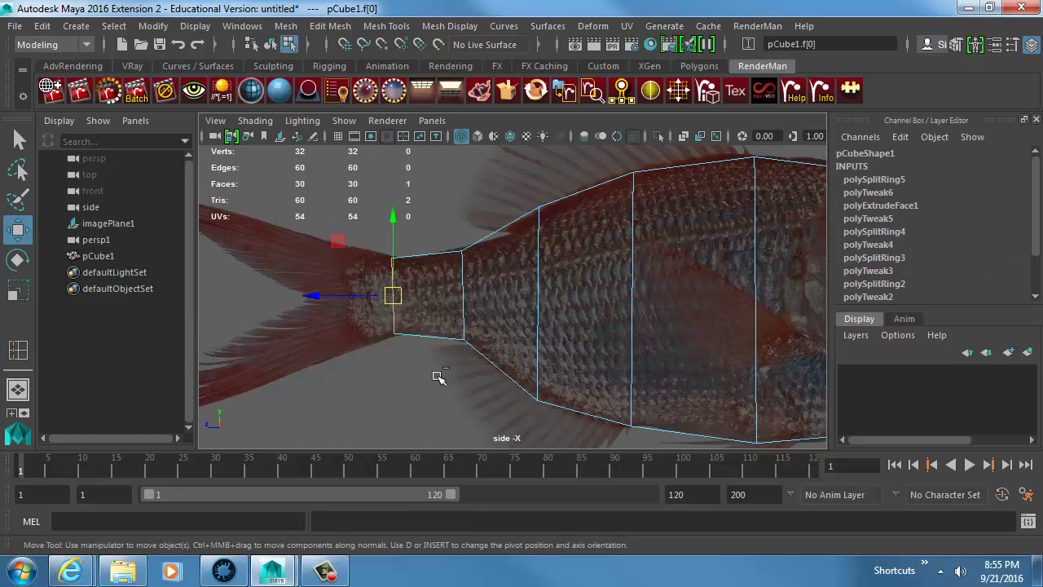
pyautogui.hotkey('ctrl', 'e')
pyautogui.moveTo(392, 296); pyautogui.dragTo(352, 295)
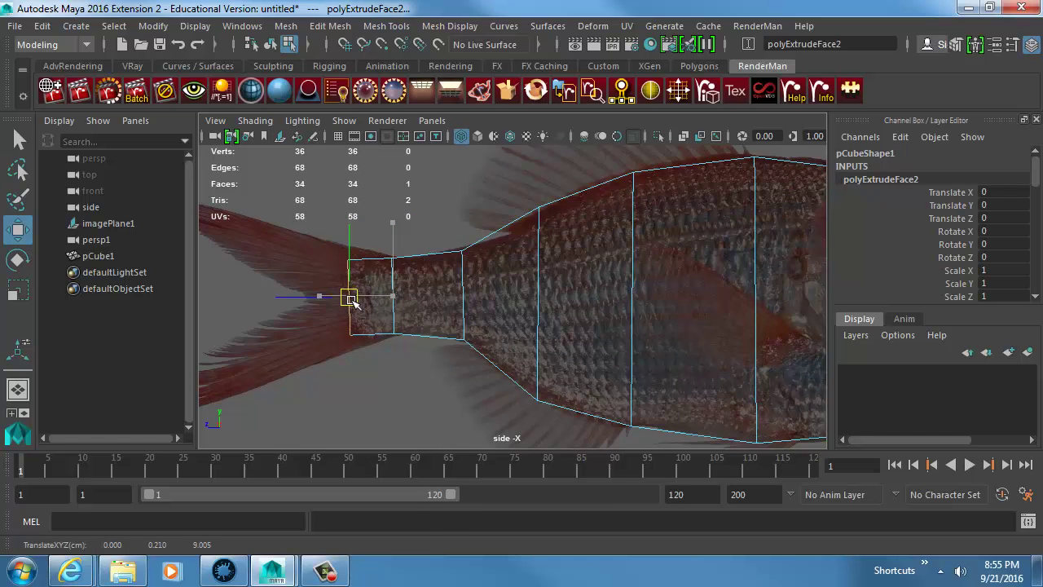
pyautogui.press('r')
pyautogui.moveTo(350, 221); pyautogui.dragTo(350, 206)
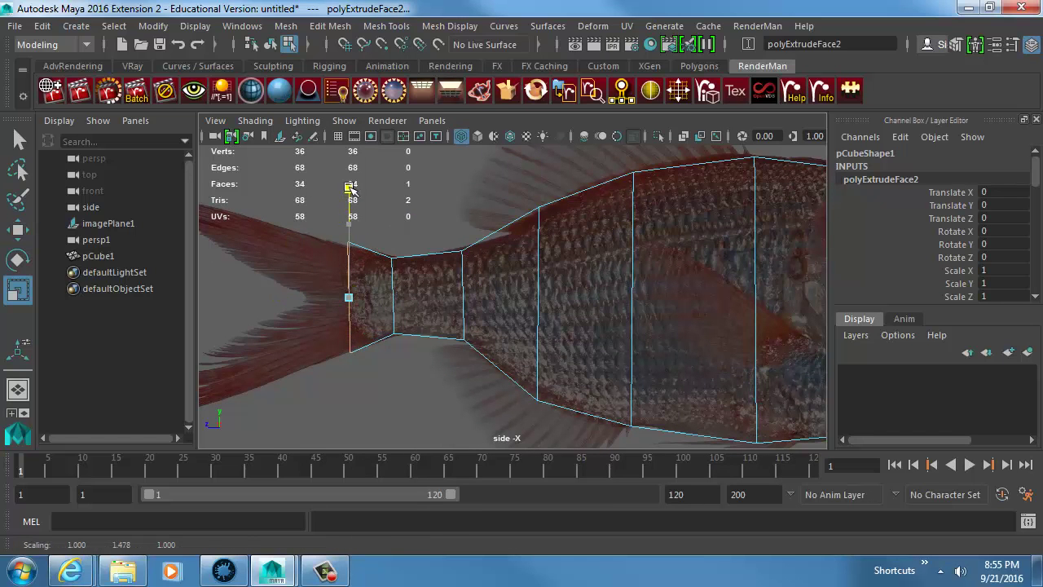
pyautogui.click(412, 294)
pyautogui.keyDown('alt'); pyautogui.moveTo(412, 295); pyautogui.dragTo(438, 305, button='middle'); pyautogui.keyUp('alt')
pyautogui.press('w')
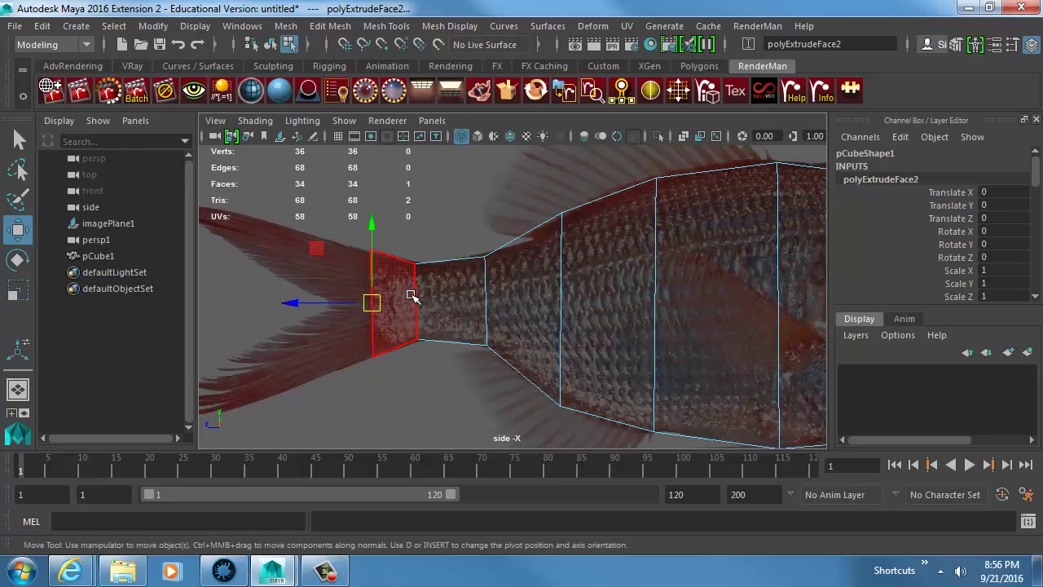
# - Insert a horizontal edge loop along the mid-height of the entire fish body
pyautogui.moveTo(412, 294); pyautogui.dragTo(432, 262, button='right')
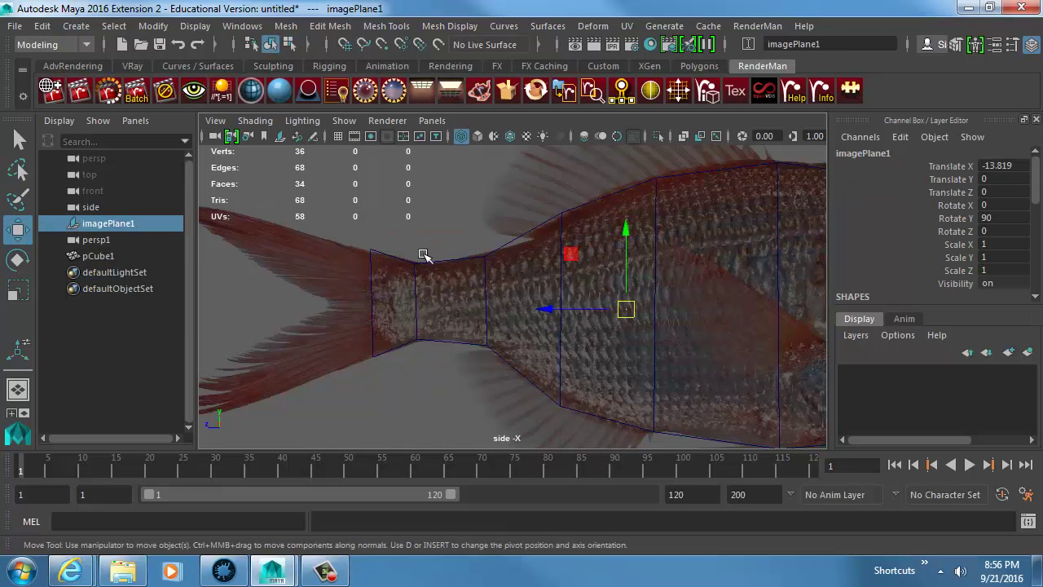
pyautogui.click(415, 263)
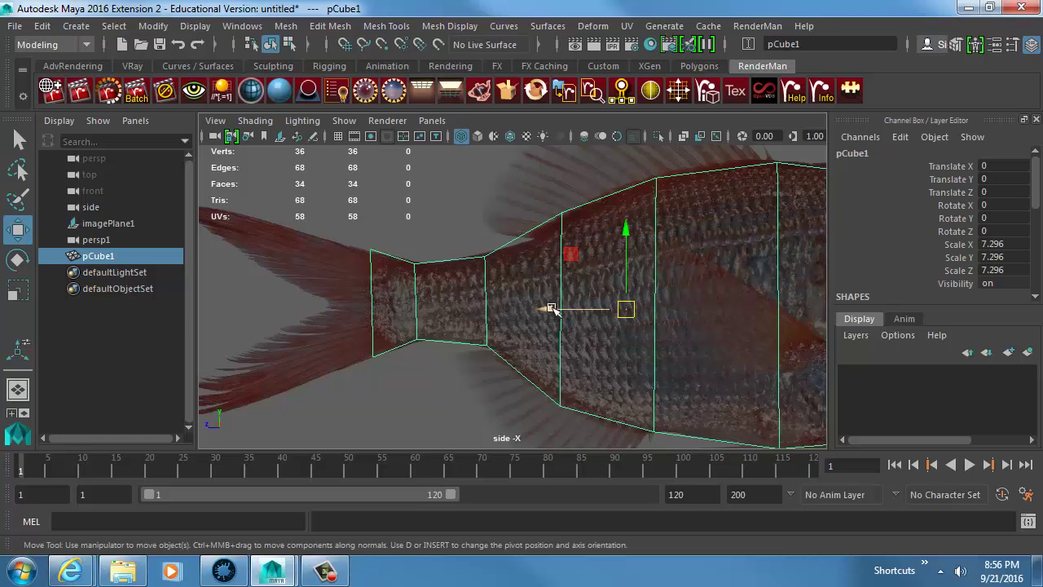
pyautogui.keyDown('shift'); pyautogui.moveTo(481, 200); pyautogui.dragTo(385, 214, button='right'); pyautogui.keyUp('shift')
pyautogui.click(374, 298)
pyautogui.press('w')
# - Extrude the upper and lower rear end faces backward along the tail fin by about 4.17
pyautogui.moveTo(372, 102); pyautogui.dragTo(354, 160, button='right')
pyautogui.moveTo(356, 265)
pyautogui.mouseDown()
pyautogui.moveTo(380, 285)
pyautogui.moveTo(393, 352)
pyautogui.moveTo(432, 207)
pyautogui.mouseUp()
pyautogui.press('space')
pyautogui.press('5')
pyautogui.moveTo(414, 297)
pyautogui.keyDown('alt'); pyautogui.mouseDown()
pyautogui.moveTo(515, 323)
pyautogui.moveTo(436, 314)
pyautogui.moveTo(475, 316)
pyautogui.mouseUp(); pyautogui.keyUp('alt')
pyautogui.press('space')
pyautogui.click(475, 316)
pyautogui.press('4')
pyautogui.click(419, 271)
pyautogui.hotkey('ctrl', 'e')
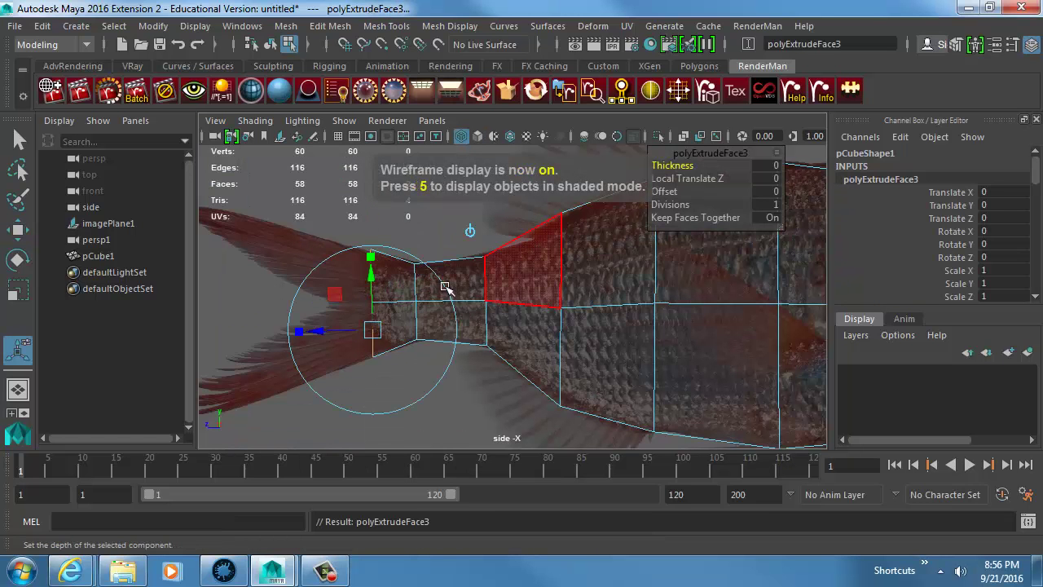
pyautogui.click(339, 333)
pyautogui.moveTo(339, 332); pyautogui.dragTo(231, 337)
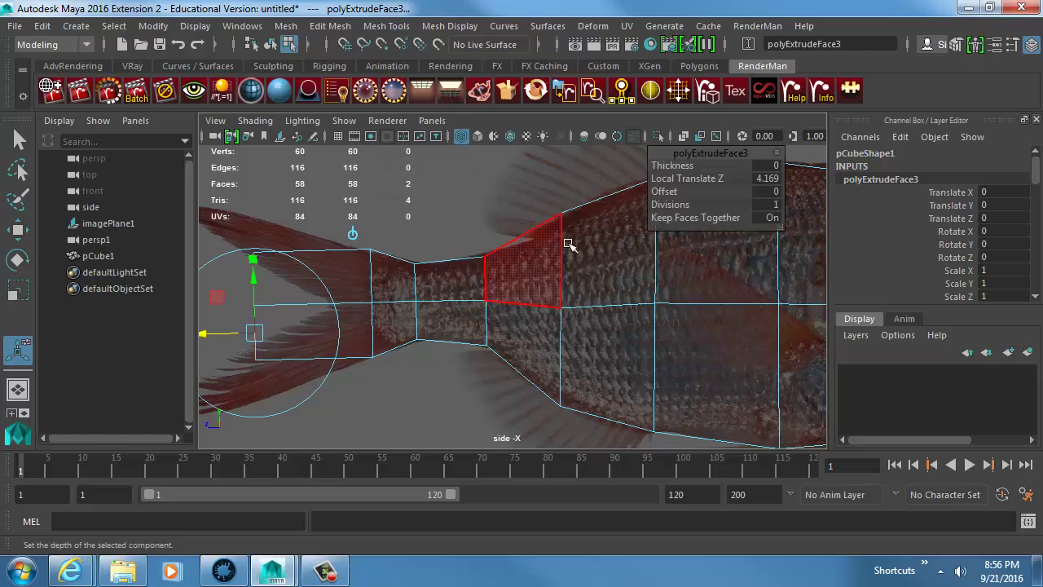
# - Turn off Keep Faces Together to split the tail extrusion into two lobes, and shorten and narrow their ends
pyautogui.click(764, 218)
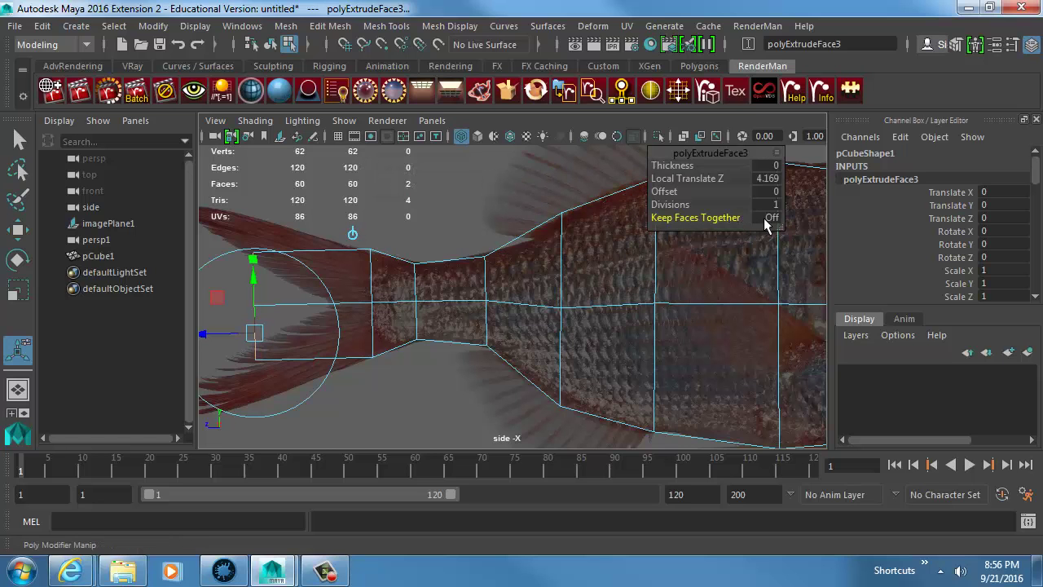
pyautogui.keyDown('alt'); pyautogui.moveTo(311, 334); pyautogui.dragTo(401, 333, button='middle'); pyautogui.keyUp('alt')
pyautogui.moveTo(349, 337)
pyautogui.mouseDown()
pyautogui.moveTo(338, 356)
pyautogui.moveTo(345, 333)
pyautogui.mouseUp()
pyautogui.hotkey('ctrl', 'z')
pyautogui.moveTo(392, 274); pyautogui.dragTo(381, 299)
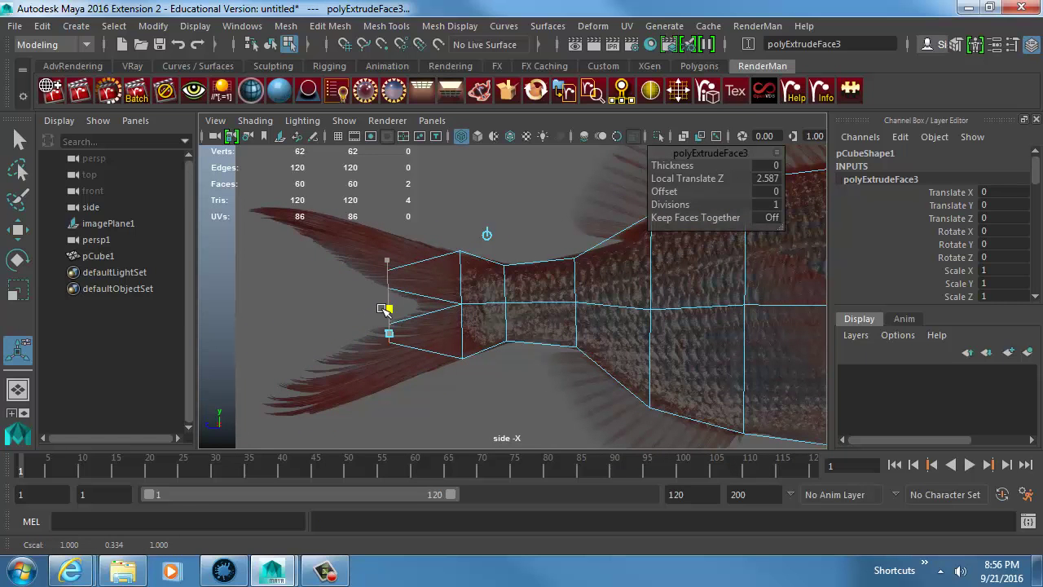
pyautogui.moveTo(360, 337); pyautogui.dragTo(343, 336)
# - Move the upper lobe's end vertices to the tail fin's upper tip and the lower lobe's to the lower tip
pyautogui.press('w')
pyautogui.rightClick(384, 273)
pyautogui.moveTo(389, 269); pyautogui.dragTo(326, 135, button='right')
pyautogui.moveTo(395, 288); pyautogui.dragTo(386, 296)
pyautogui.moveTo(387, 296); pyautogui.dragTo(285, 238, button='middle')
pyautogui.moveTo(342, 300); pyautogui.dragTo(388, 354)
pyautogui.moveTo(388, 355); pyautogui.dragTo(255, 378, button='middle')
pyautogui.keyDown('alt'); pyautogui.moveTo(499, 352); pyautogui.dragTo(458, 359, button='right'); pyautogui.keyUp('alt')
pyautogui.keyDown('alt'); pyautogui.moveTo(604, 315); pyautogui.dragTo(337, 256, button='middle'); pyautogui.keyUp('alt')
pyautogui.keyDown('alt'); pyautogui.moveTo(489, 260); pyautogui.dragTo(528, 255, button='middle'); pyautogui.keyUp('alt')
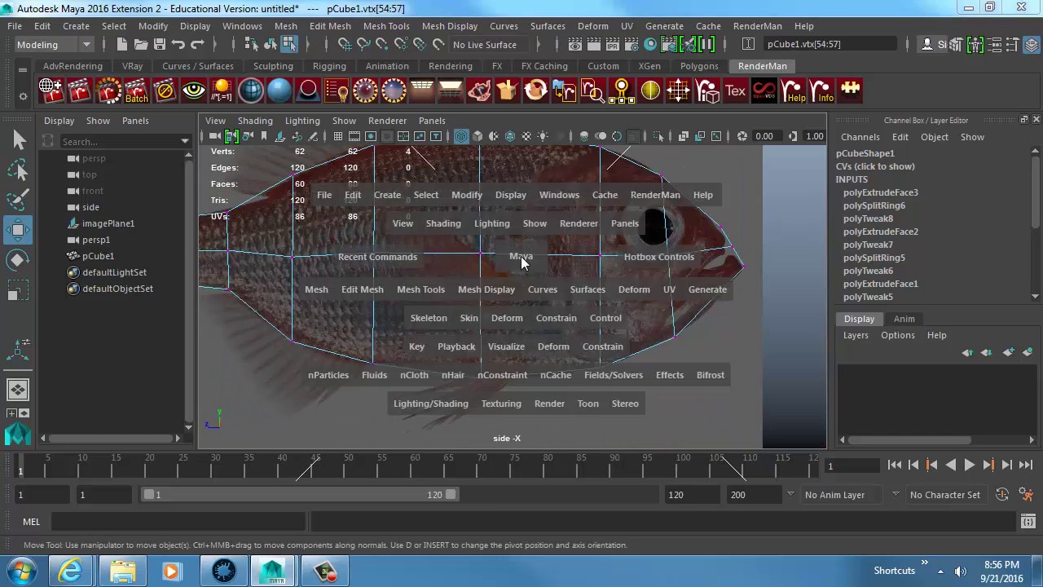
# - Try extruding the two upper front faces of the body outward by 5.32
pyautogui.press('space')
pyautogui.moveTo(526, 276); pyautogui.dragTo(520, 207)
pyautogui.press('5')
pyautogui.moveTo(582, 277)
pyautogui.keyDown('alt'); pyautogui.mouseDown()
pyautogui.moveTo(530, 286)
pyautogui.moveTo(544, 338)
pyautogui.moveTo(482, 321)
pyautogui.moveTo(533, 186)
pyautogui.moveTo(606, 273)
pyautogui.mouseUp(); pyautogui.keyUp('alt')
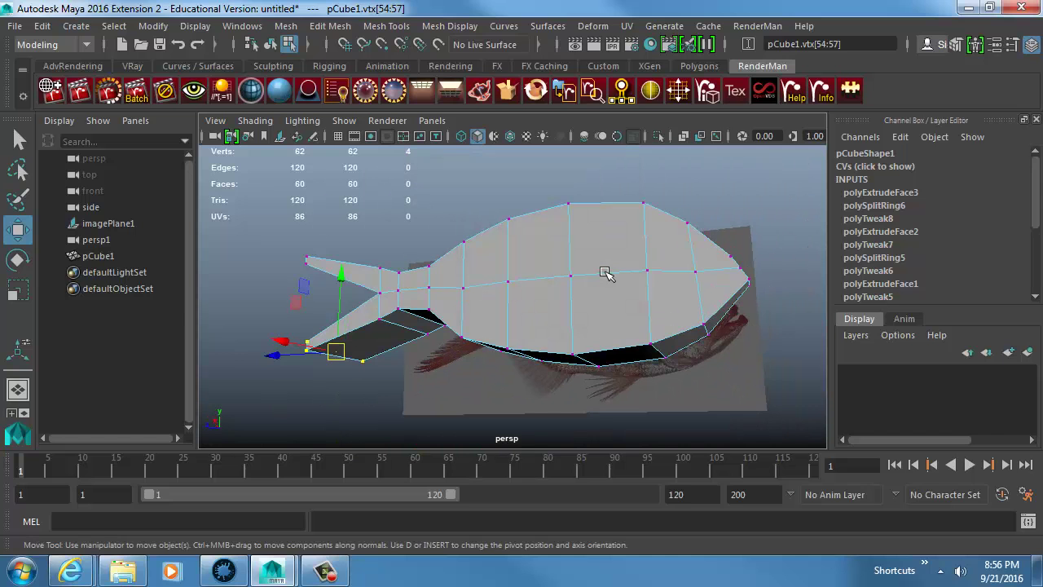
pyautogui.press('F11')
pyautogui.keyDown('alt'); pyautogui.moveTo(579, 303); pyautogui.dragTo(628, 334); pyautogui.keyUp('alt')
pyautogui.keyDown('alt'); pyautogui.moveTo(629, 333); pyautogui.dragTo(495, 322, button='middle'); pyautogui.keyUp('alt')
pyautogui.click(532, 254)
pyautogui.keyDown('shift'); pyautogui.click(540, 308); pyautogui.keyUp('shift')
pyautogui.hotkey('ctrl', 'e')
pyautogui.moveTo(548, 243); pyautogui.dragTo(595, 144)
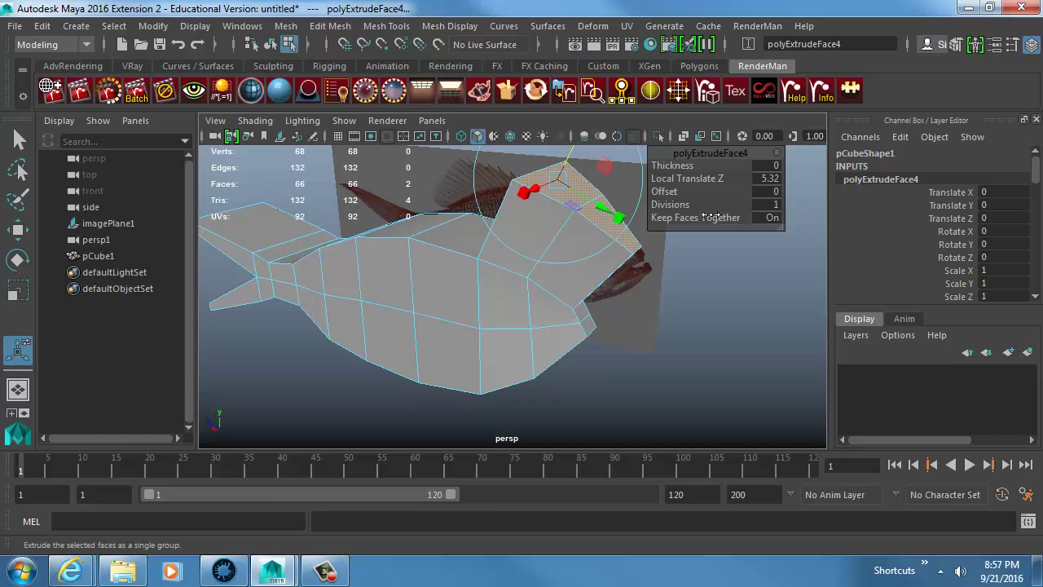
# - Turn off Keep Faces Together for the extrusion and pull the two separated end faces apart
pyautogui.keyDown('alt'); pyautogui.moveTo(701, 255); pyautogui.dragTo(701, 285); pyautogui.keyUp('alt')
pyautogui.click(766, 218)
pyautogui.press('w')
pyautogui.click(601, 273)
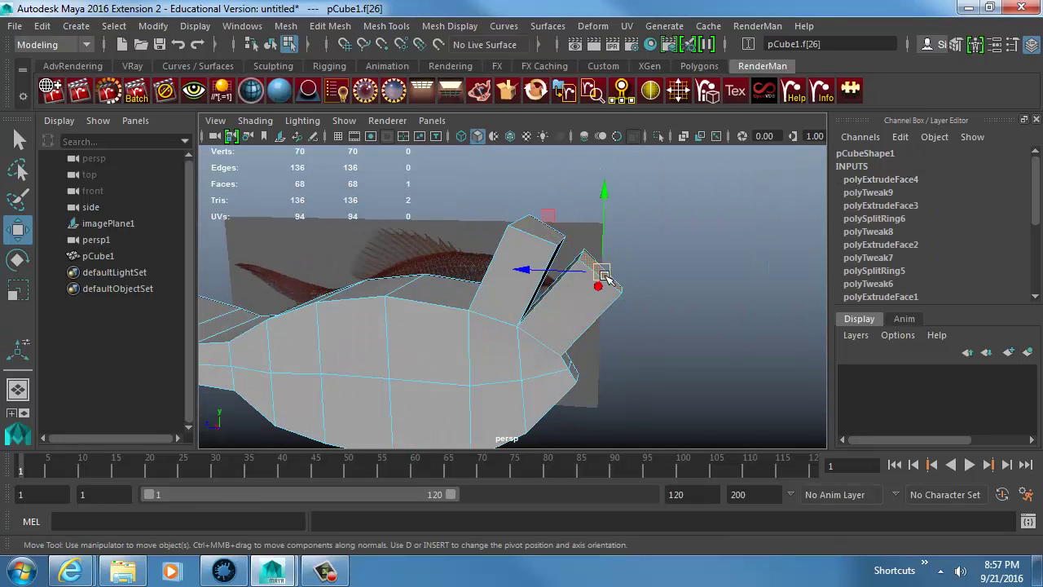
pyautogui.moveTo(605, 278); pyautogui.dragTo(711, 253)
pyautogui.click(543, 233)
pyautogui.moveTo(543, 232); pyautogui.dragTo(511, 181)
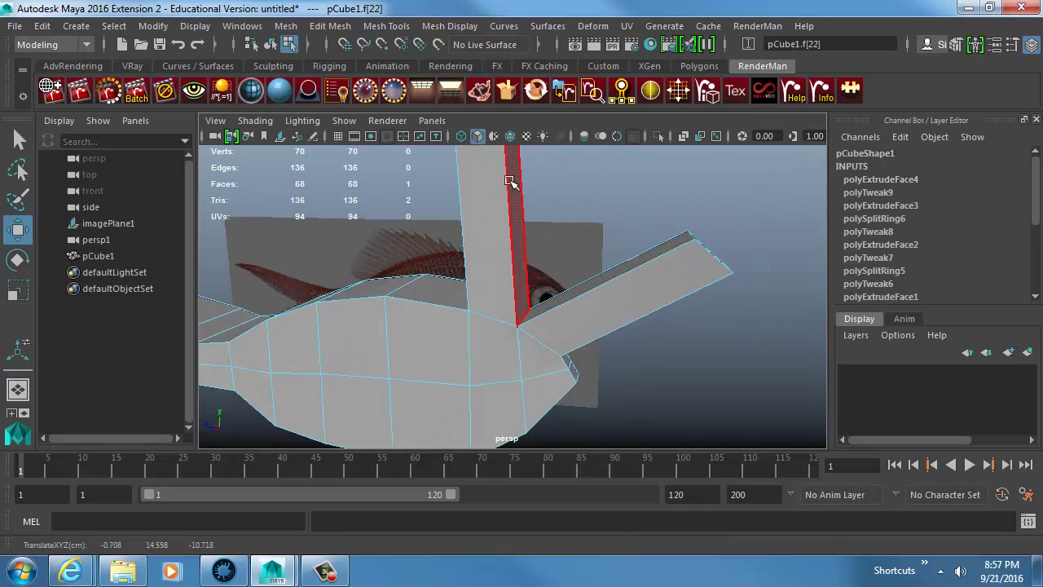
# - Undo the face moves and the trial extrusion on the upper front of the body
pyautogui.hotkey('ctrl', 'z')
pyautogui.hotkey('ctrl', 'z')
pyautogui.hotkey('ctrl', 'z')
pyautogui.hotkey('ctrl', 'z')
pyautogui.hotkey('ctrl', 'z')
pyautogui.hotkey('ctrl', 'z')
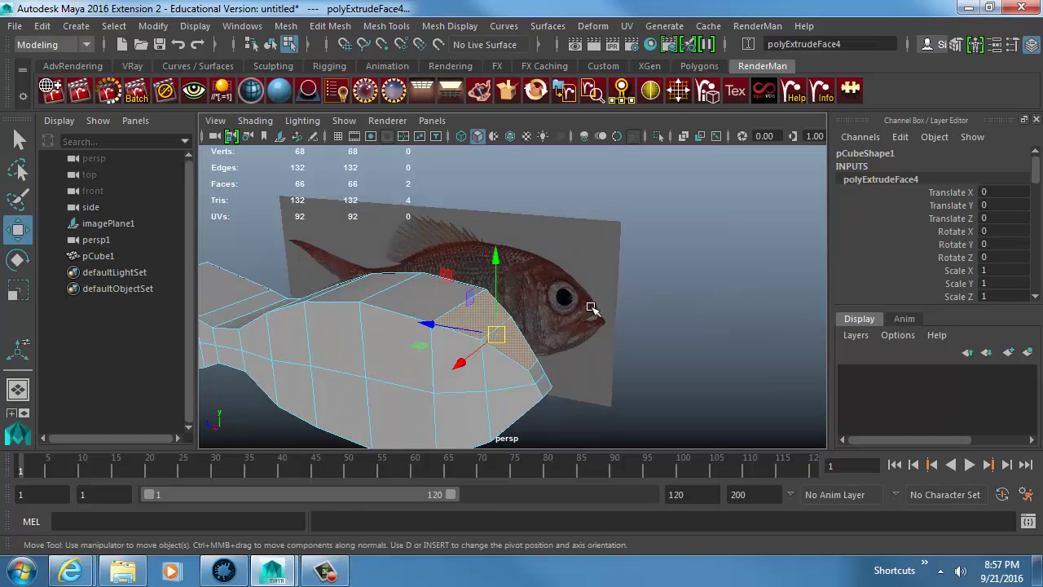
# - Select the mid-height edges on both sides of the body and scale them outward to widen the fish
pyautogui.moveTo(575, 344); pyautogui.dragTo(561, 277, button='right')
pyautogui.keyDown('alt'); pyautogui.moveTo(495, 324); pyautogui.dragTo(430, 325); pyautogui.keyUp('alt')
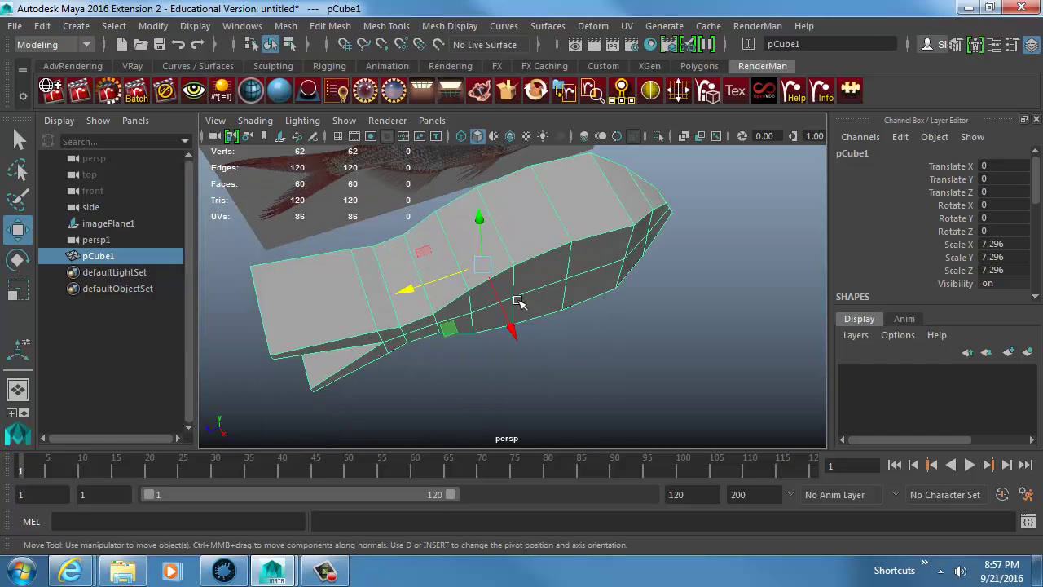
pyautogui.press('r')
pyautogui.keyDown('alt'); pyautogui.moveTo(530, 327); pyautogui.dragTo(495, 205); pyautogui.keyUp('alt')
pyautogui.moveTo(536, 229); pyautogui.dragTo(534, 74, button='right')
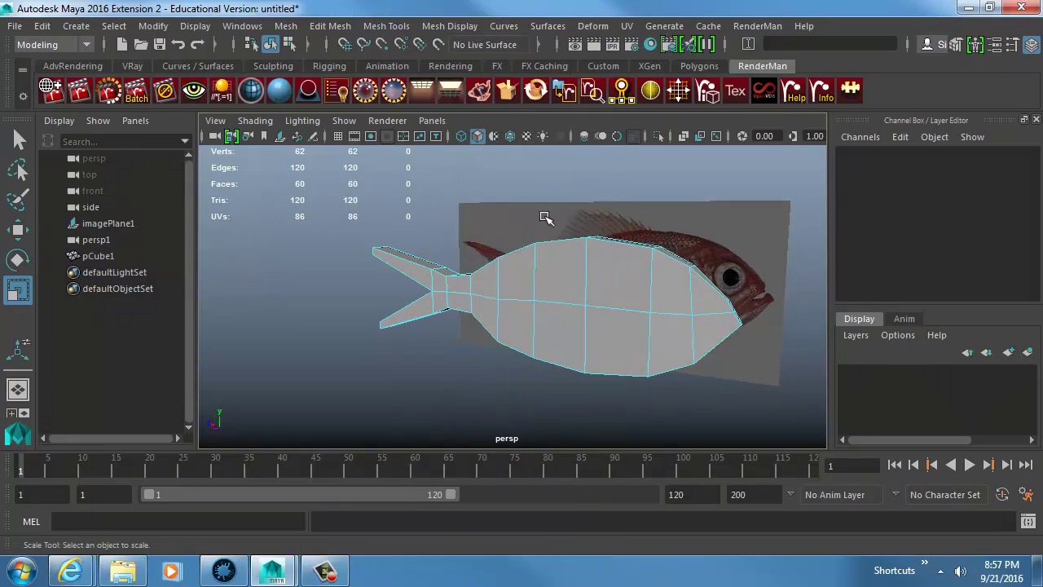
pyautogui.click(518, 301)
pyautogui.keyDown('shift'); pyautogui.click(561, 302); pyautogui.keyUp('shift')
pyautogui.keyDown('shift'); pyautogui.click(616, 308); pyautogui.keyUp('shift')
pyautogui.keyDown('alt'); pyautogui.moveTo(780, 345); pyautogui.dragTo(557, 366); pyautogui.keyUp('alt')
pyautogui.keyDown('shift'); pyautogui.click(491, 351); pyautogui.keyUp('shift')
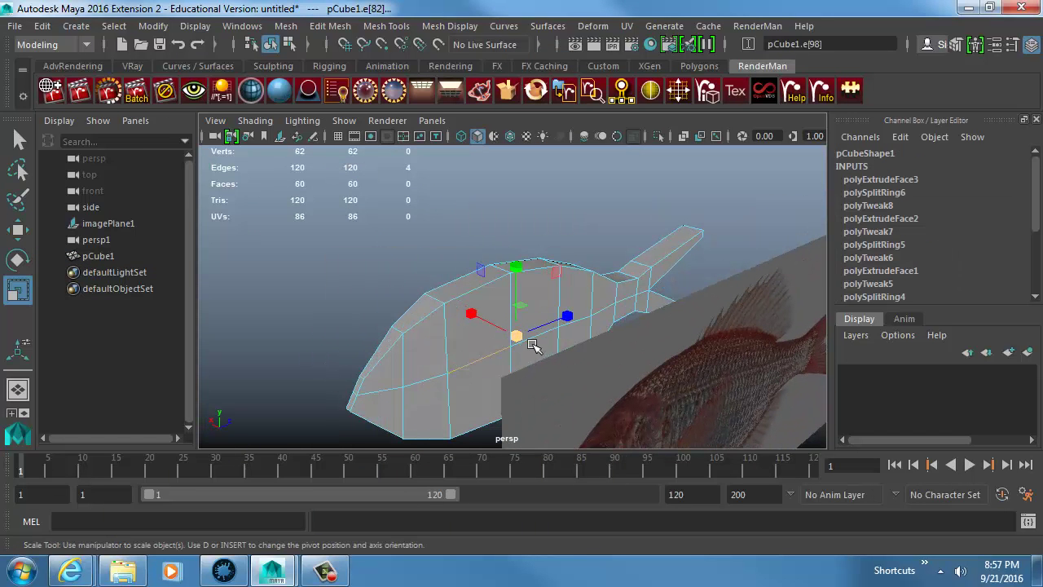
pyautogui.press('q')
pyautogui.keyDown('alt'); pyautogui.moveTo(545, 350); pyautogui.dragTo(456, 346); pyautogui.keyUp('alt')
pyautogui.keyDown('shift'); pyautogui.click(471, 356); pyautogui.keyUp('shift')
pyautogui.keyDown('shift'); pyautogui.click(524, 352); pyautogui.keyUp('shift')
pyautogui.press('r')
pyautogui.moveTo(508, 272); pyautogui.dragTo(492, 337)
pyautogui.click(485, 377)
# - Remove the rear pair of mid-height edges from the selection and widen the remaining pair
pyautogui.keyDown('alt'); pyautogui.moveTo(480, 373); pyautogui.dragTo(394, 366); pyautogui.keyUp('alt')
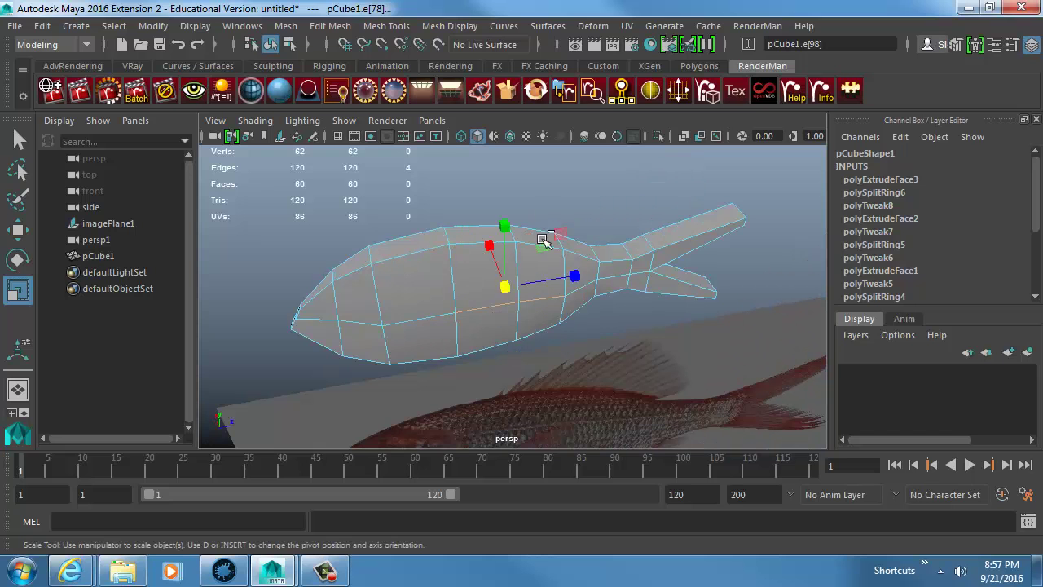
pyautogui.keyDown('ctrl'); pyautogui.moveTo(544, 214); pyautogui.dragTo(564, 332); pyautogui.keyUp('ctrl')
pyautogui.keyDown('alt'); pyautogui.moveTo(459, 235); pyautogui.dragTo(573, 262); pyautogui.keyUp('alt')
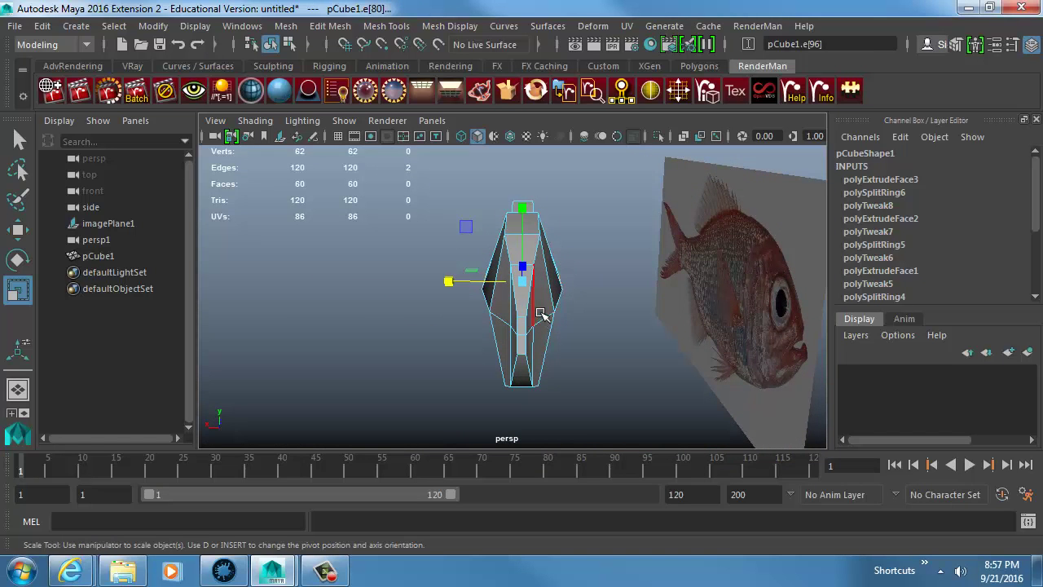
# - Scale the pair of mid-height vertices on the head sideways to widen it smoothly toward the body
pyautogui.click(551, 320)
pyautogui.click(538, 326)
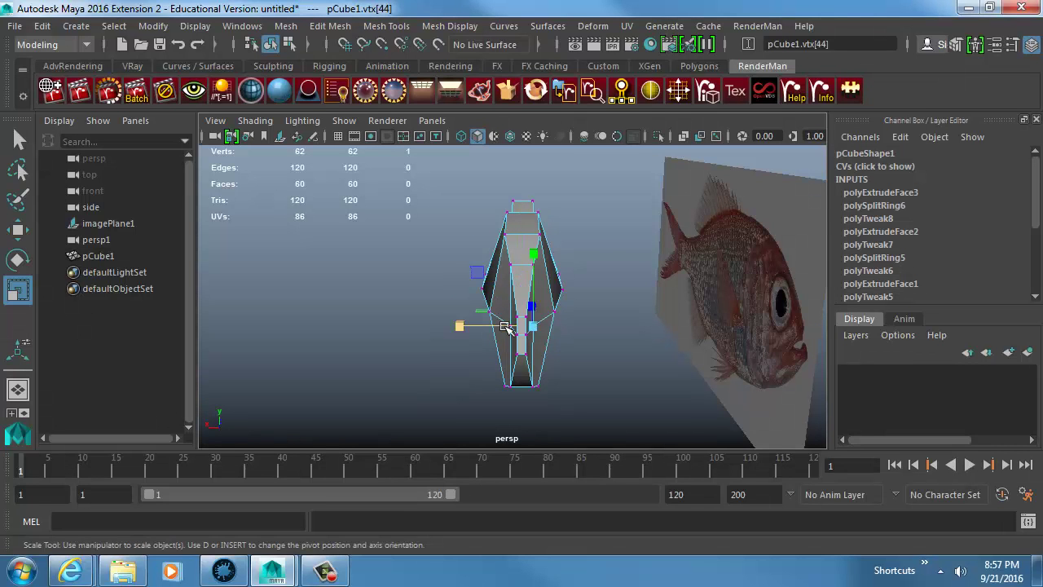
pyautogui.press('q')
pyautogui.keyDown('alt'); pyautogui.moveTo(497, 337); pyautogui.dragTo(640, 337, button='right'); pyautogui.keyUp('alt')
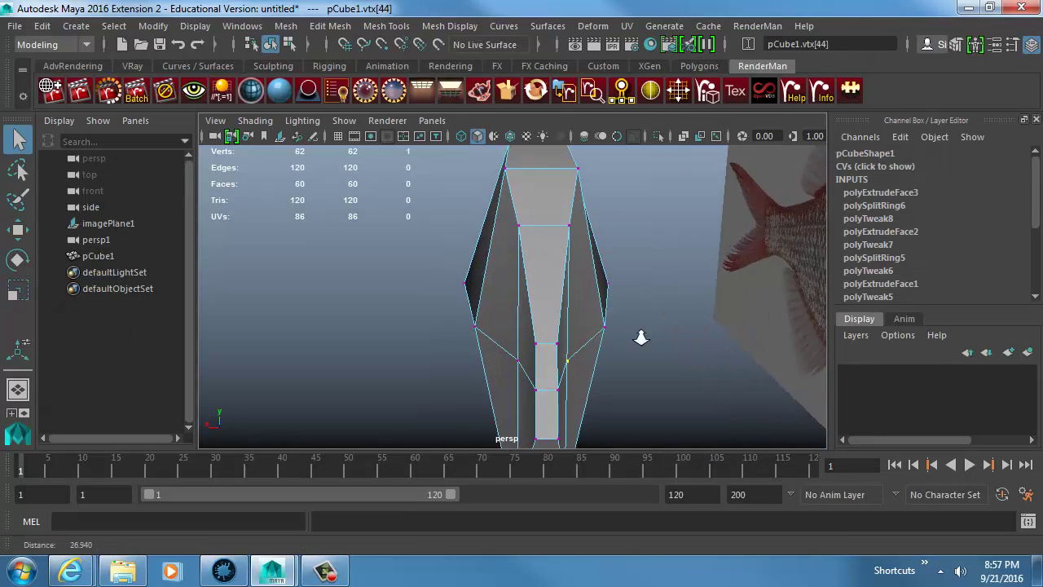
pyautogui.keyDown('shift'); pyautogui.click(517, 361); pyautogui.keyUp('shift')
pyautogui.press('r')
pyautogui.moveTo(470, 363); pyautogui.dragTo(561, 352)
pyautogui.keyDown('alt'); pyautogui.moveTo(561, 353); pyautogui.dragTo(492, 347, button='right'); pyautogui.keyUp('alt')
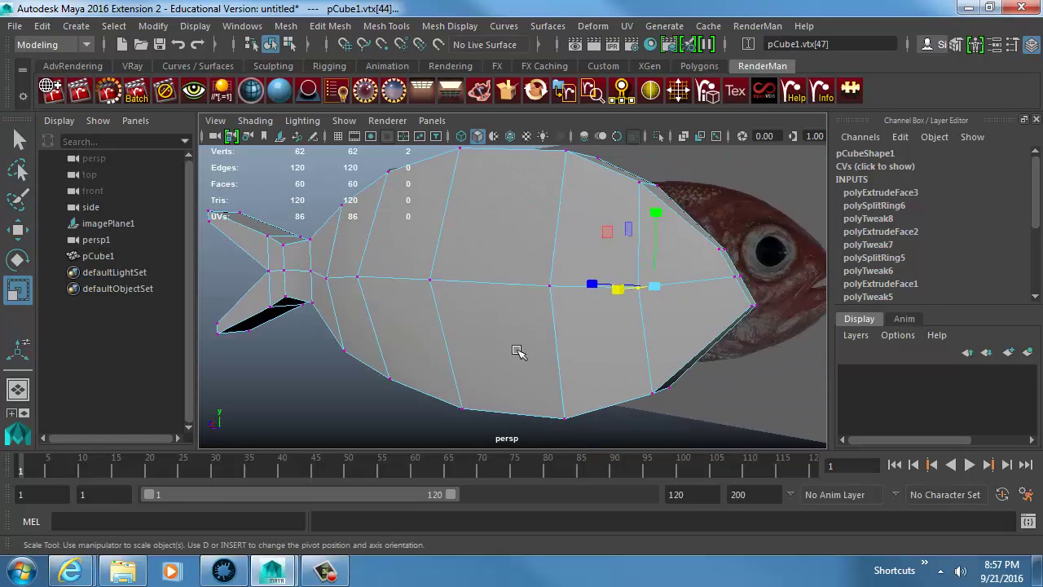
pyautogui.keyDown('alt'); pyautogui.moveTo(493, 347); pyautogui.dragTo(410, 349); pyautogui.keyUp('alt')
pyautogui.keyDown('alt'); pyautogui.moveTo(465, 155); pyautogui.dragTo(450, 176); pyautogui.keyUp('alt')
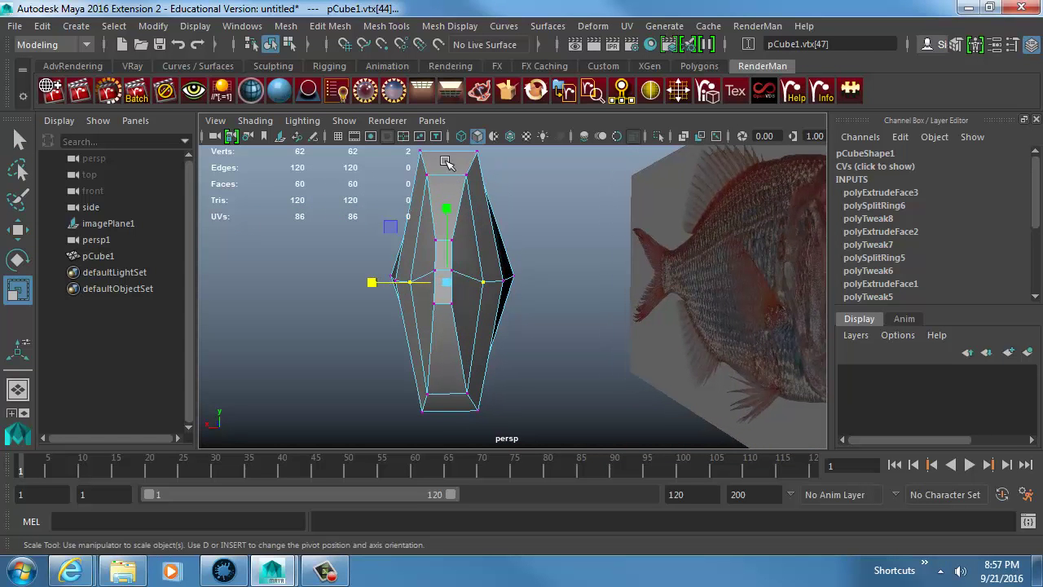
# - Thin both tail lobe tips by scaling their eight end vertices sideways to about 0.34
pyautogui.keyDown('alt'); pyautogui.moveTo(433, 392); pyautogui.dragTo(626, 305); pyautogui.keyUp('alt')
pyautogui.keyDown('alt'); pyautogui.moveTo(627, 305); pyautogui.dragTo(408, 196, button='right'); pyautogui.keyUp('alt')
pyautogui.moveTo(418, 316); pyautogui.dragTo(407, 312)
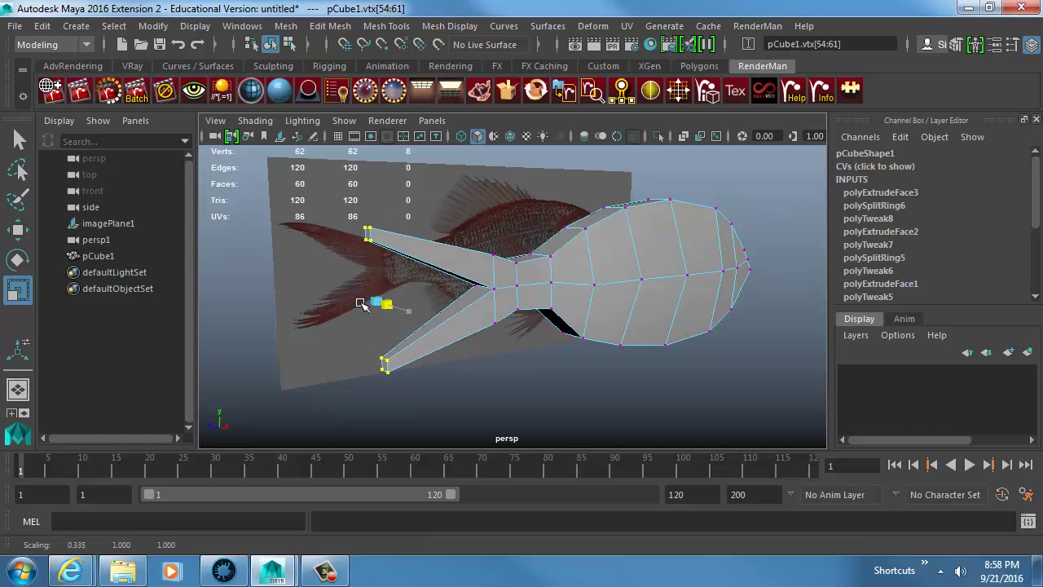
# - Thin the tail base vertices sideways to about 0.36 and narrow the adjoining vertex column on the tail stem
pyautogui.keyDown('alt'); pyautogui.moveTo(512, 301); pyautogui.dragTo(415, 237); pyautogui.keyUp('alt')
pyautogui.moveTo(393, 348); pyautogui.dragTo(392, 351)
pyautogui.keyDown('alt'); pyautogui.moveTo(392, 352); pyautogui.dragTo(375, 373); pyautogui.keyUp('alt')
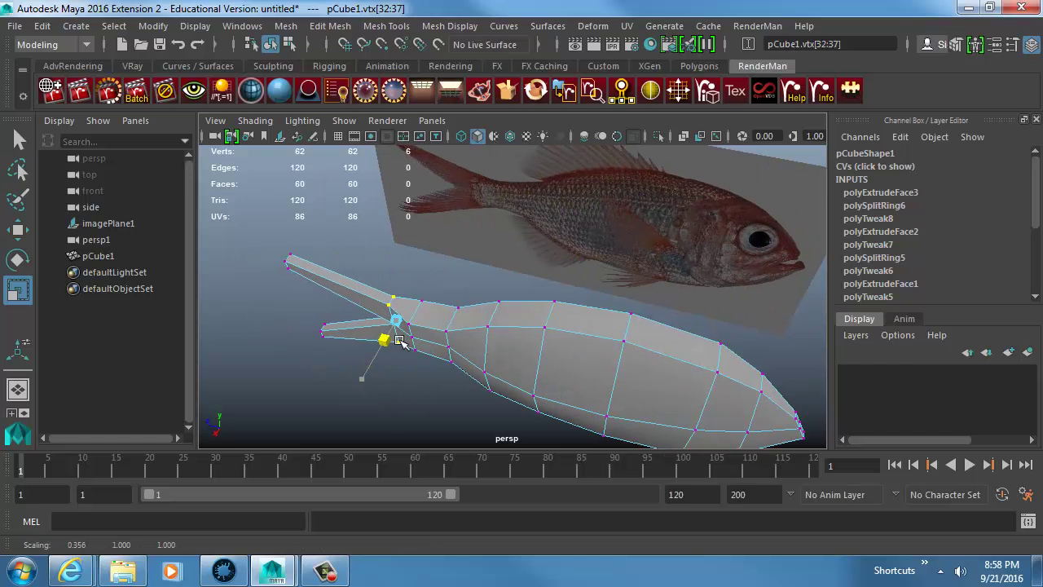
pyautogui.keyDown('alt'); pyautogui.moveTo(403, 336); pyautogui.dragTo(448, 273); pyautogui.keyUp('alt')
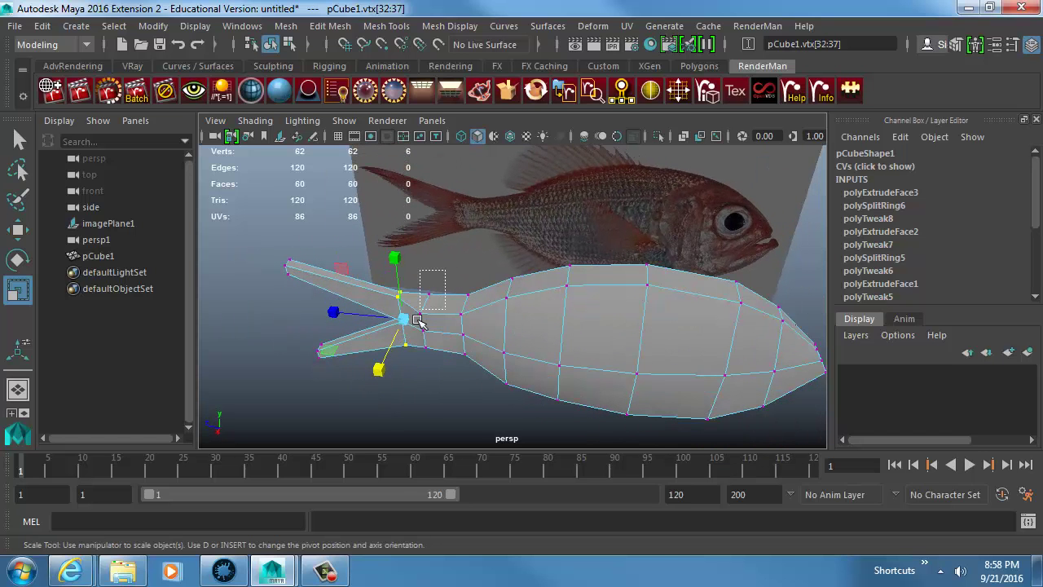
pyautogui.moveTo(409, 370); pyautogui.dragTo(497, 326)
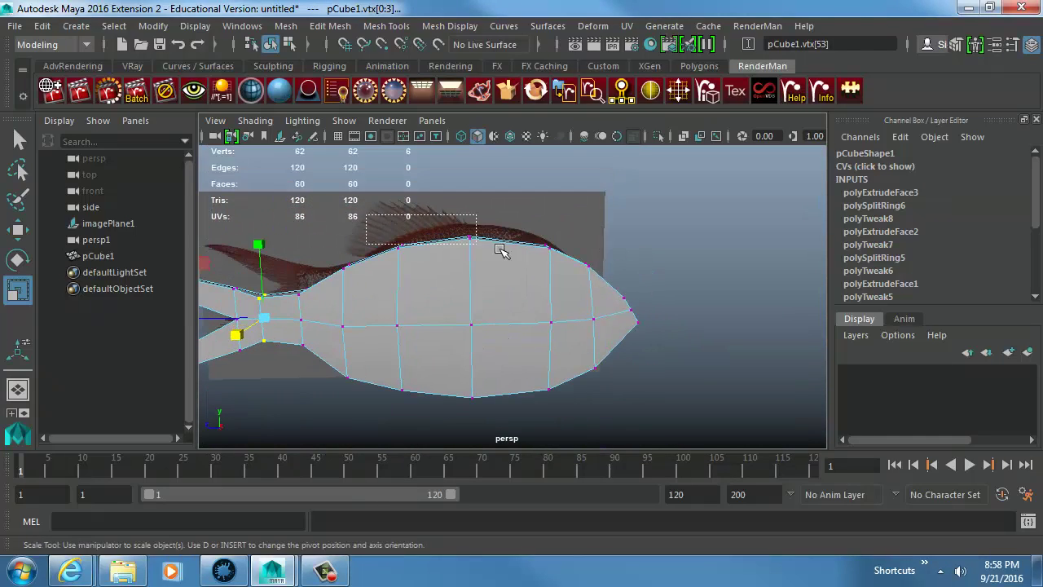
# - Narrow the vertex pairs along the rear of the back by scaling them sideways
pyautogui.moveTo(486, 285)
pyautogui.keyDown('alt'); pyautogui.mouseDown()
pyautogui.moveTo(487, 324)
pyautogui.moveTo(480, 307)
pyautogui.moveTo(521, 298)
pyautogui.moveTo(478, 261)
pyautogui.moveTo(501, 294)
pyautogui.moveTo(533, 299)
pyautogui.moveTo(411, 260)
pyautogui.moveTo(482, 303)
pyautogui.moveTo(475, 288)
pyautogui.mouseUp(); pyautogui.keyUp('alt')
pyautogui.click(477, 307)
pyautogui.moveTo(479, 332); pyautogui.dragTo(437, 278)
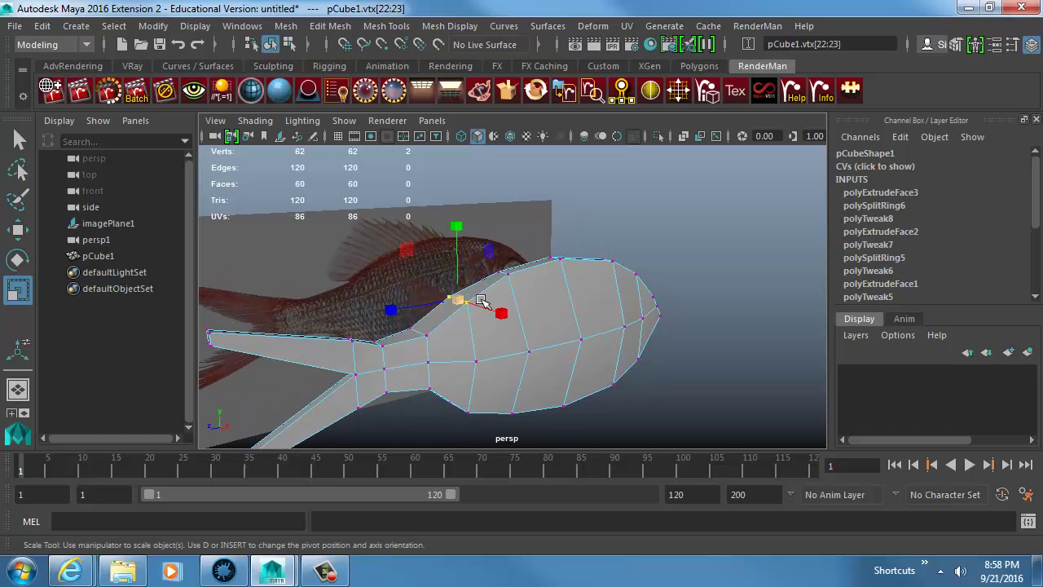
pyautogui.moveTo(496, 308); pyautogui.dragTo(464, 305)
# - Narrow the vertex pairs along the belly up to the head by scaling them sideways
pyautogui.moveTo(440, 341); pyautogui.dragTo(408, 331)
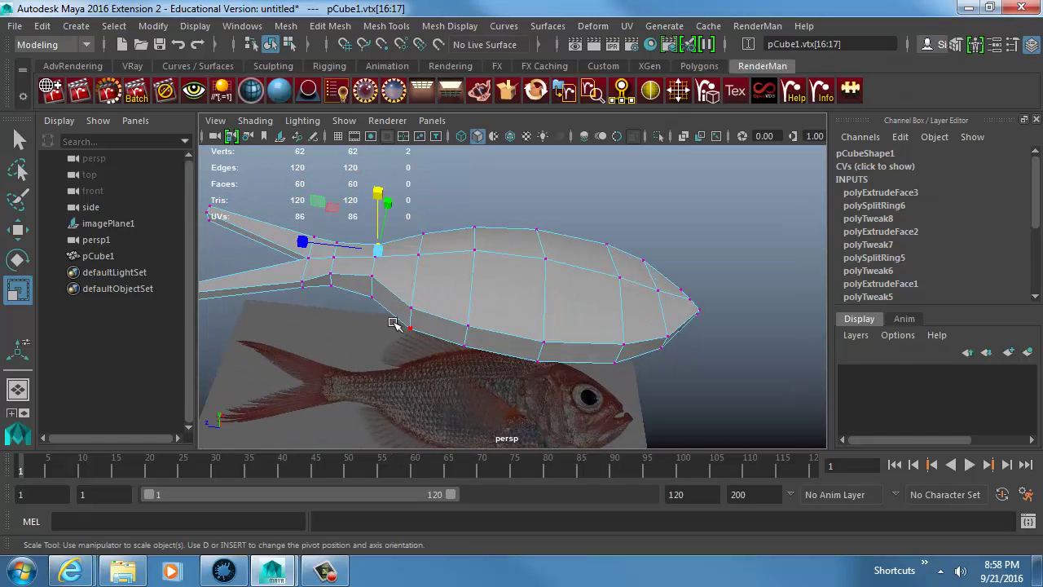
pyautogui.moveTo(490, 366); pyautogui.dragTo(491, 366)
pyautogui.keyDown('alt'); pyautogui.moveTo(491, 366); pyautogui.dragTo(575, 287); pyautogui.keyUp('alt')
pyautogui.moveTo(516, 227); pyautogui.dragTo(495, 243)
pyautogui.keyDown('alt'); pyautogui.moveTo(522, 286); pyautogui.dragTo(521, 319); pyautogui.keyUp('alt')
pyautogui.moveTo(509, 318); pyautogui.dragTo(481, 347)
pyautogui.keyDown('alt'); pyautogui.moveTo(487, 342); pyautogui.dragTo(462, 359); pyautogui.keyUp('alt')
pyautogui.moveTo(492, 287); pyautogui.dragTo(489, 306)
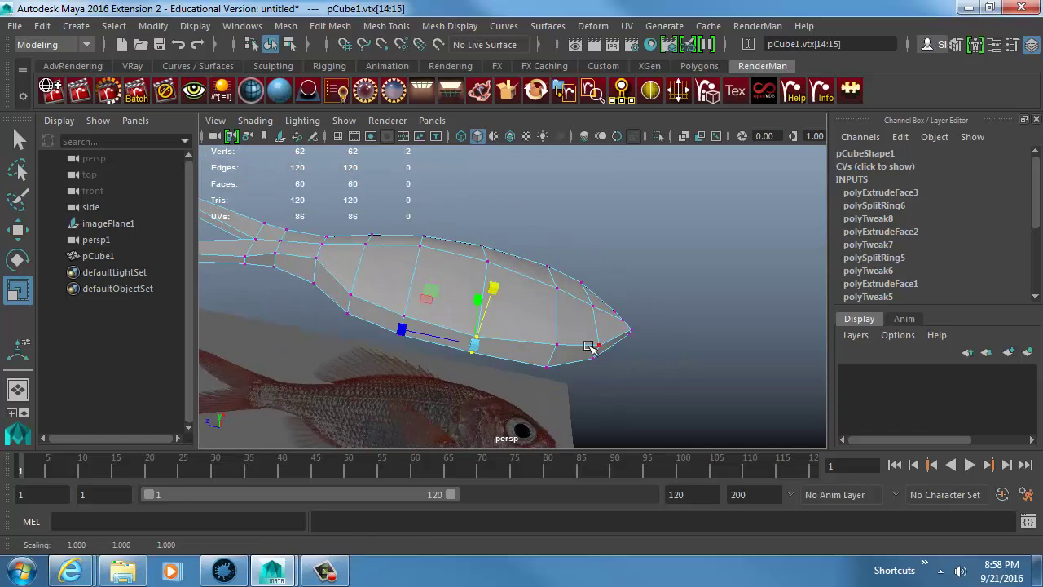
pyautogui.keyDown('alt'); pyautogui.moveTo(568, 343); pyautogui.dragTo(547, 356); pyautogui.keyUp('alt')
pyautogui.moveTo(619, 387); pyautogui.dragTo(620, 385)
pyautogui.moveTo(577, 298); pyautogui.dragTo(579, 316)
pyautogui.keyDown('alt'); pyautogui.moveTo(580, 326); pyautogui.dragTo(563, 377); pyautogui.keyUp('alt')
# - Inspect the fish in smooth preview and return it to the unsmoothed display
pyautogui.moveTo(449, 286); pyautogui.dragTo(507, 259, button='right')
pyautogui.keyDown('alt'); pyautogui.moveTo(517, 295); pyautogui.dragTo(384, 286); pyautogui.keyUp('alt')
pyautogui.press('3')
pyautogui.click(435, 366)
pyautogui.click(526, 328)
pyautogui.press('1')
# - Insert an edge loop midway along the upper tail lobe and another along the lower lobe in the side view
pyautogui.keyDown('shift'); pyautogui.moveTo(311, 308); pyautogui.dragTo(247, 212, button='right'); pyautogui.keyUp('shift')
pyautogui.press('space')
pyautogui.moveTo(345, 217); pyautogui.dragTo(430, 218)
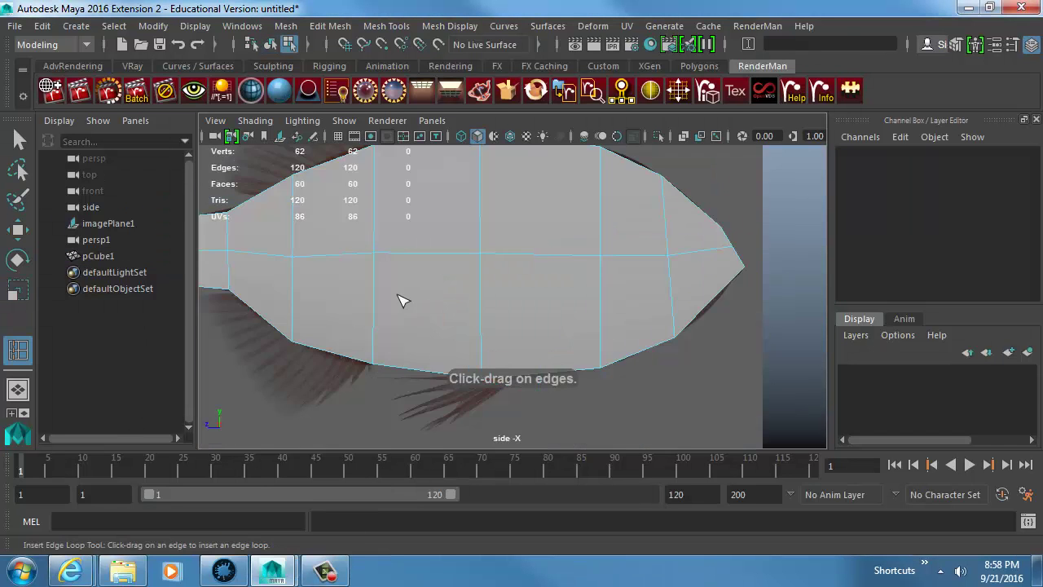
pyautogui.keyDown('alt'); pyautogui.moveTo(429, 282); pyautogui.dragTo(702, 285, button='middle'); pyautogui.keyUp('alt')
pyautogui.scroll(-2, 487, 276)
pyautogui.press('4')
pyautogui.moveTo(424, 259); pyautogui.dragTo(411, 261)
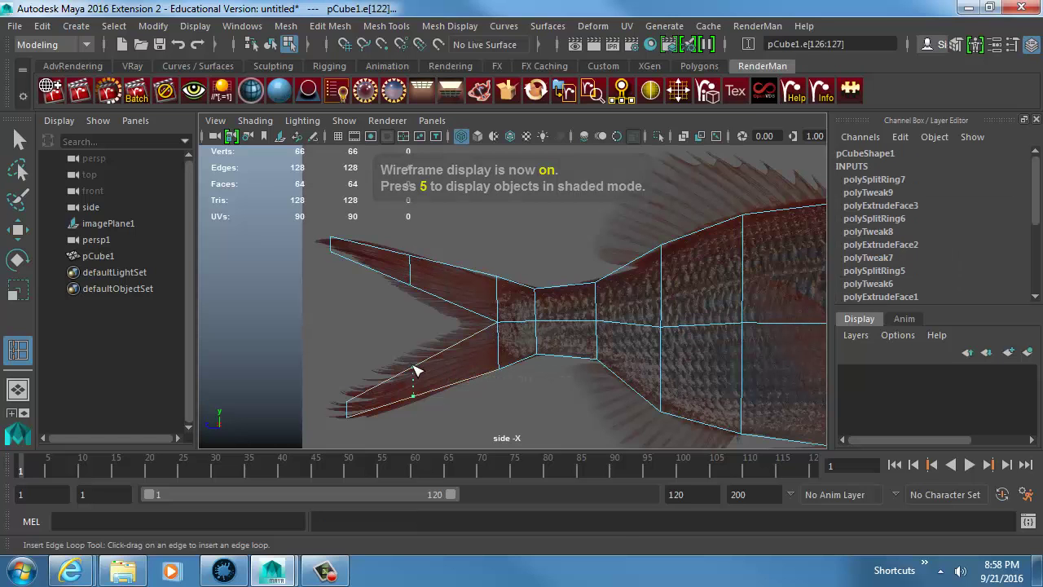
pyautogui.click(415, 370)
pyautogui.press('w')
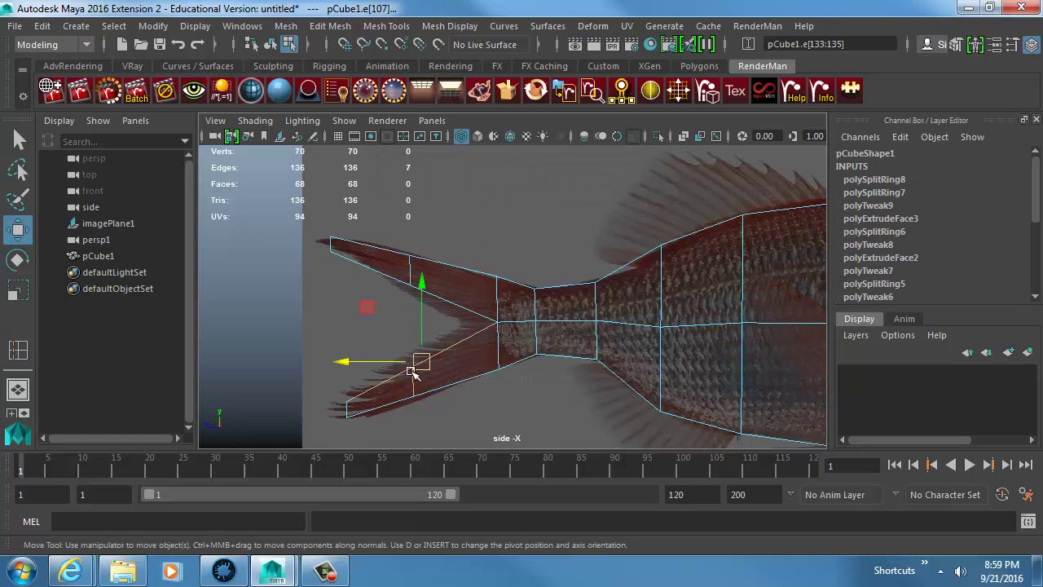
# - Move the lower tail lobe's mid-loop and tip vertices onto the reference fin's outline
pyautogui.moveTo(403, 372); pyautogui.dragTo(345, 101, button='right')
pyautogui.moveTo(398, 380); pyautogui.dragTo(421, 408)
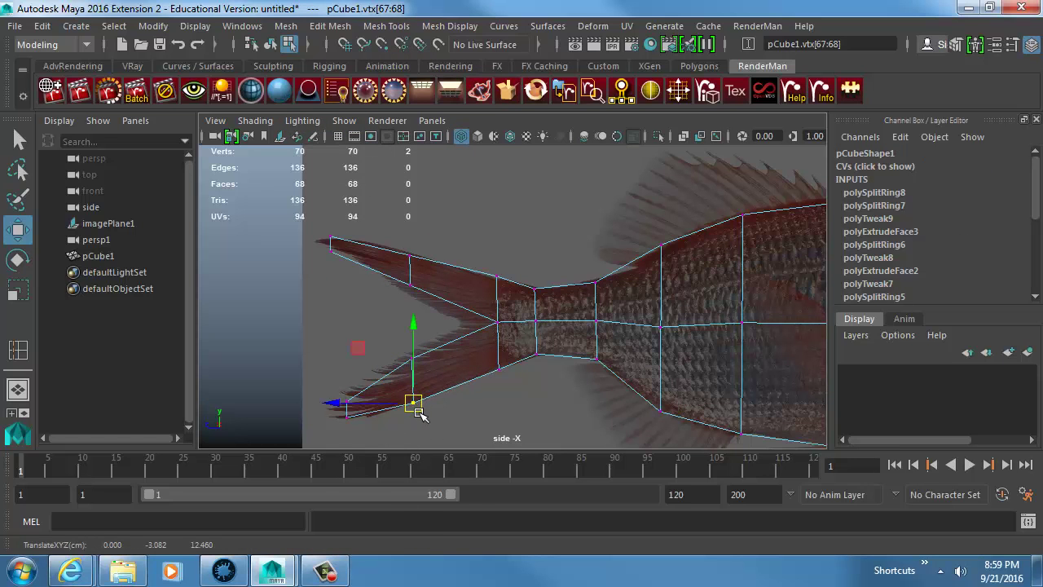
pyautogui.keyDown('alt'); pyautogui.moveTo(333, 415); pyautogui.dragTo(622, 363, button='middle'); pyautogui.keyUp('alt')
pyautogui.scroll(6, 391, 314)
pyautogui.keyDown('alt'); pyautogui.moveTo(368, 317); pyautogui.dragTo(416, 318, button='middle'); pyautogui.keyUp('alt')
pyautogui.scroll(1, 489, 317)
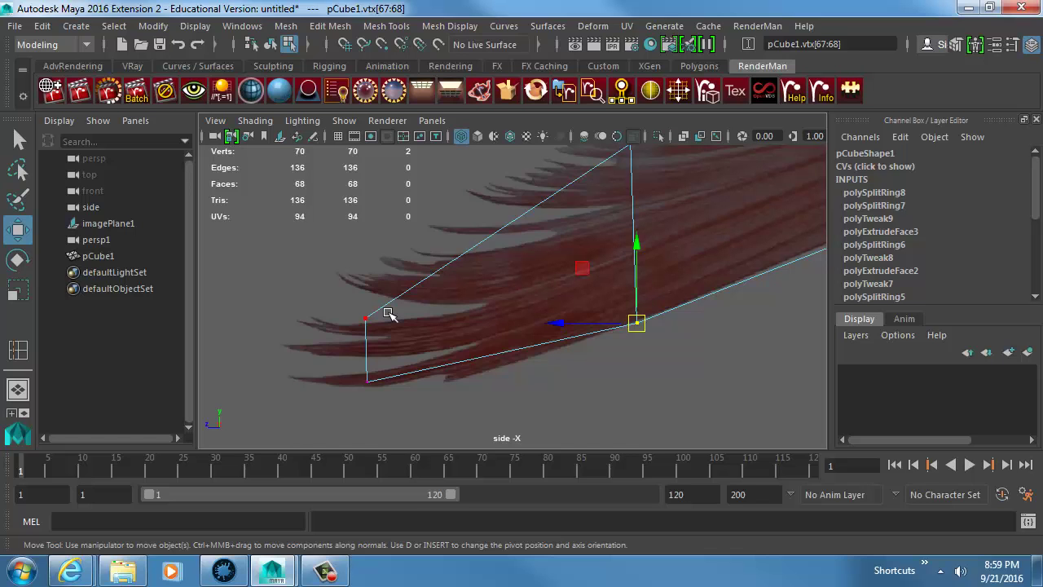
pyautogui.click(363, 318)
pyautogui.moveTo(400, 340); pyautogui.dragTo(395, 293, button='middle')
pyautogui.moveTo(334, 351); pyautogui.dragTo(384, 397)
pyautogui.moveTo(386, 413); pyautogui.dragTo(347, 423, button='middle')
pyautogui.keyDown('alt'); pyautogui.moveTo(514, 358); pyautogui.dragTo(495, 432, button='middle'); pyautogui.keyUp('alt')
pyautogui.scroll(-5, 499, 374)
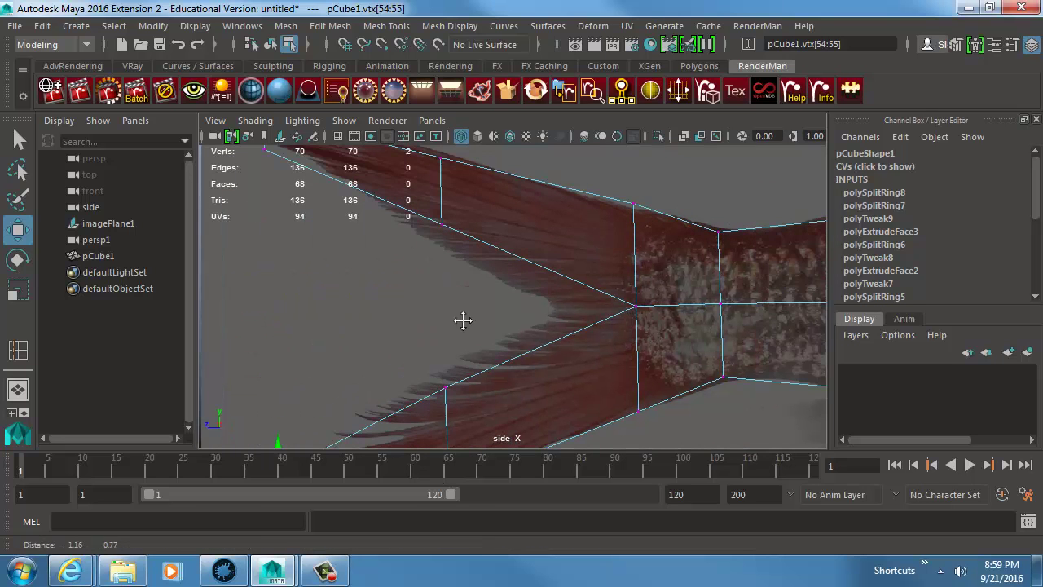
# - Move the fork vertices back into the tail's notch and adjust the tail base's upper vertices to the outline
pyautogui.click(610, 310)
pyautogui.moveTo(610, 321); pyautogui.dragTo(565, 326, button='middle')
pyautogui.moveTo(598, 293); pyautogui.dragTo(610, 351, button='middle')
pyautogui.hotkey('ctrl', 'z')
pyautogui.moveTo(652, 189); pyautogui.dragTo(589, 221)
pyautogui.moveTo(619, 225); pyautogui.dragTo(614, 236, button='middle')
# - Move the upper tail lobe's mid-loop vertices onto the fin's edges and raise the underside vertices of its tip
pyautogui.keyDown('alt'); pyautogui.moveTo(507, 220); pyautogui.dragTo(612, 335, button='middle'); pyautogui.keyUp('alt')
pyautogui.moveTo(530, 319); pyautogui.dragTo(554, 351)
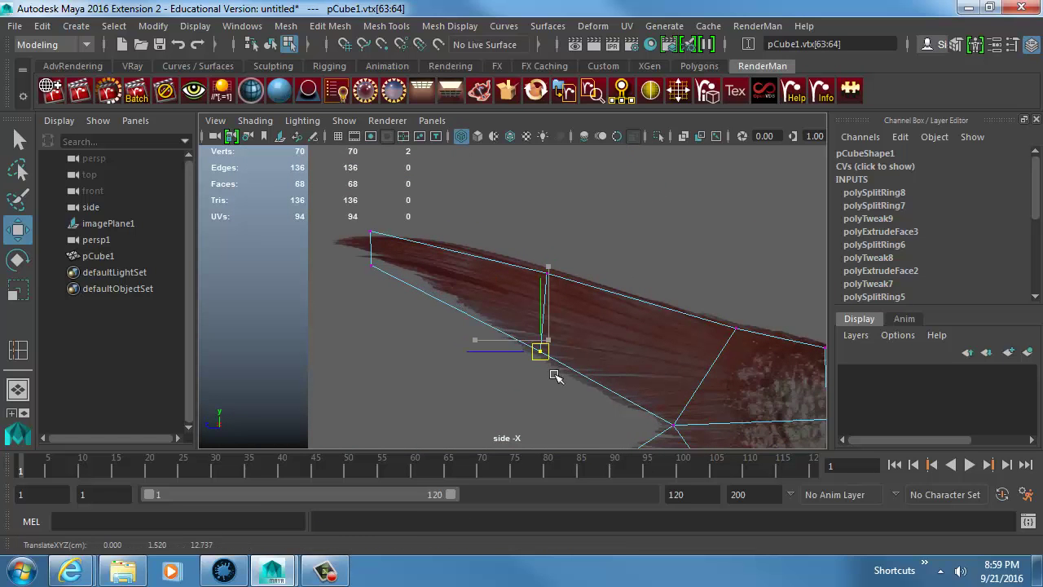
pyautogui.moveTo(521, 240); pyautogui.dragTo(565, 296)
pyautogui.moveTo(565, 296); pyautogui.dragTo(568, 295, button='middle')
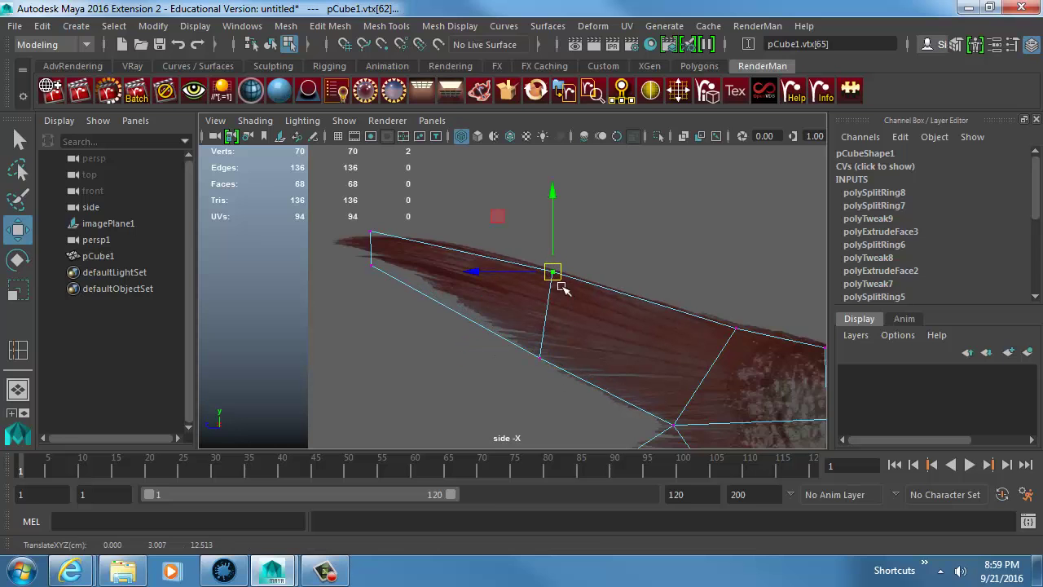
pyautogui.moveTo(352, 250); pyautogui.dragTo(401, 282)
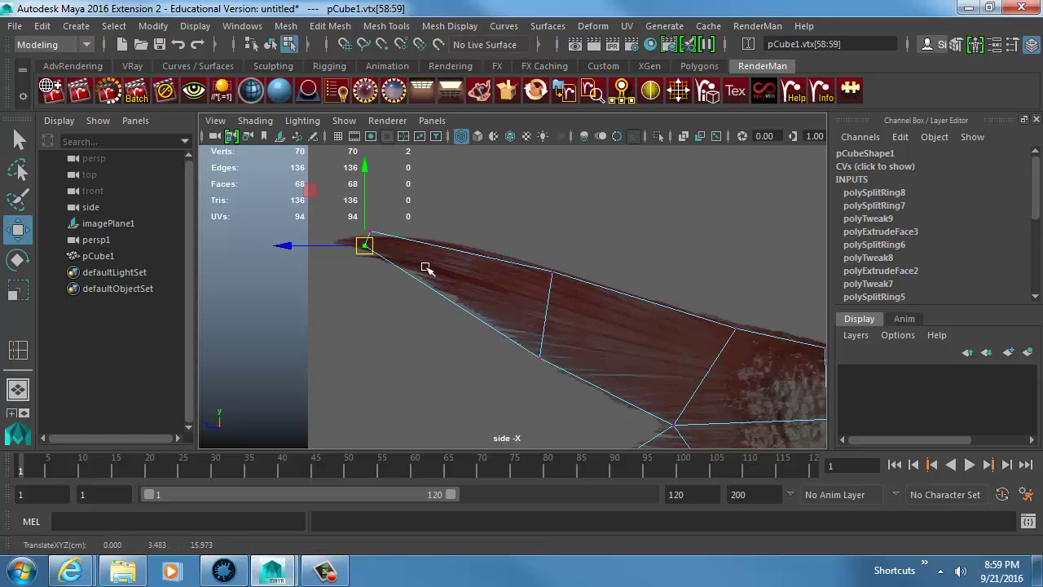
# - Insert another edge loop near the upper lobe's tip and fit its vertices and the tip to the fin outline
pyautogui.press('y')
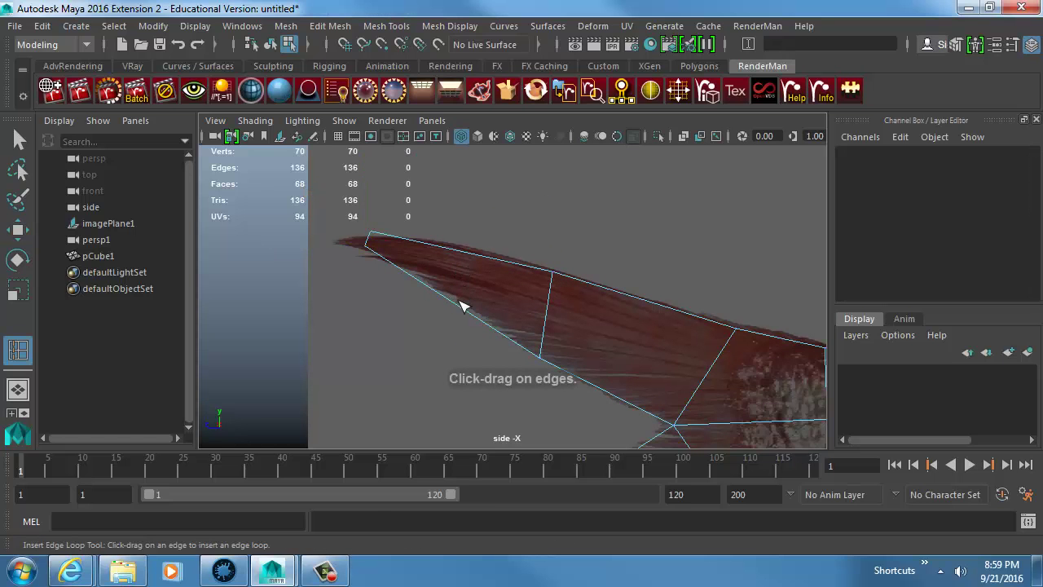
pyautogui.click(466, 303)
pyautogui.press('w')
pyautogui.click(448, 298)
pyautogui.moveTo(438, 284); pyautogui.dragTo(469, 326)
pyautogui.moveTo(466, 248); pyautogui.dragTo(463, 259)
pyautogui.moveTo(359, 216); pyautogui.dragTo(376, 246)
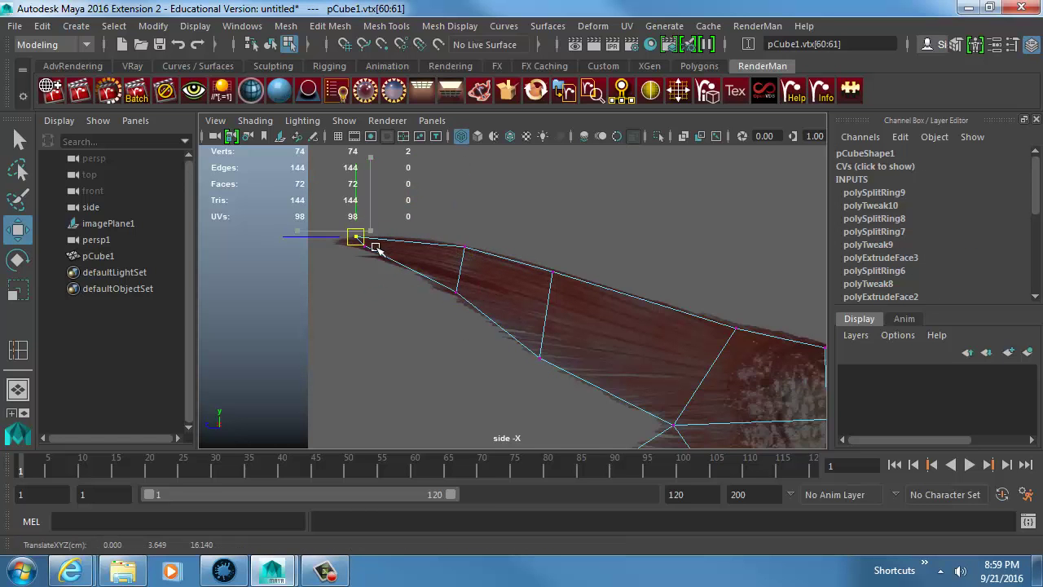
# - Move the tail stem's upper vertices and the rear belly vertices onto the reference outline
pyautogui.keyDown('alt'); pyautogui.moveTo(517, 295); pyautogui.dragTo(334, 182, button='middle'); pyautogui.keyUp('alt')
pyautogui.keyDown('alt'); pyautogui.moveTo(616, 288); pyautogui.dragTo(338, 275, button='middle'); pyautogui.keyUp('alt')
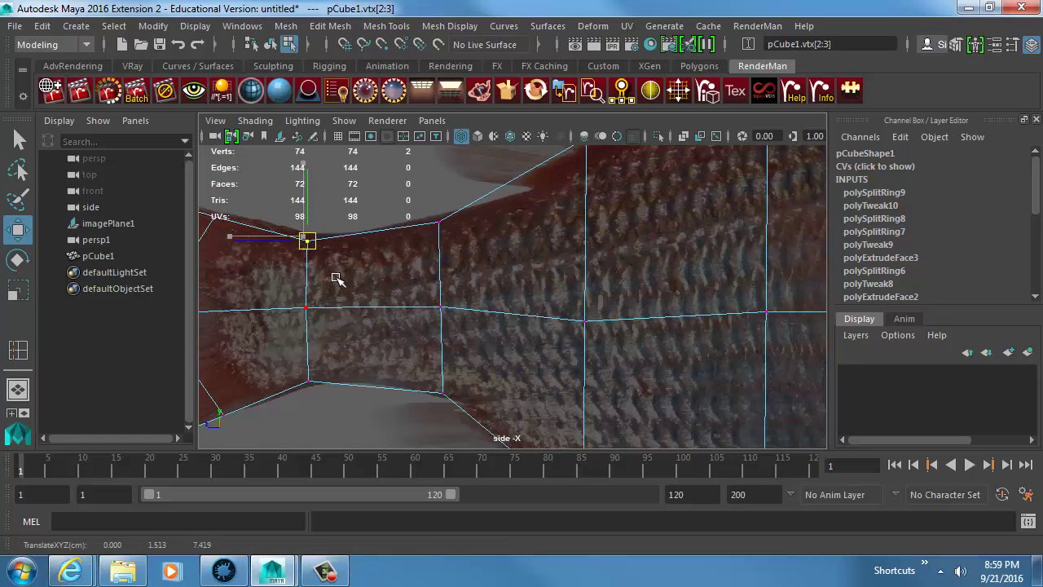
pyautogui.keyDown('alt'); pyautogui.moveTo(537, 406); pyautogui.dragTo(514, 333, button='middle'); pyautogui.keyUp('alt')
pyautogui.moveTo(718, 367)
pyautogui.keyDown('alt'); pyautogui.mouseDown(button='middle')
pyautogui.moveTo(449, 260)
pyautogui.moveTo(451, 239)
pyautogui.mouseUp(button='middle'); pyautogui.keyUp('alt')
pyautogui.moveTo(319, 266); pyautogui.dragTo(276, 324)
pyautogui.moveTo(301, 313); pyautogui.dragTo(305, 306, button='middle')
# - Move the middle and front belly vertices onto the reference fish's lower outline
pyautogui.keyDown('alt'); pyautogui.moveTo(498, 337); pyautogui.dragTo(326, 363, button='middle'); pyautogui.keyUp('alt')
pyautogui.keyDown('alt'); pyautogui.moveTo(530, 335); pyautogui.dragTo(370, 291, button='middle'); pyautogui.keyUp('alt')
pyautogui.moveTo(349, 315); pyautogui.dragTo(406, 371)
pyautogui.moveTo(417, 393); pyautogui.dragTo(416, 384, button='middle')
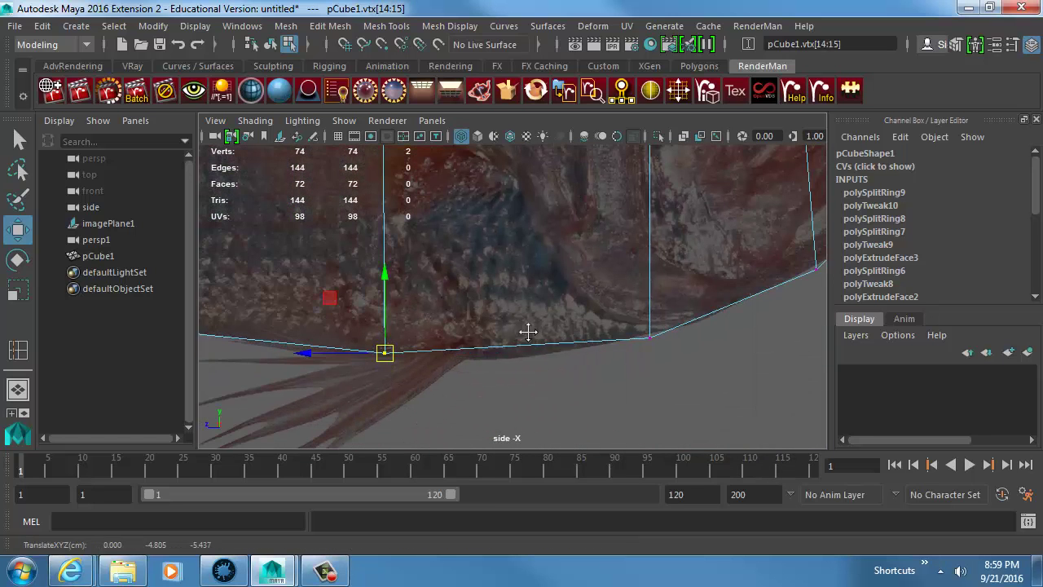
pyautogui.keyDown('alt'); pyautogui.moveTo(546, 331); pyautogui.dragTo(500, 340, button='middle'); pyautogui.keyUp('alt')
pyautogui.moveTo(576, 322); pyautogui.dragTo(629, 363)
pyautogui.moveTo(630, 363); pyautogui.dragTo(625, 353, button='middle')
# - Move the throat vertices and the mouth tip vertices onto the reference fish's lower jaw outline
pyautogui.keyDown('alt'); pyautogui.moveTo(685, 308); pyautogui.dragTo(529, 360, button='middle'); pyautogui.keyUp('alt')
pyautogui.moveTo(575, 297); pyautogui.dragTo(639, 357)
pyautogui.keyDown('alt'); pyautogui.moveTo(728, 227); pyautogui.dragTo(660, 337, button='middle'); pyautogui.keyUp('alt')
pyautogui.moveTo(685, 262); pyautogui.dragTo(722, 325)
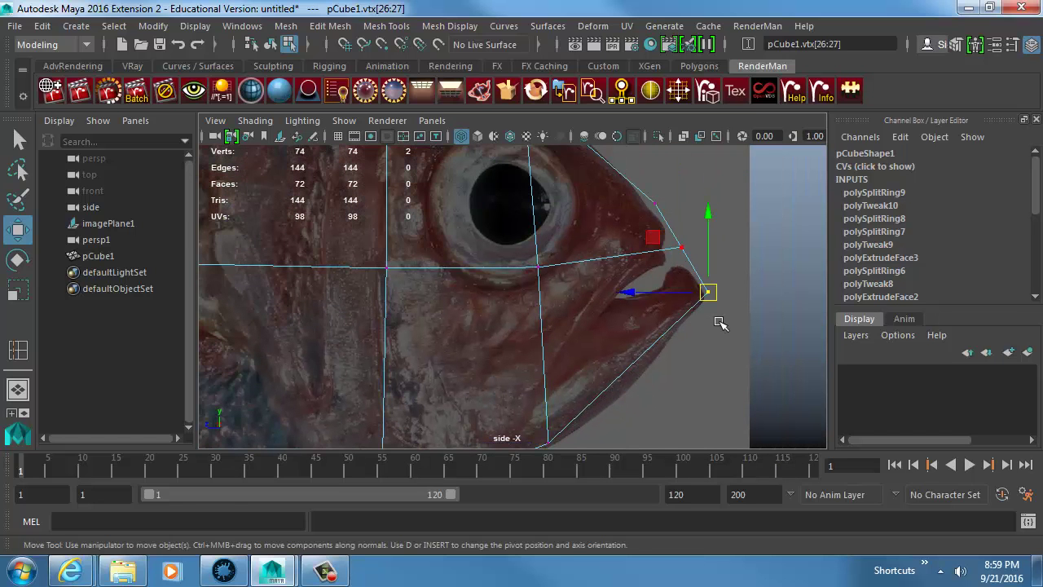
pyautogui.press('3')
pyautogui.press('1')
pyautogui.moveTo(726, 317); pyautogui.dragTo(726, 321, button='middle')
# - Move the snout and forehead vertices onto the upper outline of the reference fish's head
pyautogui.moveTo(680, 229); pyautogui.dragTo(698, 267)
pyautogui.moveTo(699, 267); pyautogui.dragTo(693, 269, button='middle')
pyautogui.moveTo(646, 190); pyautogui.dragTo(663, 220)
pyautogui.moveTo(662, 220); pyautogui.dragTo(709, 378, button='middle')
pyautogui.moveTo(574, 236); pyautogui.dragTo(635, 293)
pyautogui.moveTo(622, 288); pyautogui.dragTo(618, 295, button='middle')
# - Move the upper vertices along the fish's back onto the reference outline beneath the dorsal fin
pyautogui.keyDown('alt'); pyautogui.moveTo(278, 207); pyautogui.dragTo(453, 241, button='middle'); pyautogui.keyUp('alt')
pyautogui.moveTo(755, 235); pyautogui.dragTo(783, 272)
pyautogui.keyDown('alt'); pyautogui.moveTo(485, 271); pyautogui.dragTo(720, 234, button='middle'); pyautogui.keyUp('alt')
pyautogui.moveTo(462, 223); pyautogui.dragTo(505, 269)
pyautogui.moveTo(506, 271); pyautogui.dragTo(545, 247, button='middle')
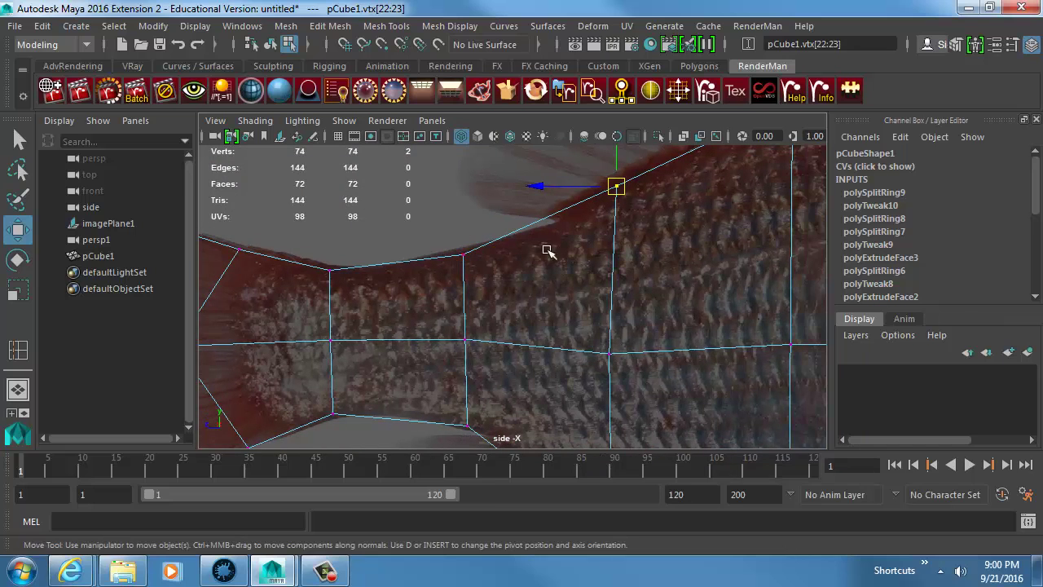
# - Insert an edge loop through the rear body behind the dorsal fin and fit its upper and lower vertices to the outline
pyautogui.press('g')
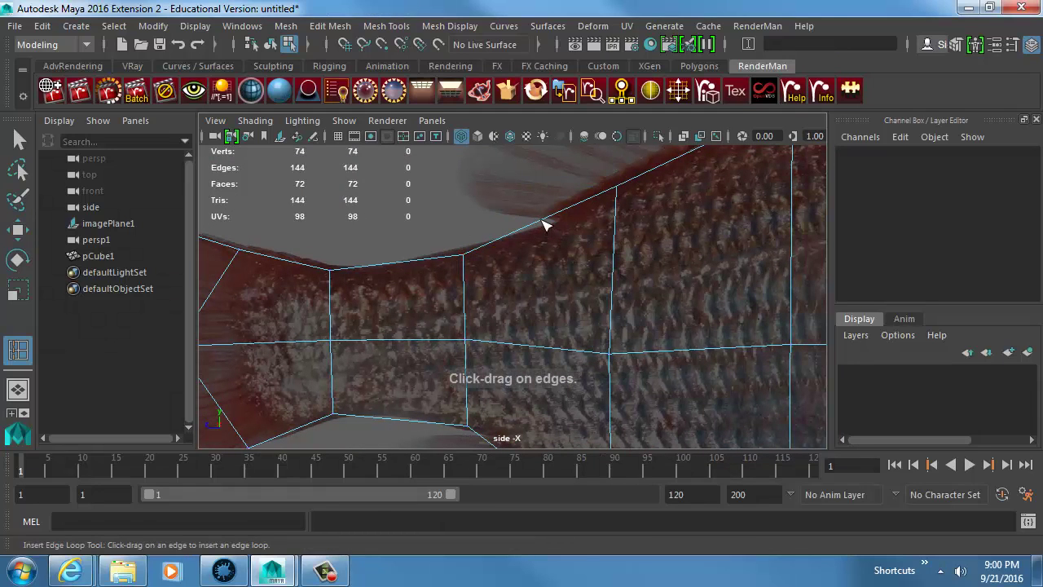
pyautogui.click(542, 220)
pyautogui.press('w')
pyautogui.press('F9')
pyautogui.moveTo(513, 204); pyautogui.dragTo(549, 248)
pyautogui.keyDown('alt'); pyautogui.moveTo(547, 248); pyautogui.dragTo(531, 198, button='middle'); pyautogui.keyUp('alt')
pyautogui.moveTo(545, 391); pyautogui.dragTo(545, 391)
pyautogui.moveTo(546, 390); pyautogui.dragTo(545, 395, button='middle')
# - Try to extrude two top faces along the fish's back in the shaded perspective view
pyautogui.press('space')
pyautogui.moveTo(544, 396); pyautogui.dragTo(550, 335)
pyautogui.press('5')
pyautogui.moveTo(568, 314); pyautogui.dragTo(597, 291, button='right')
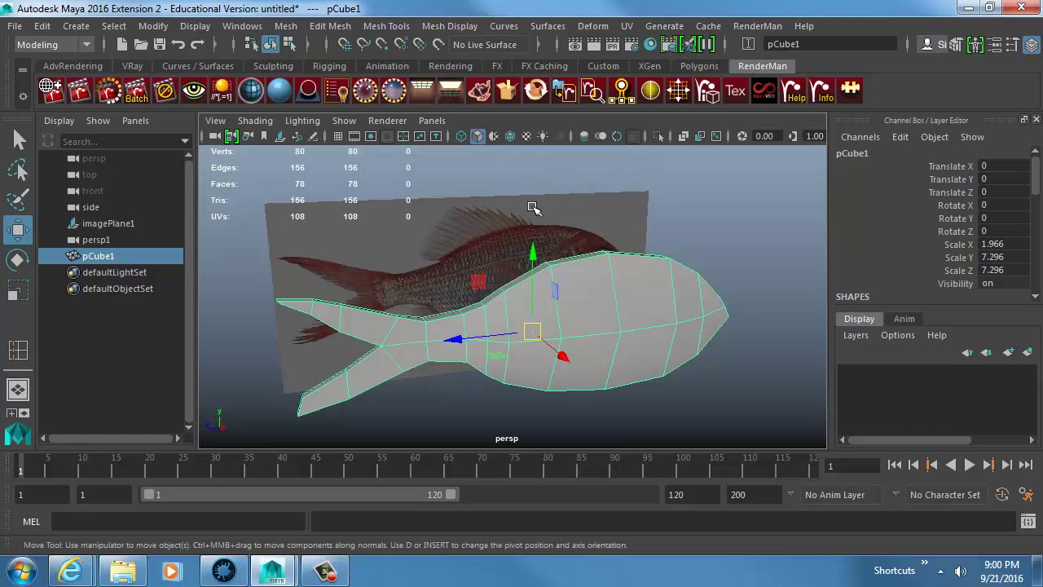
pyautogui.keyDown('alt'); pyautogui.moveTo(577, 269); pyautogui.dragTo(571, 309); pyautogui.keyUp('alt')
pyautogui.press('F11')
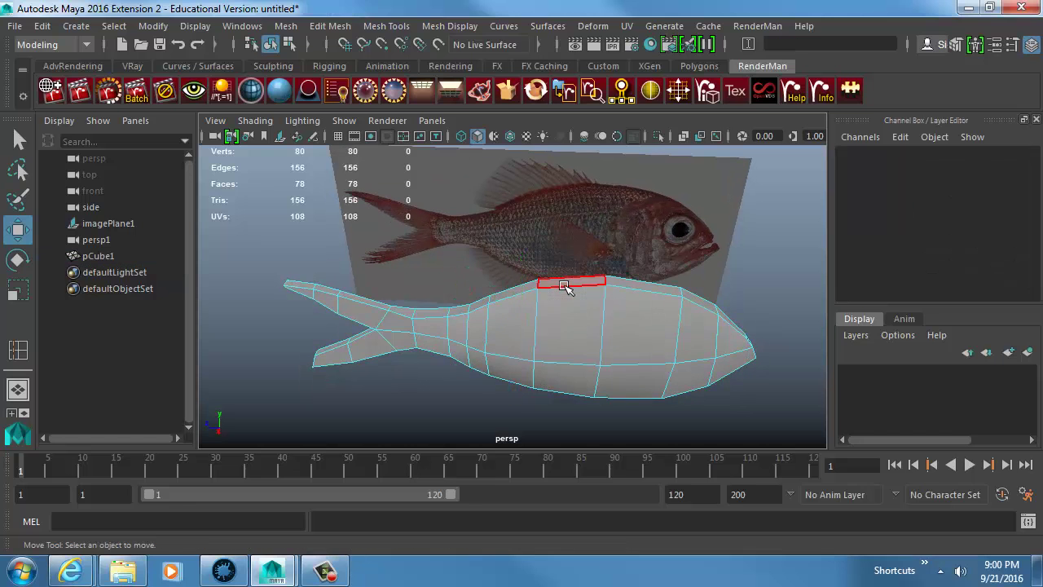
pyautogui.click(617, 285)
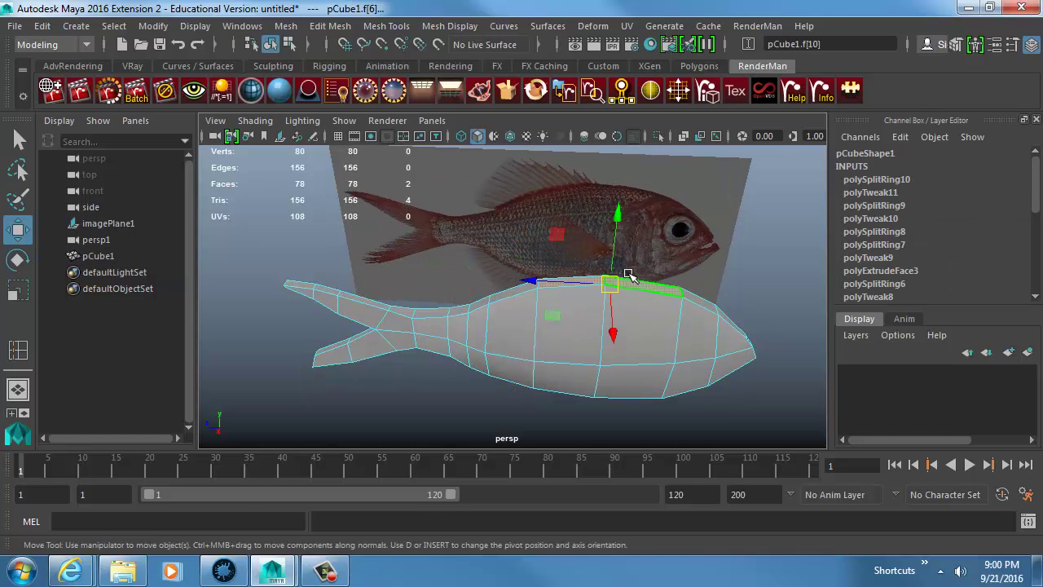
pyautogui.hotkey('ctrl', 'e')
pyautogui.moveTo(577, 259); pyautogui.dragTo(717, 220)
pyautogui.hotkey('ctrl', 'z')
pyautogui.hotkey('ctrl', 'z')
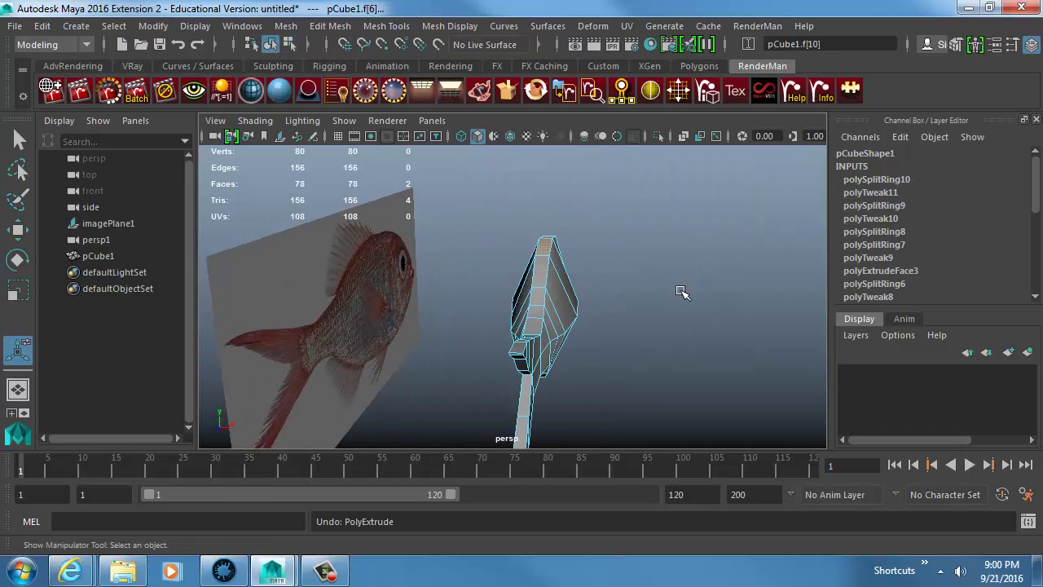
# - Duplicate the whole fish mesh and hide the copy on a new display layer
pyautogui.keyDown('alt'); pyautogui.moveTo(706, 259); pyautogui.dragTo(511, 306); pyautogui.keyUp('alt')
pyautogui.press('w')
pyautogui.moveTo(522, 312); pyautogui.dragTo(585, 283, button='right')
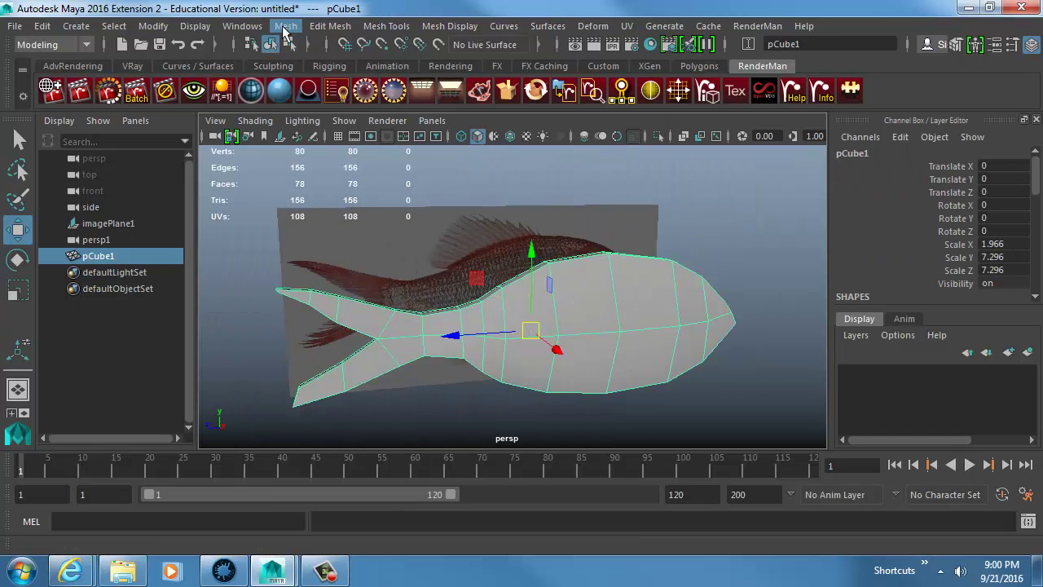
pyautogui.click(285, 26)
pyautogui.click(312, 242)
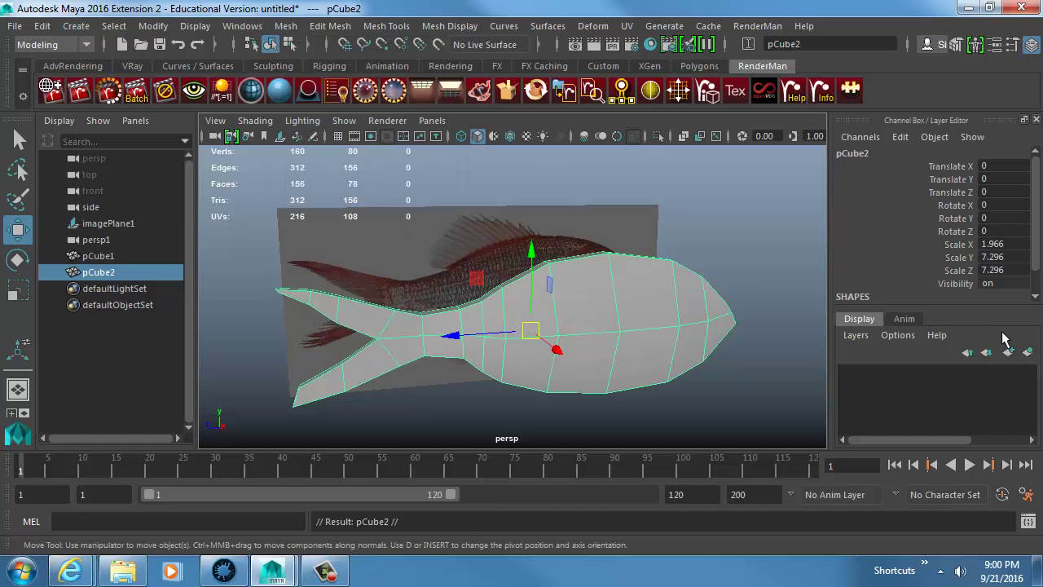
pyautogui.click(848, 373)
# - Smooth the original fish mesh with 1 division
pyautogui.click(633, 286)
pyautogui.click(286, 26)
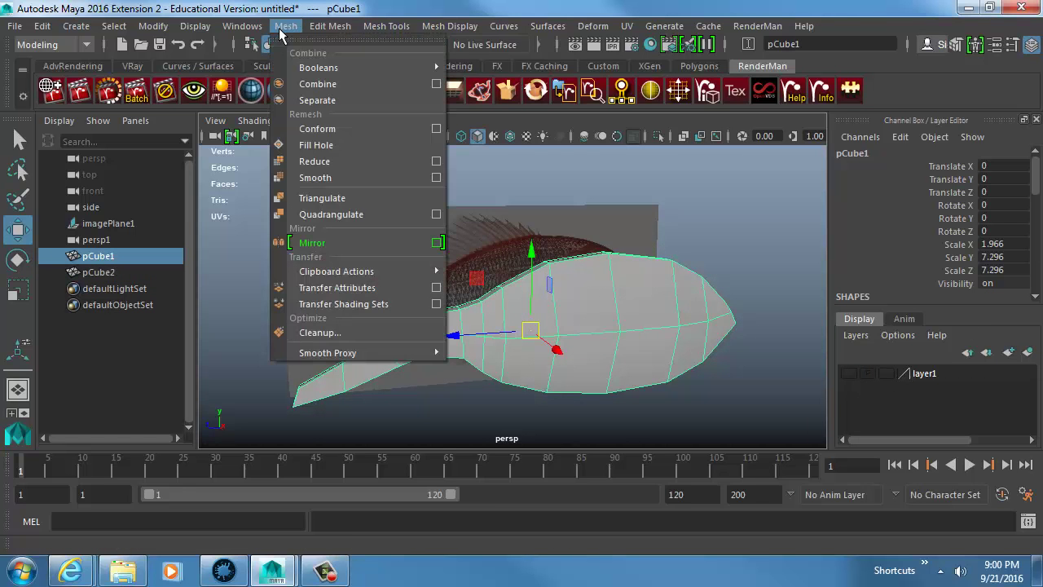
pyautogui.click(315, 176)
pyautogui.keyDown('alt'); pyautogui.moveTo(571, 285); pyautogui.dragTo(405, 298); pyautogui.keyUp('alt')
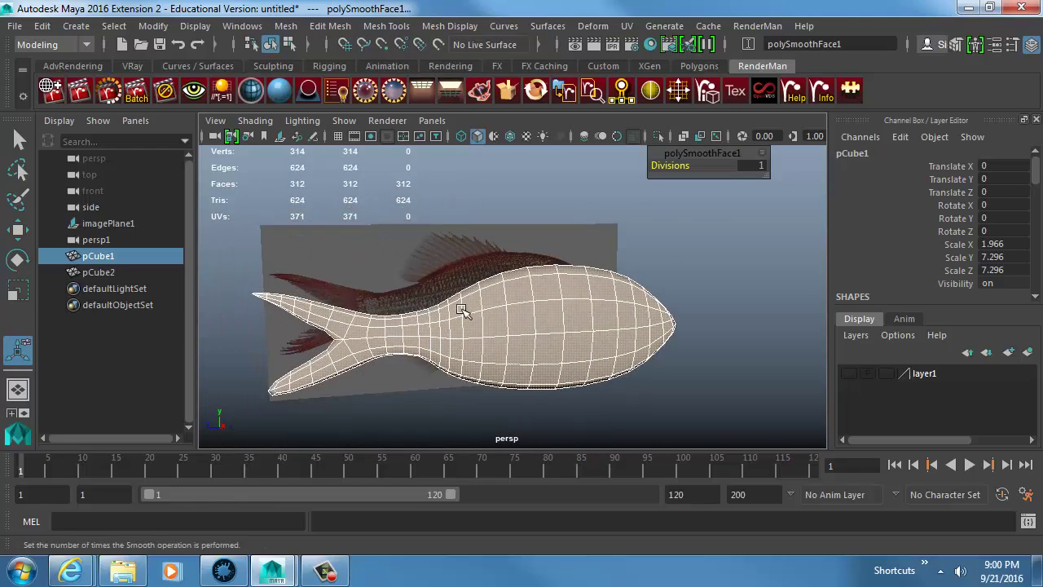
pyautogui.press('q')
pyautogui.click(506, 291)
pyautogui.keyDown('alt'); pyautogui.moveTo(506, 291); pyautogui.dragTo(538, 355); pyautogui.keyUp('alt')
# - Extrude the strip of lower-edge faces along the anal fin's base and pull it down and back toward the tail
pyautogui.press('space')
pyautogui.click(541, 309)
pyautogui.keyDown('alt'); pyautogui.moveTo(538, 355); pyautogui.dragTo(508, 313, button='middle'); pyautogui.keyUp('alt')
pyautogui.press('space')
pyautogui.moveTo(508, 313); pyautogui.dragTo(571, 313)
pyautogui.keyDown('alt'); pyautogui.moveTo(516, 329); pyautogui.dragTo(603, 254, button='middle'); pyautogui.keyUp('alt')
pyautogui.keyDown('alt'); pyautogui.moveTo(603, 253); pyautogui.dragTo(556, 248, button='right'); pyautogui.keyUp('alt')
pyautogui.keyDown('alt'); pyautogui.moveTo(557, 248); pyautogui.dragTo(398, 264, button='middle'); pyautogui.keyUp('alt')
pyautogui.press('4')
pyautogui.moveTo(396, 259); pyautogui.dragTo(377, 297, button='right')
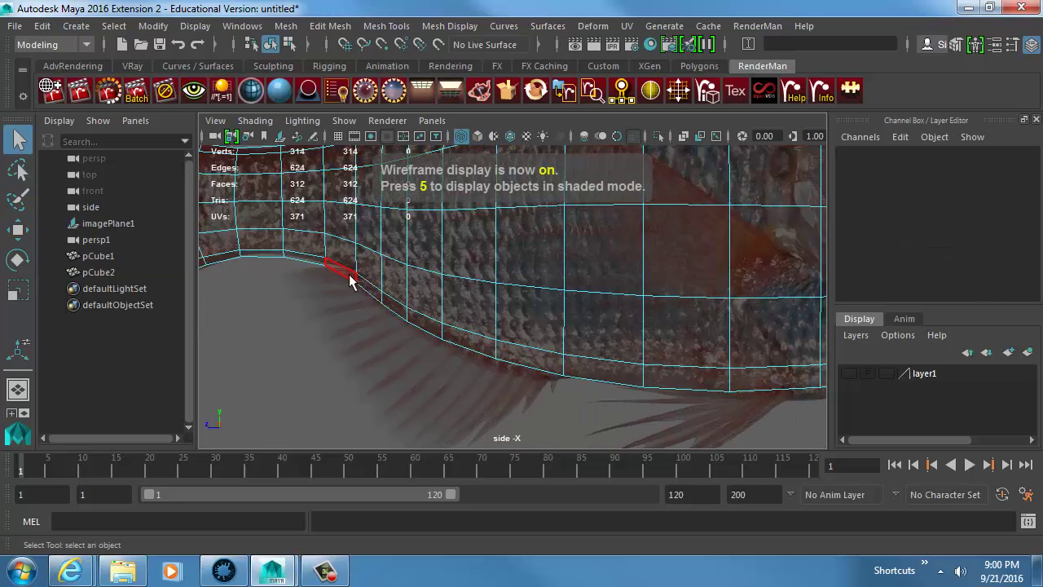
pyautogui.click(351, 280)
pyautogui.keyDown('shift'); pyautogui.moveTo(384, 299); pyautogui.dragTo(396, 318); pyautogui.keyUp('shift')
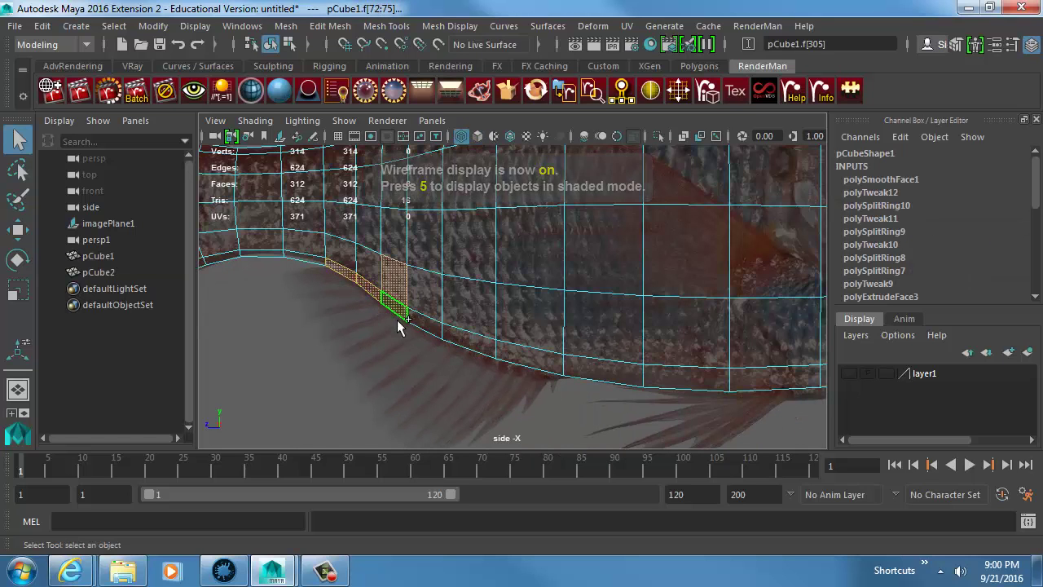
pyautogui.keyDown('shift'); pyautogui.click(514, 371); pyautogui.keyUp('shift')
pyautogui.keyDown('alt'); pyautogui.moveTo(704, 331); pyautogui.dragTo(662, 258, button='middle'); pyautogui.keyUp('alt')
pyautogui.keyDown('alt'); pyautogui.moveTo(413, 229); pyautogui.dragTo(541, 274, button='middle'); pyautogui.keyUp('alt')
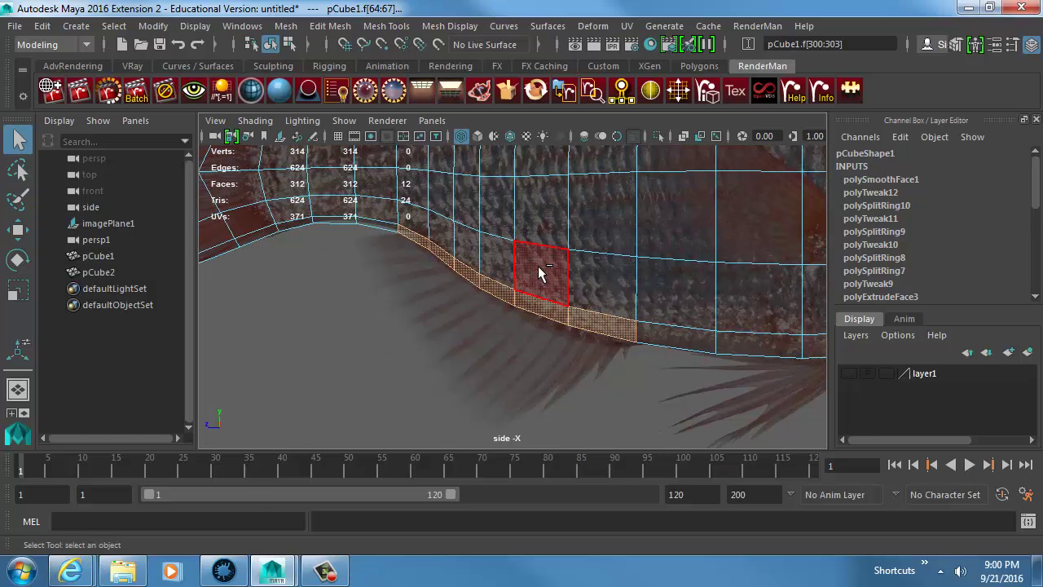
pyautogui.hotkey('ctrl', 'e')
pyautogui.press('e')
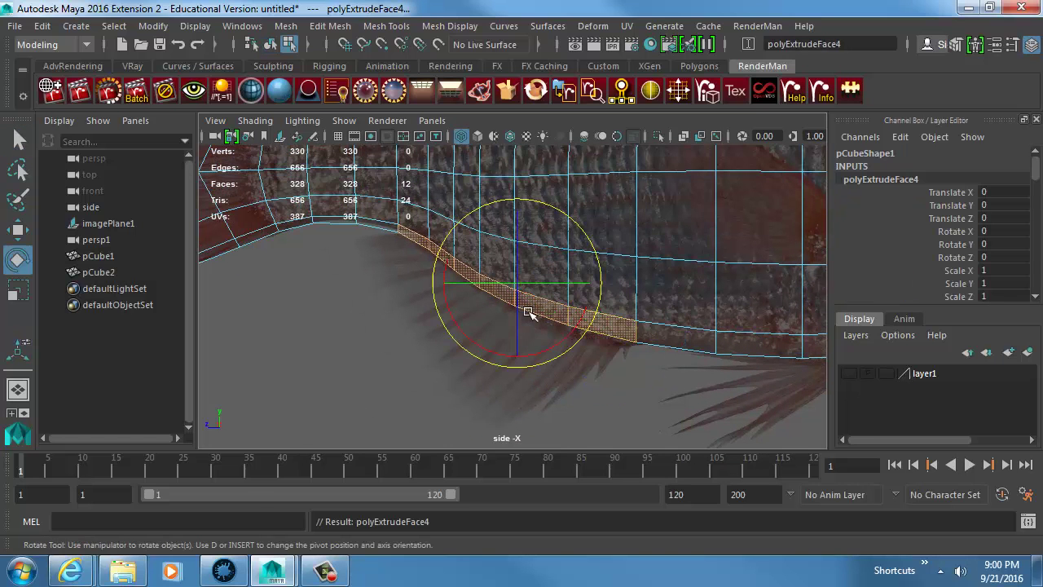
pyautogui.press('w')
pyautogui.moveTo(518, 289); pyautogui.dragTo(446, 352)
pyautogui.click(505, 352)
# - Move the extruded anal fin's front tip and the neighbouring outer vertices onto the fin in the reference
pyautogui.moveTo(560, 380); pyautogui.dragTo(522, 273, button='right')
pyautogui.moveTo(461, 304); pyautogui.dragTo(405, 106, button='right')
pyautogui.moveTo(529, 372); pyautogui.dragTo(539, 395)
pyautogui.moveTo(538, 396); pyautogui.dragTo(495, 417, button='middle')
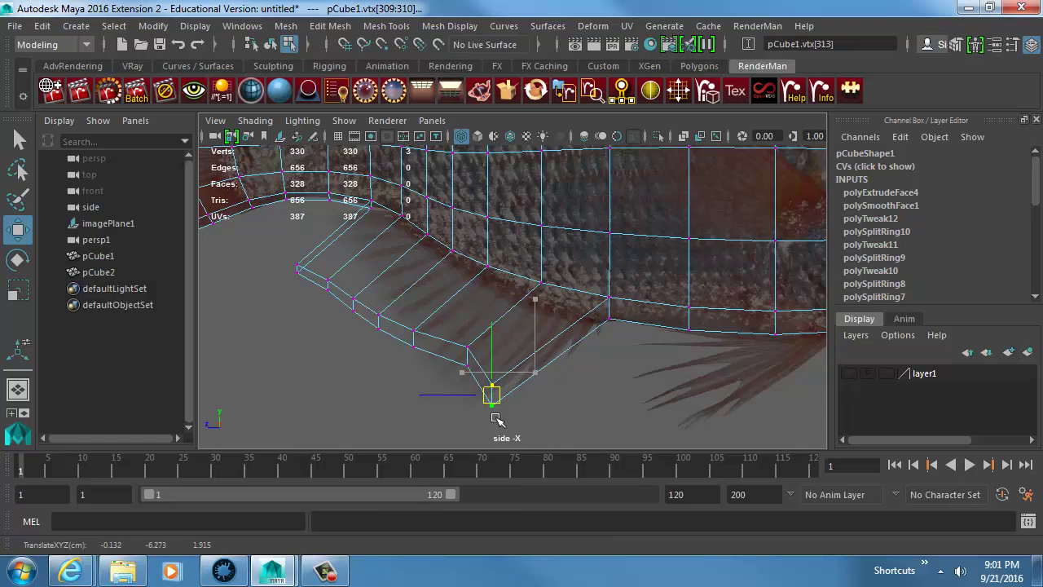
pyautogui.moveTo(460, 334); pyautogui.dragTo(477, 396)
pyautogui.moveTo(472, 385); pyautogui.dragTo(458, 396, button='middle')
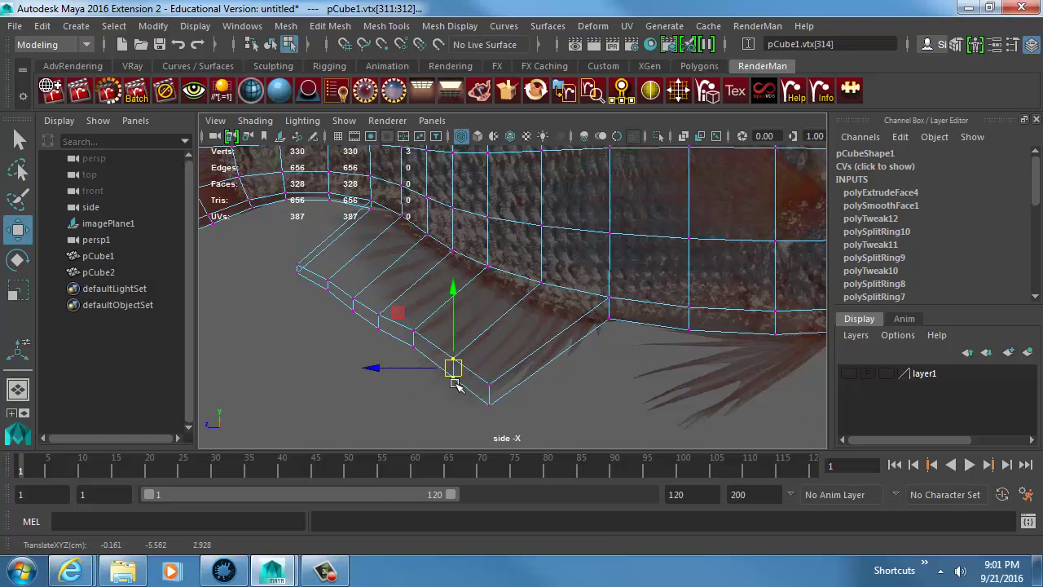
pyautogui.moveTo(425, 309); pyautogui.dragTo(406, 353)
pyautogui.moveTo(406, 353); pyautogui.dragTo(413, 347, button='middle')
# - Fit the rear and middle outer vertices of the anal fin to the reference fin's edge
pyautogui.moveTo(277, 247); pyautogui.dragTo(308, 297)
pyautogui.moveTo(309, 296); pyautogui.dragTo(335, 250, button='middle')
pyautogui.moveTo(344, 265); pyautogui.dragTo(321, 317)
pyautogui.moveTo(325, 319); pyautogui.dragTo(342, 289, button='middle')
pyautogui.moveTo(343, 282); pyautogui.dragTo(361, 321)
pyautogui.moveTo(356, 321); pyautogui.dragTo(361, 303, button='middle')
pyautogui.moveTo(373, 306); pyautogui.dragTo(388, 352)
pyautogui.moveTo(388, 352); pyautogui.dragTo(396, 337, button='middle')
pyautogui.moveTo(436, 313); pyautogui.dragTo(412, 344)
pyautogui.moveTo(413, 344); pyautogui.dragTo(411, 353, button='middle')
# - Select the anal fin's faces in the perspective view and scale them thinner across the body
pyautogui.press('space')
pyautogui.moveTo(405, 355); pyautogui.dragTo(412, 321)
pyautogui.press('5')
pyautogui.moveTo(404, 376)
pyautogui.keyDown('alt'); pyautogui.mouseDown()
pyautogui.moveTo(445, 366)
pyautogui.moveTo(427, 362)
pyautogui.moveTo(419, 393)
pyautogui.moveTo(552, 373)
pyautogui.moveTo(629, 321)
pyautogui.mouseUp(); pyautogui.keyUp('alt')
pyautogui.press('f')
pyautogui.keyDown('alt'); pyautogui.moveTo(629, 321); pyautogui.dragTo(619, 328, button='middle'); pyautogui.keyUp('alt')
pyautogui.keyDown('alt'); pyautogui.moveTo(617, 311); pyautogui.dragTo(508, 310); pyautogui.keyUp('alt')
pyautogui.press('4')
pyautogui.moveTo(485, 304); pyautogui.dragTo(487, 147, button='right')
pyautogui.keyDown('alt'); pyautogui.moveTo(499, 241); pyautogui.dragTo(461, 251); pyautogui.keyUp('alt')
pyautogui.moveTo(395, 321); pyautogui.dragTo(488, 262)
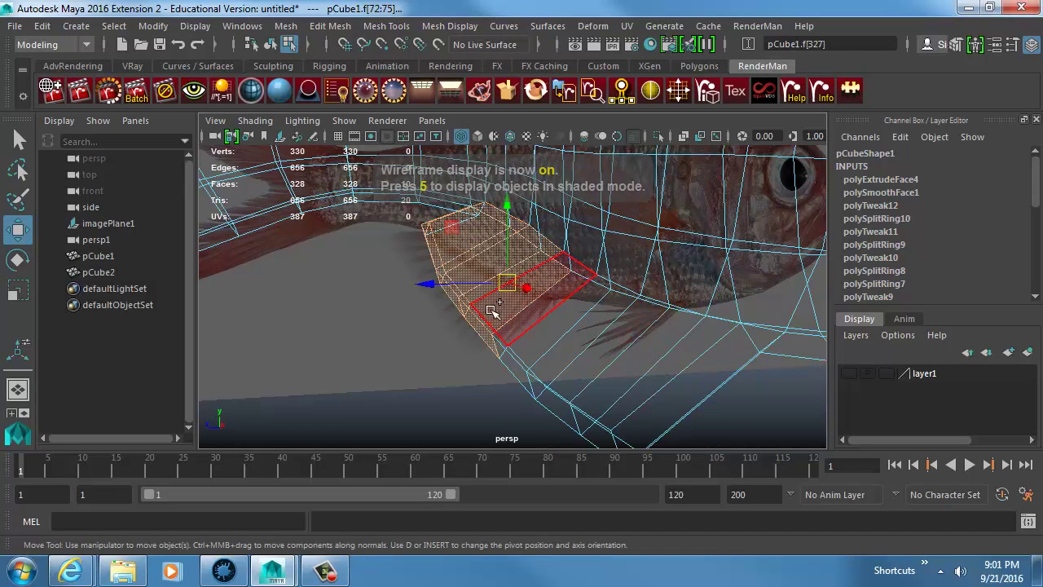
pyautogui.keyDown('shift'); pyautogui.moveTo(468, 372); pyautogui.dragTo(567, 344); pyautogui.keyUp('shift')
pyautogui.keyDown('shift'); pyautogui.moveTo(564, 440); pyautogui.dragTo(686, 393); pyautogui.keyUp('shift')
pyautogui.press('r')
pyautogui.moveTo(548, 361)
pyautogui.keyDown('alt'); pyautogui.mouseDown()
pyautogui.moveTo(599, 356)
pyautogui.moveTo(585, 336)
pyautogui.moveTo(533, 335)
pyautogui.moveTo(513, 348)
pyautogui.mouseUp(); pyautogui.keyUp('alt')
pyautogui.press('5')
pyautogui.keyDown('alt'); pyautogui.moveTo(513, 347); pyautogui.dragTo(462, 229, button='right'); pyautogui.keyUp('alt')
pyautogui.keyDown('alt'); pyautogui.moveTo(461, 228); pyautogui.dragTo(493, 286); pyautogui.keyUp('alt')
# - Extrude the strip of upper-edge faces along the dorsal fin's base and pull it up and back
pyautogui.press('space')
pyautogui.press('4')
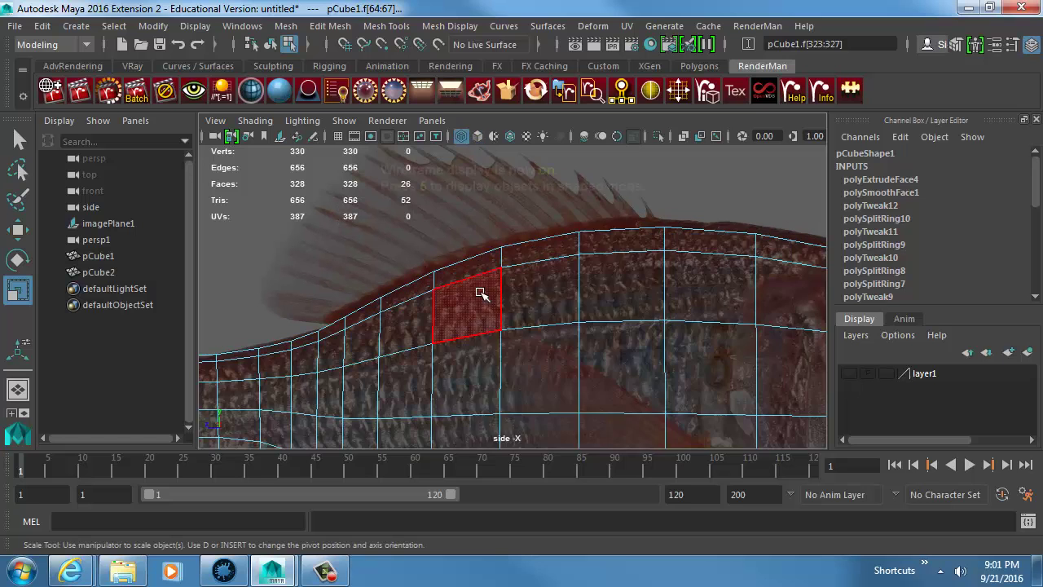
pyautogui.moveTo(478, 284); pyautogui.dragTo(458, 228, button='right')
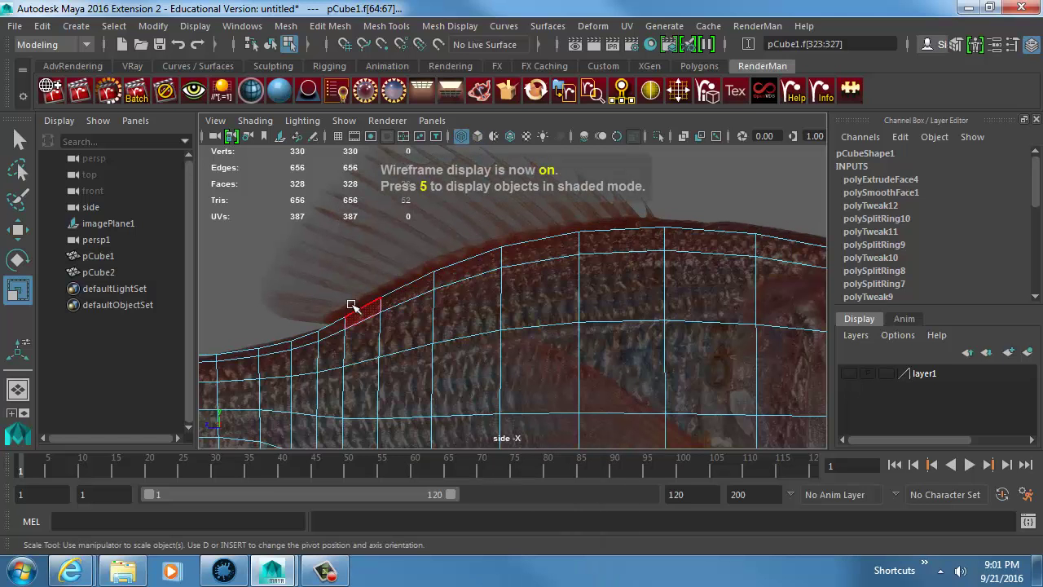
pyautogui.moveTo(344, 315); pyautogui.dragTo(359, 310)
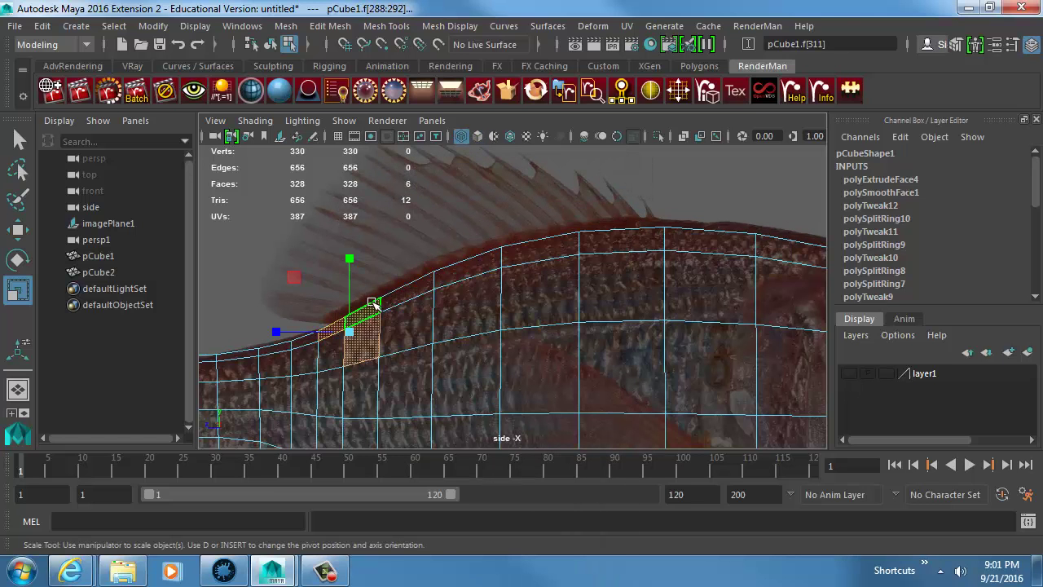
pyautogui.keyDown('shift'); pyautogui.click(487, 251); pyautogui.keyUp('shift')
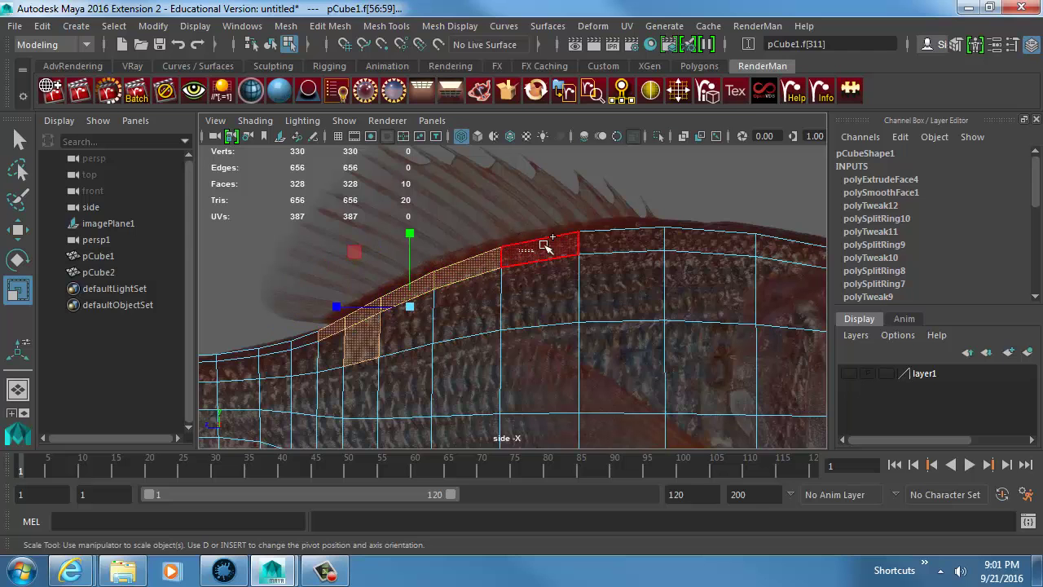
pyautogui.keyDown('shift'); pyautogui.click(596, 235); pyautogui.keyUp('shift')
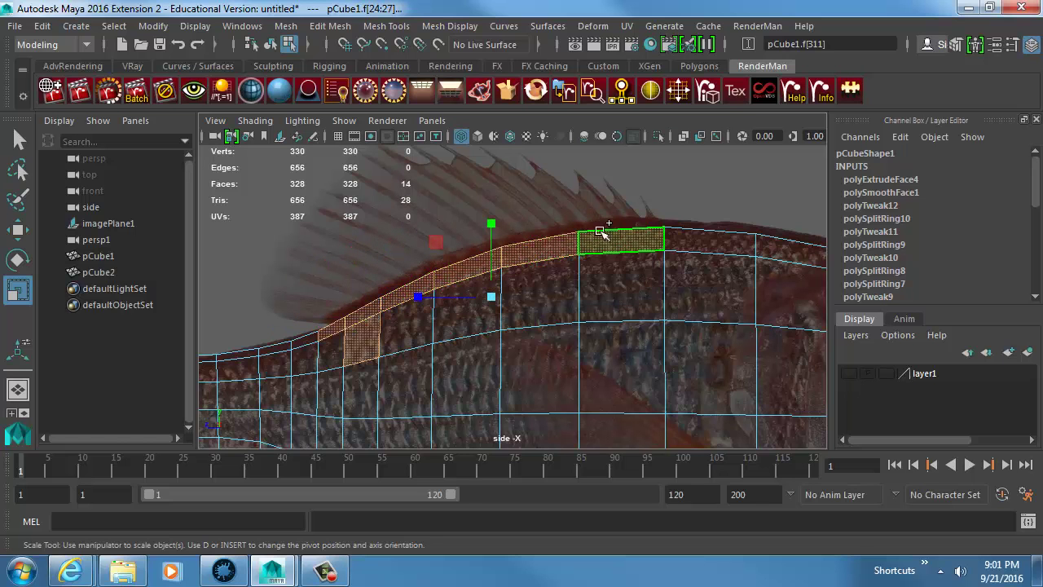
pyautogui.keyDown('shift'); pyautogui.click(354, 346); pyautogui.keyUp('shift')
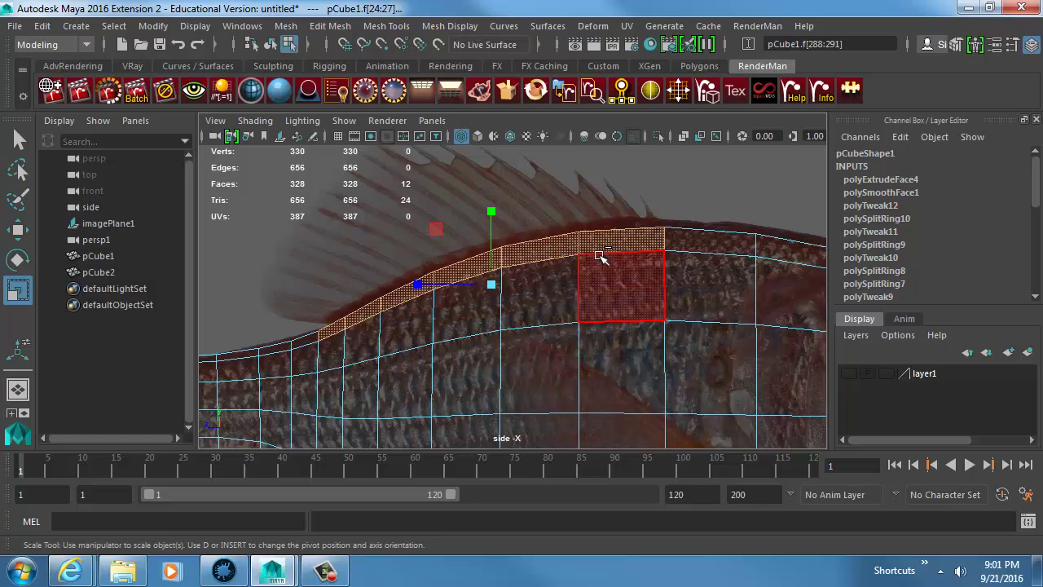
pyautogui.hotkey('ctrl', 'e')
pyautogui.press('w')
pyautogui.moveTo(492, 284); pyautogui.dragTo(408, 196)
pyautogui.keyDown('alt'); pyautogui.moveTo(413, 209); pyautogui.dragTo(511, 270, button='middle'); pyautogui.keyUp('alt')
# - Move the extruded dorsal fin's outer vertices onto the dorsal fin outline in the reference
pyautogui.moveTo(462, 244); pyautogui.dragTo(384, 110, button='right')
pyautogui.moveTo(315, 291); pyautogui.dragTo(352, 323)
pyautogui.moveTo(355, 324); pyautogui.dragTo(388, 385, button='middle')
pyautogui.moveTo(336, 276); pyautogui.dragTo(394, 355)
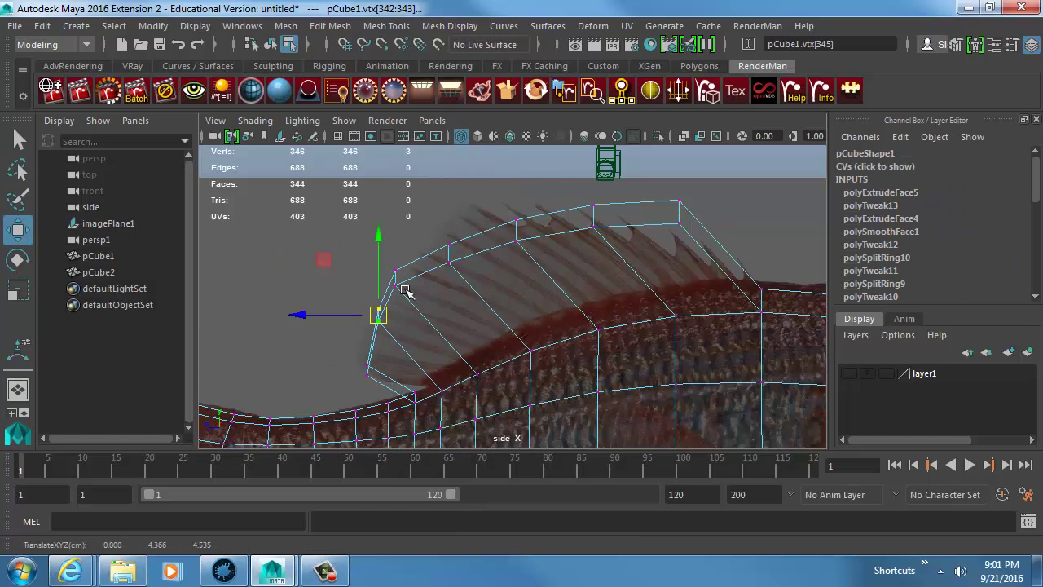
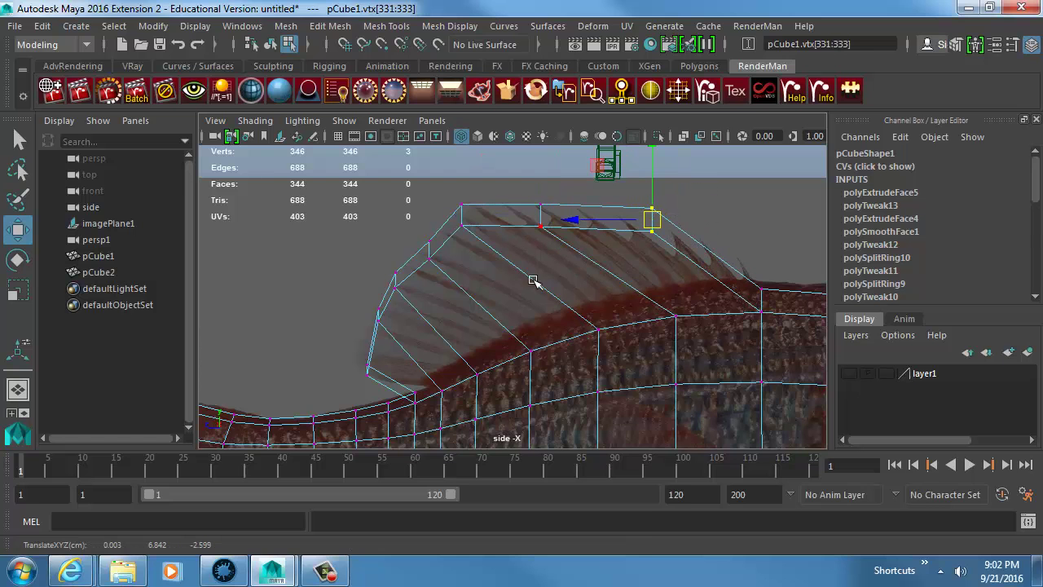
# - Scale the dorsal fin's outer edge faces thinner across the body in the shaded perspective view
pyautogui.rightClick(501, 215)
pyautogui.moveTo(490, 204); pyautogui.dragTo(490, 163, button='right')
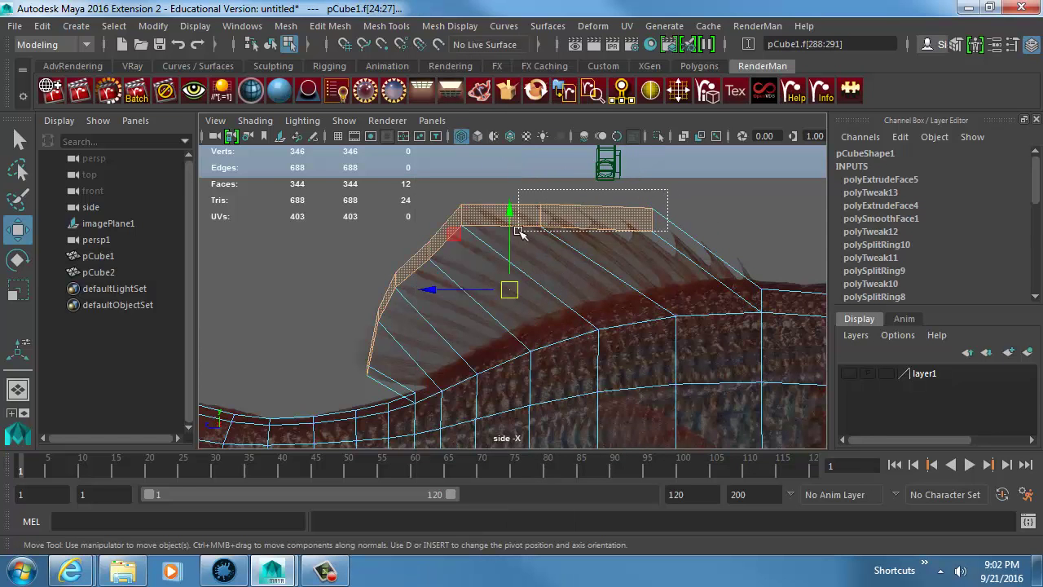
pyautogui.moveTo(519, 232); pyautogui.dragTo(519, 232)
pyautogui.hotkey('ctrl', 'z')
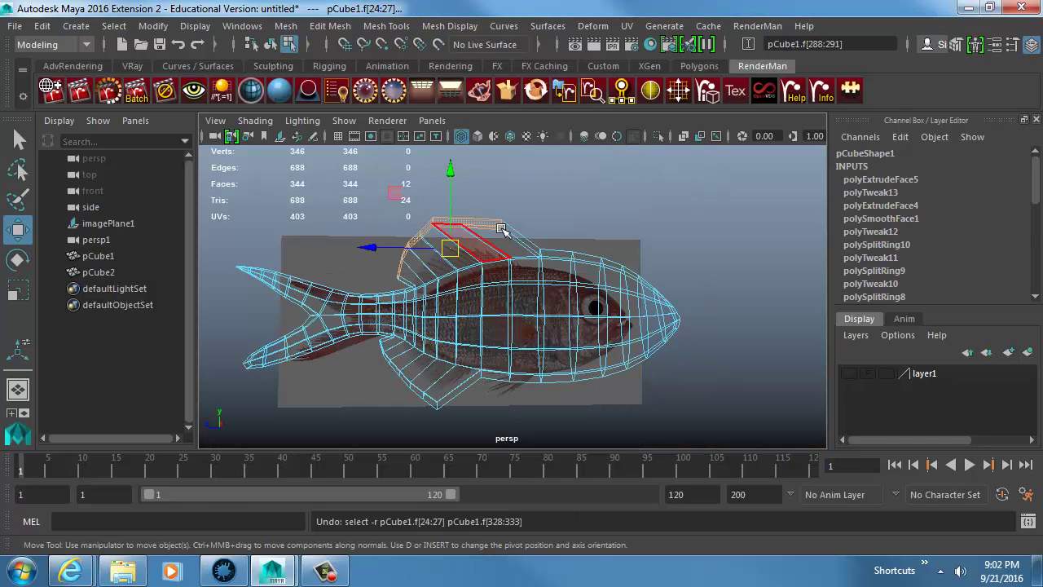
pyautogui.press('5')
pyautogui.press('r')
pyautogui.press('f')
pyautogui.keyDown('alt'); pyautogui.moveTo(421, 296); pyautogui.dragTo(455, 322); pyautogui.keyUp('alt')
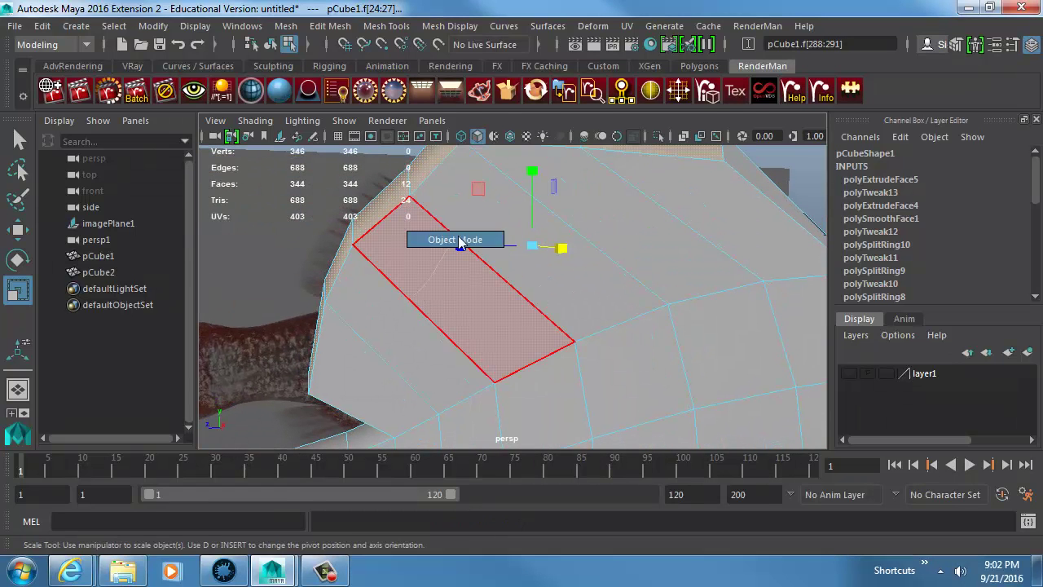
# - Insert an edge loop around the dorsal fin near its base and scale it narrower along X
pyautogui.moveTo(458, 242); pyautogui.dragTo(458, 242, button='right')
pyautogui.keyDown('shift'); pyautogui.moveTo(427, 190); pyautogui.dragTo(426, 251, button='right'); pyautogui.keyUp('shift')
pyautogui.keyDown('shift'); pyautogui.moveTo(359, 194); pyautogui.dragTo(330, 215, button='right'); pyautogui.keyUp('shift')
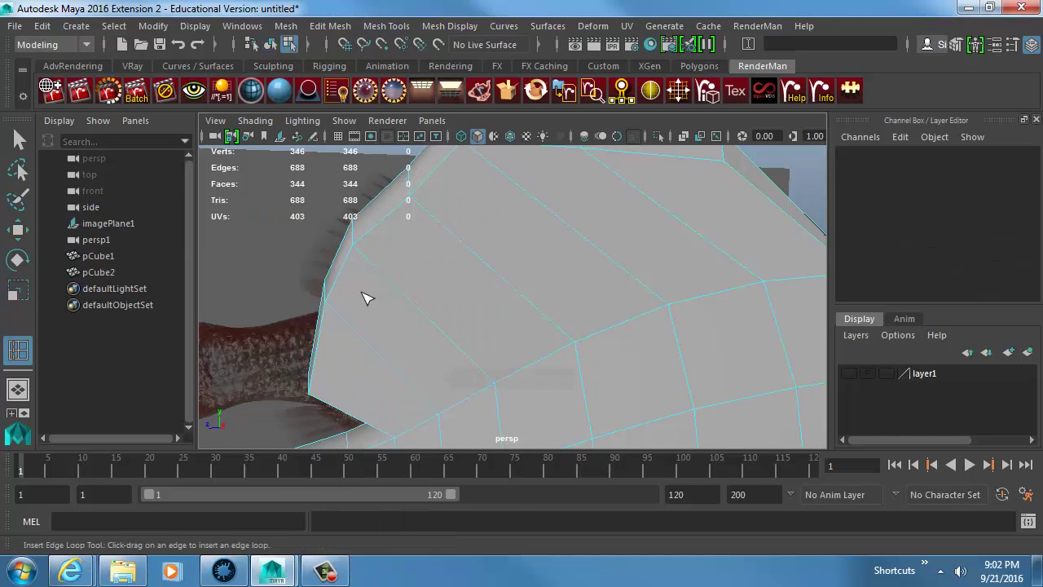
pyautogui.keyDown('alt'); pyautogui.moveTo(363, 296); pyautogui.dragTo(478, 299); pyautogui.keyUp('alt')
pyautogui.click(461, 308)
pyautogui.press('r')
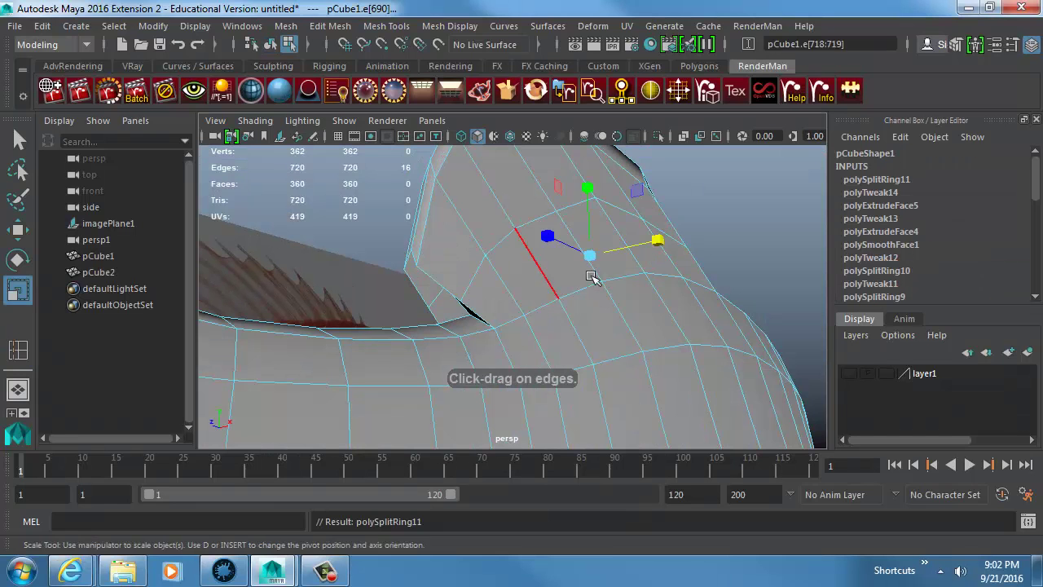
pyautogui.moveTo(664, 239); pyautogui.dragTo(621, 249)
# - Reposition the new edge loop near the dorsal fin's base in the side view
pyautogui.keyDown('alt'); pyautogui.moveTo(587, 326); pyautogui.dragTo(681, 298); pyautogui.keyUp('alt')
pyautogui.keyDown('alt'); pyautogui.moveTo(636, 299); pyautogui.dragTo(569, 345, button='middle'); pyautogui.keyUp('alt')
pyautogui.press('space')
pyautogui.moveTo(568, 345); pyautogui.dragTo(489, 321)
pyautogui.press('w')
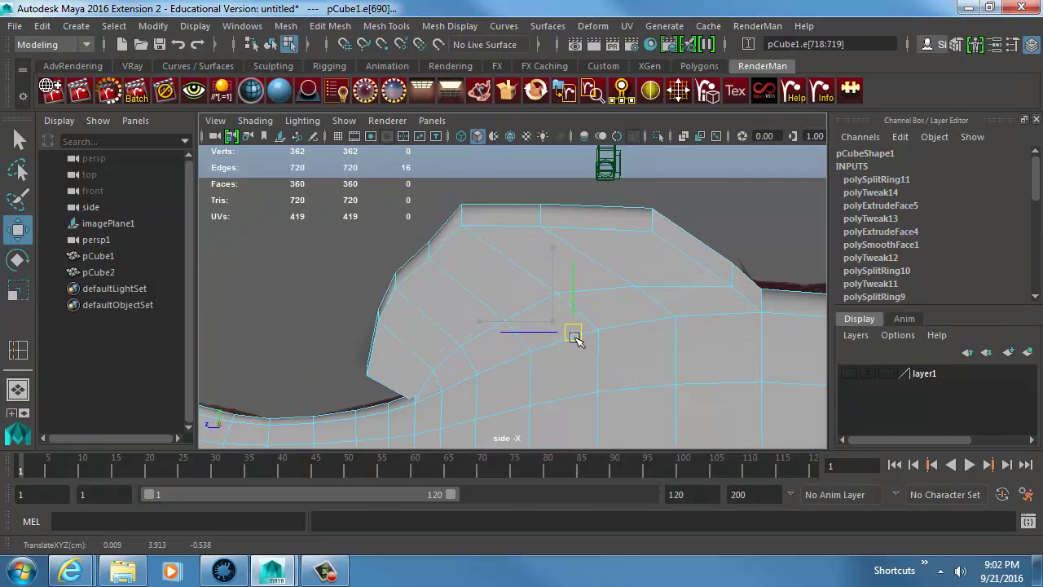
# - Raise the vertices at the dorsal fin's rear base corner toward the fin outline in the wireframe side view
pyautogui.press('4')
pyautogui.keyDown('alt'); pyautogui.moveTo(430, 339); pyautogui.dragTo(462, 274, button='middle'); pyautogui.keyUp('alt')
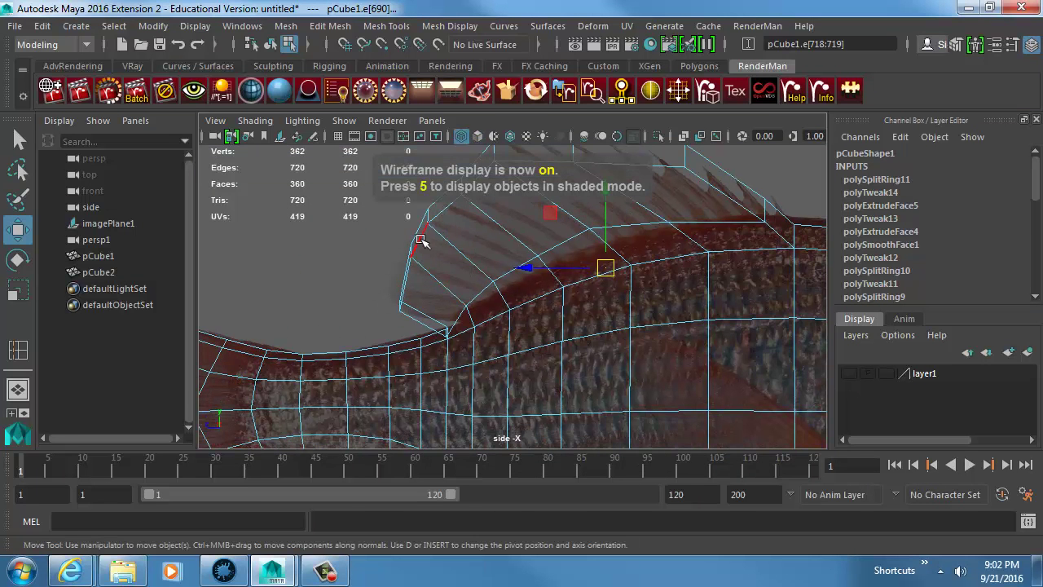
pyautogui.moveTo(421, 239); pyautogui.dragTo(343, 100, button='right')
pyautogui.keyDown('ctrl'); pyautogui.keyDown('alt'); pyautogui.moveTo(348, 220); pyautogui.dragTo(528, 369); pyautogui.keyUp('alt'); pyautogui.keyUp('ctrl')
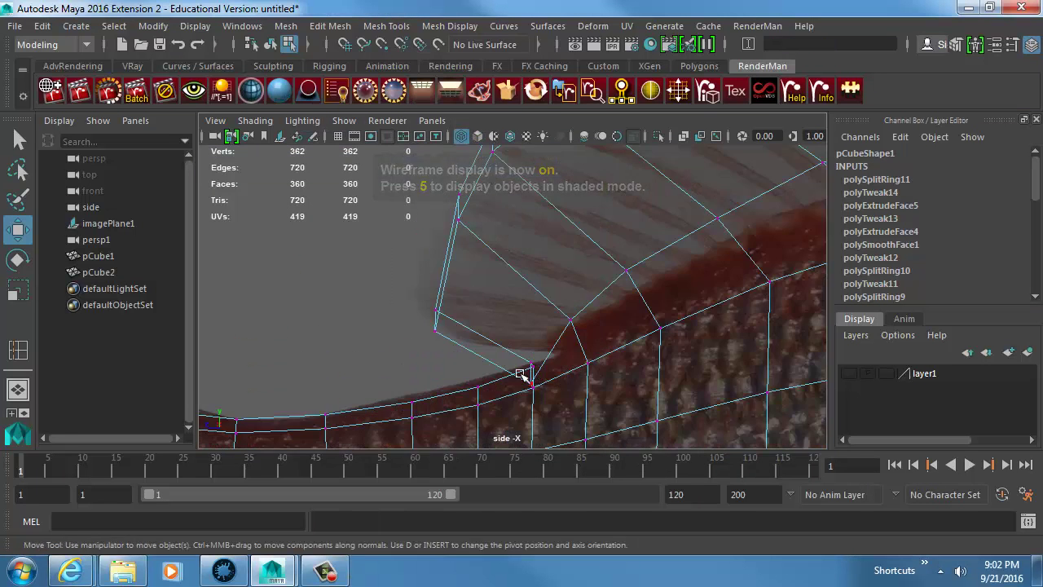
pyautogui.keyDown('alt'); pyautogui.moveTo(520, 375); pyautogui.dragTo(502, 364, button='middle'); pyautogui.keyUp('alt')
pyautogui.scroll(5, 547, 403)
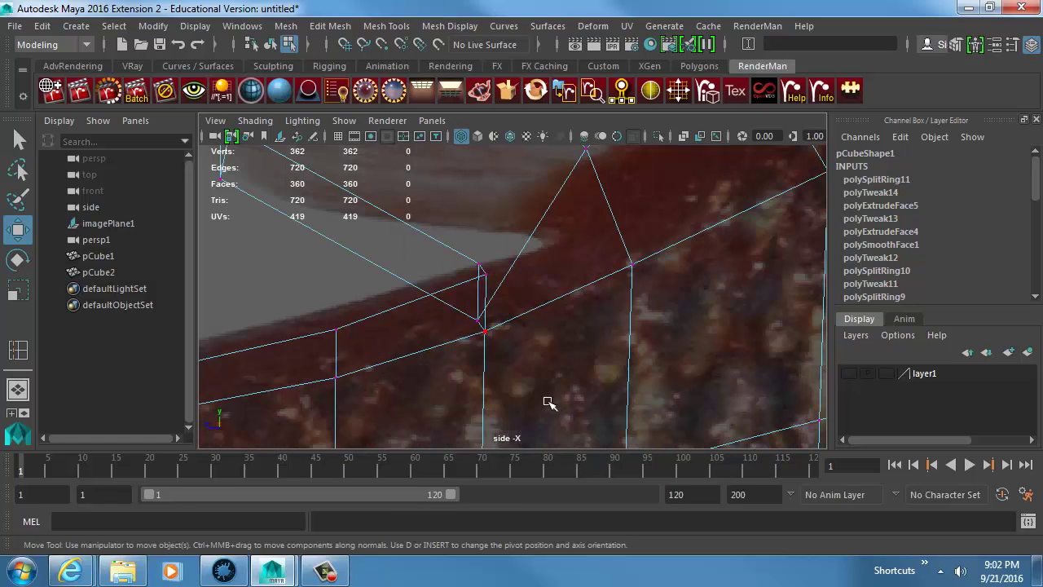
pyautogui.hotkey('ctrl', 'z')
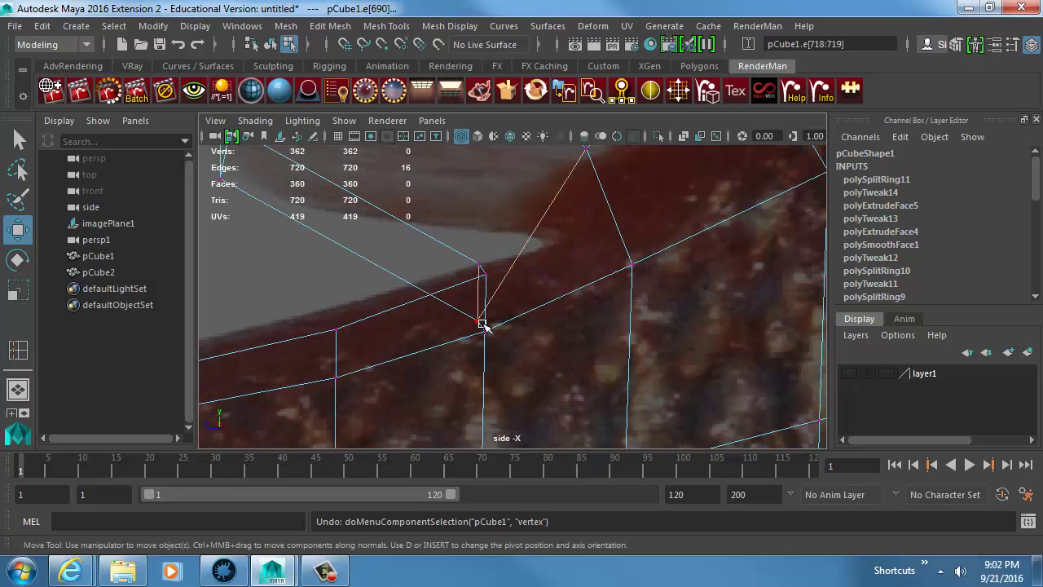
pyautogui.hotkey('ctrl', 'z')
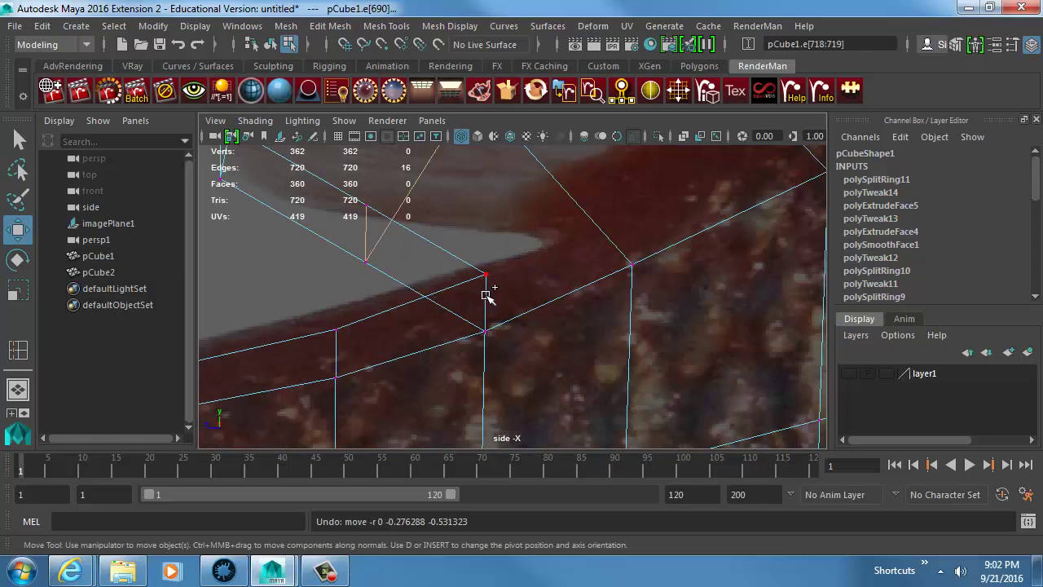
pyautogui.hotkey('shift', 'z')
pyautogui.moveTo(491, 322); pyautogui.dragTo(495, 315)
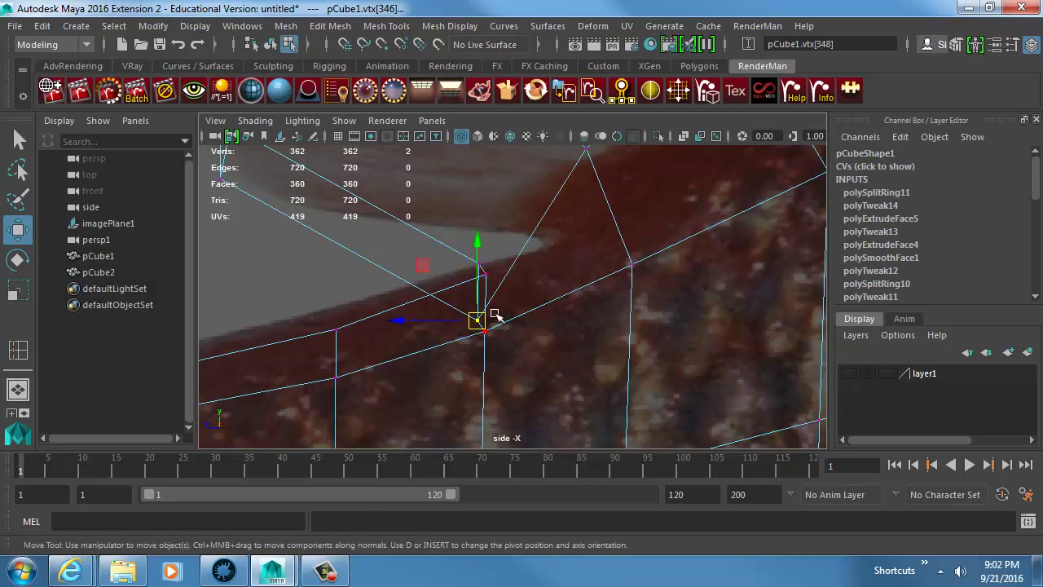
pyautogui.moveTo(494, 327); pyautogui.dragTo(511, 267, button='middle')
# - Examine the dorsal fin's rear base vertices from behind in the shaded perspective view
pyautogui.press('space')
pyautogui.moveTo(511, 264); pyautogui.dragTo(508, 235)
pyautogui.press('5')
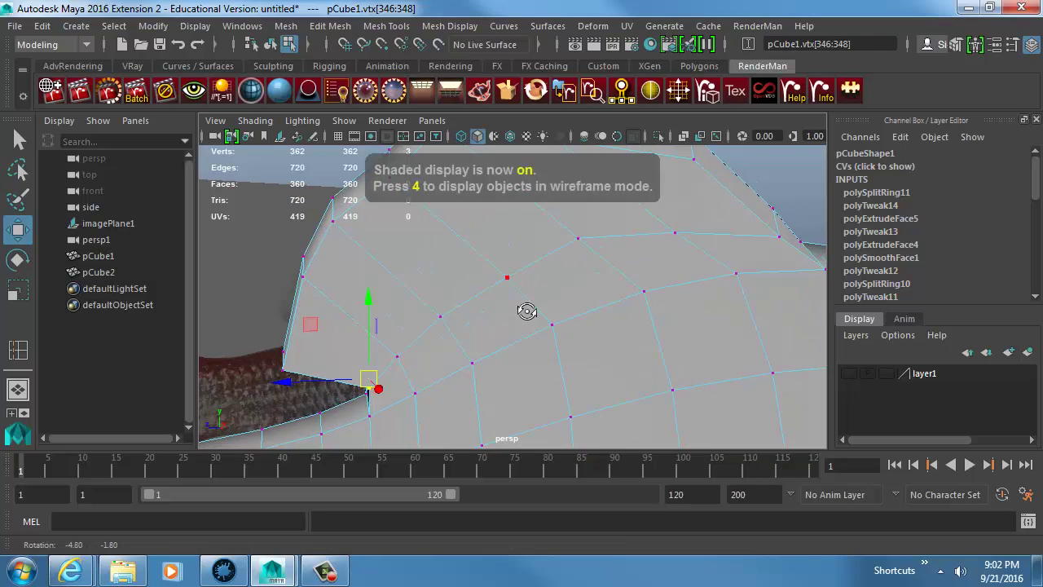
pyautogui.keyDown('alt'); pyautogui.moveTo(527, 307); pyautogui.dragTo(633, 296); pyautogui.keyUp('alt')
pyautogui.press('r')
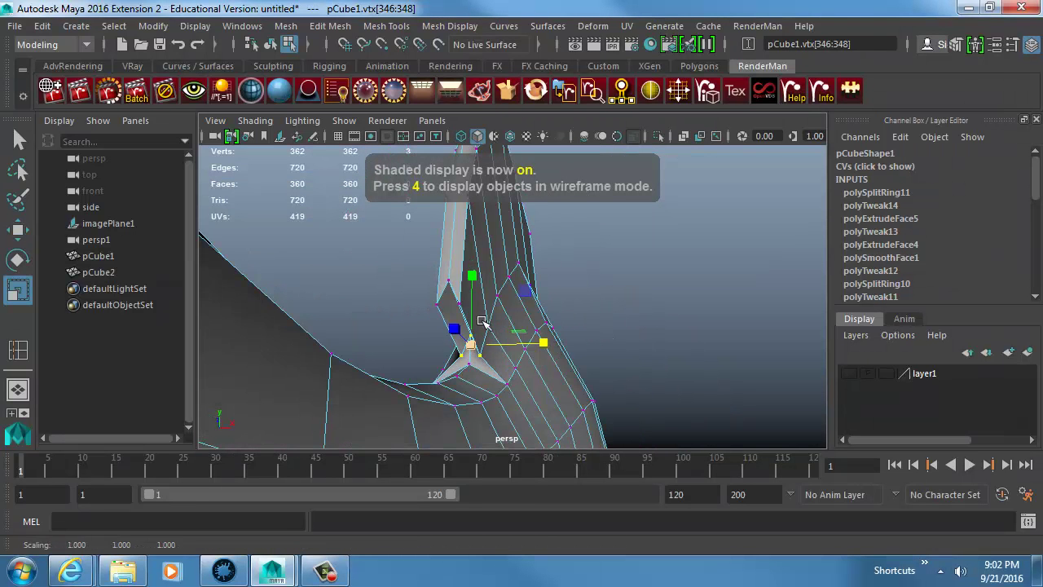
pyautogui.keyDown('alt'); pyautogui.moveTo(482, 321); pyautogui.dragTo(510, 337); pyautogui.keyUp('alt')
pyautogui.moveTo(510, 338)
pyautogui.keyDown('alt'); pyautogui.mouseDown(button='right')
pyautogui.moveTo(514, 321)
pyautogui.moveTo(525, 346)
pyautogui.mouseUp(button='right'); pyautogui.keyUp('alt')
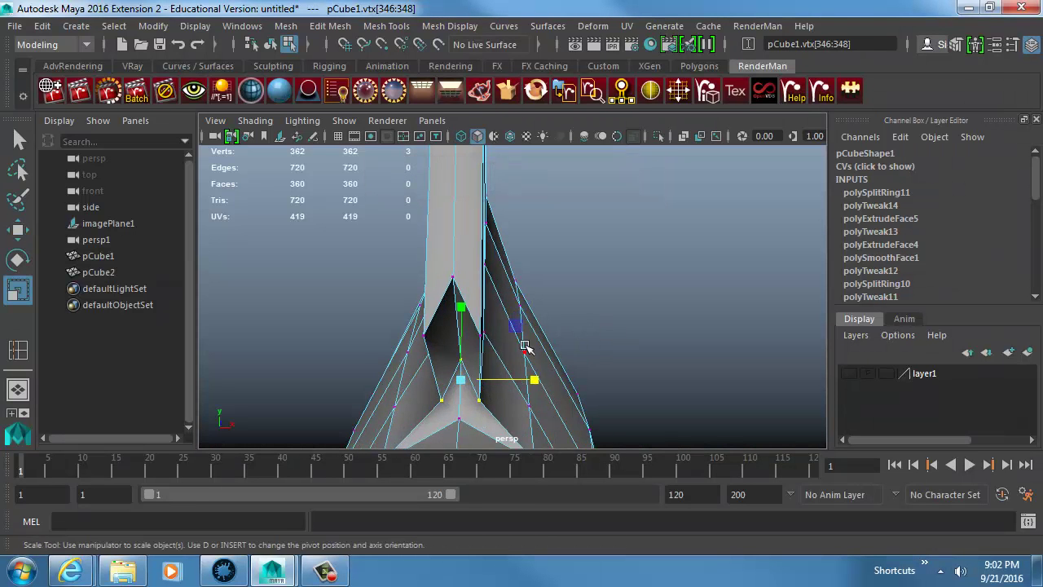
# - Try to move the two centre edges at the dorsal fin's rear end in the side view
pyautogui.press('F10')
pyautogui.click(457, 297)
pyautogui.keyDown('alt'); pyautogui.moveTo(457, 320); pyautogui.dragTo(504, 320); pyautogui.keyUp('alt')
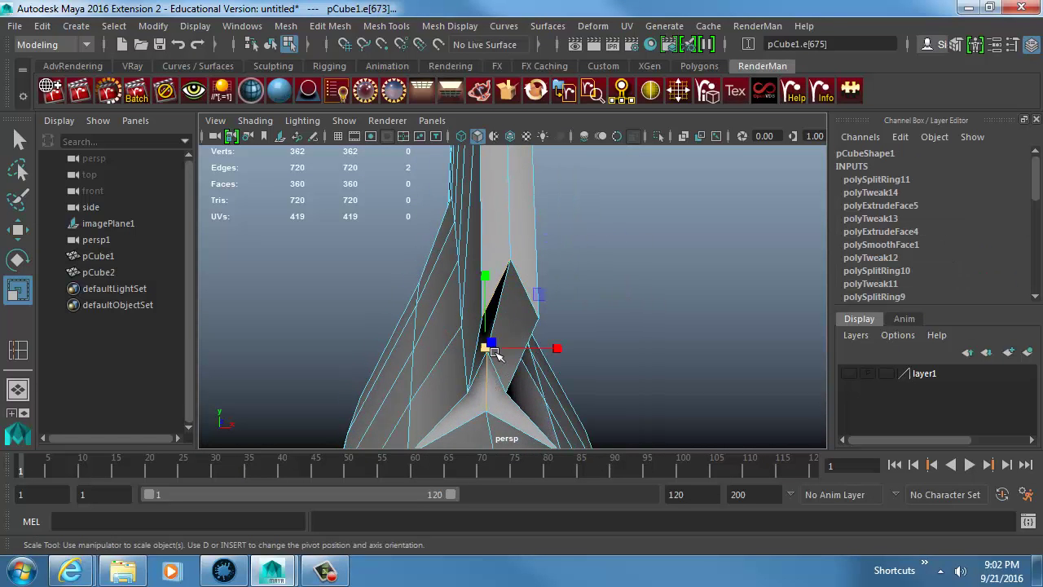
pyautogui.click(496, 315)
pyautogui.keyDown('alt'); pyautogui.moveTo(534, 318); pyautogui.dragTo(496, 314); pyautogui.keyUp('alt')
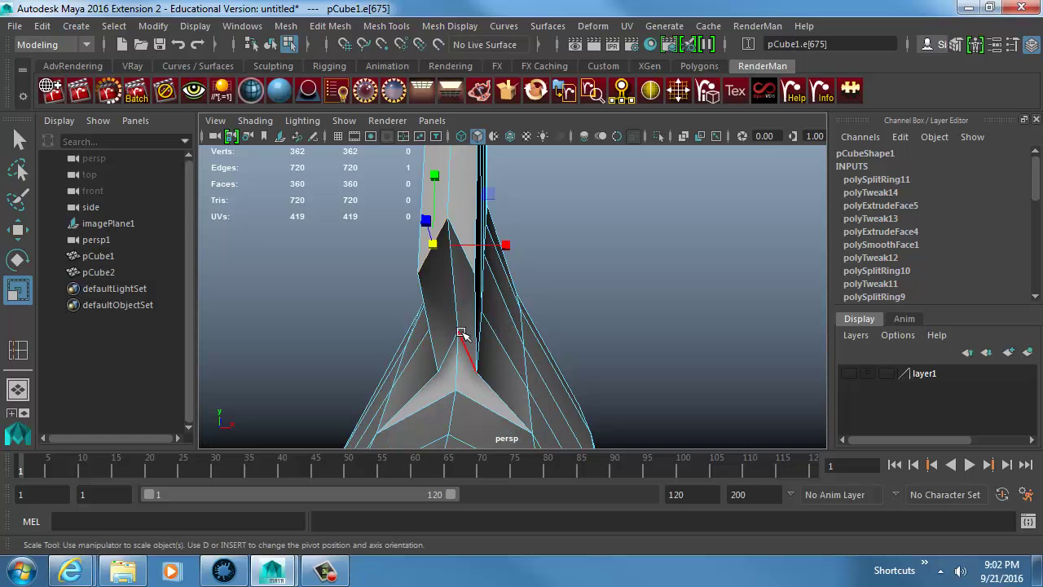
pyautogui.keyDown('shift'); pyautogui.click(456, 356); pyautogui.keyUp('shift')
pyautogui.keyDown('alt'); pyautogui.moveTo(457, 356); pyautogui.dragTo(494, 364); pyautogui.keyUp('alt')
pyautogui.press('space')
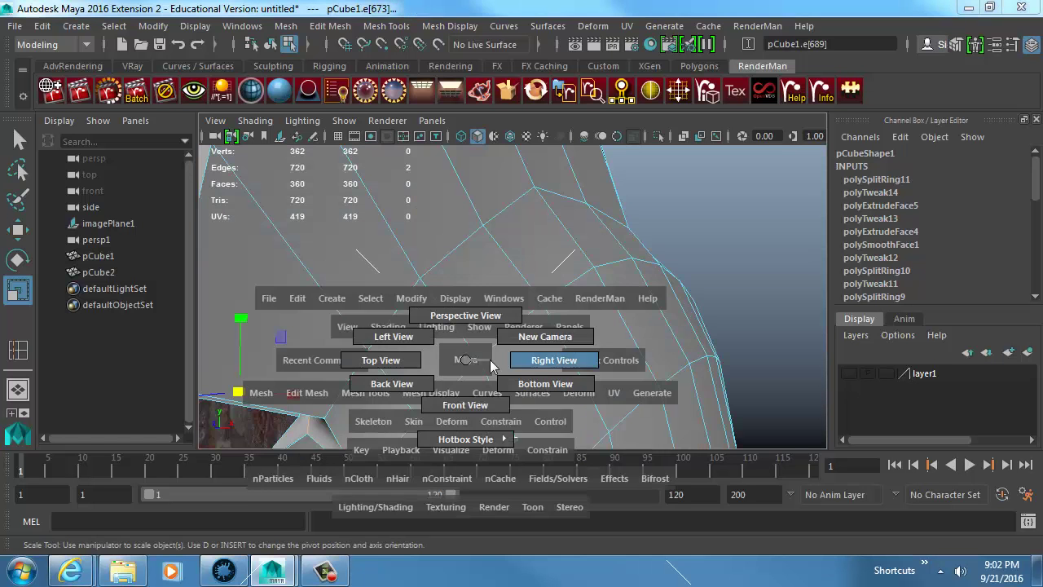
pyautogui.press('4')
pyautogui.keyDown('alt'); pyautogui.moveTo(560, 248); pyautogui.dragTo(480, 305, button='right'); pyautogui.keyUp('alt')
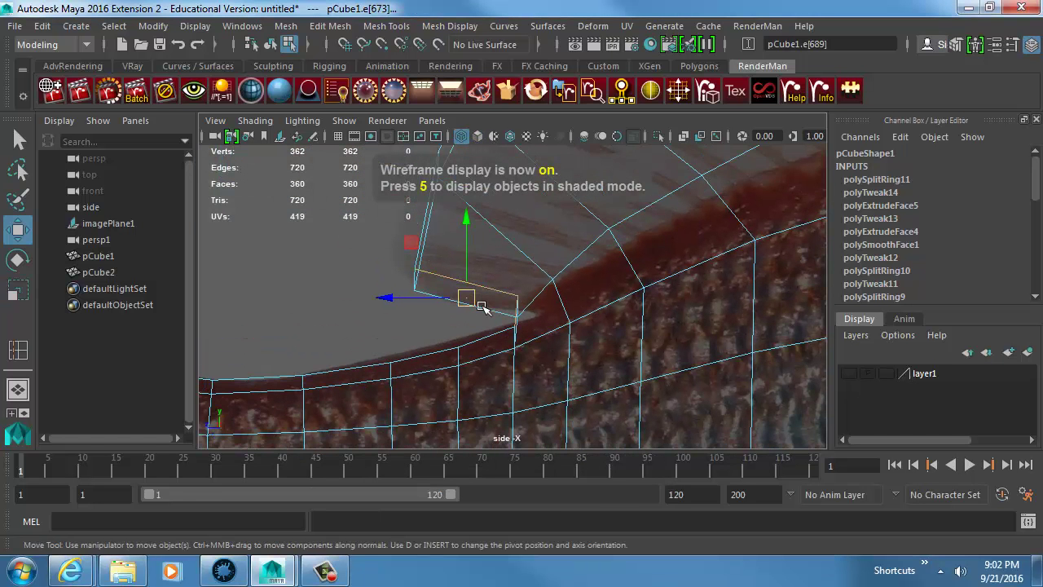
pyautogui.press('w')
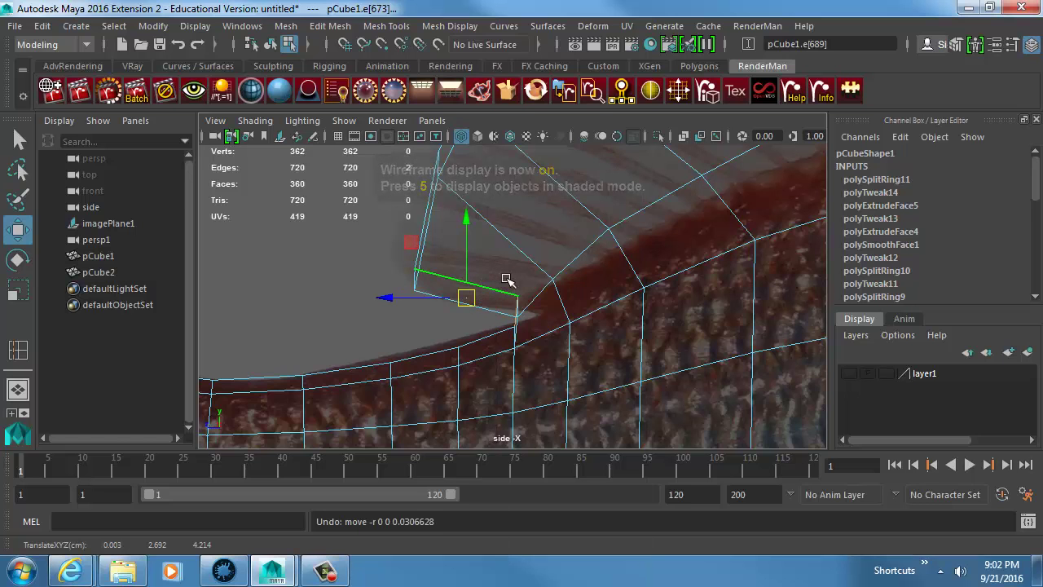
# - Lower the centre vertex at the dorsal fin's rear tip to line up with the neighbouring tip vertices
pyautogui.moveTo(502, 297); pyautogui.dragTo(438, 106, button='right')
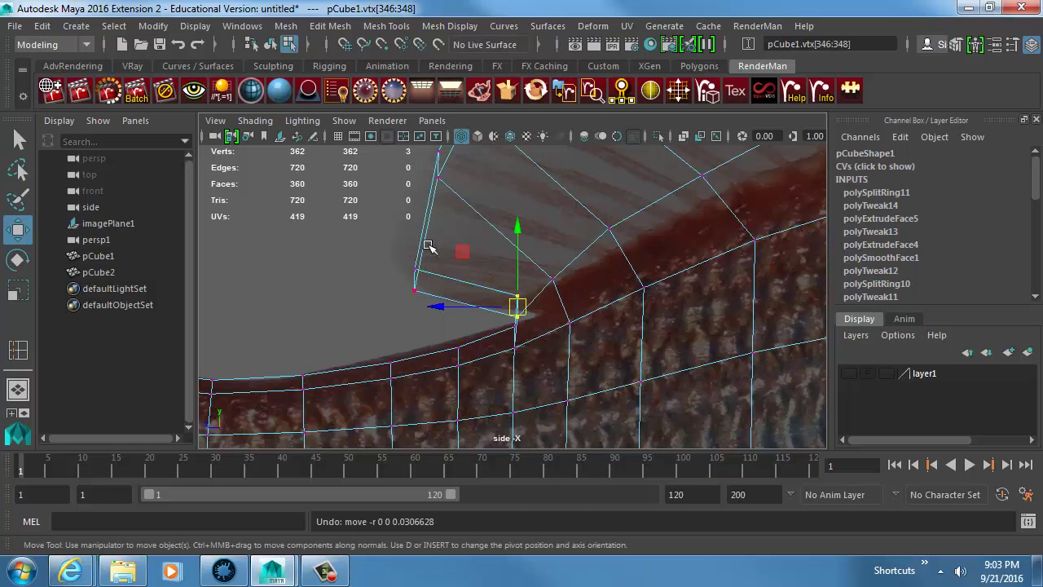
pyautogui.click(415, 269)
pyautogui.moveTo(415, 270); pyautogui.dragTo(436, 307)
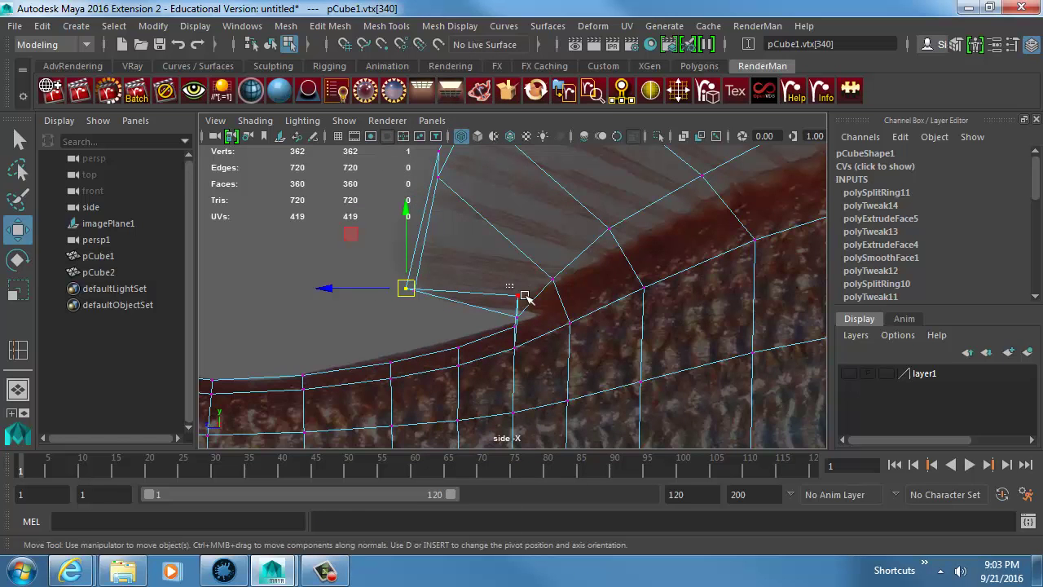
pyautogui.press('space')
pyautogui.moveTo(563, 266); pyautogui.dragTo(562, 237)
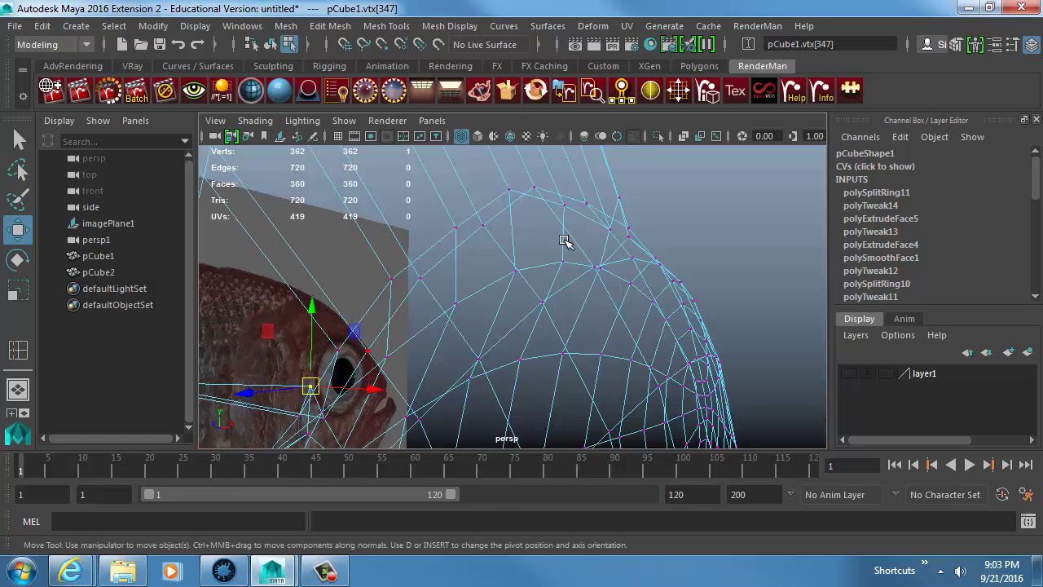
# - Examine the whole shaded fish and its finished fins against the reference image in perspective
pyautogui.press('5')
pyautogui.moveTo(530, 249); pyautogui.dragTo(551, 227, button='right')
pyautogui.press('f')
pyautogui.click(658, 296)
pyautogui.moveTo(658, 296)
pyautogui.keyDown('alt'); pyautogui.mouseDown()
pyautogui.moveTo(546, 338)
pyautogui.moveTo(442, 396)
pyautogui.moveTo(582, 318)
pyautogui.moveTo(484, 319)
pyautogui.moveTo(522, 256)
pyautogui.moveTo(526, 299)
pyautogui.moveTo(547, 270)
pyautogui.moveTo(519, 256)
pyautogui.moveTo(493, 298)
pyautogui.mouseUp(); pyautogui.keyUp('alt')
pyautogui.click(526, 298)
pyautogui.keyDown('alt'); pyautogui.moveTo(492, 298); pyautogui.dragTo(463, 289, button='middle'); pyautogui.keyUp('alt')
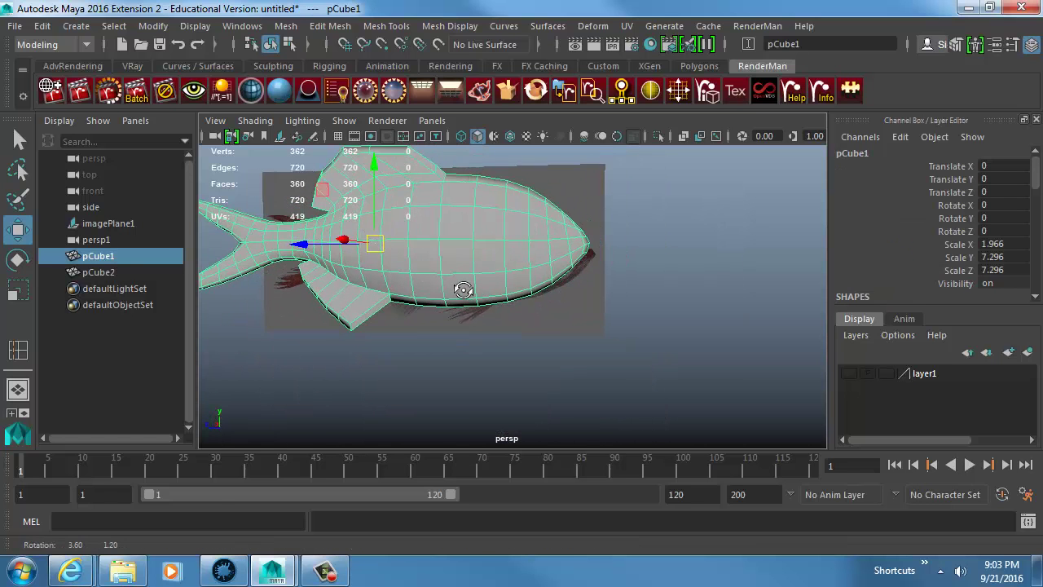
pyautogui.keyDown('alt'); pyautogui.moveTo(463, 289); pyautogui.dragTo(475, 245); pyautogui.keyUp('alt')
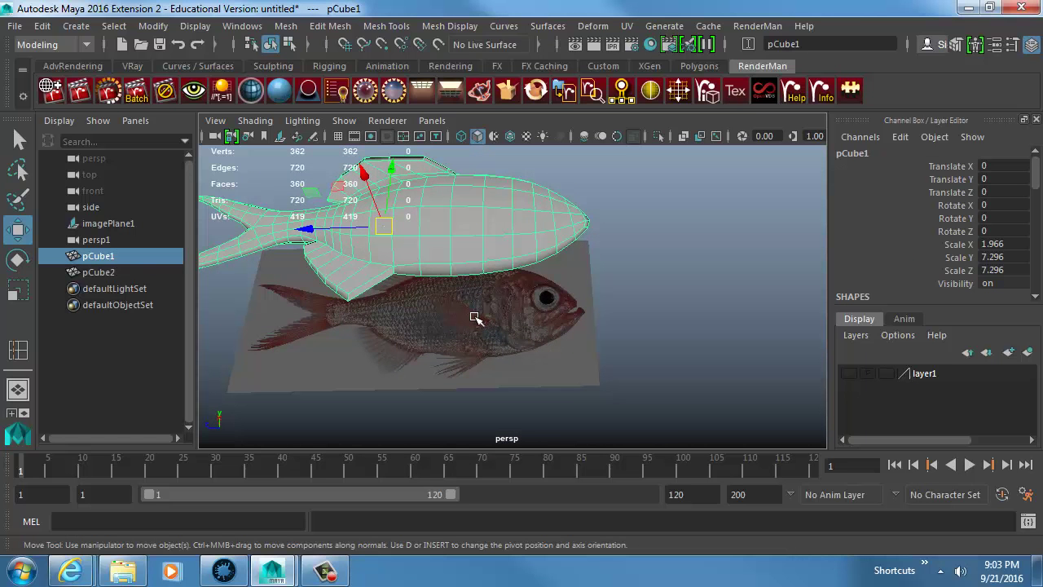
pyautogui.keyDown('alt'); pyautogui.moveTo(468, 253); pyautogui.dragTo(446, 256); pyautogui.keyUp('alt')
# - Extrude the side face at the pectoral fin's base, shrink it to about 0.316 and shift it toward the head
pyautogui.moveTo(446, 252); pyautogui.dragTo(448, 273, button='right')
pyautogui.click(449, 246)
pyautogui.keyDown('alt'); pyautogui.moveTo(450, 246); pyautogui.dragTo(524, 275); pyautogui.keyUp('alt')
pyautogui.press('space')
pyautogui.press('4')
pyautogui.keyDown('alt'); pyautogui.moveTo(606, 324); pyautogui.dragTo(534, 258, button='right'); pyautogui.keyUp('alt')
pyautogui.keyDown('alt'); pyautogui.moveTo(531, 256); pyautogui.dragTo(403, 200, button='middle'); pyautogui.keyUp('alt')
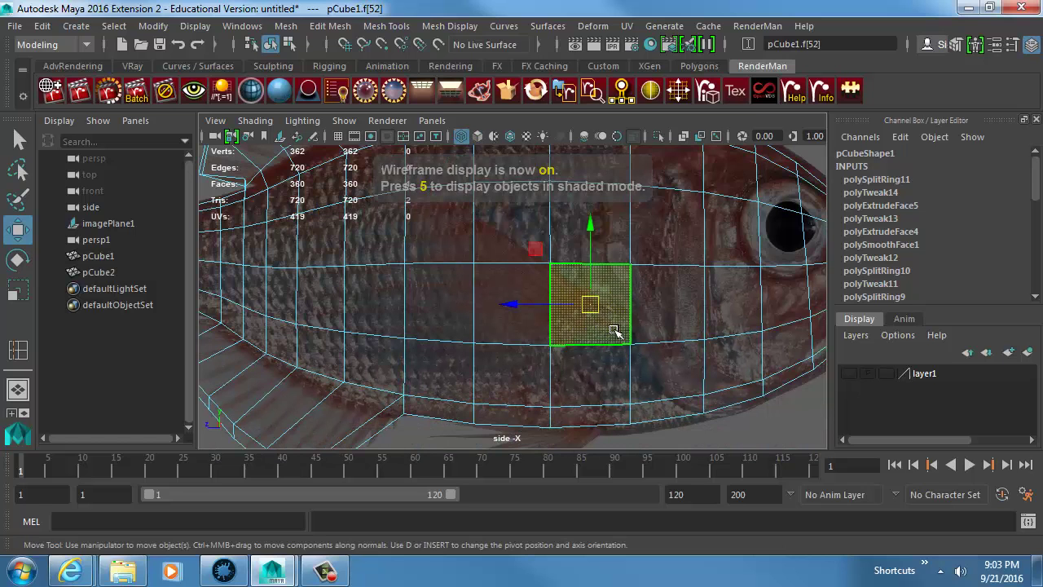
pyautogui.hotkey('ctrl', 'e')
pyautogui.press('r')
pyautogui.moveTo(652, 332); pyautogui.dragTo(606, 338, button='middle')
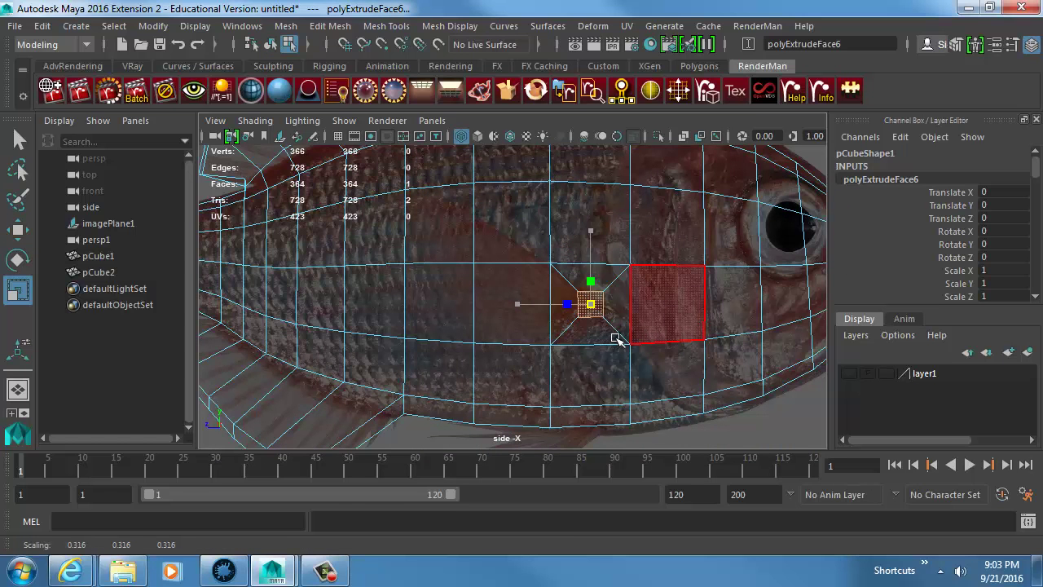
pyautogui.press('w')
pyautogui.moveTo(592, 306)
pyautogui.mouseDown()
pyautogui.moveTo(599, 318)
pyautogui.moveTo(599, 292)
pyautogui.moveTo(560, 286)
pyautogui.moveTo(476, 310)
pyautogui.moveTo(622, 317)
pyautogui.mouseUp()
# - Extrude the small face outward from the body in perspective and pull its end toward the tail
pyautogui.press('space')
pyautogui.press('5')
pyautogui.press('f')
pyautogui.keyDown('alt'); pyautogui.moveTo(622, 317); pyautogui.dragTo(557, 312, button='right'); pyautogui.keyUp('alt')
pyautogui.keyDown('alt'); pyautogui.moveTo(556, 312); pyautogui.dragTo(554, 382); pyautogui.keyUp('alt')
pyautogui.hotkey('ctrl', 'e')
pyautogui.keyDown('alt'); pyautogui.moveTo(554, 382); pyautogui.dragTo(528, 379, button='right'); pyautogui.keyUp('alt')
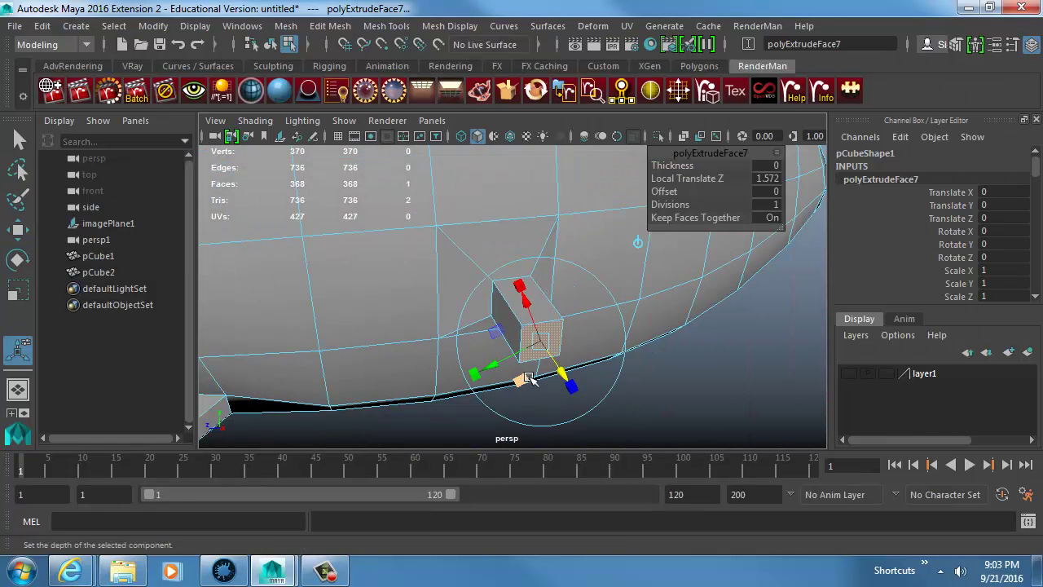
pyautogui.moveTo(519, 355); pyautogui.dragTo(419, 394)
# - Scale the pectoral fin's end face taller along Y
pyautogui.press('w')
pyautogui.press('r')
pyautogui.moveTo(426, 329); pyautogui.dragTo(416, 234)
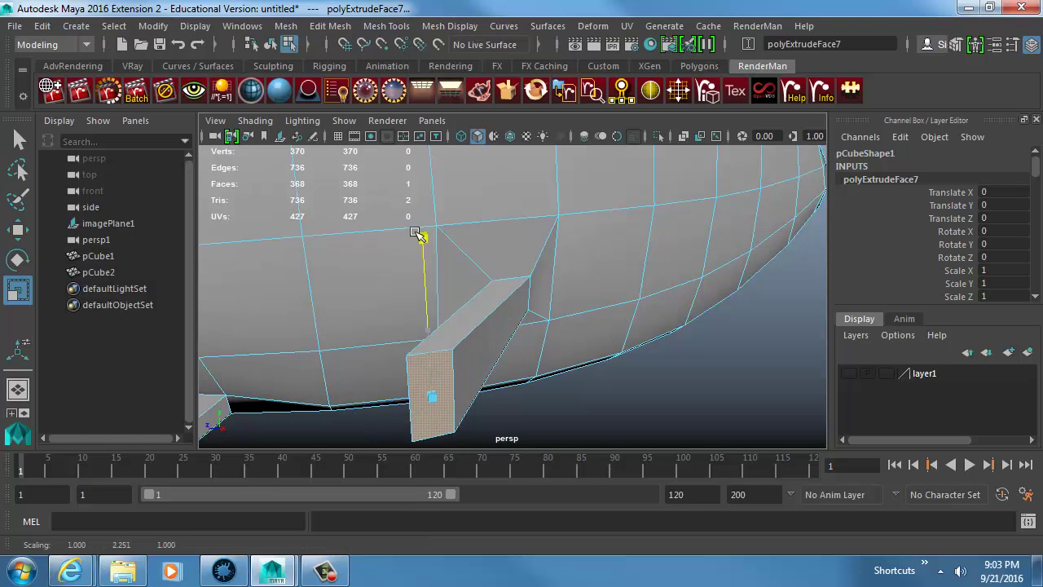
pyautogui.keyDown('alt'); pyautogui.moveTo(466, 176); pyautogui.dragTo(637, 308); pyautogui.keyUp('alt')
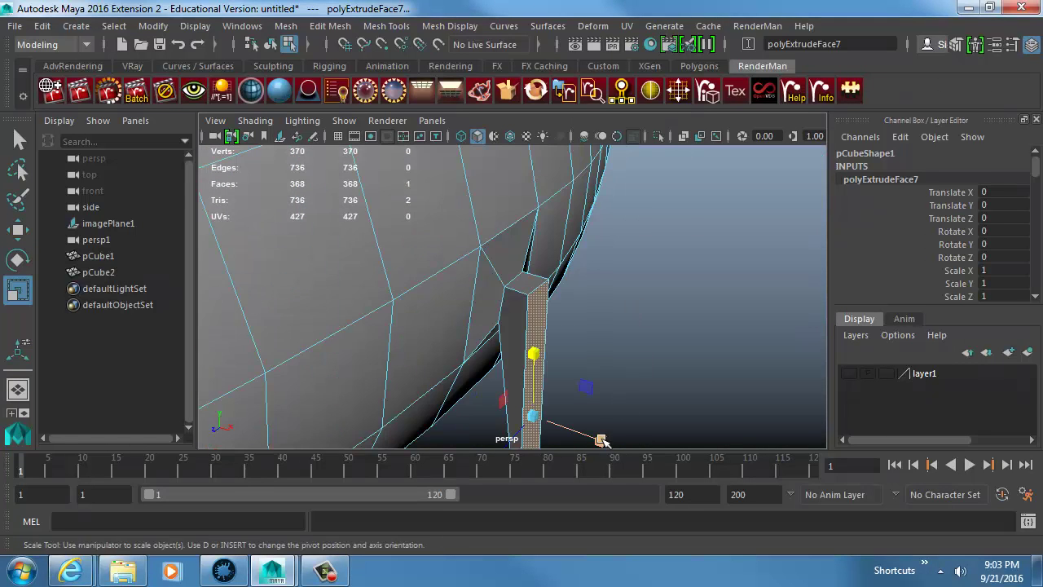
pyautogui.keyDown('alt'); pyautogui.moveTo(538, 419); pyautogui.dragTo(500, 416); pyautogui.keyUp('alt')
pyautogui.press('e')
pyautogui.press('r')
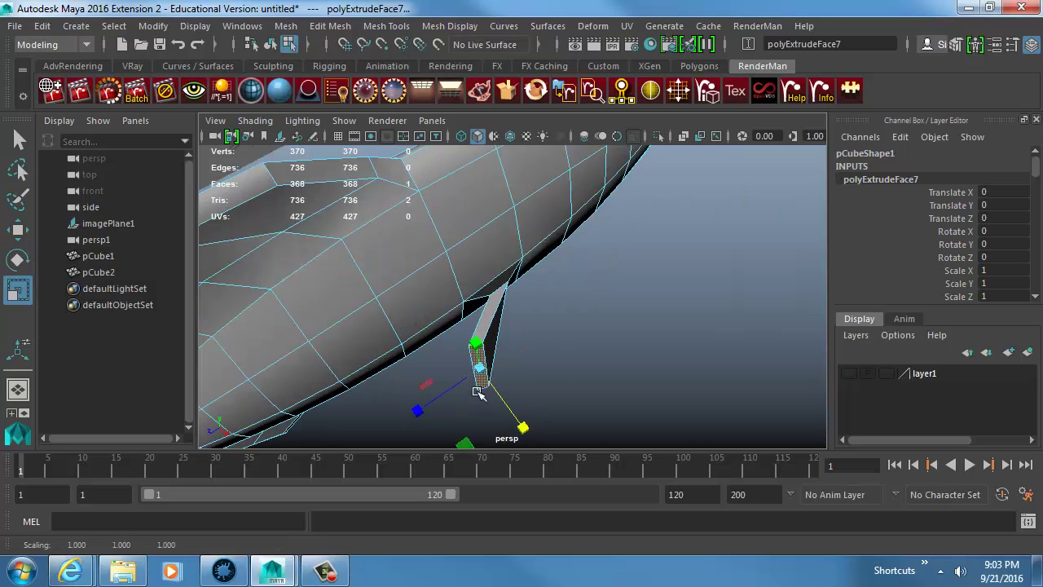
# - Rotate the pectoral fin's end face and move it farther back along the body
pyautogui.press('e')
pyautogui.moveTo(486, 441); pyautogui.dragTo(517, 430)
pyautogui.press('w')
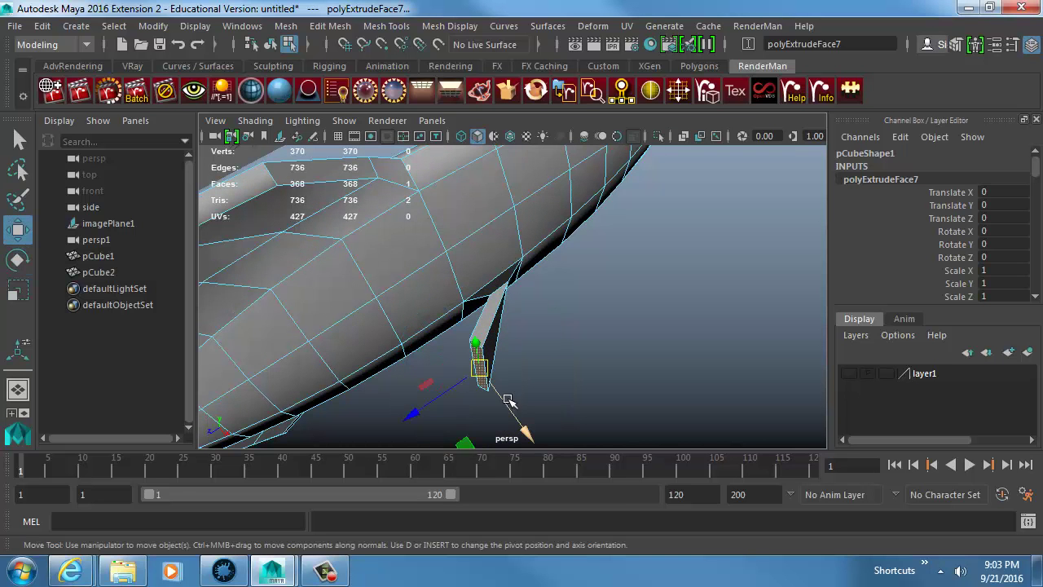
pyautogui.click(516, 420)
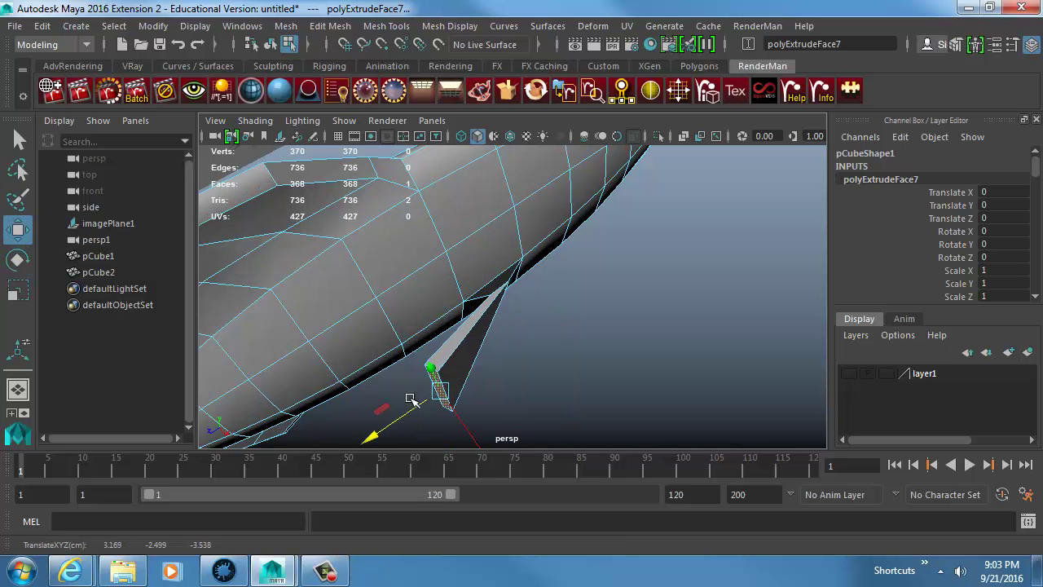
pyautogui.keyDown('alt'); pyautogui.moveTo(410, 400); pyautogui.dragTo(509, 280); pyautogui.keyUp('alt')
# - Raise the pectoral fin's end face to match the reference fin in the wireframe side view
pyautogui.press('space')
pyautogui.press('4')
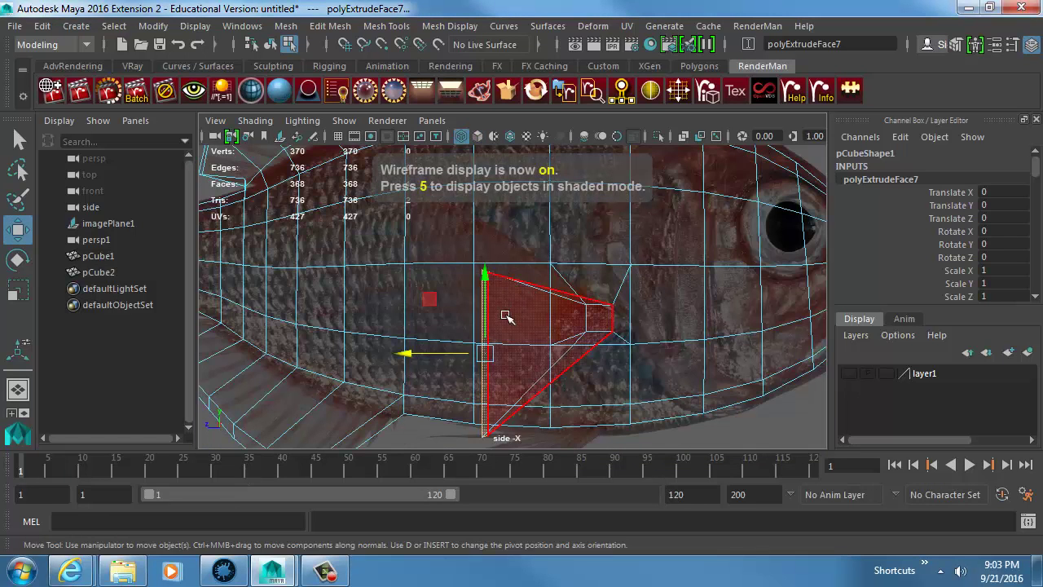
pyautogui.press('e')
pyautogui.press('w')
pyautogui.moveTo(486, 353); pyautogui.dragTo(496, 323)
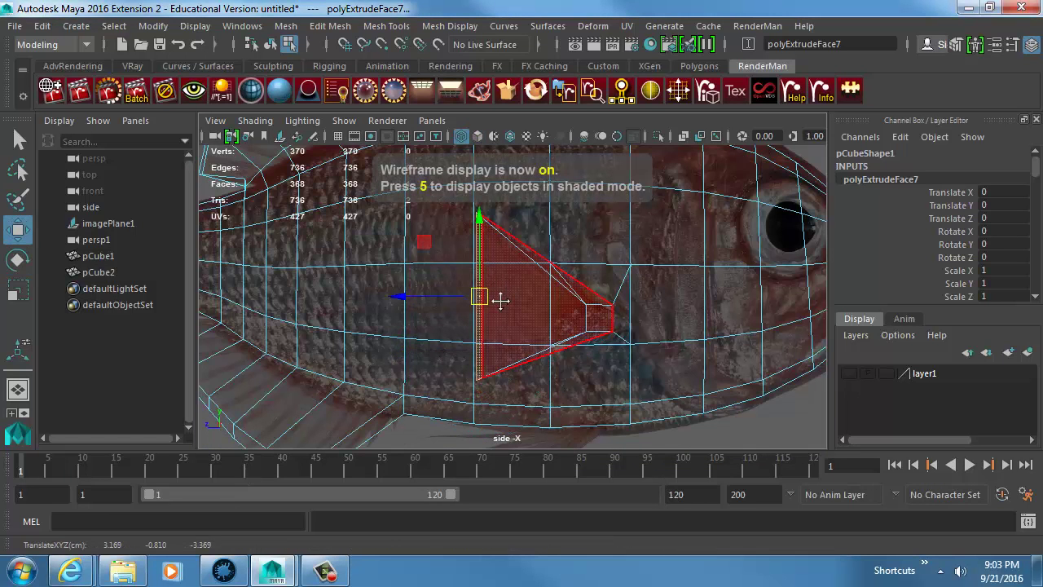
# - Move the pectoral fin's upper rear vertices up and toward the tail to follow the reference fin
pyautogui.keyDown('alt'); pyautogui.moveTo(501, 301); pyautogui.dragTo(492, 353, button='middle'); pyautogui.keyUp('alt')
pyautogui.rightClick(459, 268)
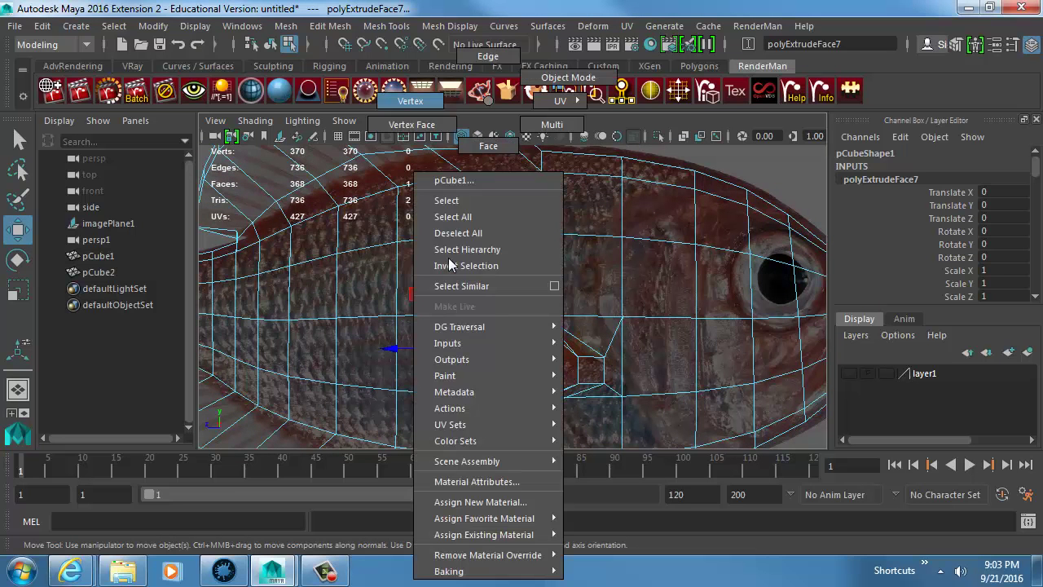
pyautogui.click(418, 104)
pyautogui.click(462, 263)
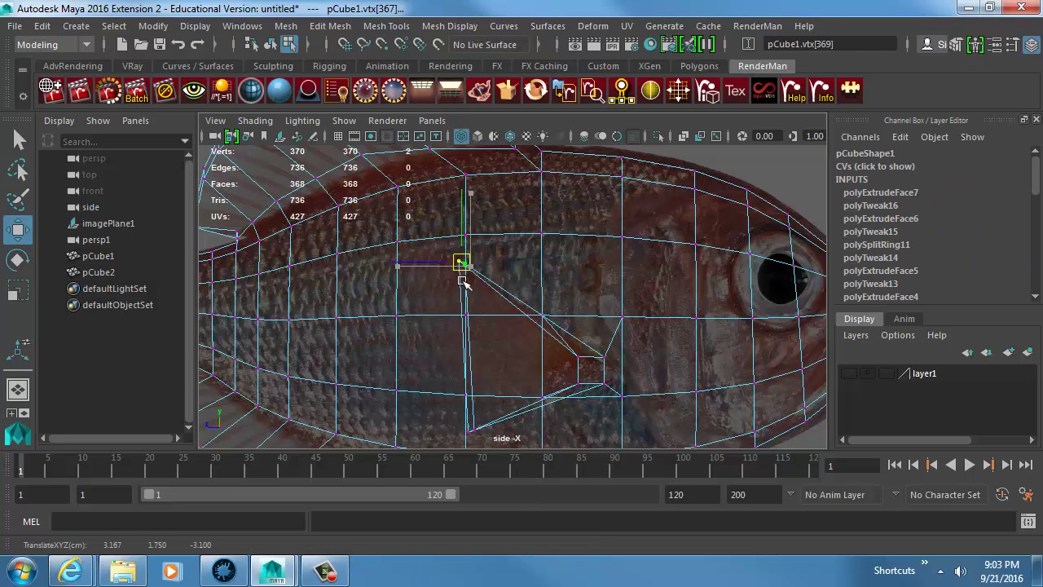
pyautogui.press('space')
pyautogui.moveTo(482, 292)
pyautogui.mouseDown()
pyautogui.moveTo(486, 259)
pyautogui.moveTo(580, 322)
pyautogui.moveTo(750, 360)
pyautogui.moveTo(573, 366)
pyautogui.moveTo(465, 319)
pyautogui.moveTo(414, 342)
pyautogui.moveTo(460, 340)
pyautogui.moveTo(436, 347)
pyautogui.mouseUp()
pyautogui.press('5')
pyautogui.press('4')
pyautogui.press('space')
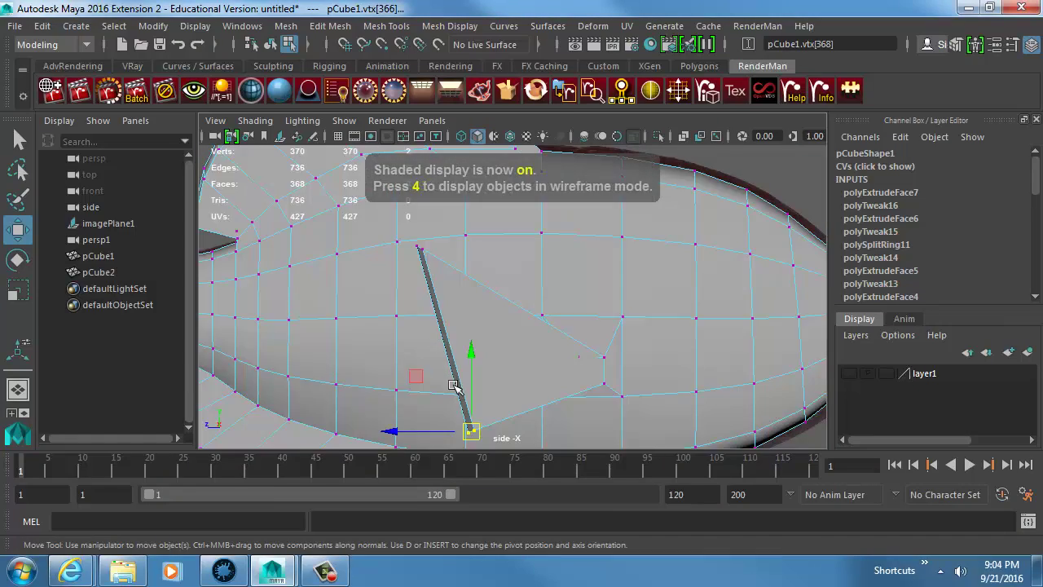
# - Preview the fish smoothed in the shaded perspective view and examine the pectoral fin
pyautogui.press('4')
pyautogui.press('space')
pyautogui.moveTo(491, 368); pyautogui.dragTo(489, 329)
pyautogui.press('6')
pyautogui.moveTo(551, 345)
pyautogui.keyDown('alt'); pyautogui.mouseDown()
pyautogui.moveTo(491, 344)
pyautogui.moveTo(535, 274)
pyautogui.mouseUp(); pyautogui.keyUp('alt')
pyautogui.press('3')
pyautogui.press('4')
pyautogui.press('6')
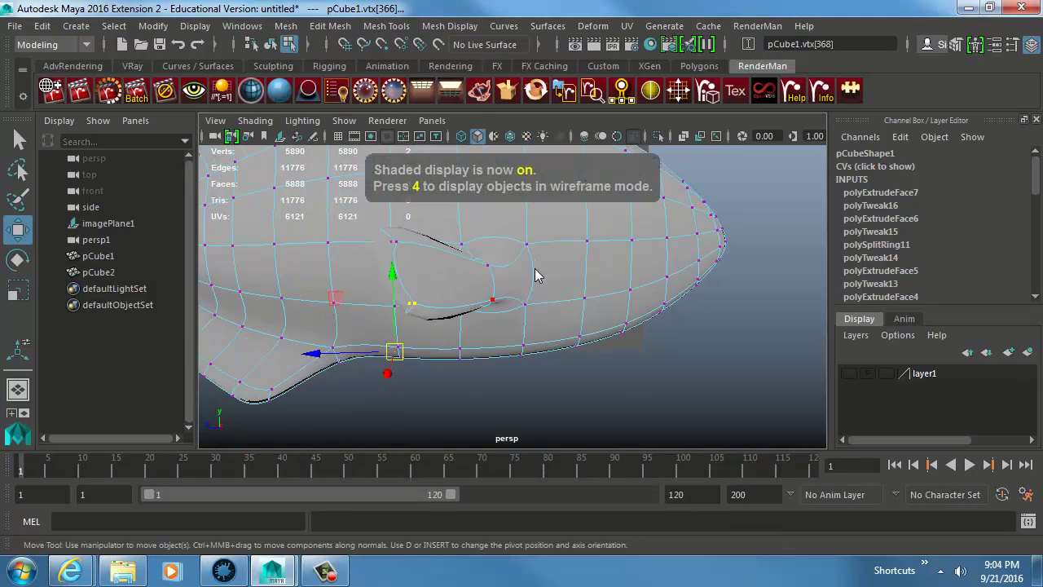
pyautogui.press('F8')
pyautogui.keyDown('alt'); pyautogui.moveTo(622, 314); pyautogui.dragTo(563, 299); pyautogui.keyUp('alt')
pyautogui.click(461, 373)
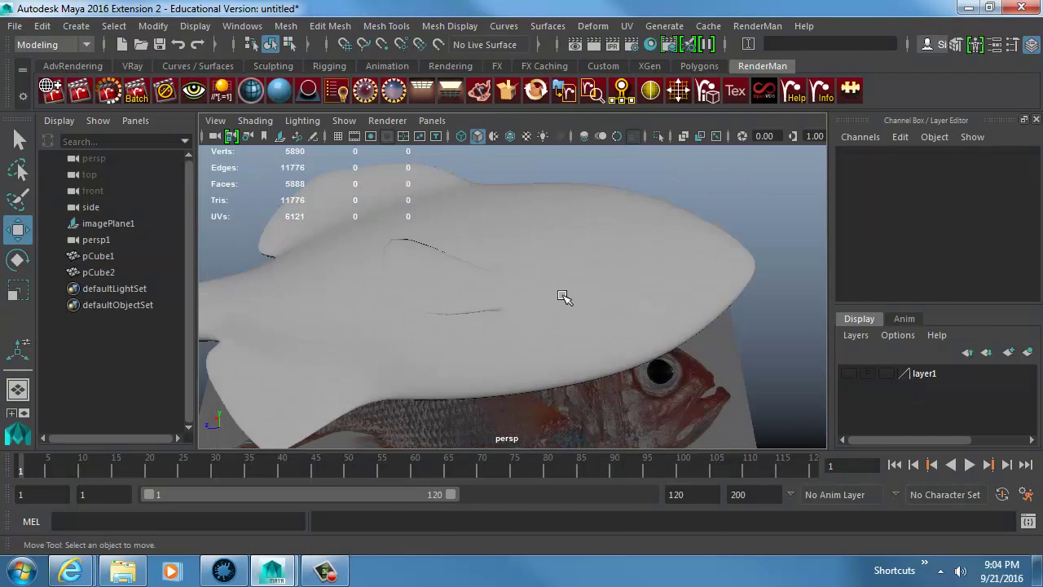
# - Turn off the fish's smooth preview and return to the side view
pyautogui.click(535, 333)
pyautogui.press('1')
pyautogui.moveTo(536, 334)
pyautogui.keyDown('alt'); pyautogui.mouseDown()
pyautogui.moveTo(529, 222)
pyautogui.moveTo(522, 261)
pyautogui.moveTo(549, 262)
pyautogui.mouseUp(); pyautogui.keyUp('alt')
pyautogui.press('space')
pyautogui.press('space')
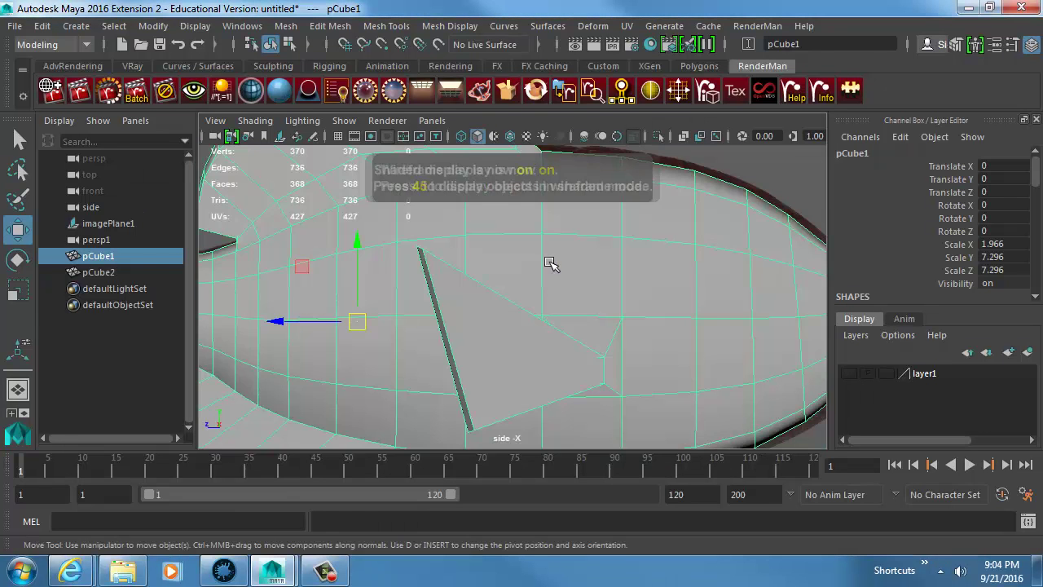
# - Extrude the belly faces above the reference pelvic fin down and toward the tail in the wireframe side view
pyautogui.press('5')
pyautogui.scroll(-2, 489, 280)
pyautogui.press('4')
pyautogui.moveTo(491, 259); pyautogui.dragTo(452, 277, button='right')
pyautogui.moveTo(409, 328); pyautogui.dragTo(475, 330)
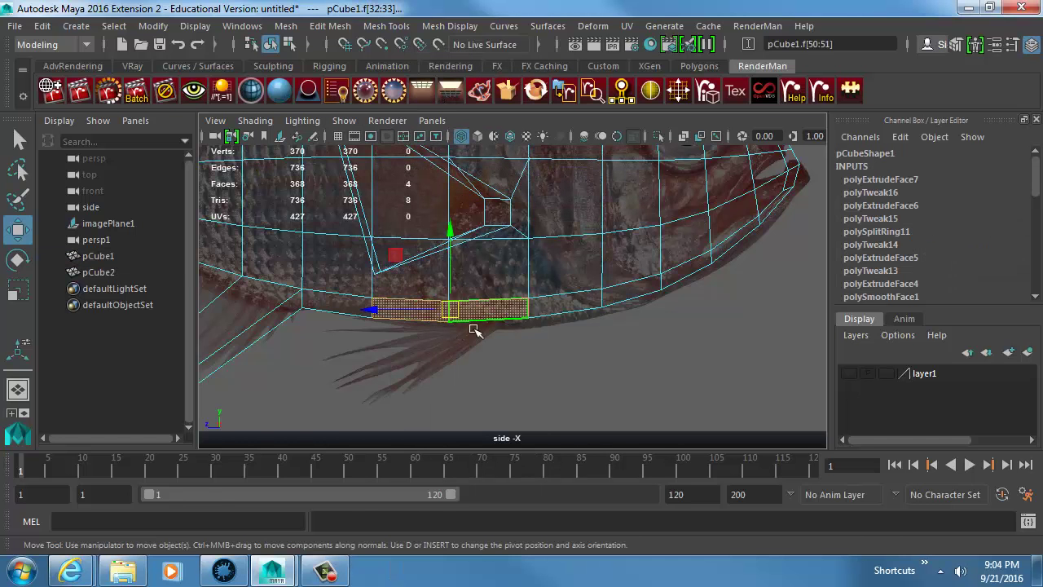
pyautogui.hotkey('ctrl', 'e')
pyautogui.moveTo(482, 333); pyautogui.dragTo(447, 400, button='middle')
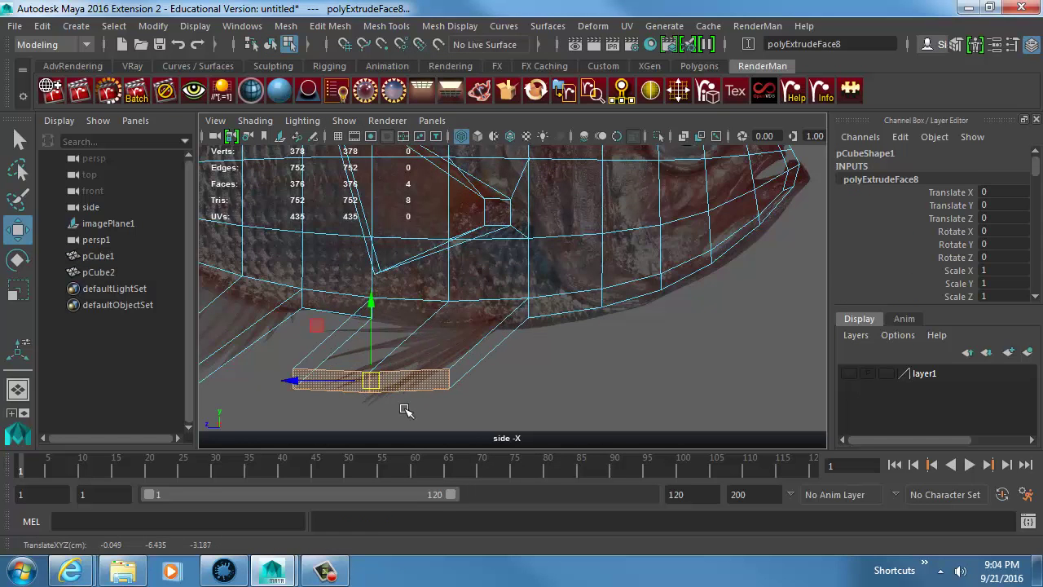
# - Narrow, rotate and reposition the pelvic fin's end face to match the slant of the reference fin
pyautogui.press('r')
pyautogui.press('e')
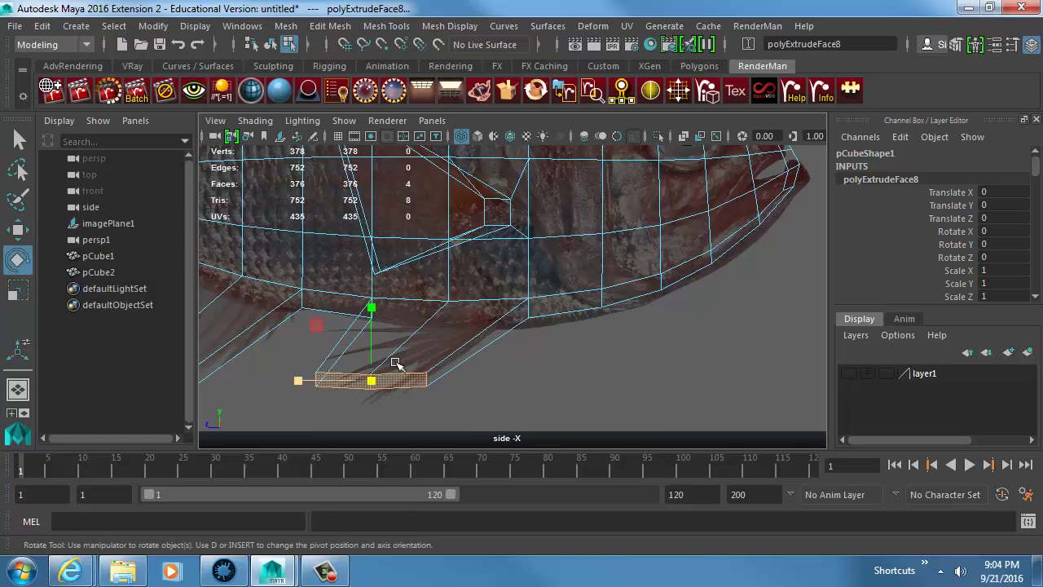
pyautogui.moveTo(437, 348); pyautogui.dragTo(430, 394)
pyautogui.press('w')
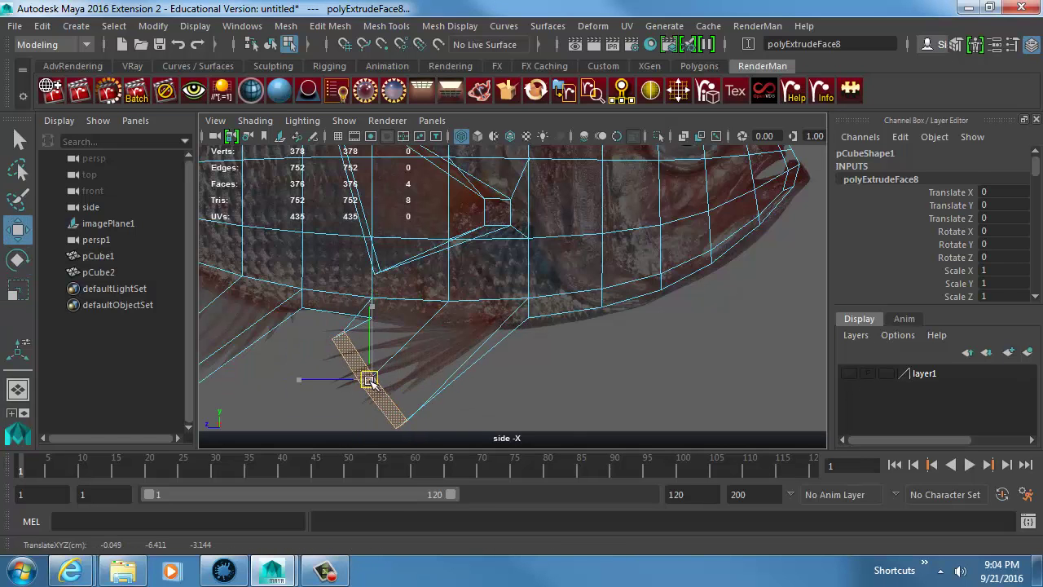
pyautogui.moveTo(387, 378); pyautogui.dragTo(372, 370, button='middle')
# - Reposition the pelvic fin's end vertices so its tip and rear edge follow the reference fin's rounded outline
pyautogui.moveTo(334, 339); pyautogui.dragTo(328, 338, button='right')
pyautogui.moveTo(352, 401); pyautogui.dragTo(406, 419)
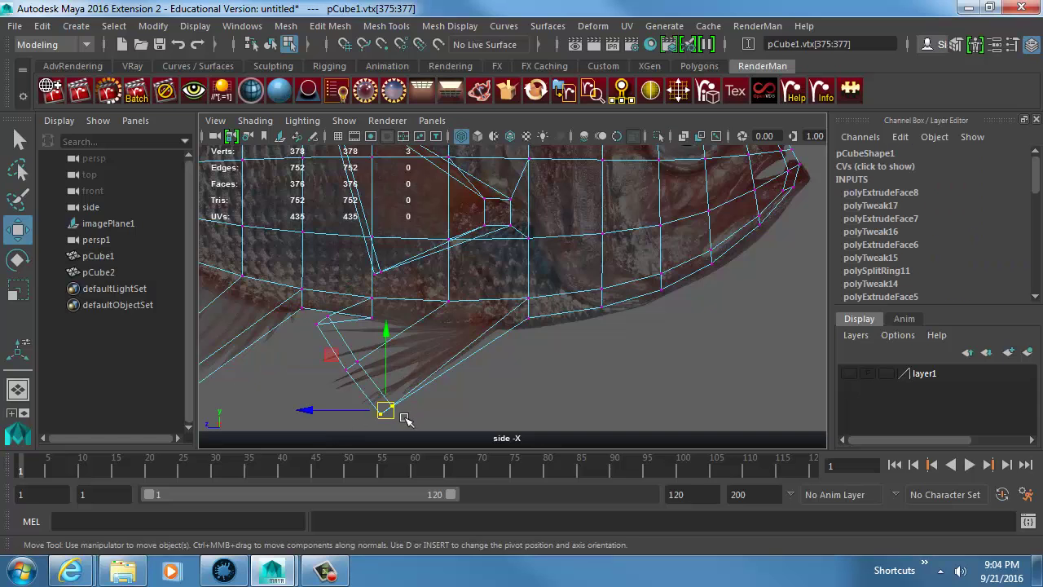
pyautogui.moveTo(405, 419); pyautogui.dragTo(405, 413, button='middle')
pyautogui.moveTo(366, 354); pyautogui.dragTo(335, 383)
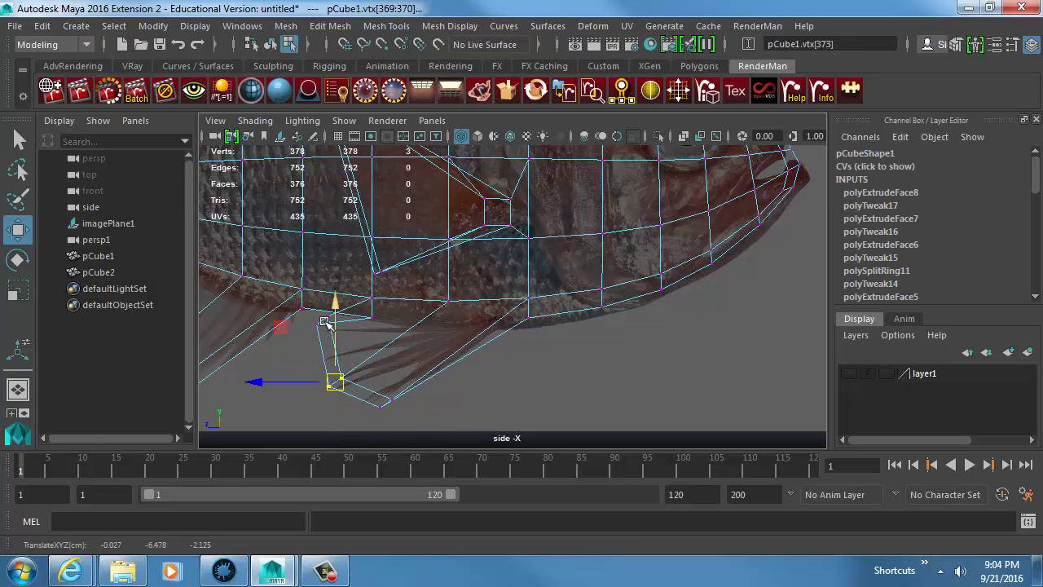
pyautogui.moveTo(315, 311); pyautogui.dragTo(344, 346)
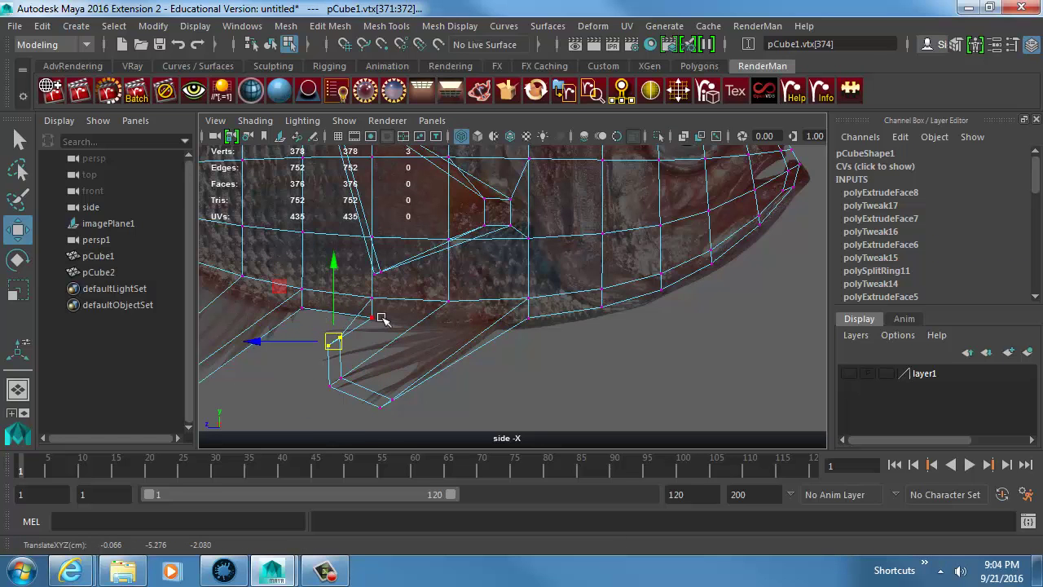
# - Insert an edge loop around the pelvic fin close to the body in the shaded perspective view
pyautogui.click(383, 318)
pyautogui.press('space')
pyautogui.moveTo(432, 321); pyautogui.dragTo(431, 296)
pyautogui.press('5')
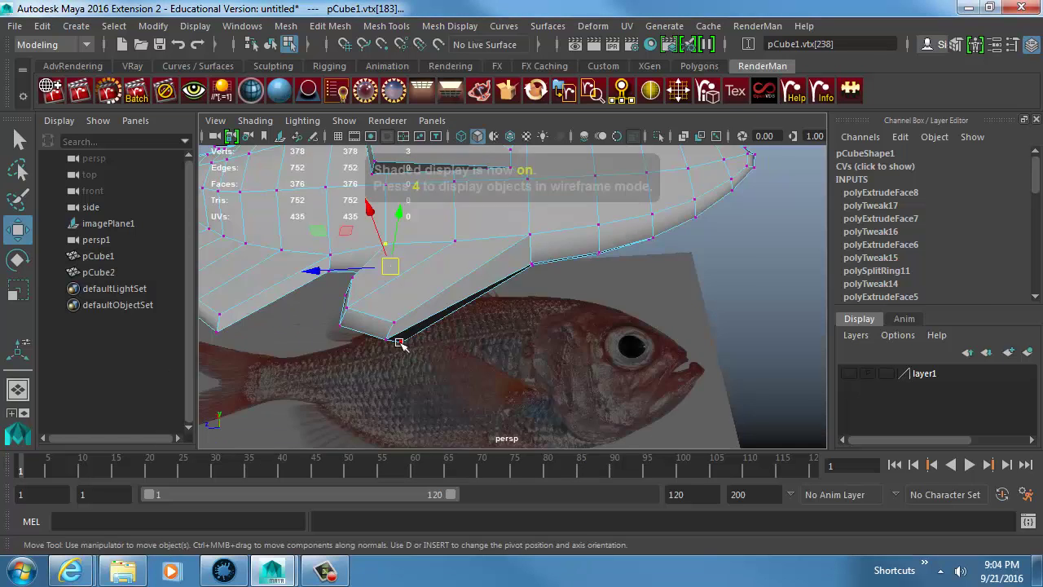
pyautogui.press('F11')
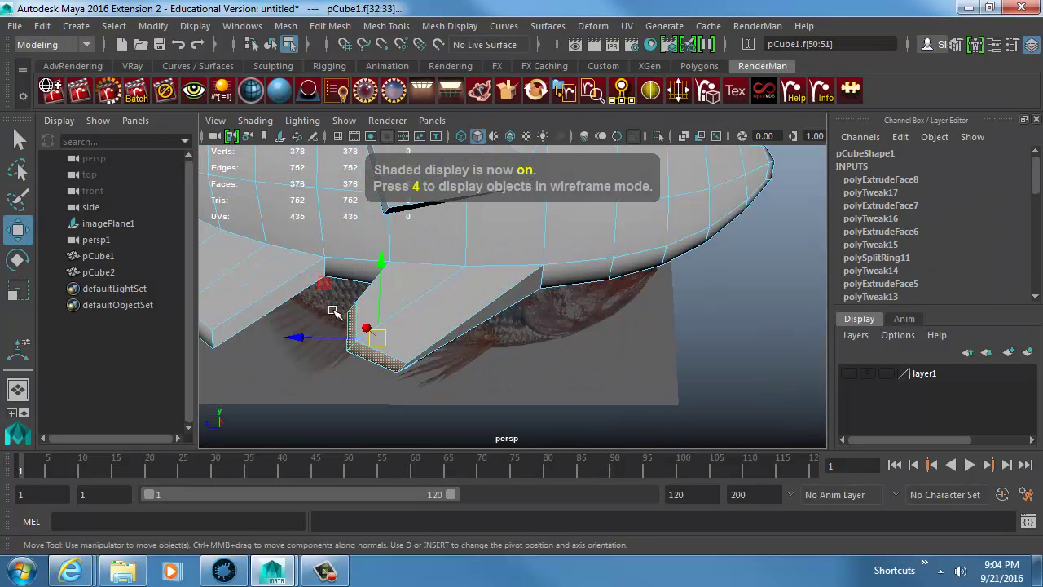
pyautogui.keyDown('alt'); pyautogui.moveTo(359, 349); pyautogui.dragTo(494, 298); pyautogui.keyUp('alt')
pyautogui.press('r')
pyautogui.press('F8')
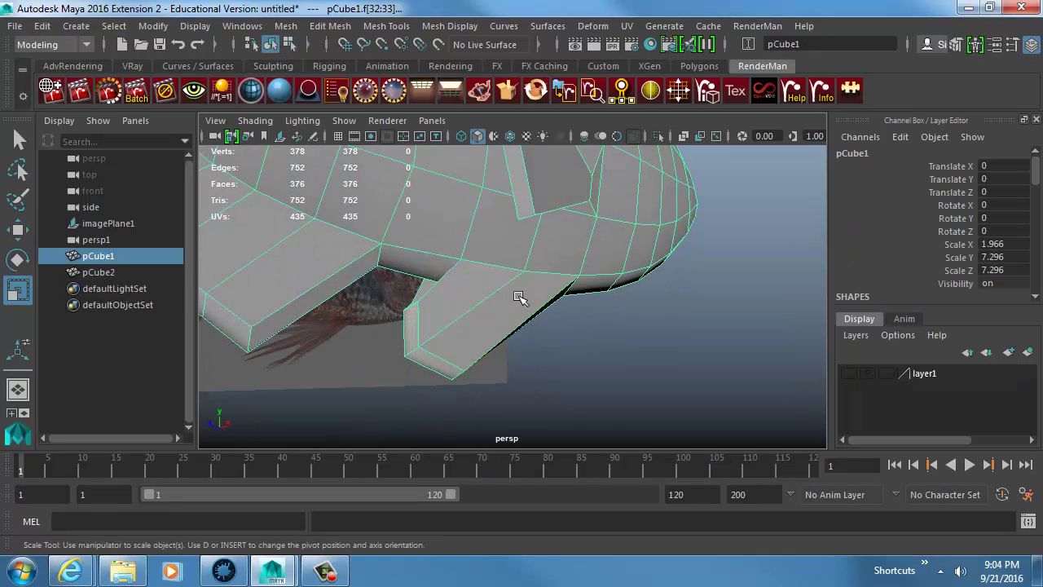
pyautogui.keyDown('shift'); pyautogui.moveTo(519, 190); pyautogui.dragTo(520, 303, button='right'); pyautogui.keyUp('shift')
pyautogui.keyDown('shift'); pyautogui.moveTo(462, 199); pyautogui.dragTo(416, 212, button='right'); pyautogui.keyUp('shift')
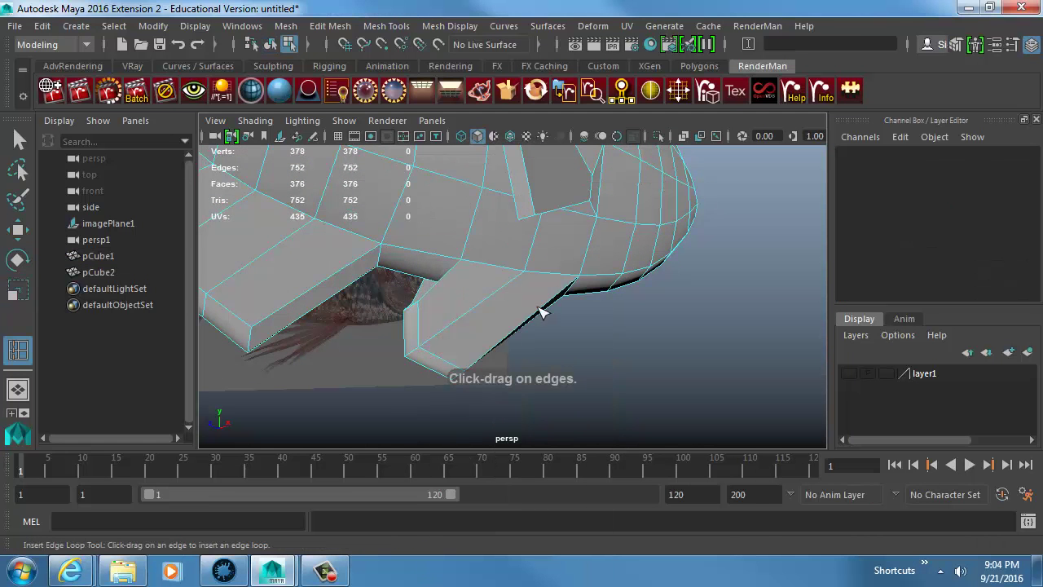
pyautogui.moveTo(541, 307); pyautogui.dragTo(562, 296)
# - Shift the pelvic fin's new base edge loop slightly toward the head and return to object mode
pyautogui.press('r')
pyautogui.keyDown('alt'); pyautogui.moveTo(454, 304); pyautogui.dragTo(413, 277); pyautogui.keyUp('alt')
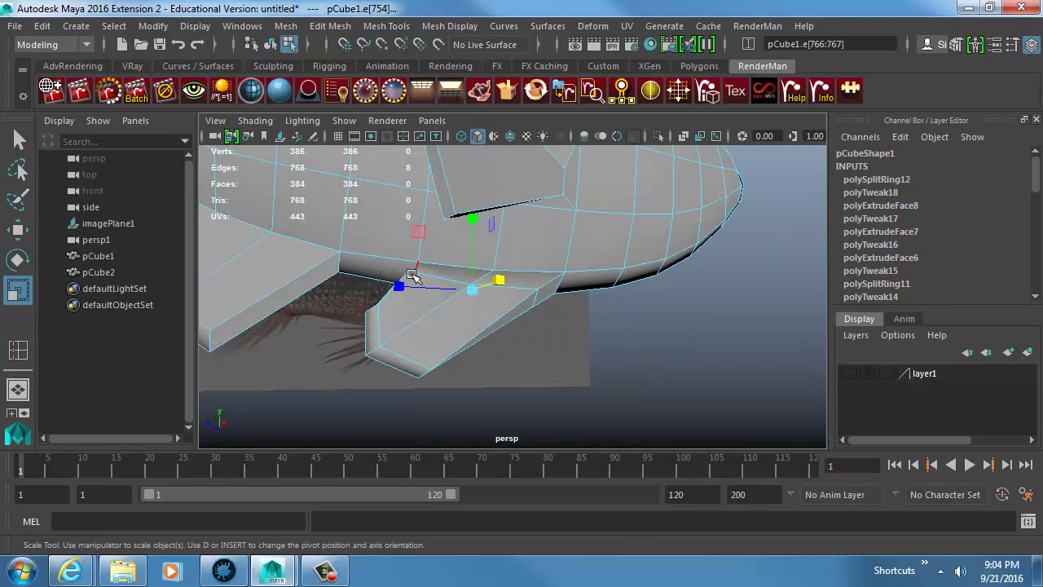
pyautogui.press('w')
pyautogui.click(459, 291)
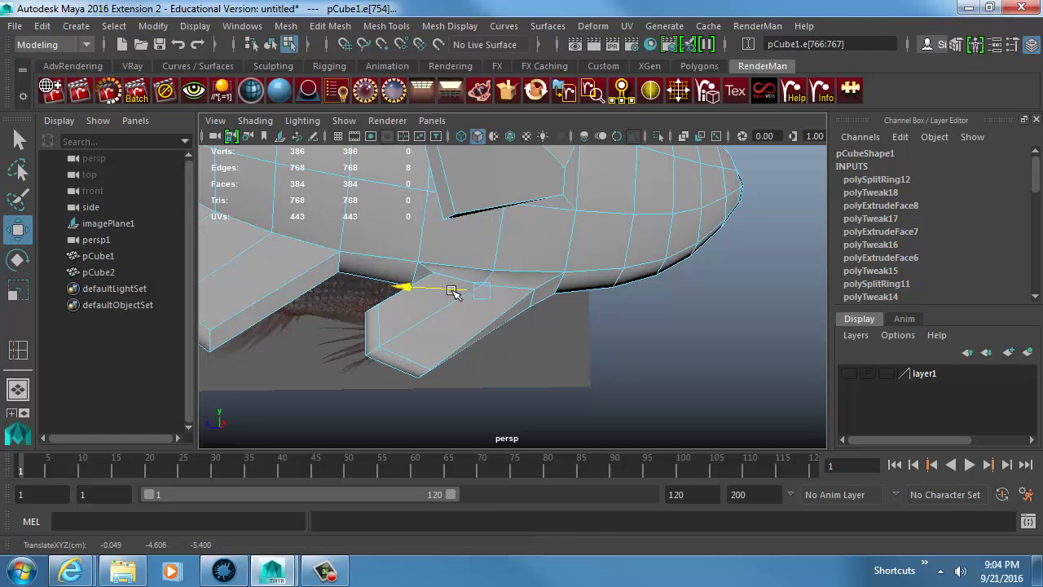
pyautogui.keyDown('alt'); pyautogui.moveTo(485, 304); pyautogui.dragTo(481, 313); pyautogui.keyUp('alt')
pyautogui.keyDown('alt'); pyautogui.moveTo(481, 314); pyautogui.dragTo(593, 307, button='middle'); pyautogui.keyUp('alt')
pyautogui.press('F8')
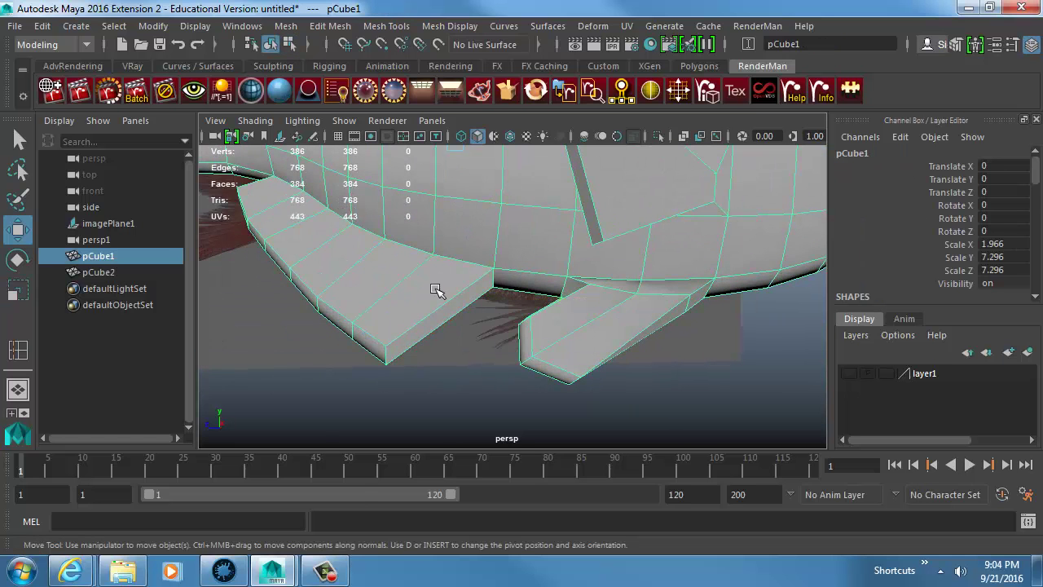
# - Insert an edge loop around the anal fin close to where it meets the body
pyautogui.keyDown('shift'); pyautogui.rightClick(435, 288); pyautogui.keyUp('shift')
pyautogui.click(333, 213)
pyautogui.moveTo(468, 292); pyautogui.dragTo(514, 283)
pyautogui.press('r')
pyautogui.keyDown('alt'); pyautogui.moveTo(584, 217); pyautogui.dragTo(533, 303, button='middle'); pyautogui.keyUp('alt')
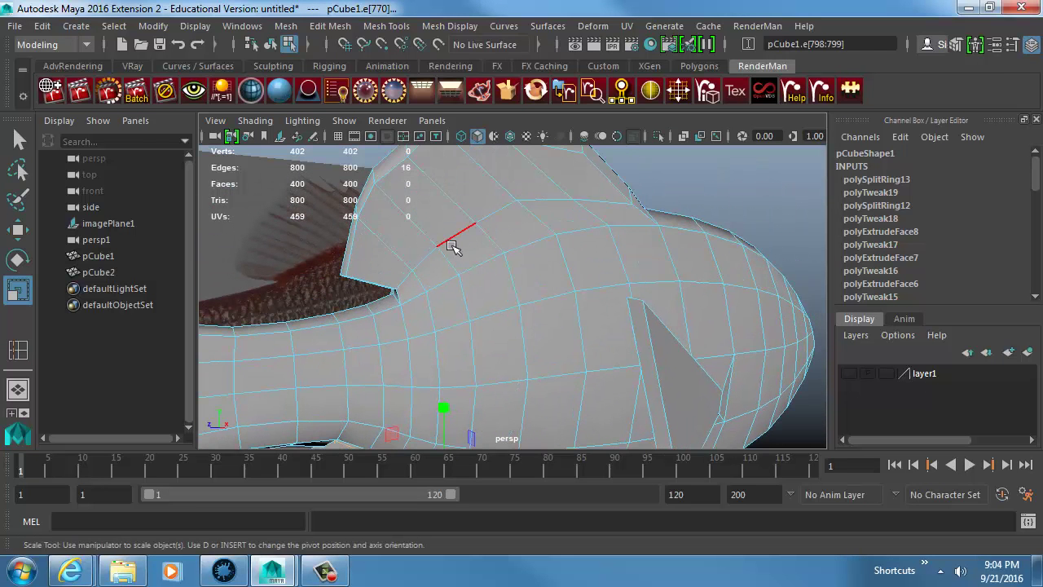
# - Insert an edge loop around the dorsal fin close to where it meets the back
pyautogui.moveTo(449, 243); pyautogui.dragTo(455, 214, button='right')
pyautogui.press('y')
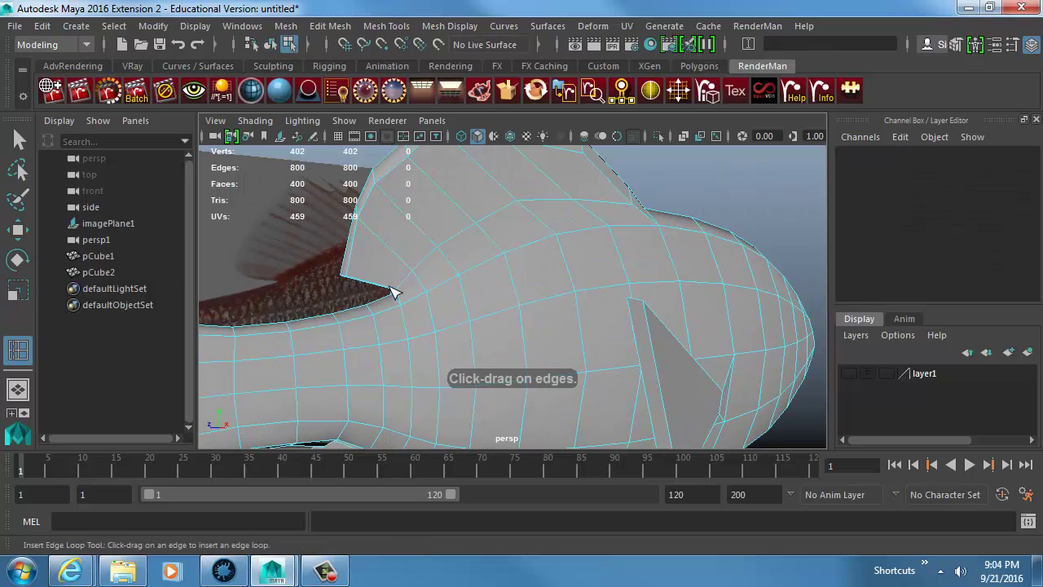
pyautogui.moveTo(391, 291); pyautogui.dragTo(396, 294)
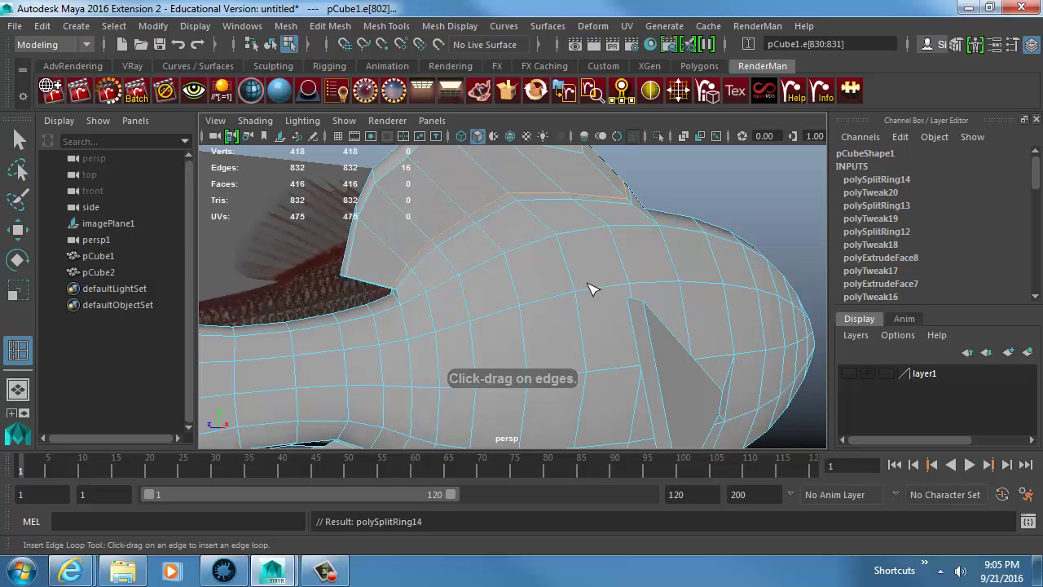
# - Insert two edge loops across the pectoral fin between its base and its outer edge
pyautogui.keyDown('alt'); pyautogui.moveTo(589, 288); pyautogui.dragTo(508, 310); pyautogui.keyUp('alt')
pyautogui.keyDown('alt'); pyautogui.moveTo(508, 310); pyautogui.dragTo(584, 301, button='right'); pyautogui.keyUp('alt')
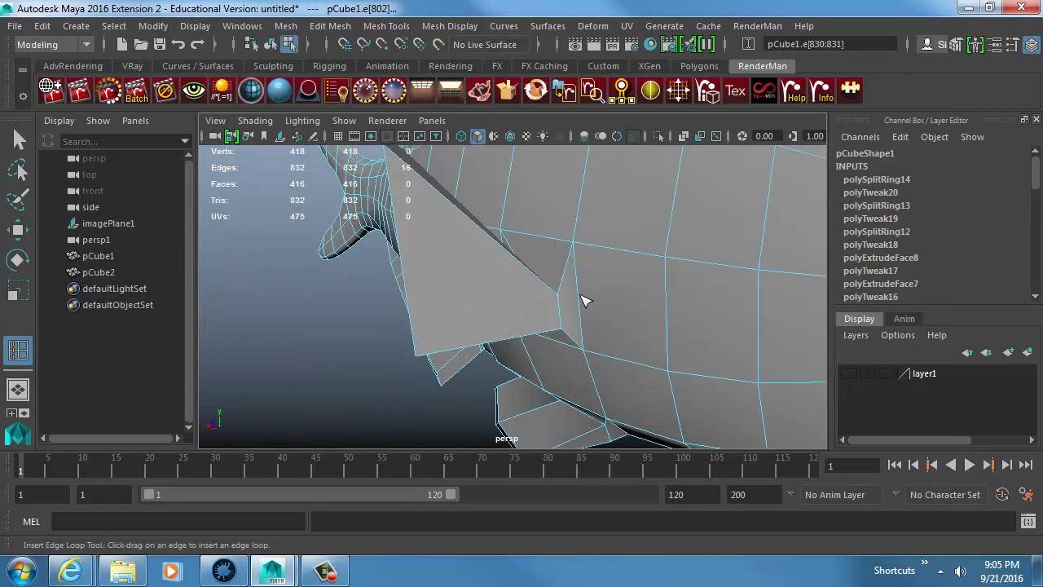
pyautogui.keyDown('alt'); pyautogui.moveTo(508, 299); pyautogui.dragTo(386, 203); pyautogui.keyUp('alt')
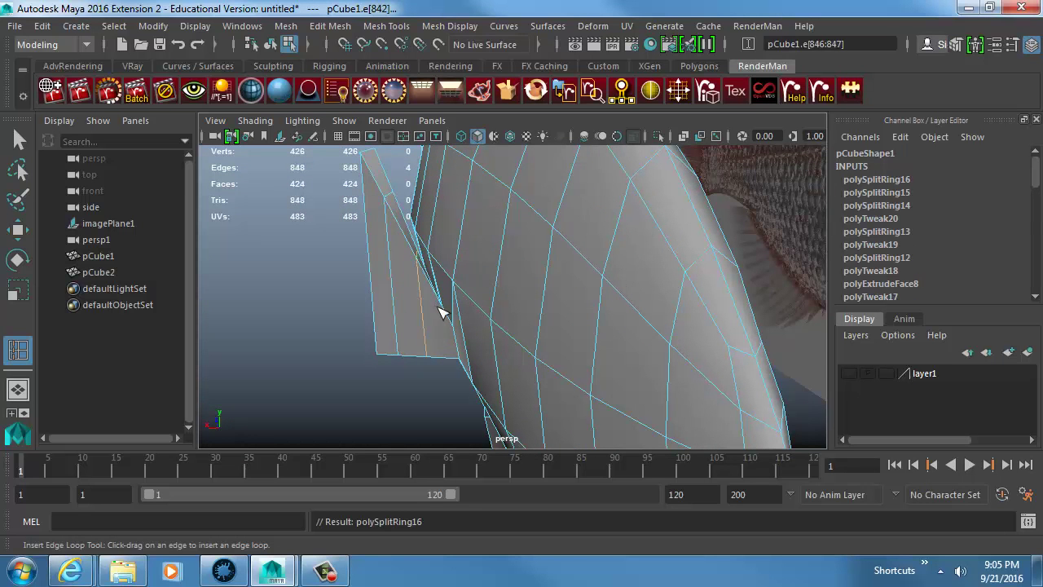
pyautogui.keyDown('alt'); pyautogui.moveTo(410, 315); pyautogui.dragTo(538, 280); pyautogui.keyUp('alt')
# - Insert two edge loops across the pelvic fin, undoing the second one and placing it again nearer the tip
pyautogui.click(505, 373)
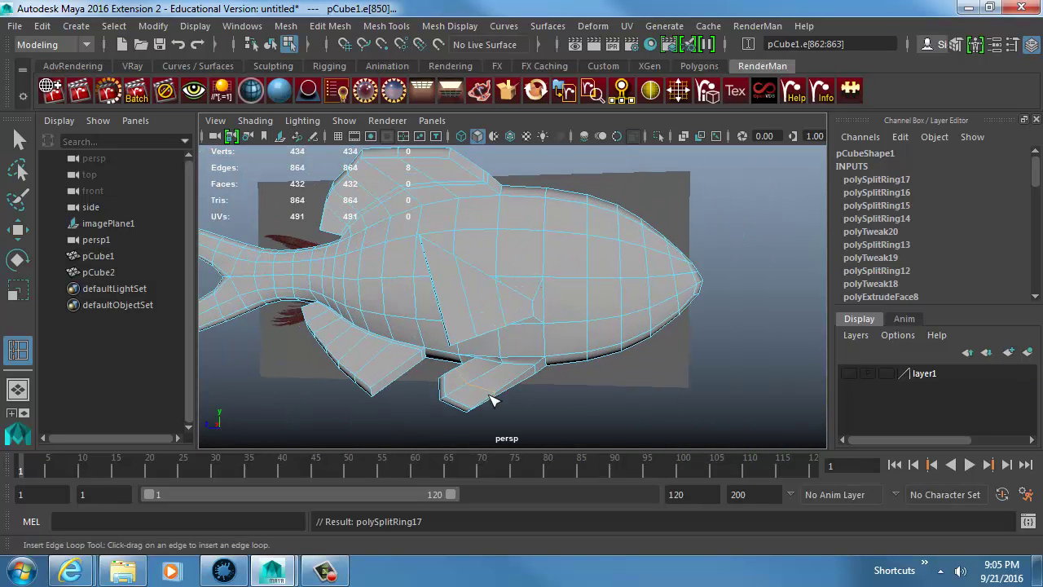
pyautogui.keyDown('alt'); pyautogui.moveTo(562, 395); pyautogui.dragTo(544, 359); pyautogui.keyUp('alt')
pyautogui.hotkey('ctrl', 'z')
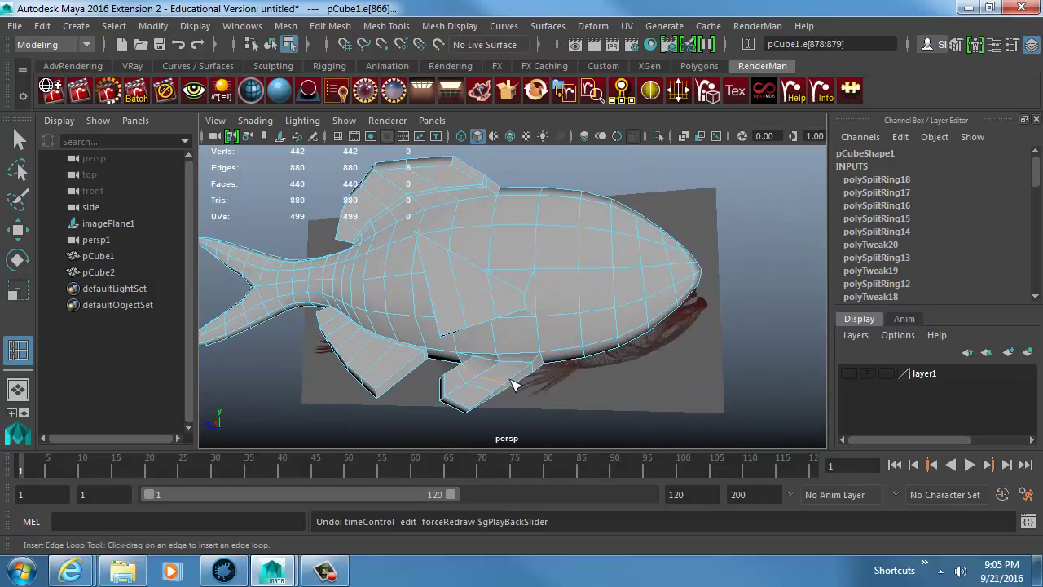
pyautogui.hotkey('ctrl', 'z')
pyautogui.click(505, 381)
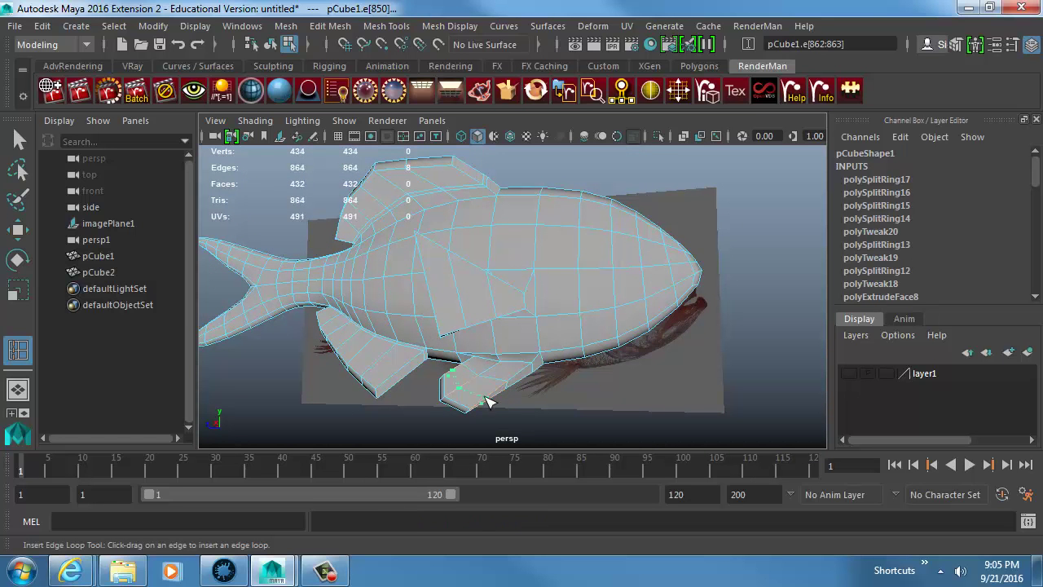
pyautogui.keyDown('alt'); pyautogui.moveTo(543, 353); pyautogui.dragTo(420, 375); pyautogui.keyUp('alt')
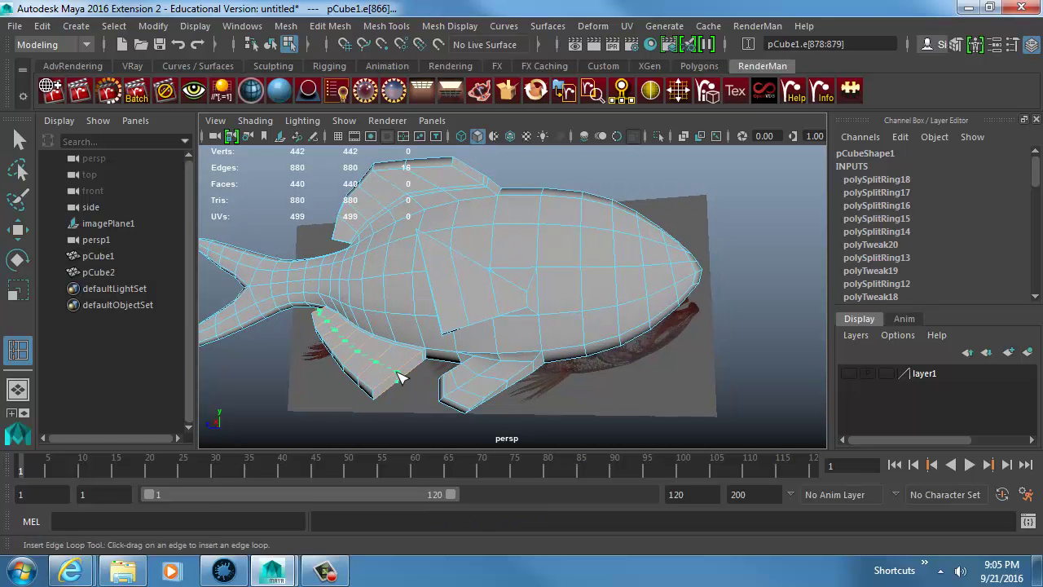
# - Insert an edge loop across the middle of the anal fin and return to object mode
pyautogui.click(399, 377)
pyautogui.keyDown('alt'); pyautogui.moveTo(543, 318); pyautogui.dragTo(516, 333); pyautogui.keyUp('alt')
pyautogui.press('w')
pyautogui.press('F8')
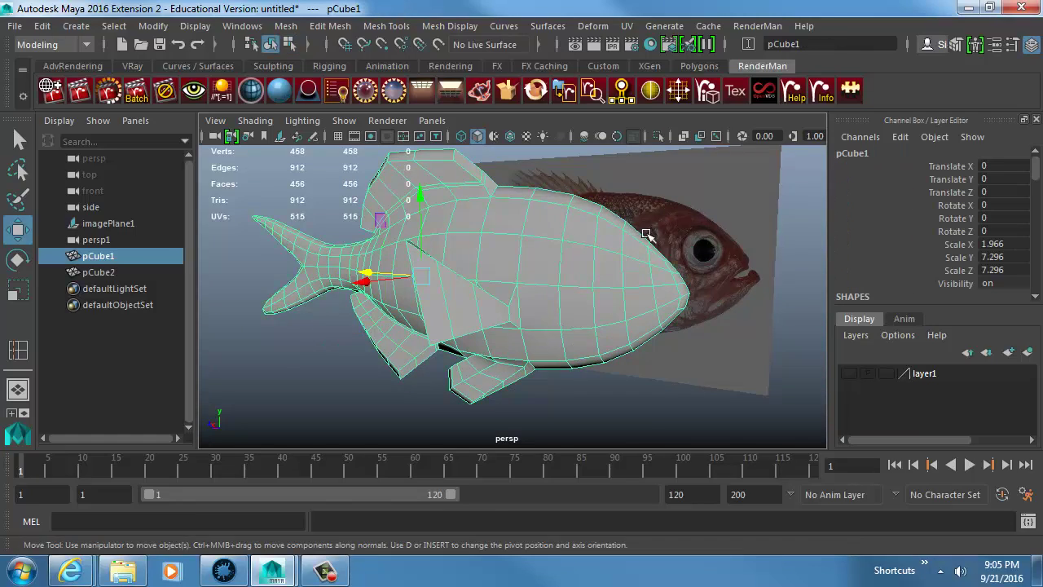
# - Mirror the fish across the world X axis in the negative direction with Cut Geometry, Combine with Original and Merge border vertices
pyautogui.keyDown('alt'); pyautogui.moveTo(646, 235); pyautogui.dragTo(522, 233); pyautogui.keyUp('alt')
pyautogui.keyDown('alt'); pyautogui.moveTo(643, 192); pyautogui.dragTo(454, 312); pyautogui.keyUp('alt')
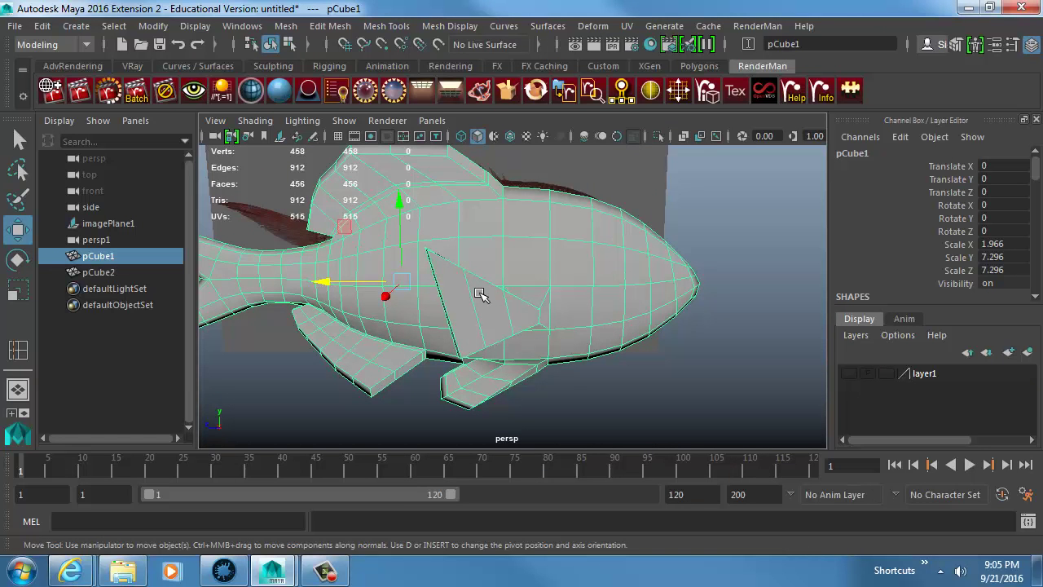
pyautogui.keyDown('alt'); pyautogui.moveTo(504, 317); pyautogui.dragTo(459, 242); pyautogui.keyUp('alt')
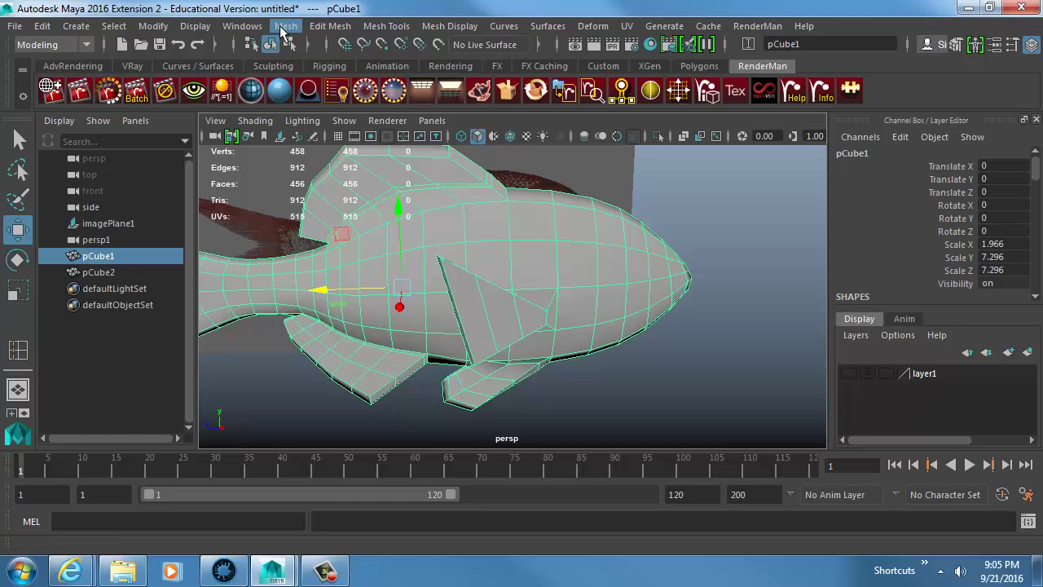
pyautogui.click(282, 28)
pyautogui.click(438, 246)
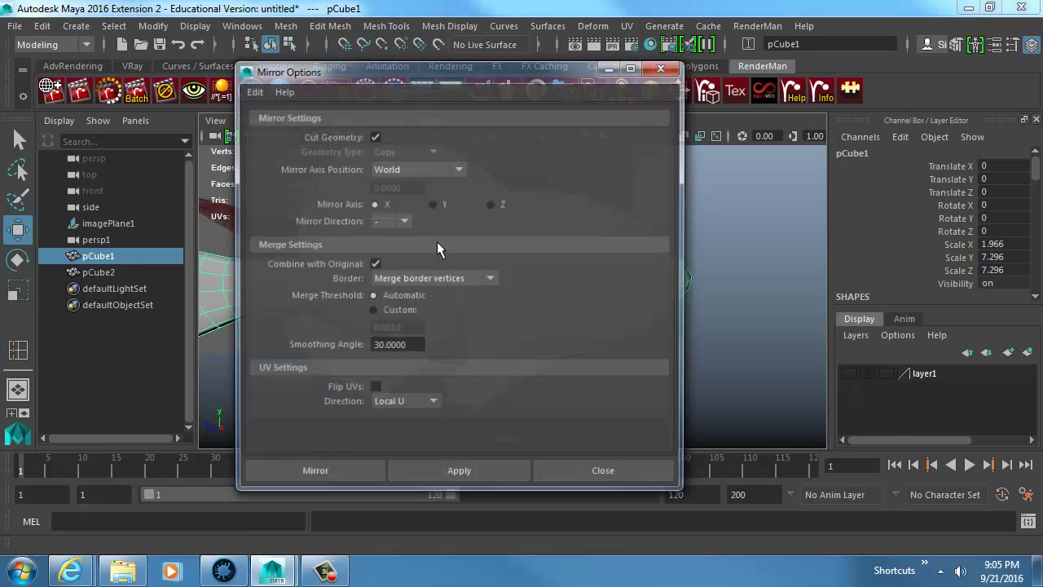
pyautogui.moveTo(430, 80); pyautogui.dragTo(743, 42)
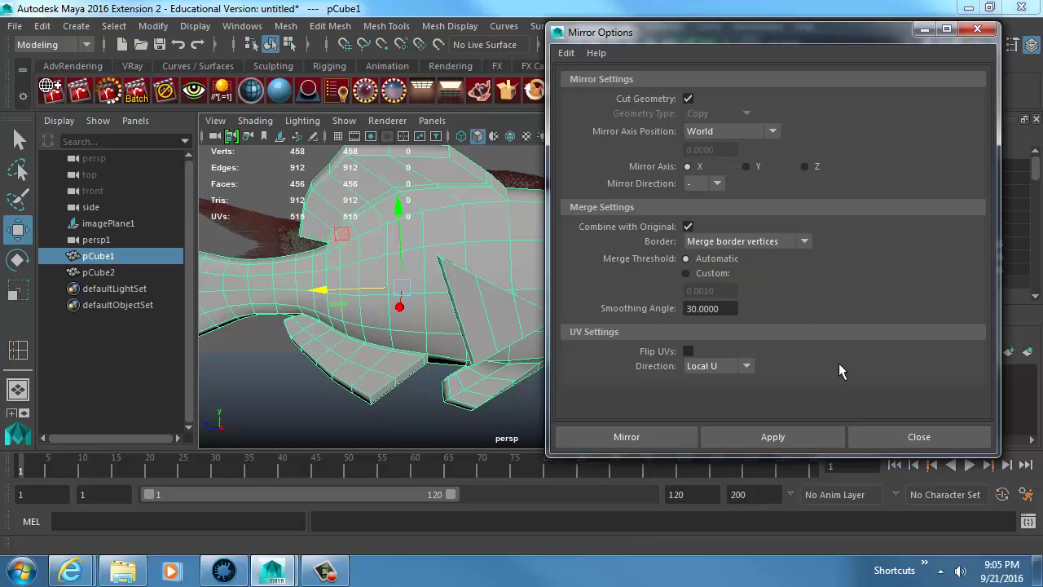
pyautogui.keyDown('alt'); pyautogui.moveTo(471, 263); pyautogui.dragTo(361, 273); pyautogui.keyUp('alt')
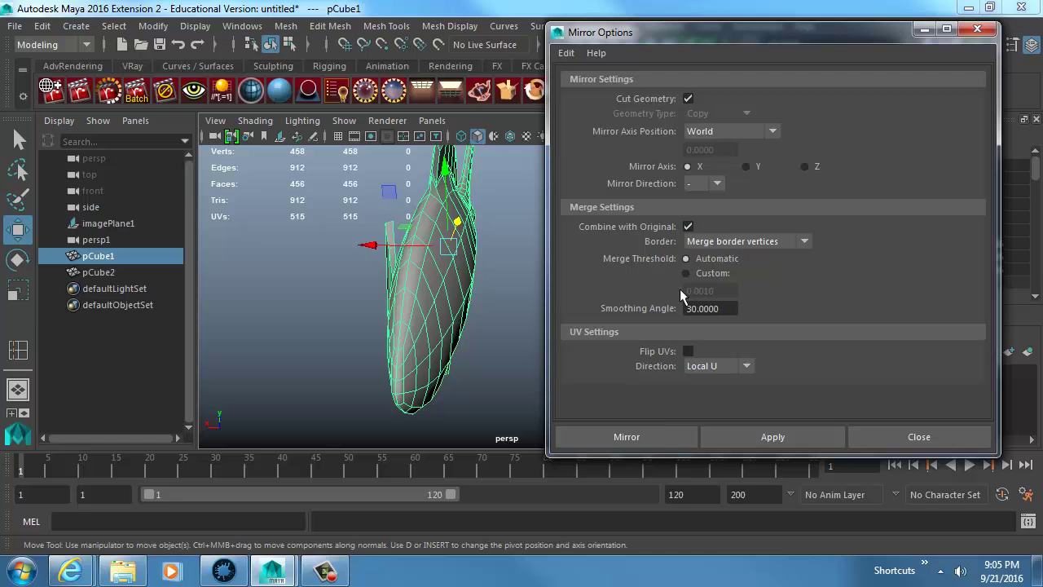
pyautogui.click(629, 437)
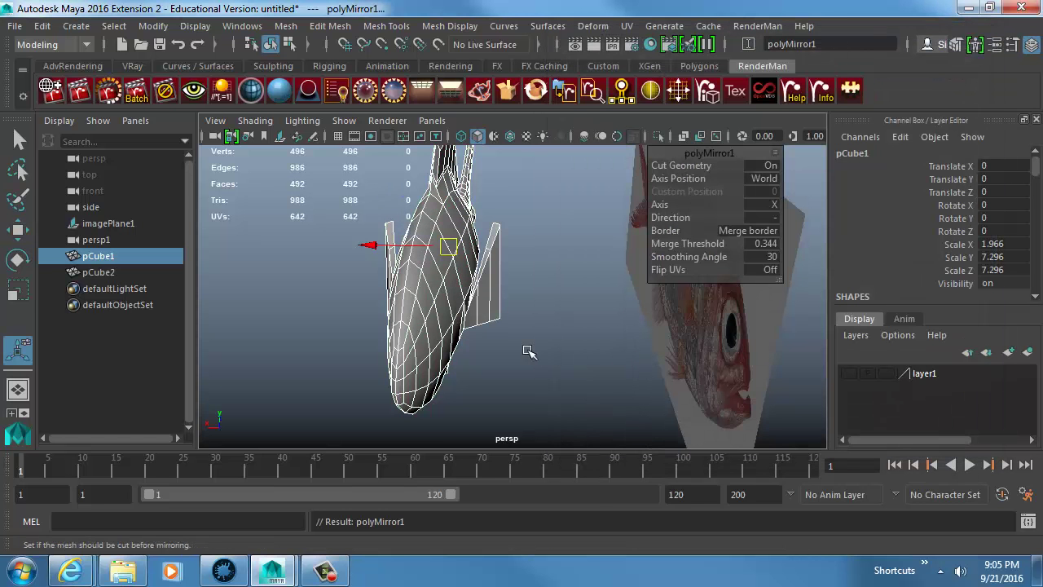
# - Set the mirror's merge threshold to 0.001
pyautogui.moveTo(507, 362); pyautogui.dragTo(524, 327)
pyautogui.scroll(-8, 937, 255)
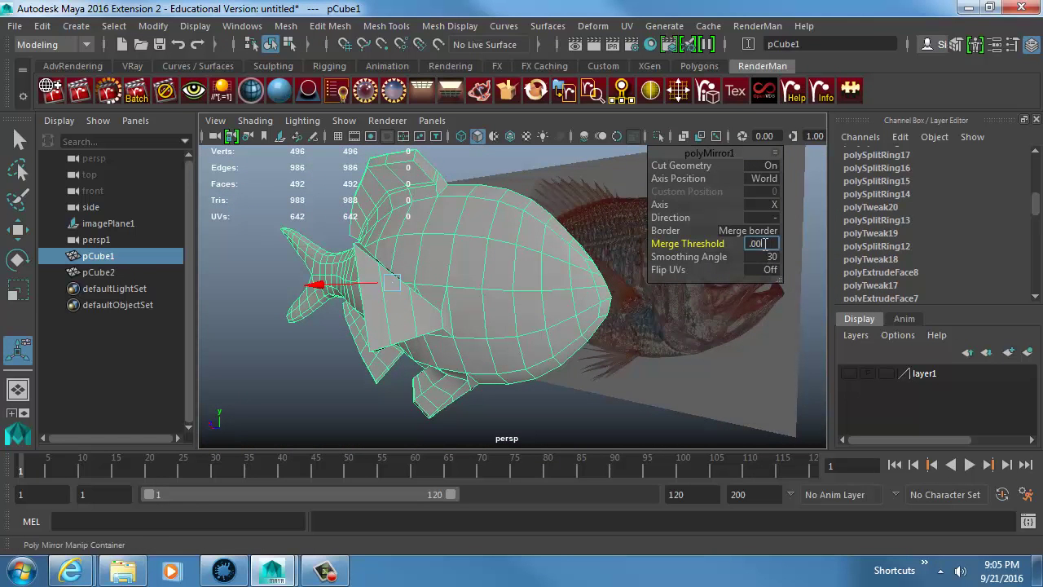
pyautogui.keyDown('alt'); pyautogui.moveTo(433, 328); pyautogui.dragTo(656, 235); pyautogui.keyUp('alt')
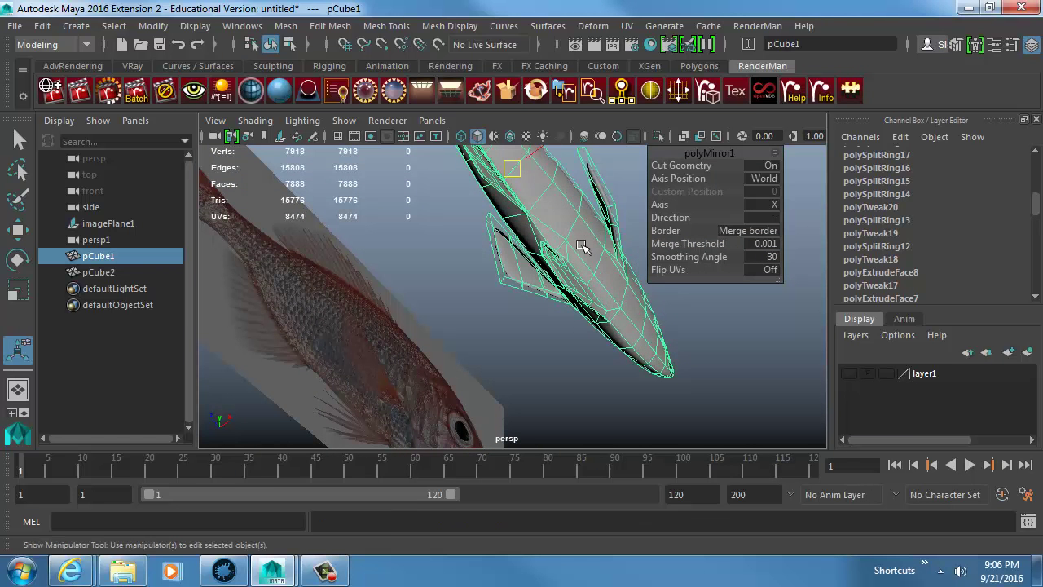
# - Examine the mirrored fish in smooth preview from several angles, including its fins, and turn the preview off
pyautogui.click(604, 343)
pyautogui.keyDown('alt'); pyautogui.moveTo(604, 343); pyautogui.dragTo(580, 300); pyautogui.keyUp('alt')
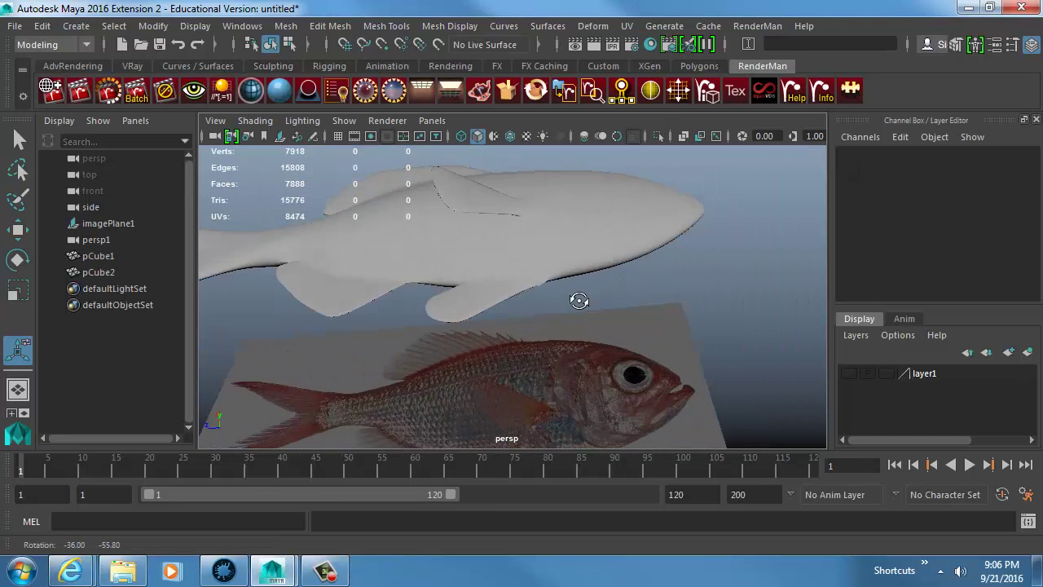
pyautogui.scroll(5, 657, 293)
pyautogui.keyDown('alt'); pyautogui.moveTo(665, 295); pyautogui.dragTo(409, 261); pyautogui.keyUp('alt')
pyautogui.click(547, 286)
pyautogui.press('1')
# - Select the adjacent centre-line vertices on the belly near the front of the anal fin and scale them flat along X
pyautogui.keyDown('alt'); pyautogui.moveTo(410, 262); pyautogui.dragTo(519, 248, button='middle'); pyautogui.keyUp('alt')
pyautogui.keyDown('alt'); pyautogui.moveTo(519, 248); pyautogui.dragTo(580, 237); pyautogui.keyUp('alt')
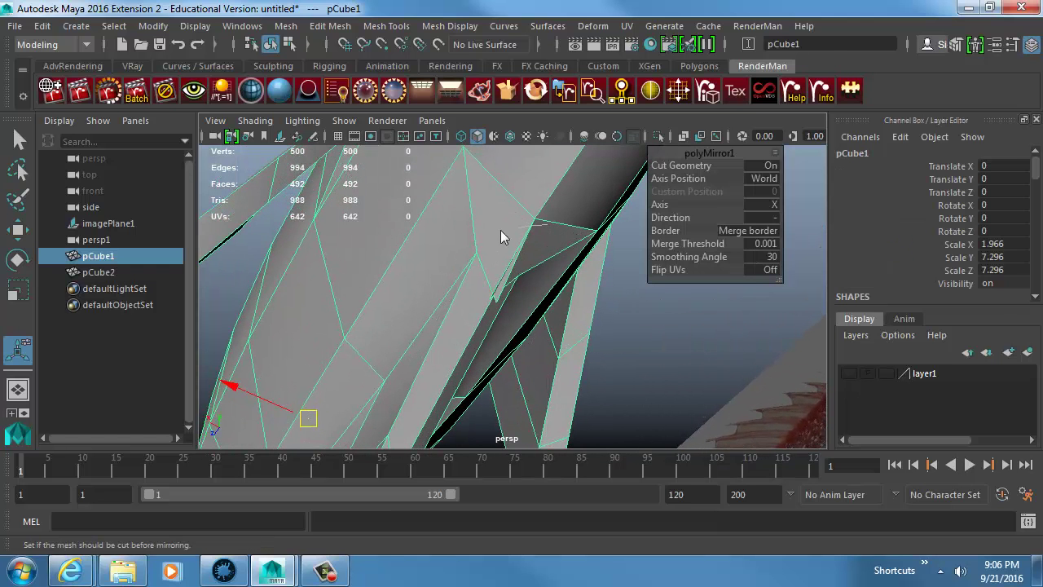
pyautogui.moveTo(501, 230); pyautogui.dragTo(448, 231, button='right')
pyautogui.click(494, 299)
pyautogui.keyDown('shift'); pyautogui.click(493, 298); pyautogui.keyUp('shift')
pyautogui.press('f')
pyautogui.keyDown('alt'); pyautogui.moveTo(504, 304); pyautogui.dragTo(564, 297); pyautogui.keyUp('alt')
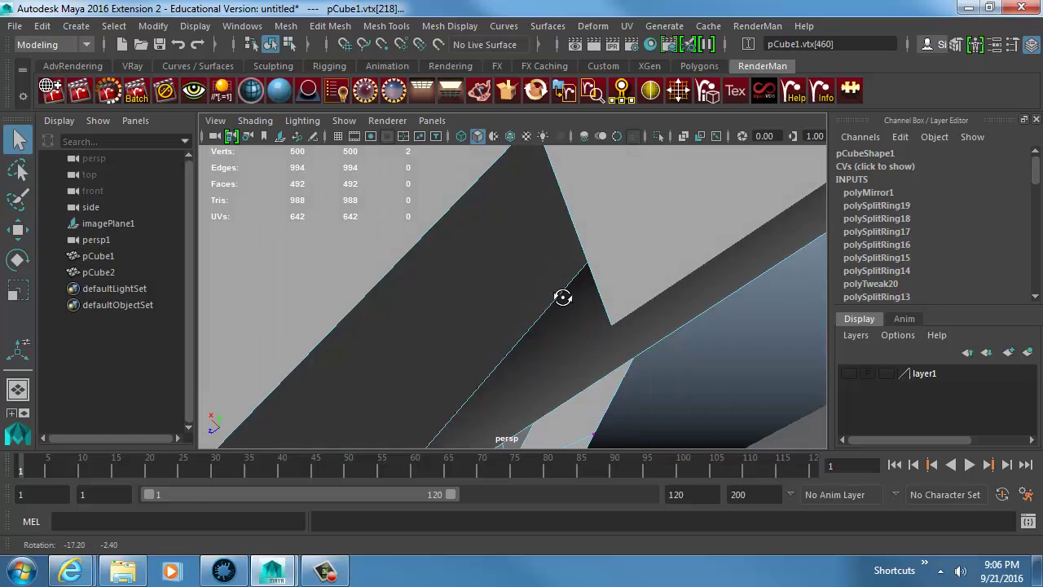
pyautogui.keyDown('alt'); pyautogui.moveTo(563, 296); pyautogui.dragTo(497, 296, button='right'); pyautogui.keyUp('alt')
pyautogui.keyDown('alt'); pyautogui.moveTo(508, 293); pyautogui.dragTo(683, 314); pyautogui.keyUp('alt')
pyautogui.press('r')
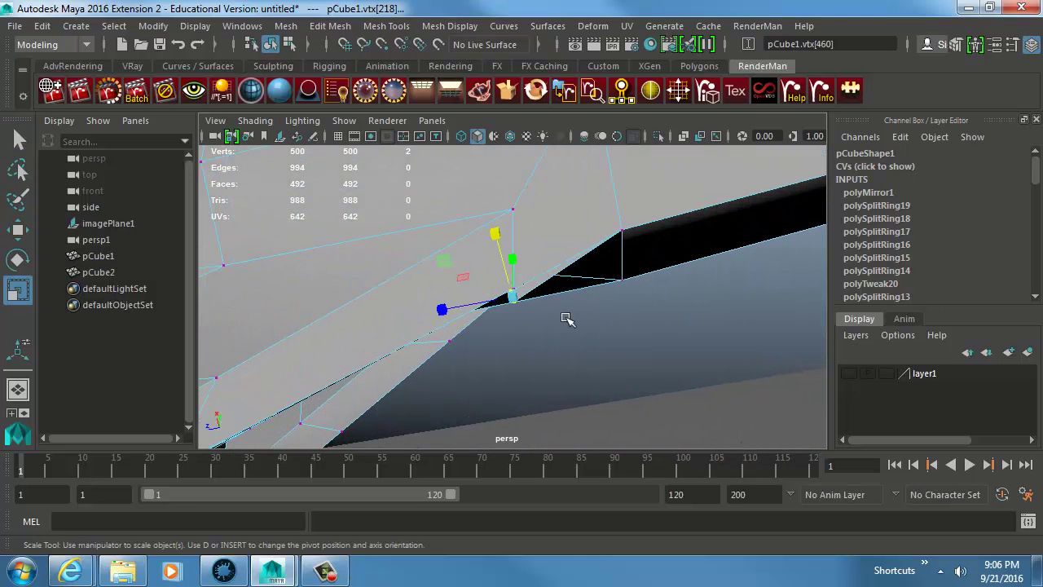
pyautogui.keyDown('alt'); pyautogui.moveTo(563, 318); pyautogui.dragTo(477, 295); pyautogui.keyUp('alt')
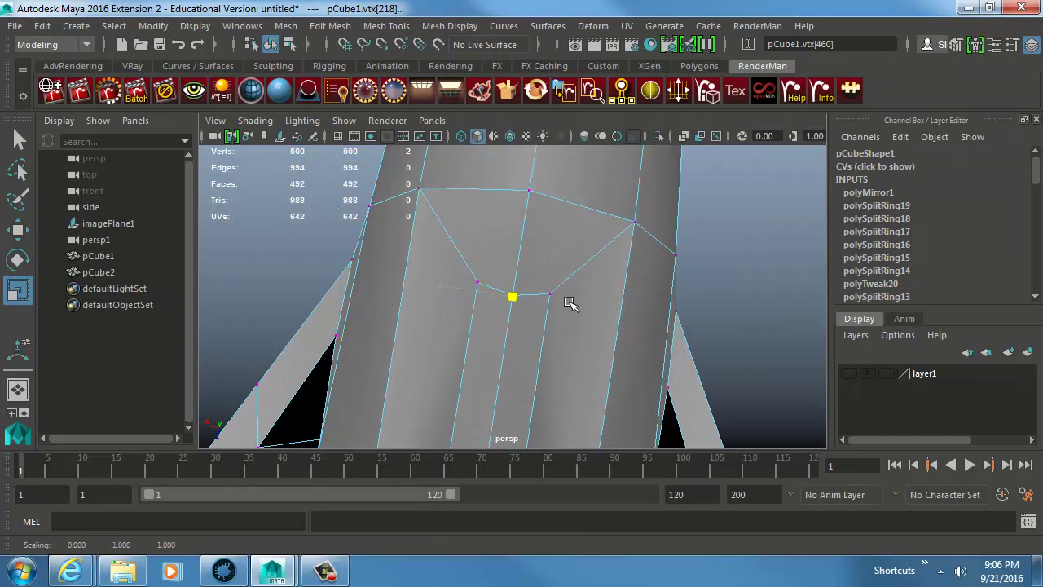
pyautogui.keyDown('alt'); pyautogui.moveTo(589, 304); pyautogui.dragTo(559, 316); pyautogui.keyUp('alt')
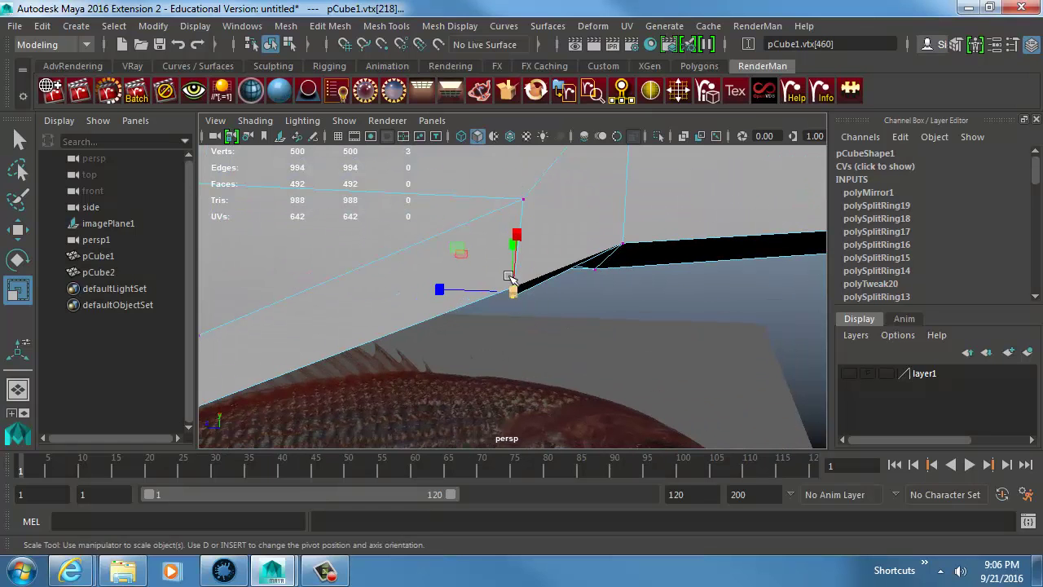
# - Merge the three selected belly vertices into one at their centre, adjust its position, and return to object mode
pyautogui.click(330, 25)
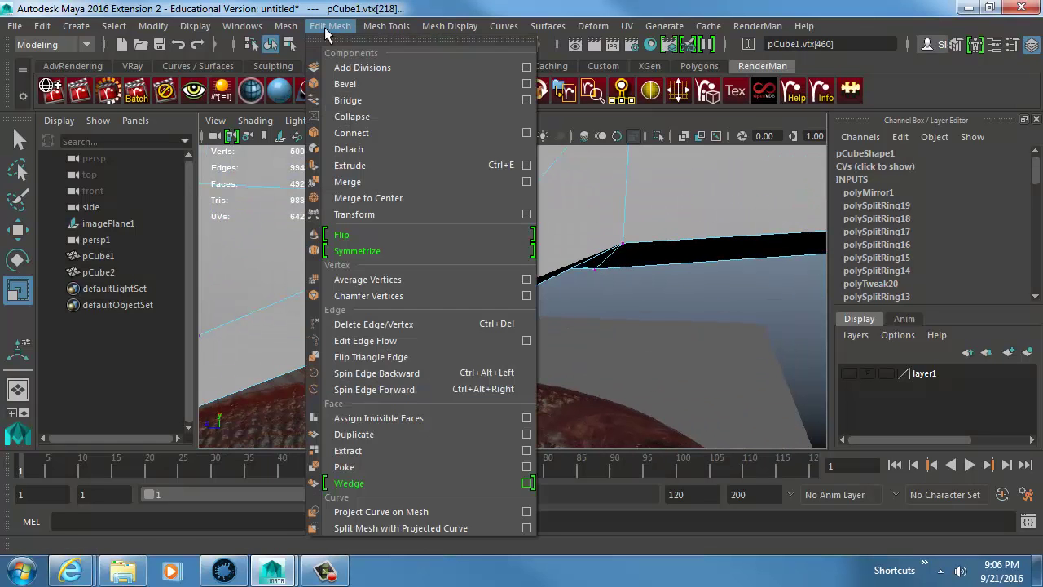
pyautogui.click(399, 213)
pyautogui.keyDown('alt'); pyautogui.moveTo(442, 221); pyautogui.dragTo(531, 252); pyautogui.keyUp('alt')
pyautogui.press('w')
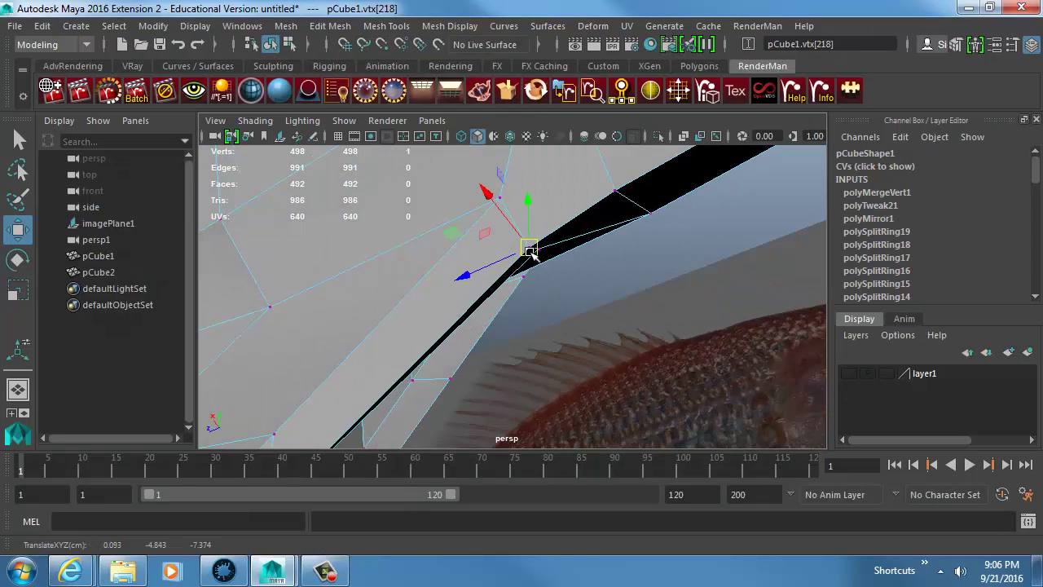
pyautogui.scroll(-6, 611, 282)
pyautogui.keyDown('alt'); pyautogui.moveTo(622, 281); pyautogui.dragTo(416, 265); pyautogui.keyUp('alt')
pyautogui.moveTo(415, 264); pyautogui.dragTo(451, 225, button='right')
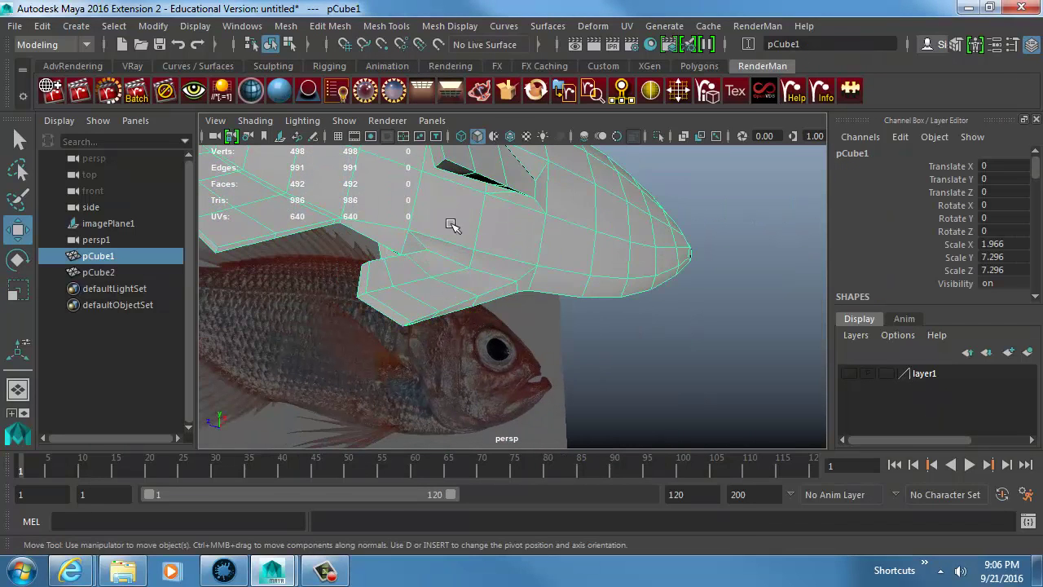
# - Compare the fish with smooth preview on and off from several angles, leaving the preview off
pyautogui.press('3')
pyautogui.click(559, 342)
pyautogui.keyDown('alt'); pyautogui.moveTo(559, 342); pyautogui.dragTo(547, 312); pyautogui.keyUp('alt')
pyautogui.scroll(-8, 491, 369)
pyautogui.click(609, 297)
pyautogui.press('1')
pyautogui.press('3')
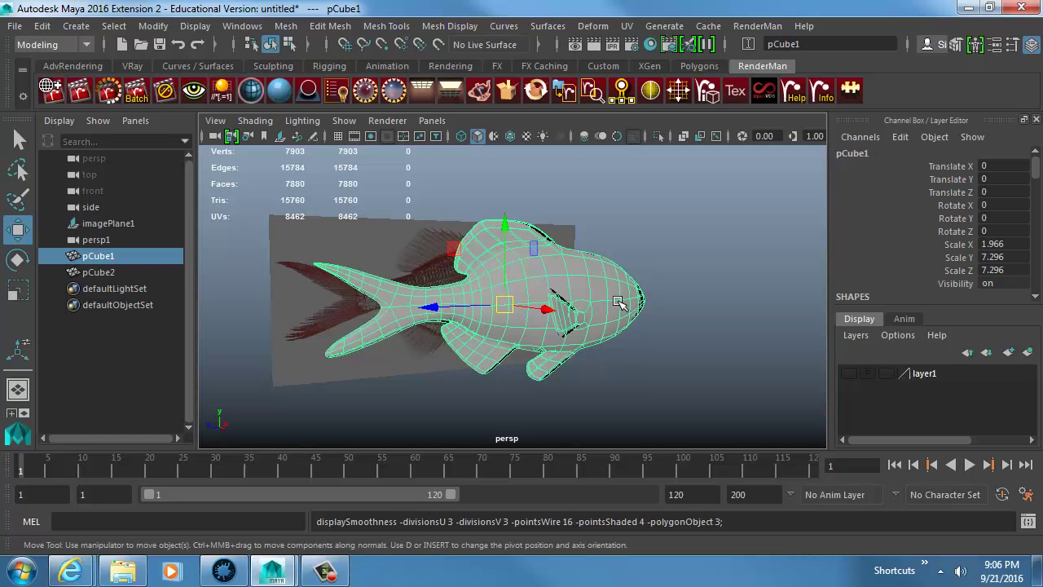
pyautogui.press('1')
pyautogui.keyDown('alt'); pyautogui.moveTo(623, 311); pyautogui.dragTo(533, 342); pyautogui.keyUp('alt')
pyautogui.scroll(5, 624, 371)
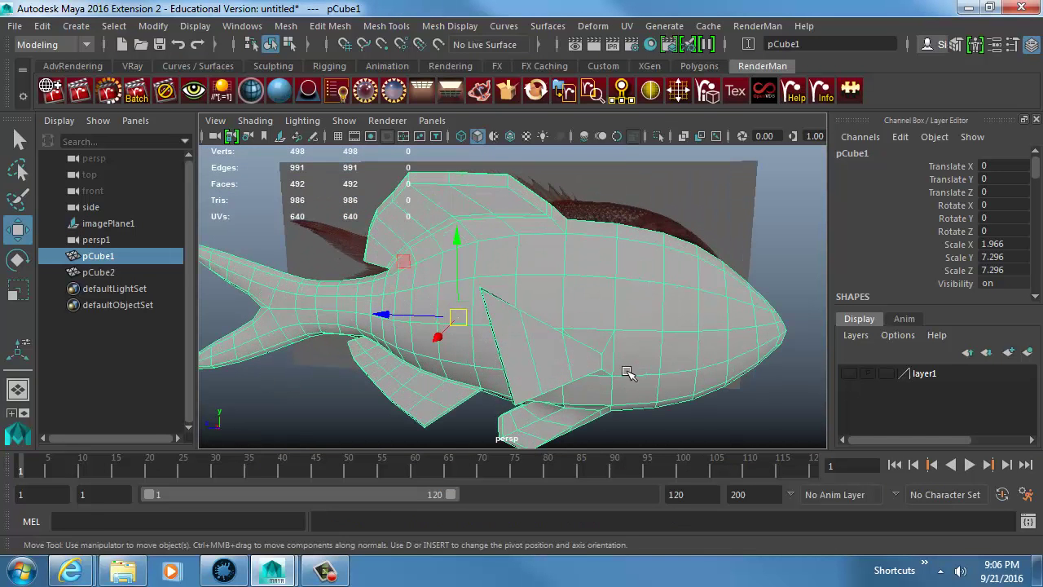
pyautogui.press('3')
pyautogui.keyDown('alt'); pyautogui.moveTo(622, 366); pyautogui.dragTo(582, 361, button='right'); pyautogui.keyUp('alt')
pyautogui.press('1')
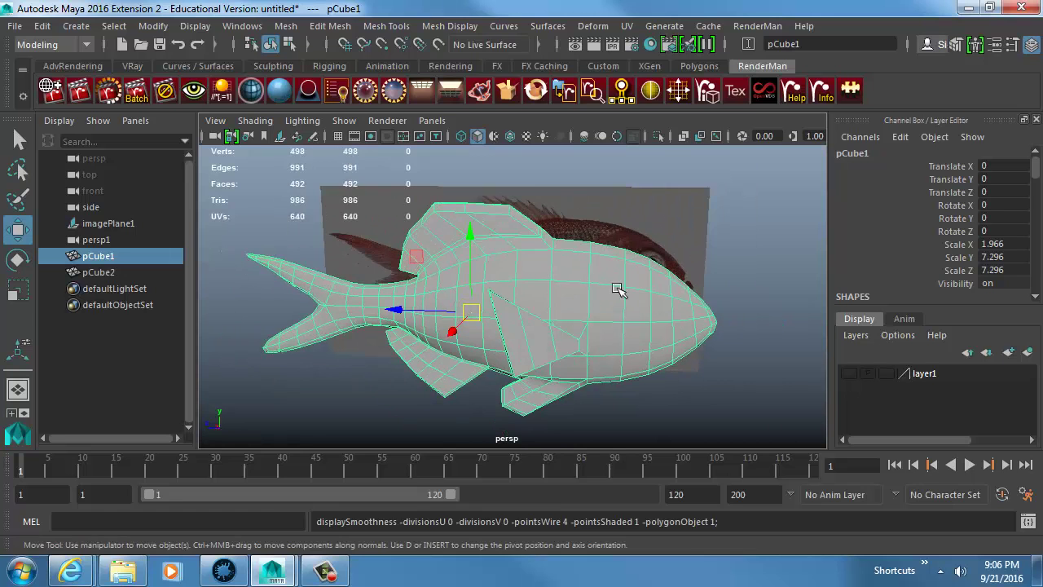
# - Assign a new Surface Shader material to the fish body
pyautogui.keyDown('alt'); pyautogui.moveTo(622, 291); pyautogui.dragTo(423, 252, button='middle'); pyautogui.keyUp('alt')
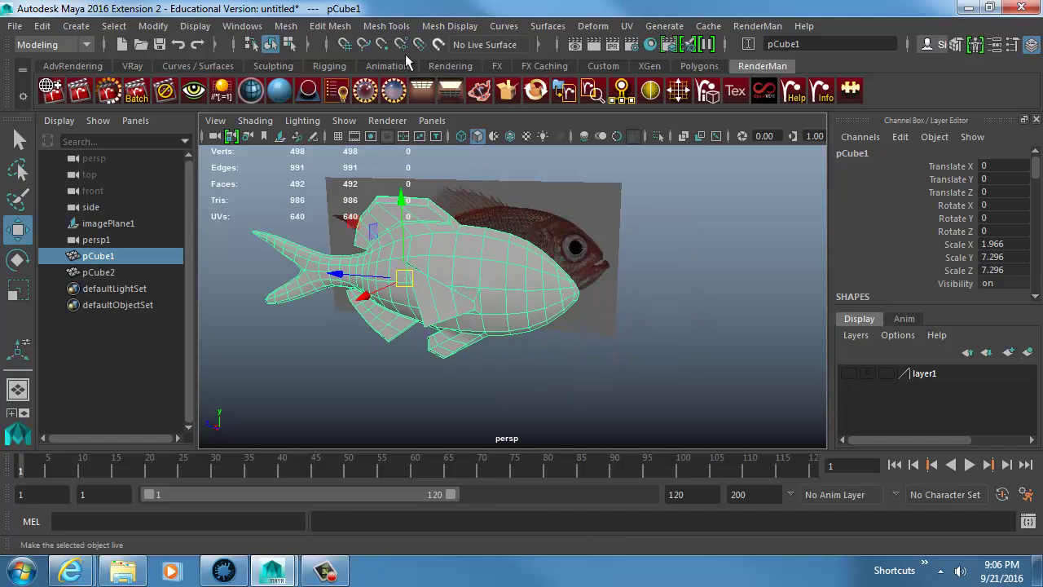
pyautogui.press('space')
pyautogui.click(317, 379)
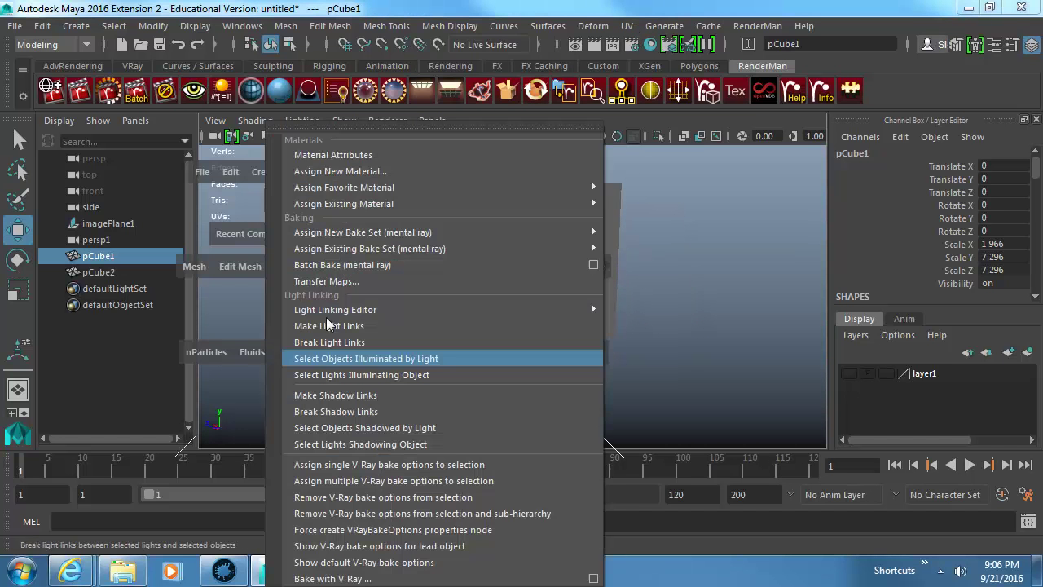
pyautogui.click(386, 171)
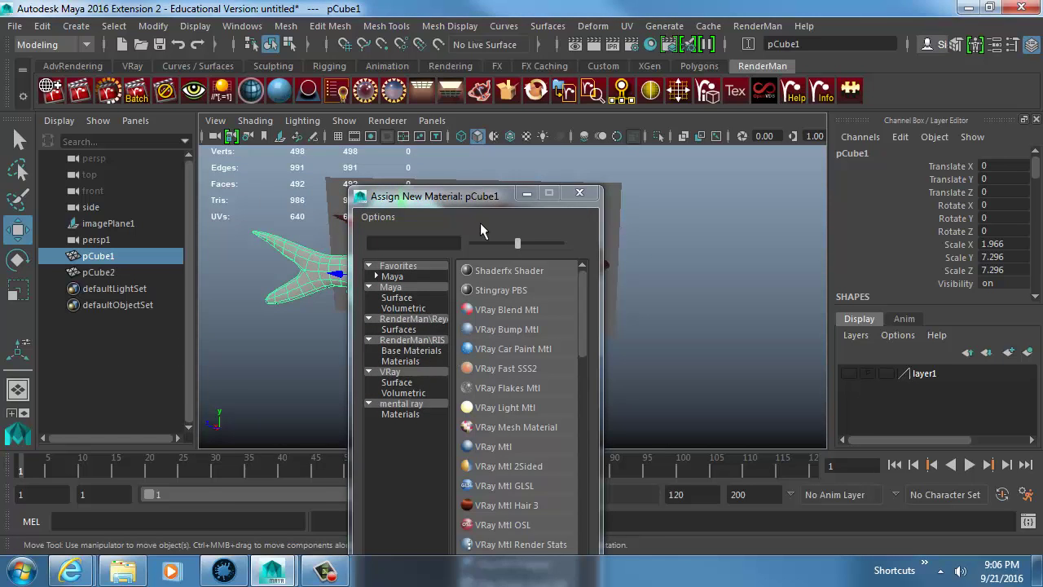
pyautogui.moveTo(462, 190); pyautogui.dragTo(345, 28)
pyautogui.click(298, 246)
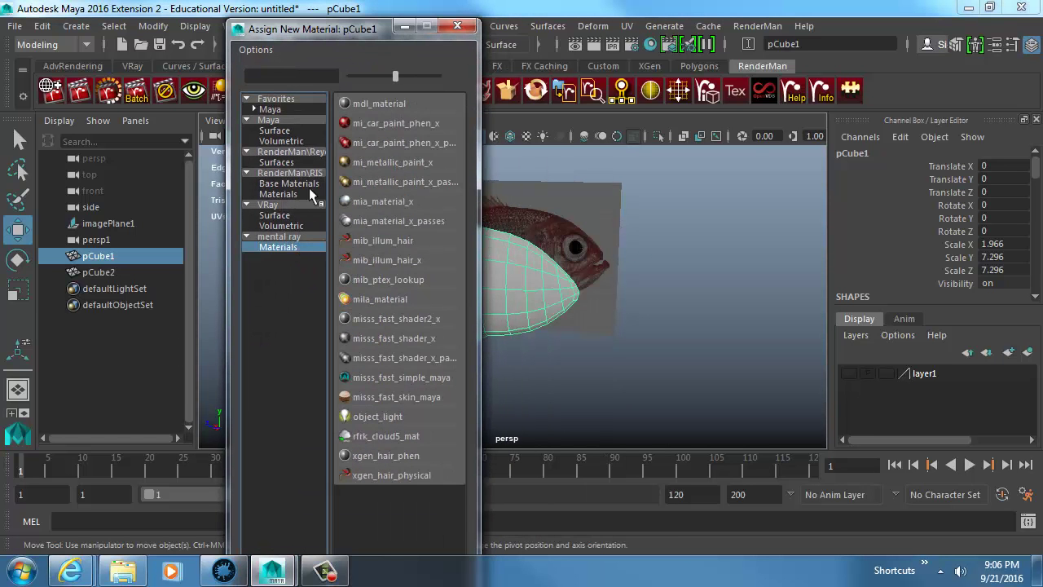
pyautogui.click(288, 163)
pyautogui.click(295, 132)
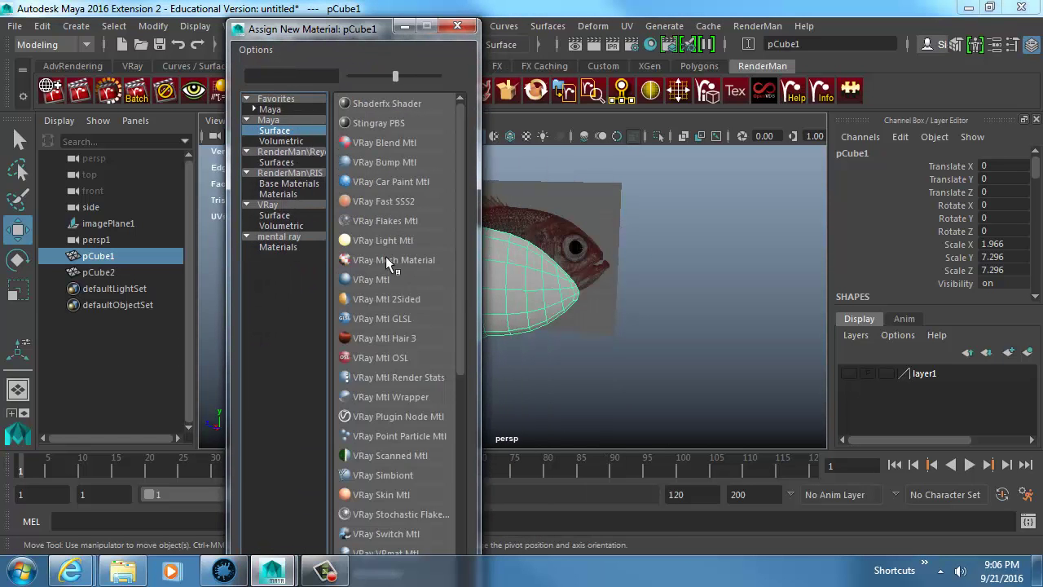
pyautogui.scroll(-6, 411, 372)
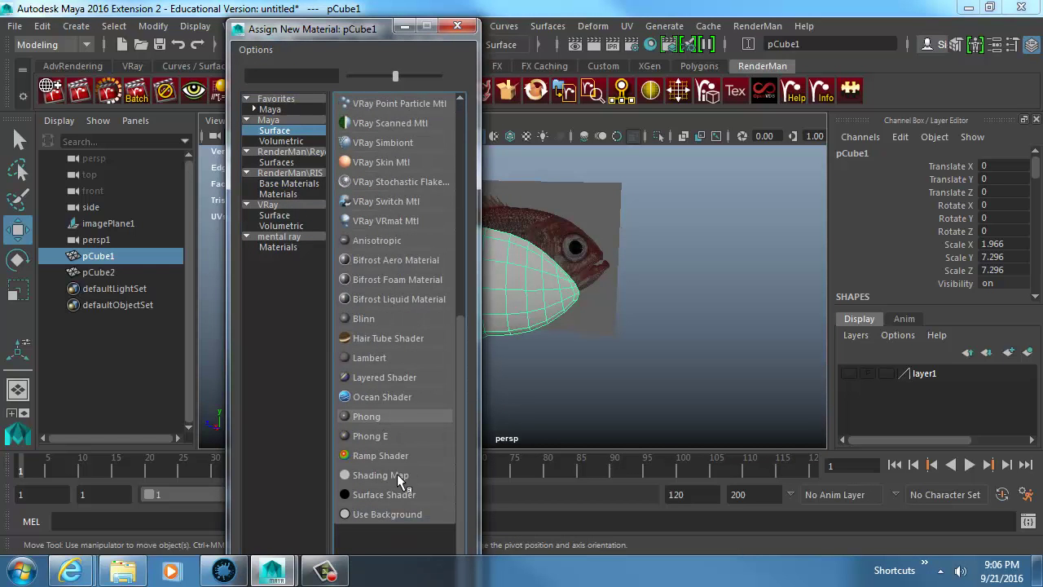
pyautogui.click(391, 491)
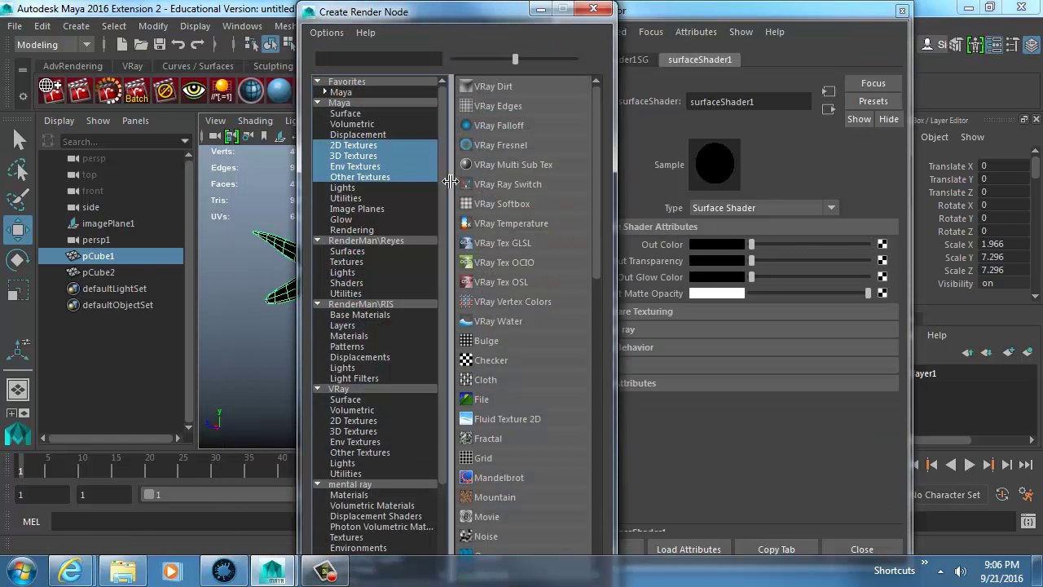
# - Connect a Checker texture to the surface shader's Out Color and display textures in the viewport
pyautogui.click(363, 147)
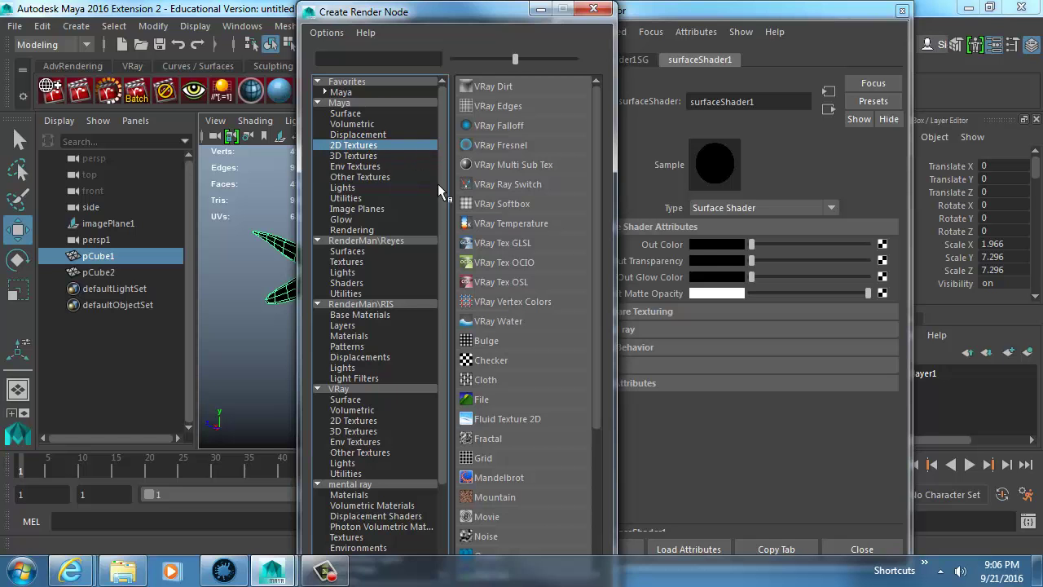
pyautogui.scroll(-2, 512, 341)
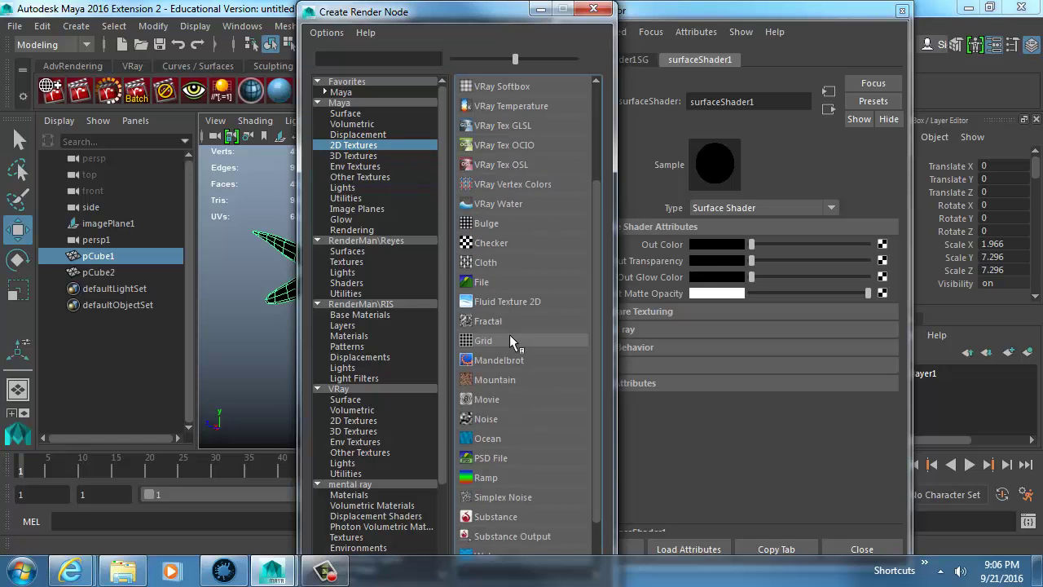
pyautogui.click(489, 243)
pyautogui.hotkey('ctrl', 'a')
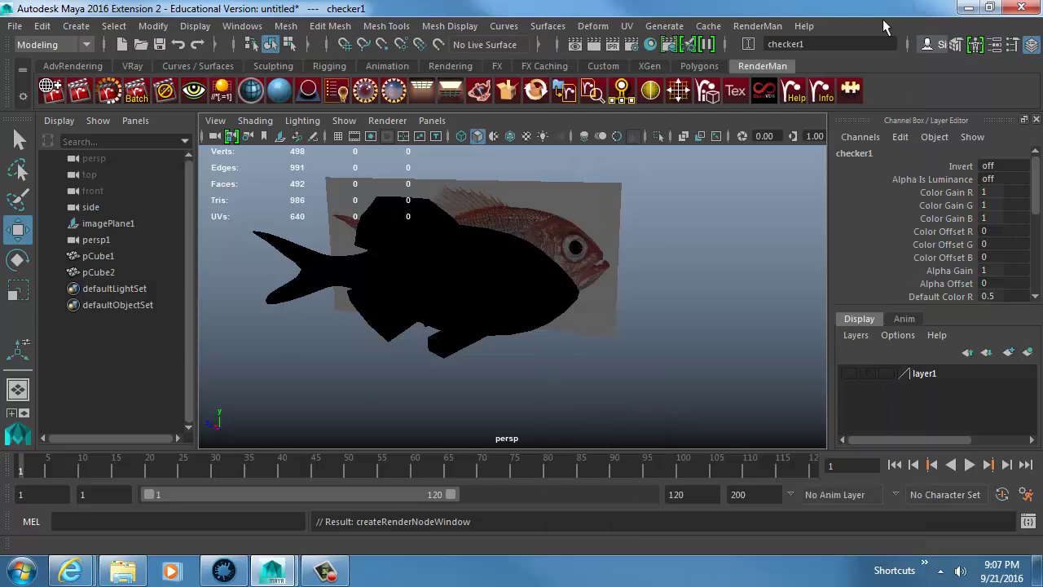
pyautogui.press('6')
pyautogui.keyDown('alt'); pyautogui.moveTo(595, 255); pyautogui.dragTo(485, 283); pyautogui.keyUp('alt')
# - Try a planar UV projection fitted to the best plane from the X axis with Keep image width/height ratio, and undo it
pyautogui.click(485, 283)
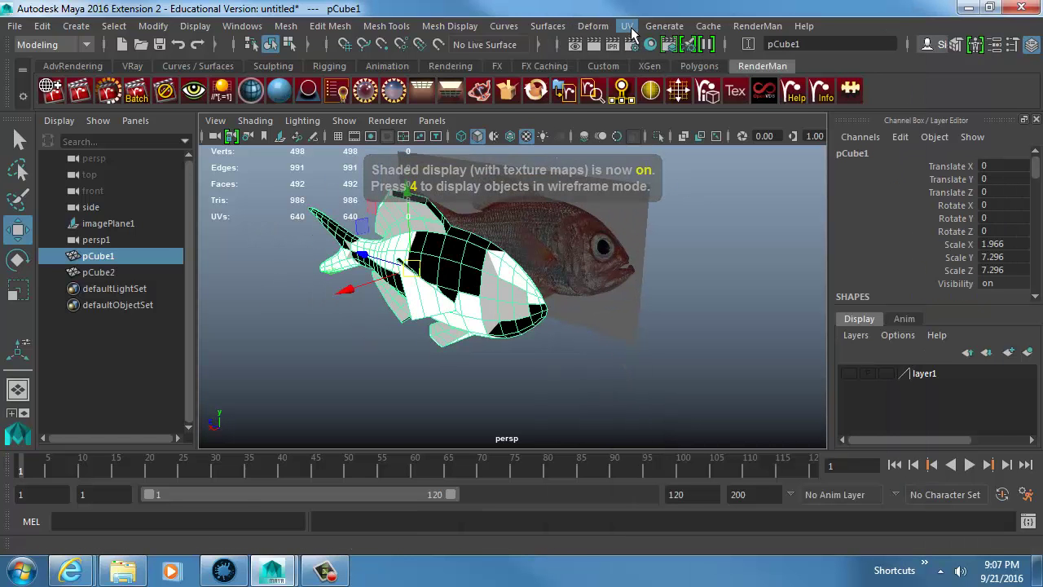
pyautogui.click(627, 26)
pyautogui.click(799, 170)
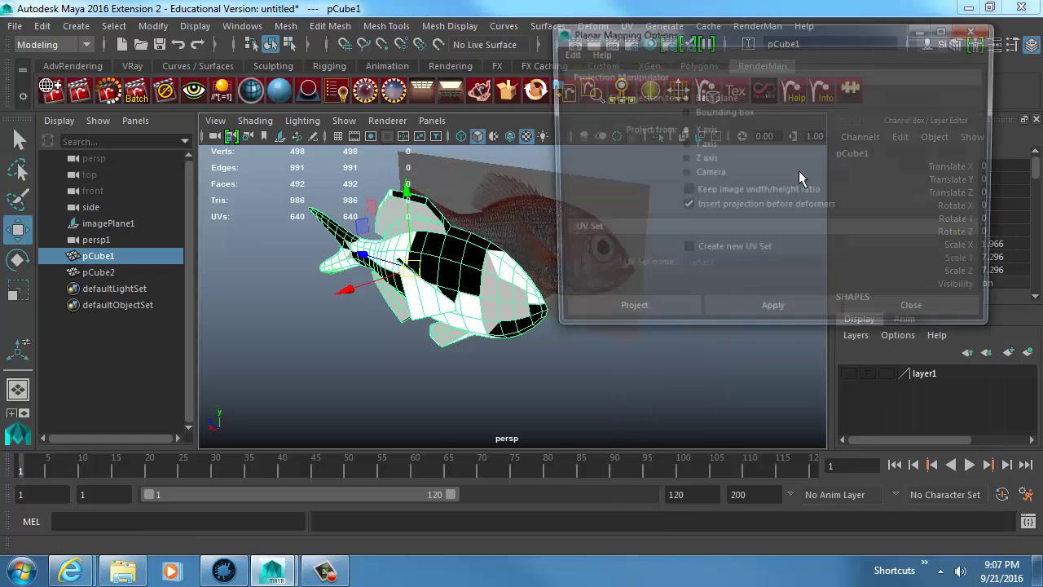
pyautogui.keyDown('alt'); pyautogui.moveTo(218, 426); pyautogui.dragTo(453, 316); pyautogui.keyUp('alt')
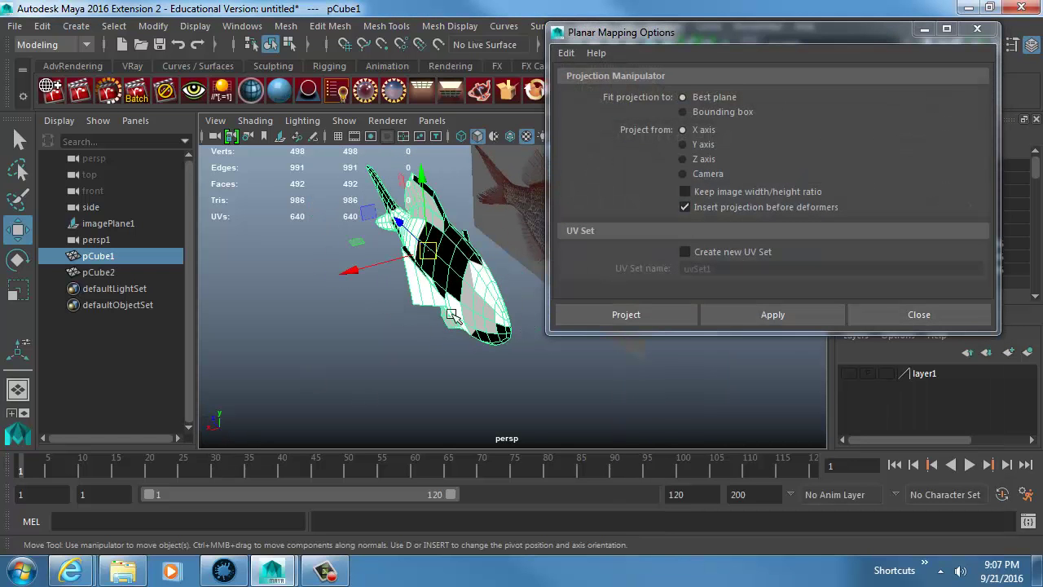
pyautogui.keyDown('alt'); pyautogui.moveTo(402, 270); pyautogui.dragTo(363, 249); pyautogui.keyUp('alt')
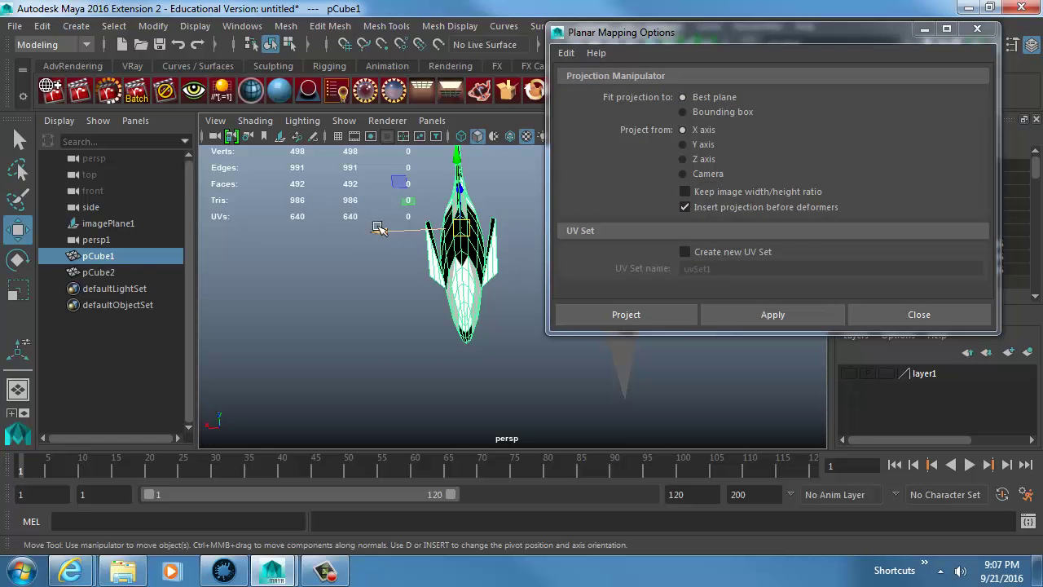
pyautogui.click(634, 313)
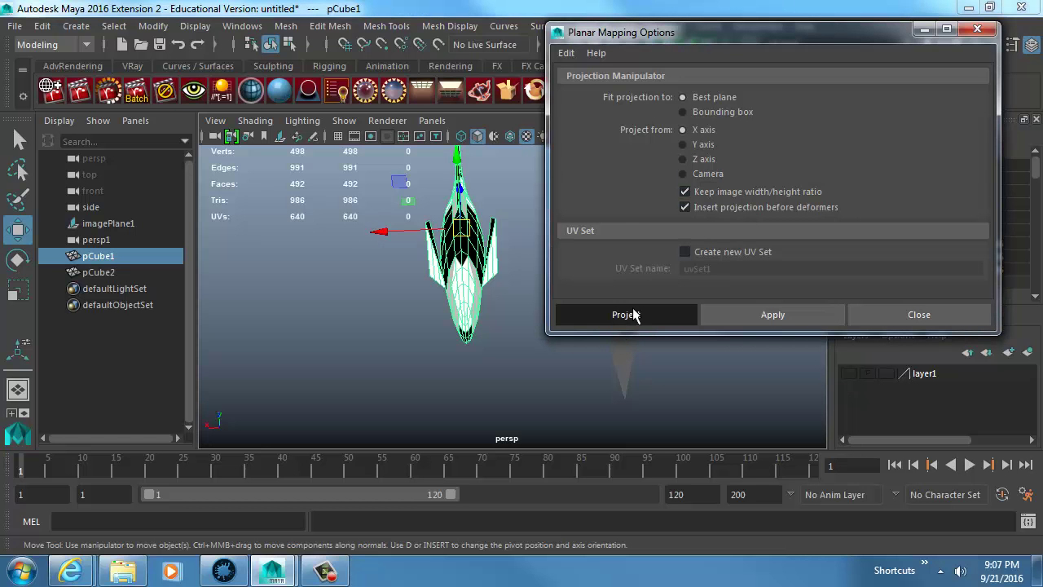
pyautogui.keyDown('alt'); pyautogui.moveTo(530, 334); pyautogui.dragTo(591, 324); pyautogui.keyUp('alt')
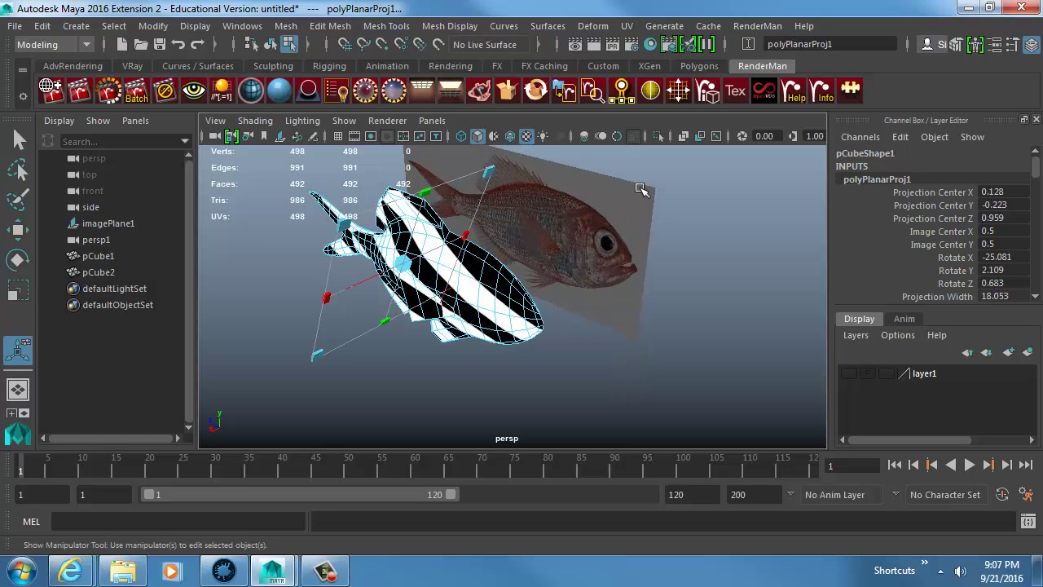
pyautogui.hotkey('ctrl', 'z')
pyautogui.keyDown('alt'); pyautogui.moveTo(583, 269); pyautogui.dragTo(538, 270); pyautogui.keyUp('alt')
pyautogui.hotkey('ctrl', 'z')
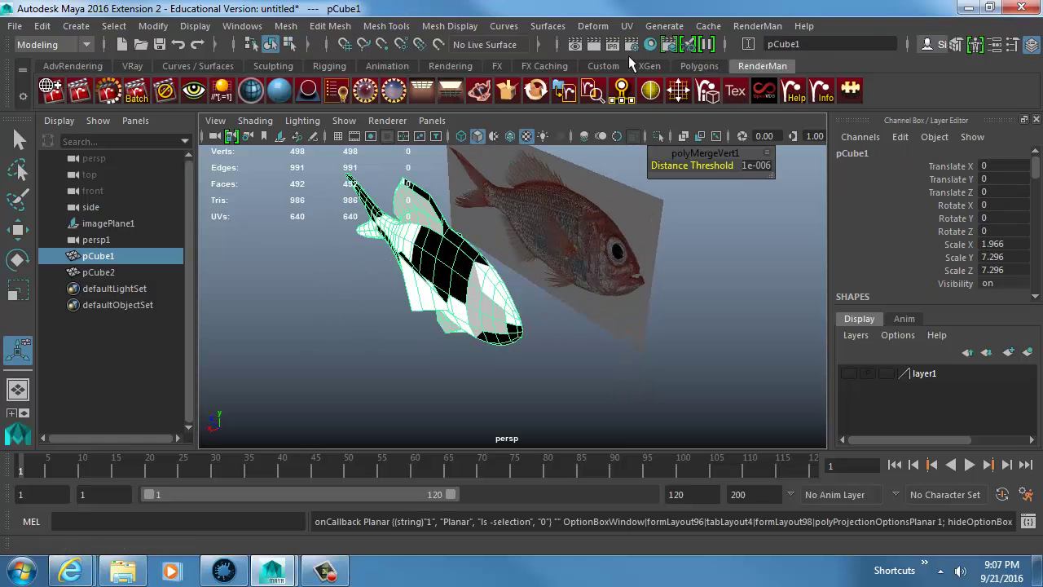
# - Apply a planar UV projection to the fish, fitted to the bounding box from the X axis and keeping the image width/height ratio
pyautogui.click(626, 25)
pyautogui.click(815, 173)
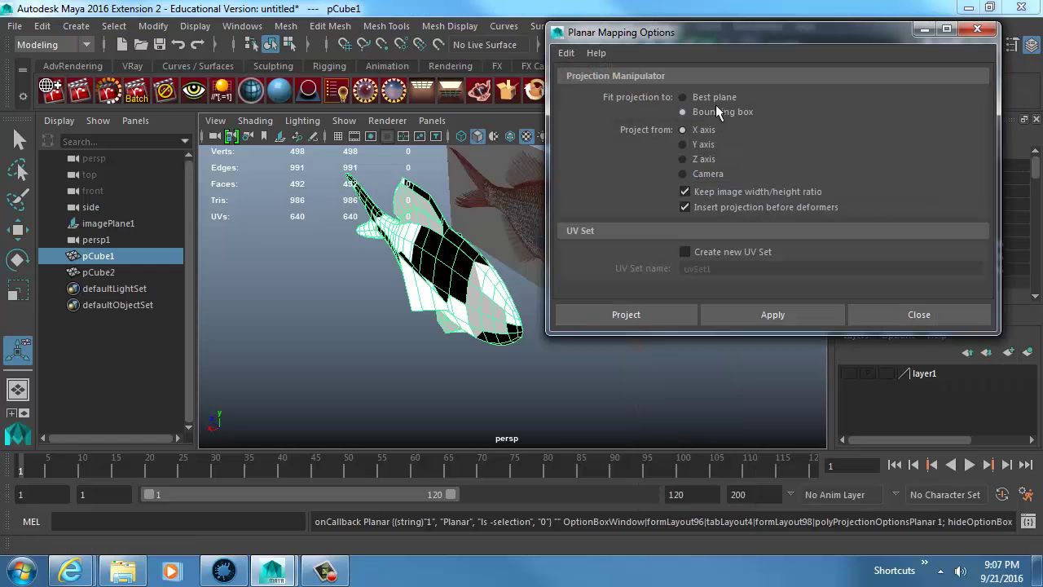
pyautogui.click(652, 325)
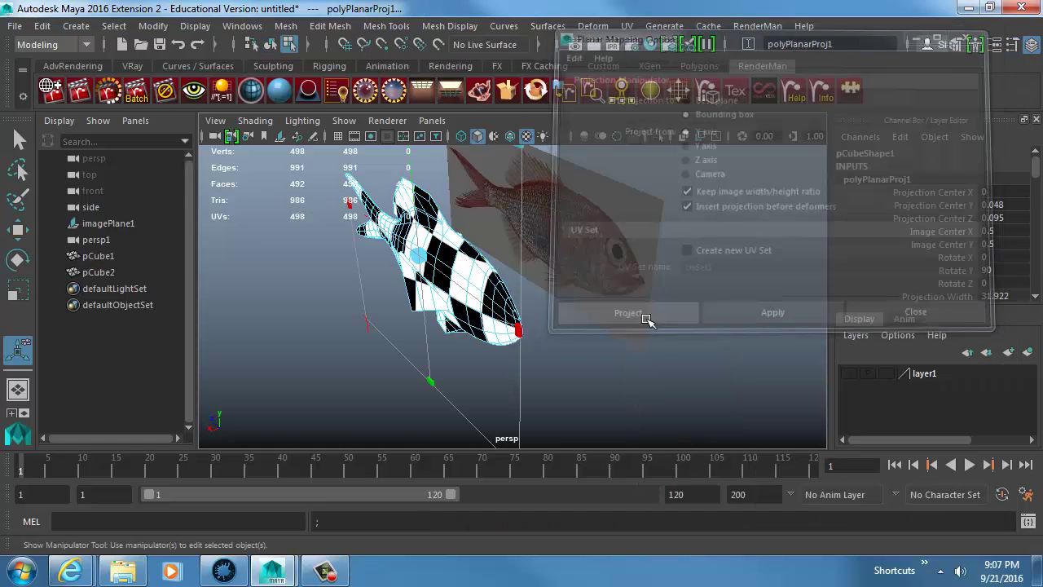
# - Select the centre-line edge loop running over the fish's head and add the centre-line edges on the underside behind the fin
pyautogui.keyDown('alt'); pyautogui.moveTo(648, 322); pyautogui.dragTo(626, 375); pyautogui.keyUp('alt')
pyautogui.keyDown('alt'); pyautogui.moveTo(460, 302); pyautogui.dragTo(472, 263); pyautogui.keyUp('alt')
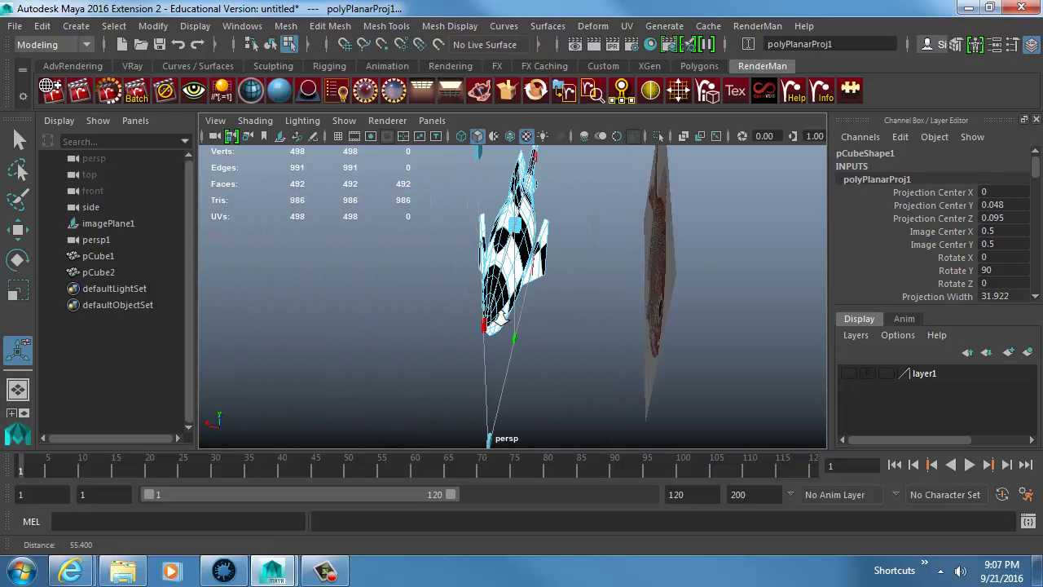
pyautogui.scroll(6, 468, 261)
pyautogui.press('q')
pyautogui.doubleClick(458, 274)
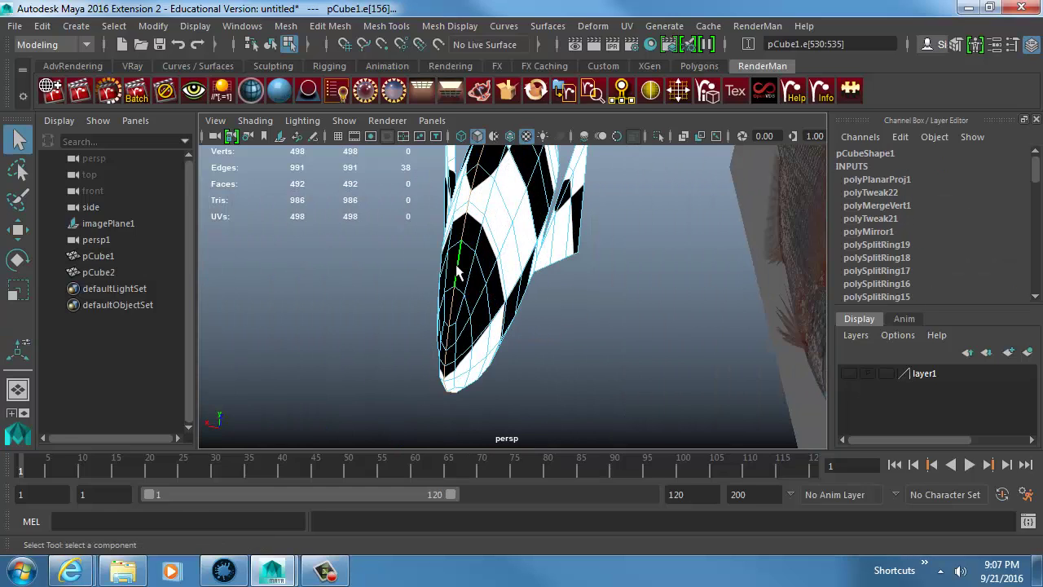
pyautogui.keyDown('alt'); pyautogui.moveTo(523, 312); pyautogui.dragTo(661, 256); pyautogui.keyUp('alt')
pyautogui.keyDown('alt'); pyautogui.moveTo(575, 222); pyautogui.dragTo(622, 379, button='middle'); pyautogui.keyUp('alt')
pyautogui.keyDown('alt'); pyautogui.moveTo(507, 264); pyautogui.dragTo(601, 294); pyautogui.keyUp('alt')
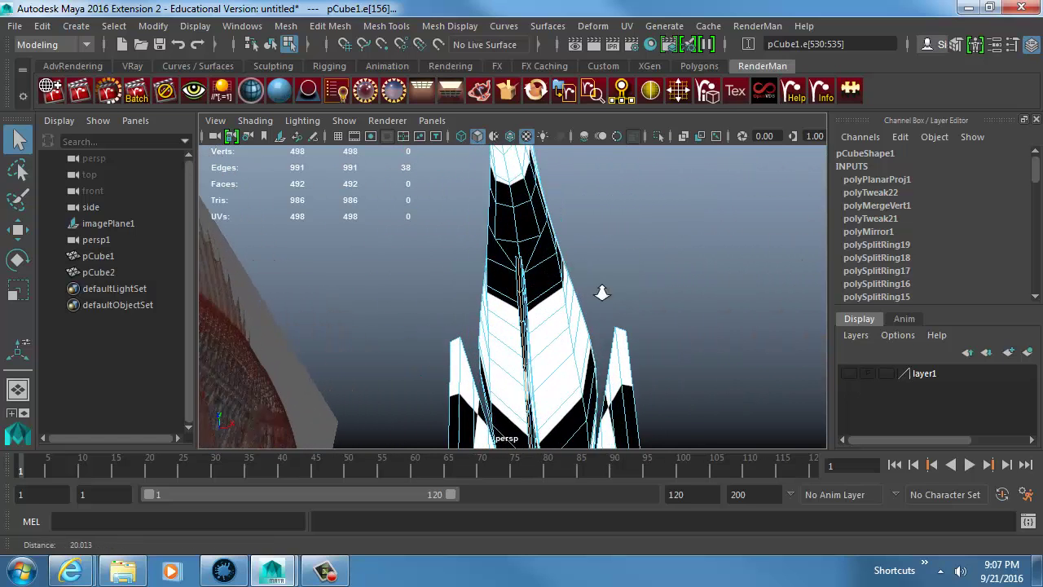
pyautogui.scroll(2, 600, 294)
pyautogui.keyDown('shift'); pyautogui.doubleClick(521, 223); pyautogui.keyUp('shift')
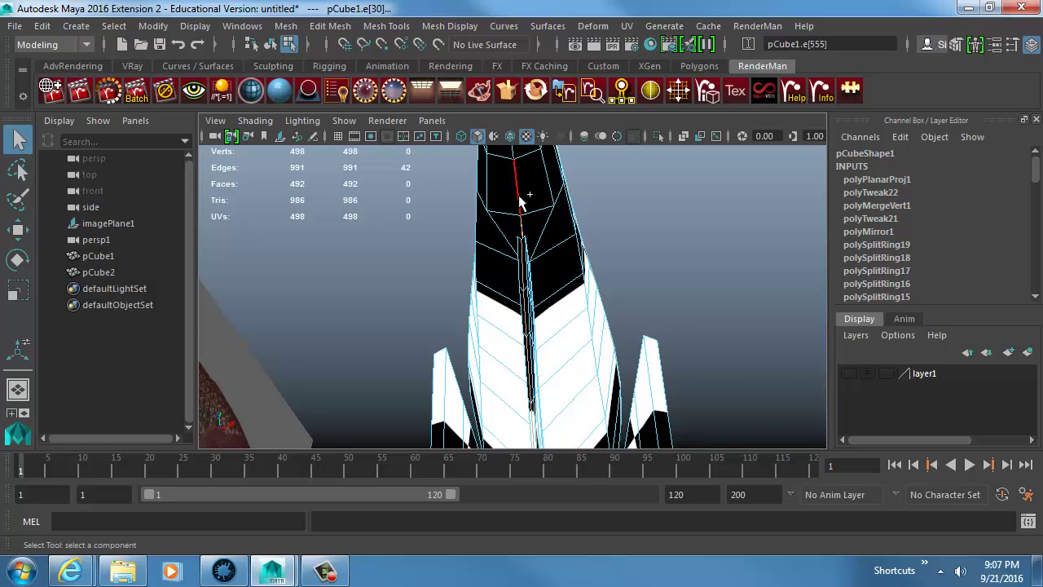
# - Cut the UV edges along the fish's upper centreline through the tail fin
pyautogui.keyDown('alt'); pyautogui.moveTo(536, 194); pyautogui.dragTo(444, 269); pyautogui.keyUp('alt')
pyautogui.keyDown('alt'); pyautogui.moveTo(445, 269); pyautogui.dragTo(433, 351, button='middle'); pyautogui.keyUp('alt')
pyautogui.keyDown('alt'); pyautogui.moveTo(432, 351); pyautogui.dragTo(454, 340); pyautogui.keyUp('alt')
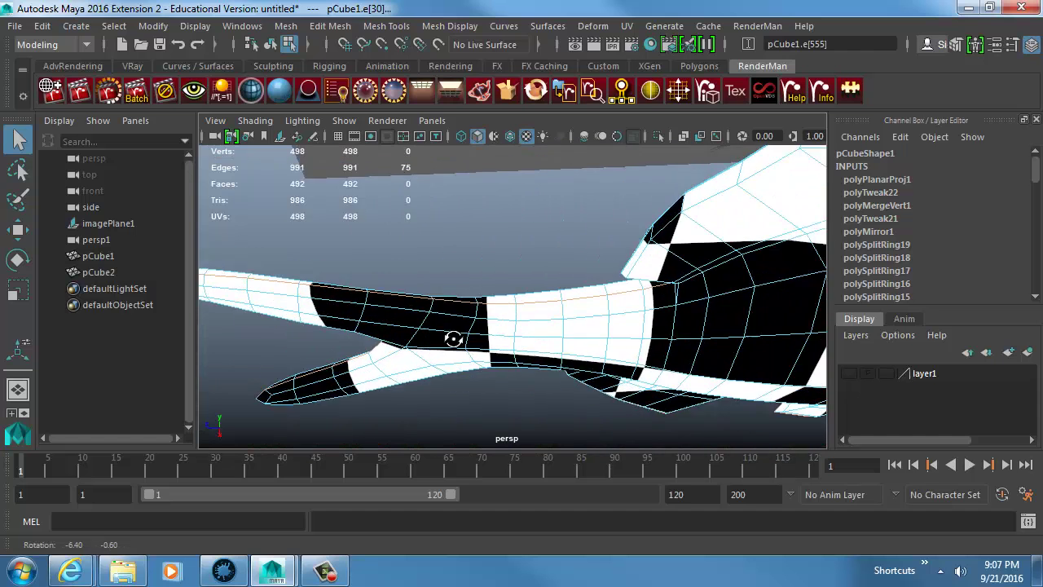
pyautogui.keyDown('alt'); pyautogui.moveTo(454, 334); pyautogui.dragTo(581, 311, button='middle'); pyautogui.keyUp('alt')
pyautogui.click(627, 27)
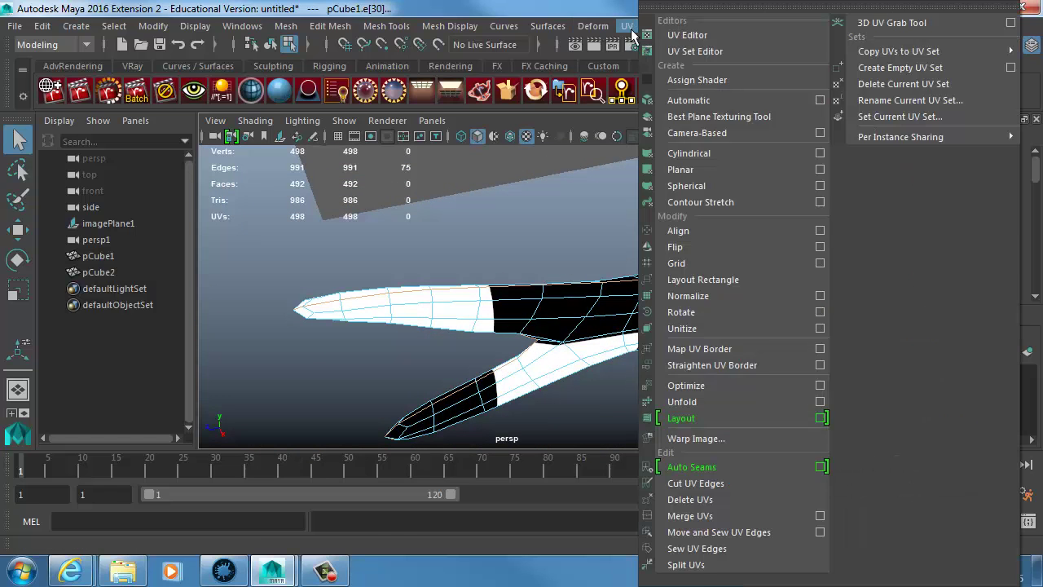
pyautogui.click(723, 483)
# - Cut the UV edges along the base of the dorsal fin where it joins the body
pyautogui.keyDown('alt'); pyautogui.moveTo(384, 351); pyautogui.dragTo(515, 278, button='right'); pyautogui.keyUp('alt')
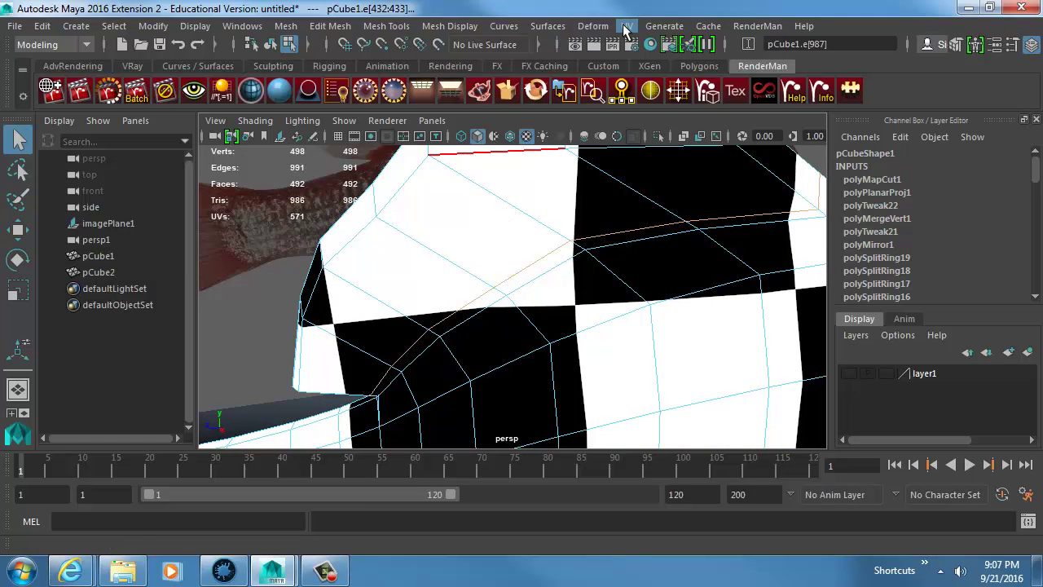
pyautogui.click(626, 27)
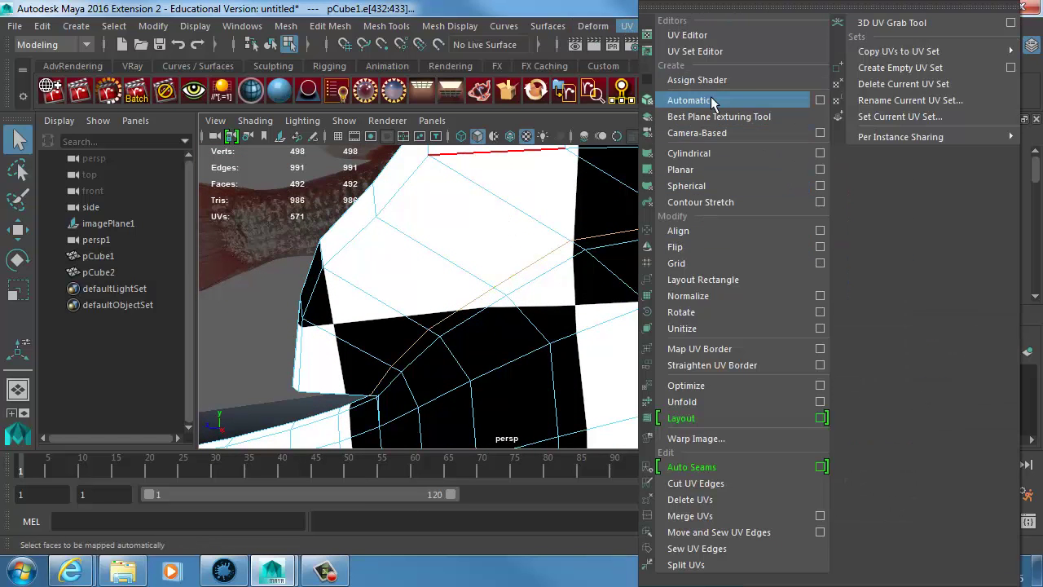
pyautogui.click(716, 489)
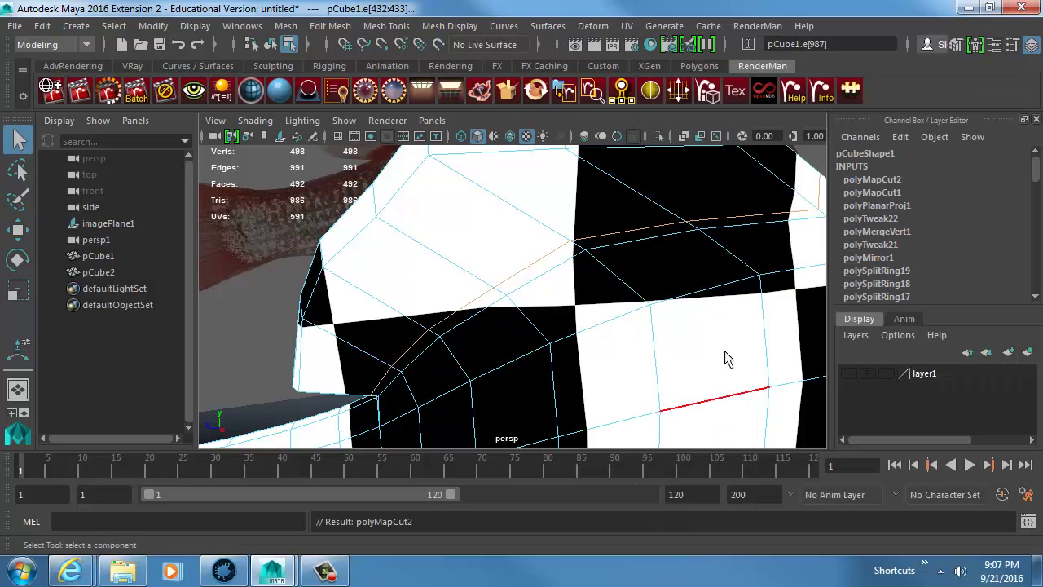
# - Cut the UV edges along the remaining fin bases, including the dorsal fin's other side
pyautogui.keyDown('alt'); pyautogui.moveTo(726, 356); pyautogui.dragTo(364, 229); pyautogui.keyUp('alt')
pyautogui.keyDown('alt'); pyautogui.moveTo(445, 259); pyautogui.dragTo(502, 302); pyautogui.keyUp('alt')
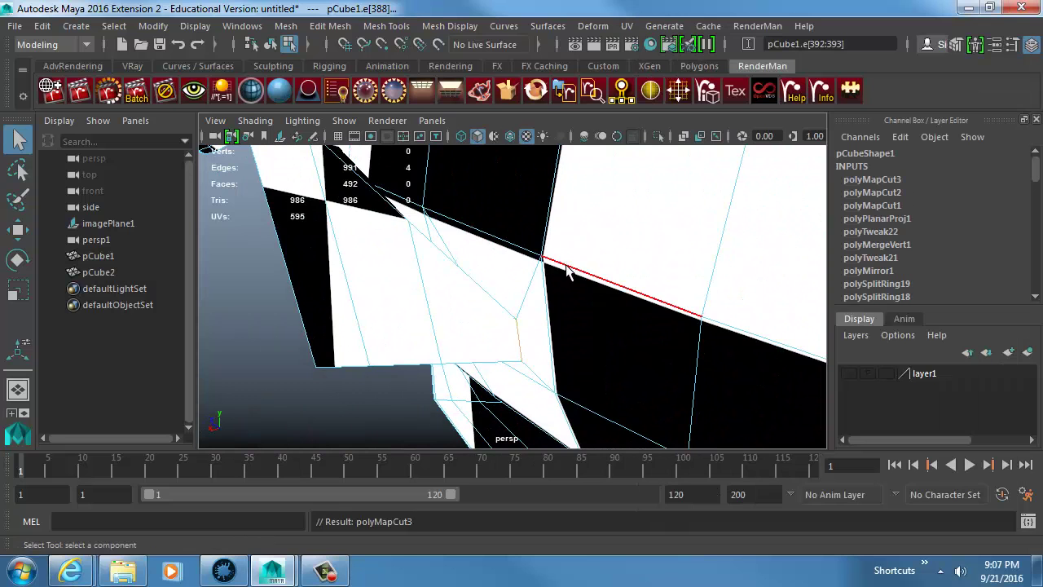
pyautogui.keyDown('alt'); pyautogui.moveTo(568, 271); pyautogui.dragTo(514, 322); pyautogui.keyUp('alt')
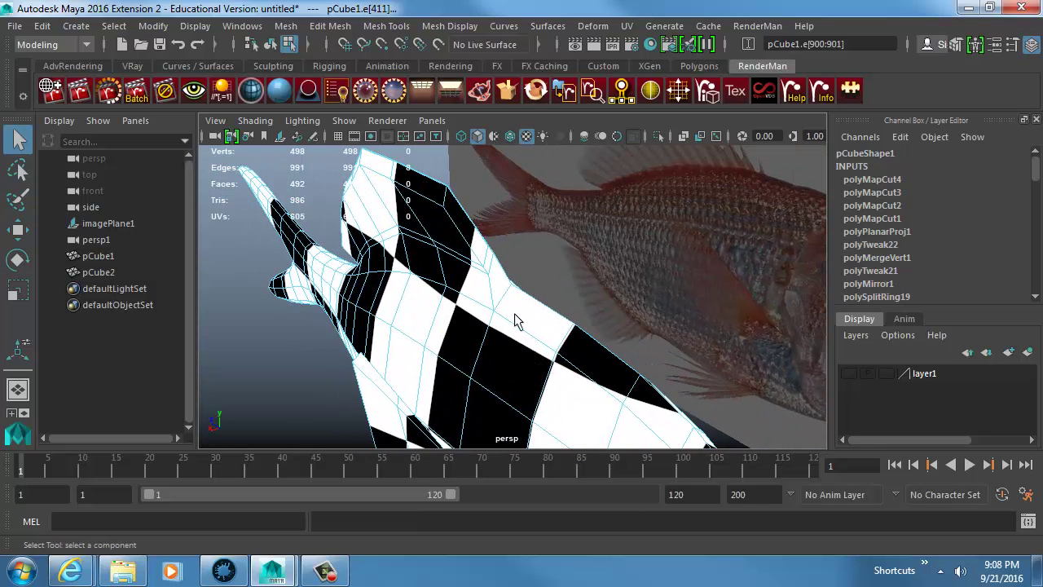
pyautogui.click(480, 275)
pyautogui.keyDown('alt'); pyautogui.moveTo(479, 278); pyautogui.dragTo(526, 275); pyautogui.keyUp('alt')
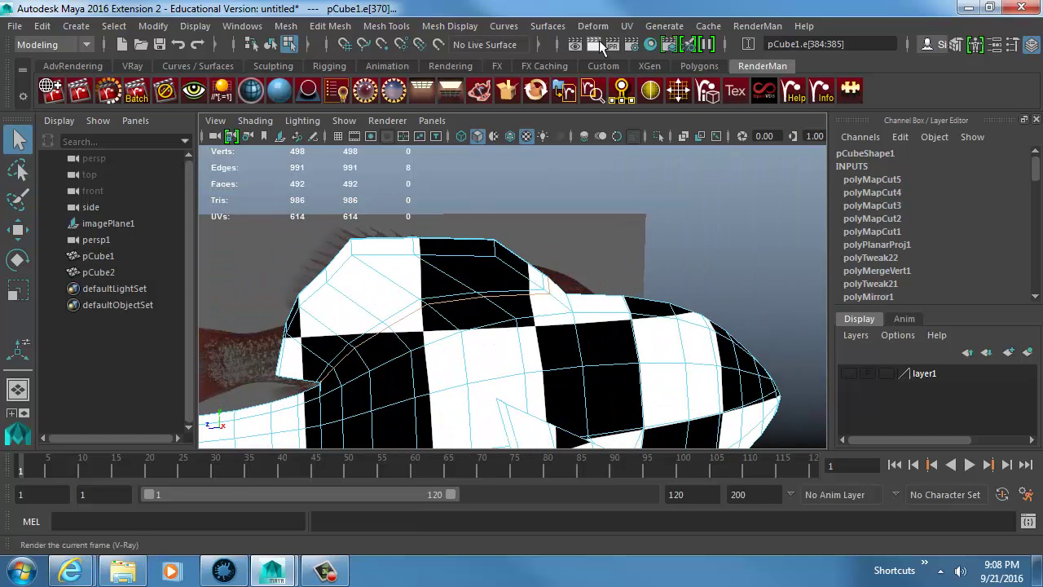
# - Open the UV Editor and hide the checker image behind the fish's UVs
pyautogui.click(620, 29)
pyautogui.click(683, 38)
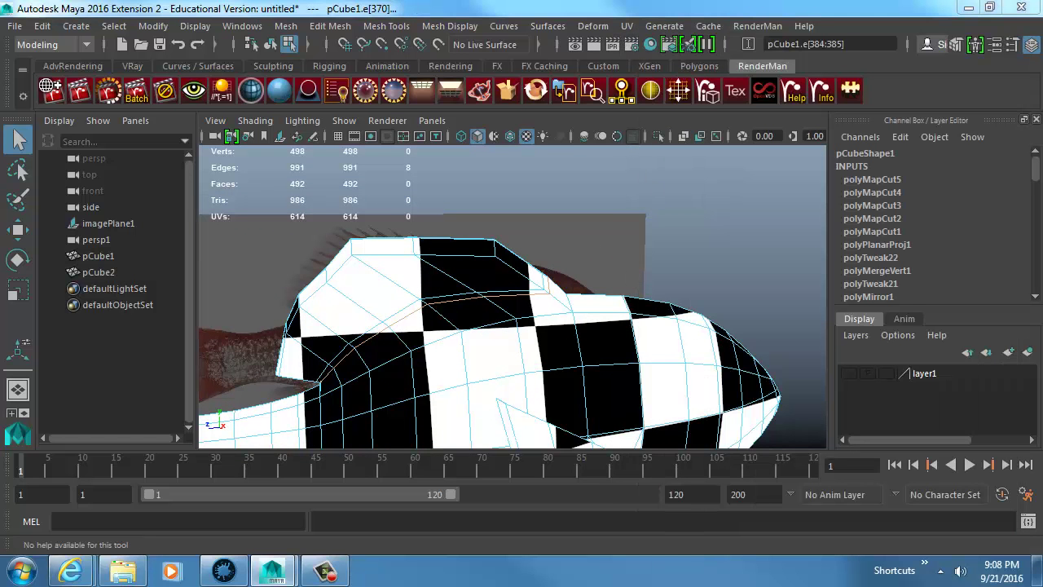
pyautogui.moveTo(895, 162); pyautogui.dragTo(450, 31)
pyautogui.click(452, 53)
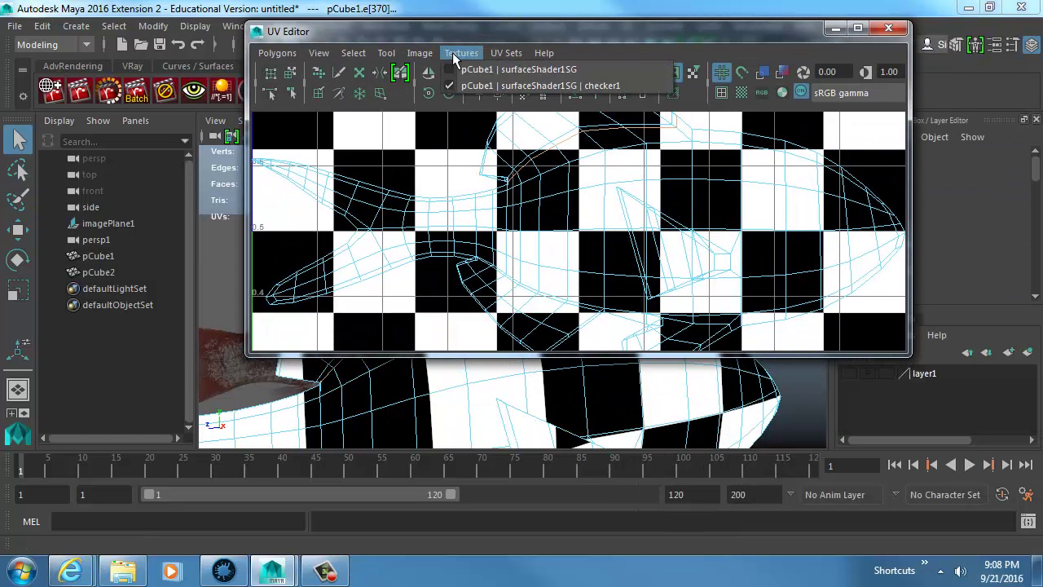
pyautogui.moveTo(419, 59)
pyautogui.click(440, 82)
pyautogui.scroll(-4, 486, 221)
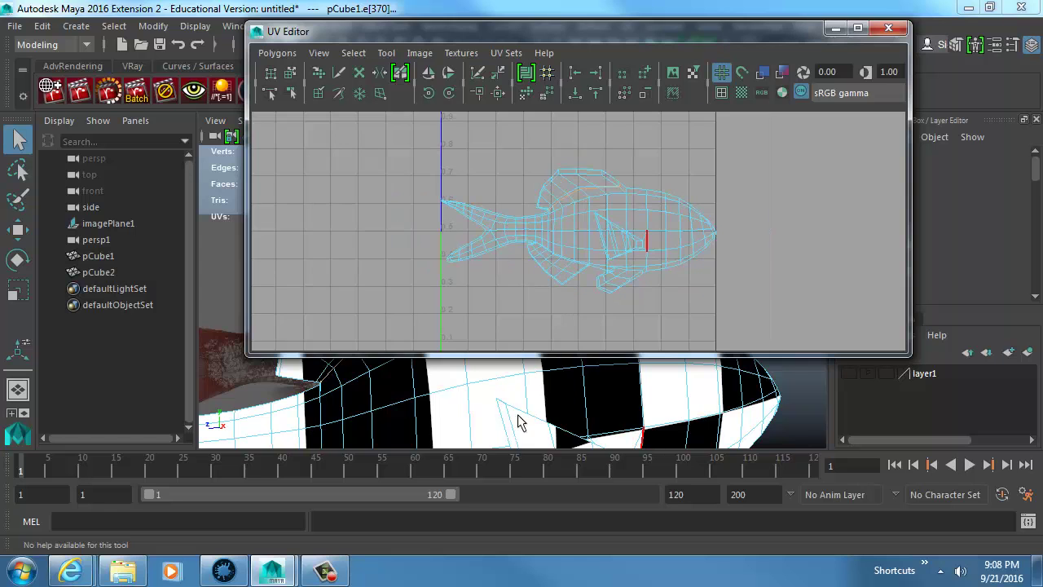
# - Select all faces of the fish in the UV Editor and unfold its UVs
pyautogui.keyDown('alt'); pyautogui.moveTo(481, 424); pyautogui.dragTo(382, 363, button='right'); pyautogui.keyUp('alt')
pyautogui.keyDown('alt'); pyautogui.moveTo(593, 222); pyautogui.dragTo(548, 223, button='right'); pyautogui.keyUp('alt')
pyautogui.keyDown('alt'); pyautogui.moveTo(566, 209); pyautogui.dragTo(532, 204, button='middle'); pyautogui.keyUp('alt')
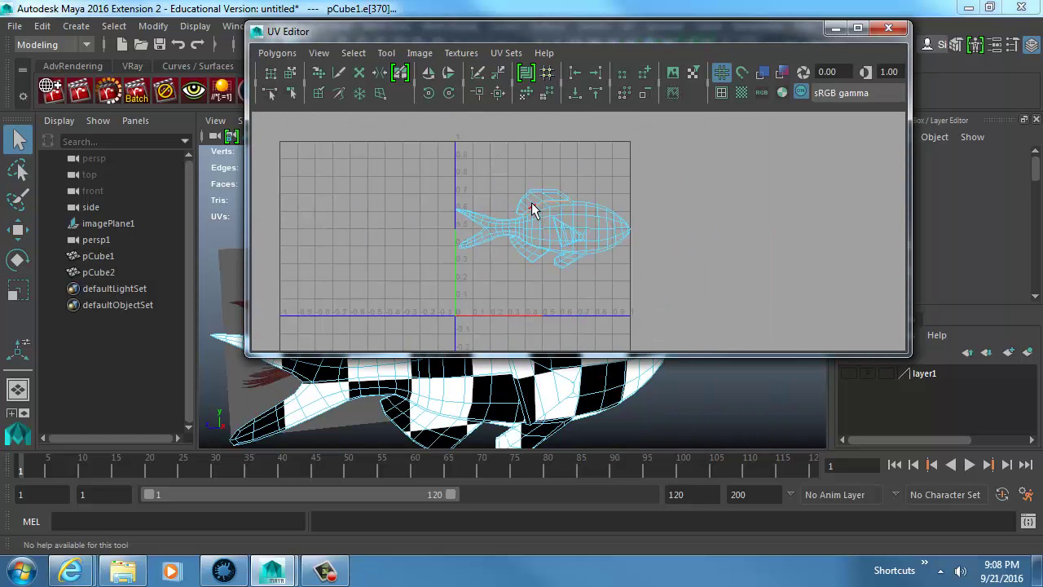
pyautogui.moveTo(533, 204); pyautogui.dragTo(482, 175, button='right')
pyautogui.moveTo(618, 254); pyautogui.dragTo(620, 256)
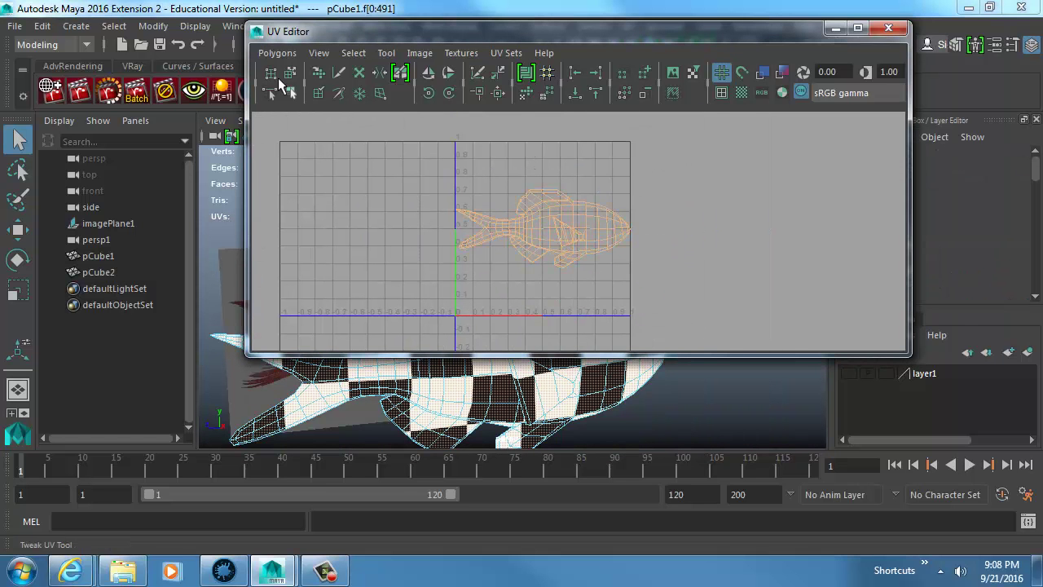
pyautogui.click(277, 53)
pyautogui.click(350, 386)
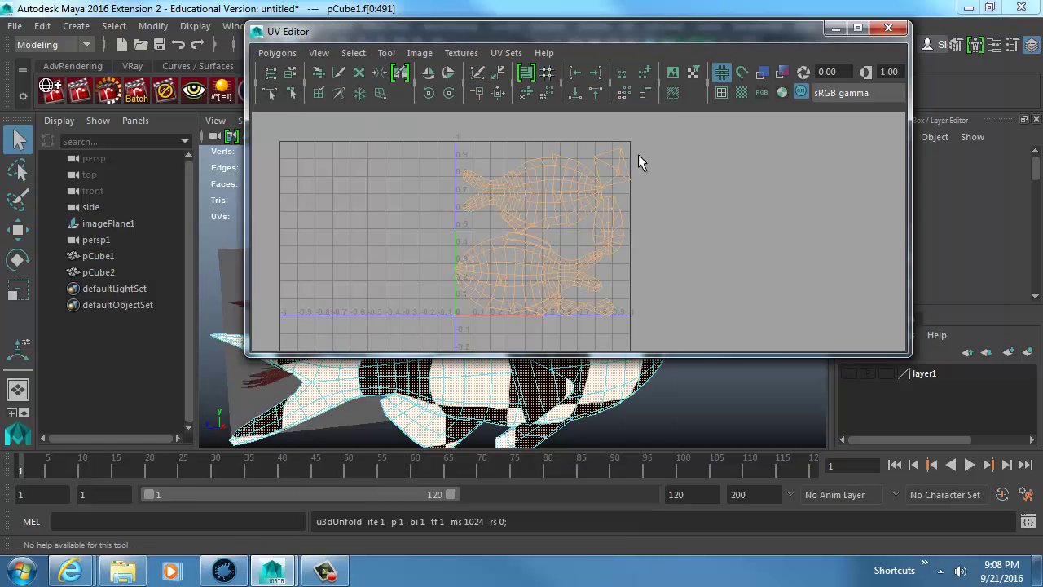
# - Locate the pectoral fin's UV shell on the model and cut the UV edges along the edges of both pectoral fins
pyautogui.click(618, 168)
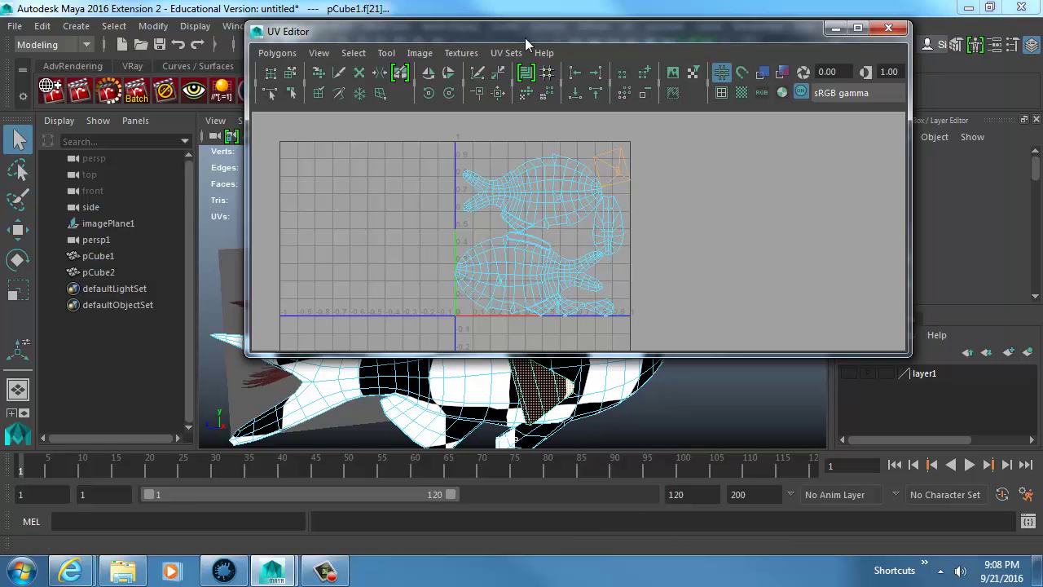
pyautogui.moveTo(525, 38); pyautogui.dragTo(842, 32)
pyautogui.keyDown('alt'); pyautogui.moveTo(489, 261); pyautogui.dragTo(326, 261); pyautogui.keyUp('alt')
pyautogui.keyDown('alt'); pyautogui.moveTo(326, 261); pyautogui.dragTo(415, 296, button='right'); pyautogui.keyUp('alt')
pyautogui.keyDown('alt'); pyautogui.moveTo(415, 296); pyautogui.dragTo(486, 233, button='middle'); pyautogui.keyUp('alt')
pyautogui.keyDown('alt'); pyautogui.moveTo(487, 233); pyautogui.dragTo(424, 318); pyautogui.keyUp('alt')
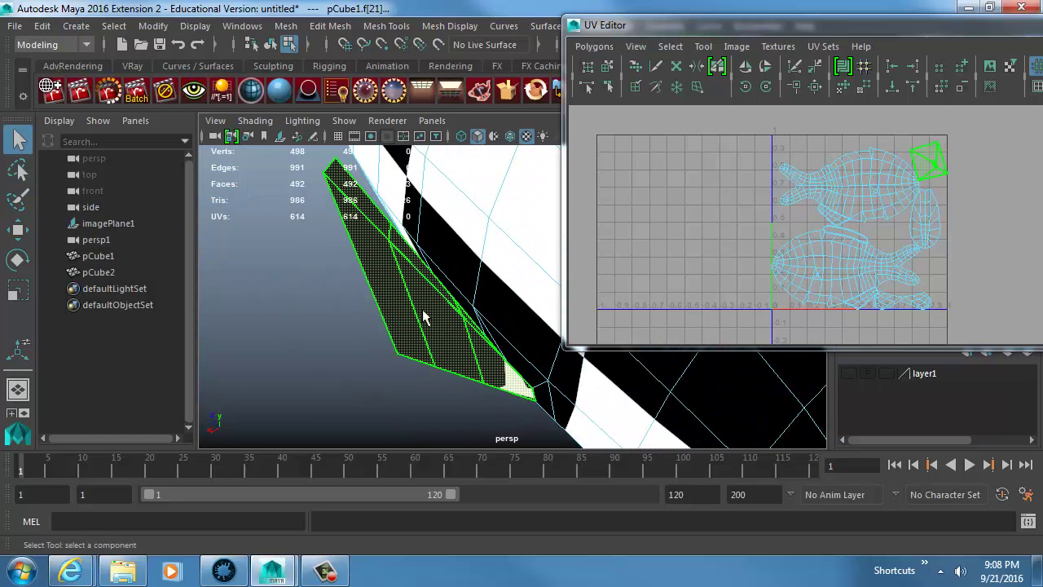
pyautogui.moveTo(423, 310); pyautogui.dragTo(419, 273, button='right')
pyautogui.keyDown('alt'); pyautogui.moveTo(438, 281); pyautogui.dragTo(405, 283); pyautogui.keyUp('alt')
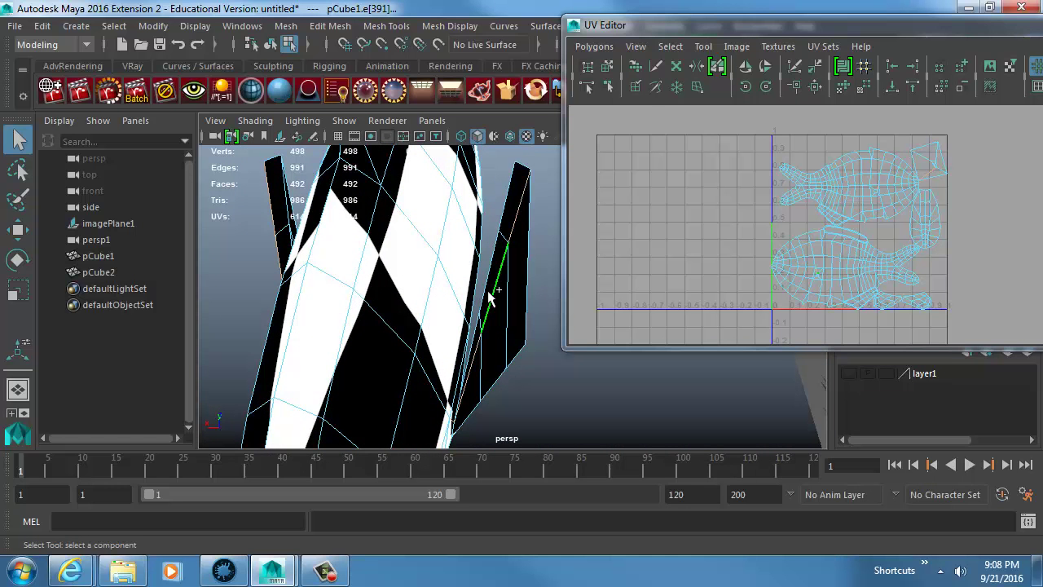
pyautogui.click(598, 47)
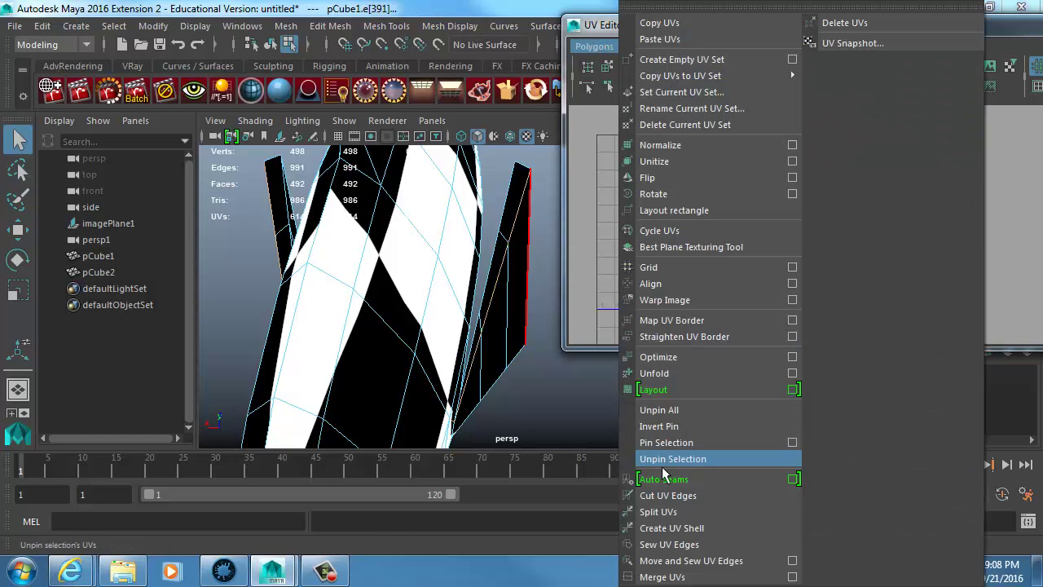
pyautogui.click(668, 494)
# - Unfold the UVs of the whole fish again with the new pectoral fin seams
pyautogui.moveTo(811, 196); pyautogui.dragTo(733, 122, button='right')
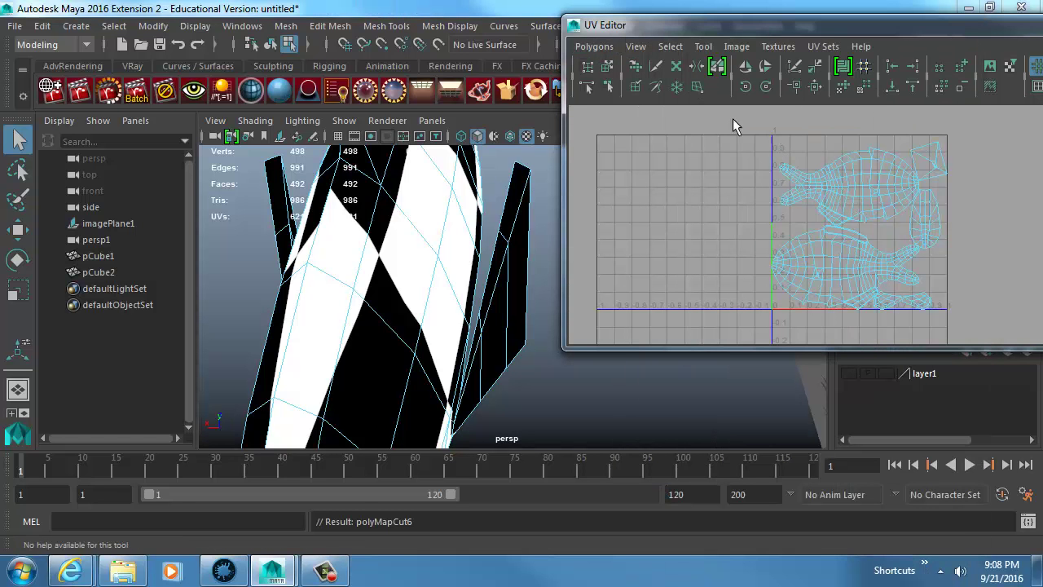
pyautogui.moveTo(732, 121); pyautogui.dragTo(976, 321)
pyautogui.click(598, 46)
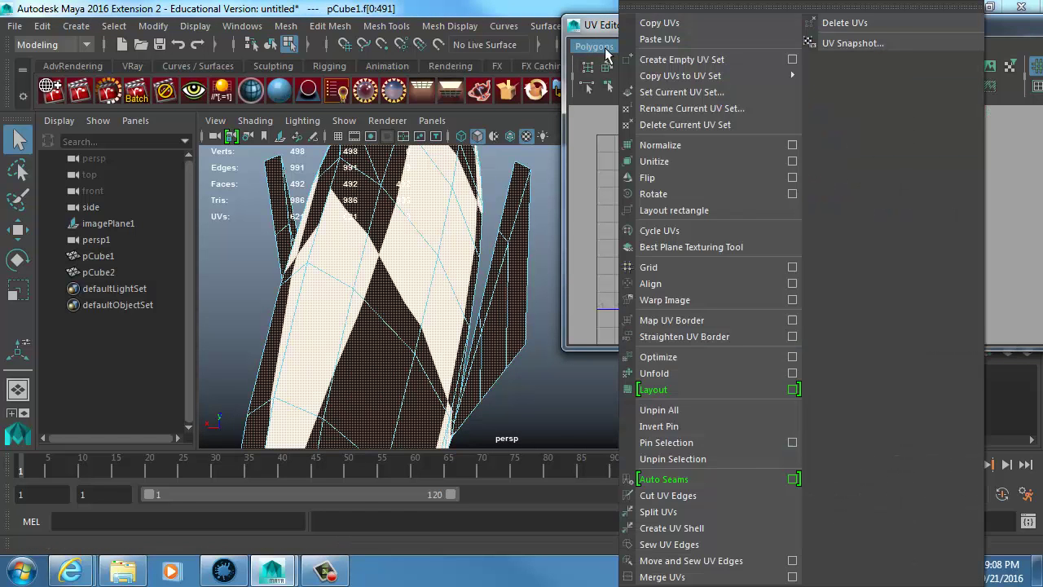
pyautogui.click(662, 370)
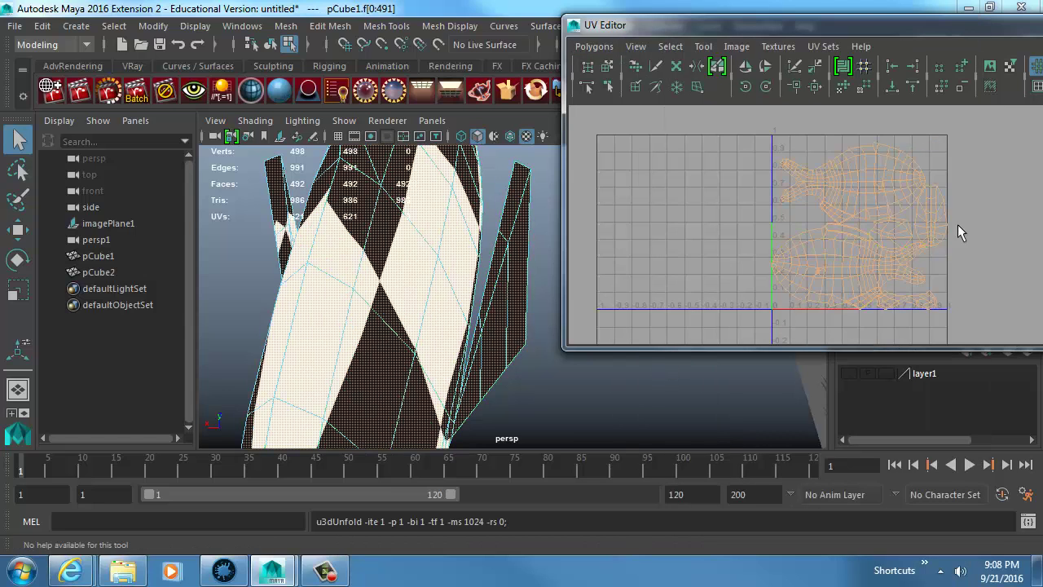
# - Scale up all the fish's UVs uniformly so the checker pattern repeats in smaller squares on the model
pyautogui.moveTo(844, 177); pyautogui.dragTo(942, 283)
pyautogui.keyDown('alt'); pyautogui.moveTo(907, 282); pyautogui.dragTo(844, 211, button='middle'); pyautogui.keyUp('alt')
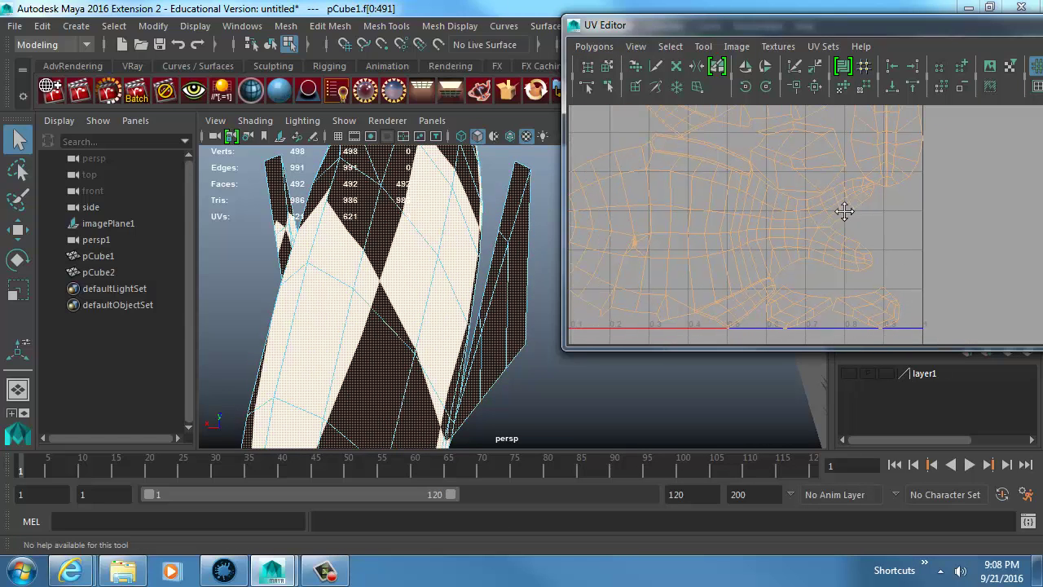
pyautogui.keyDown('alt'); pyautogui.moveTo(410, 298); pyautogui.dragTo(614, 244); pyautogui.keyUp('alt')
pyautogui.keyDown('alt'); pyautogui.moveTo(420, 181); pyautogui.dragTo(403, 184, button='right'); pyautogui.keyUp('alt')
pyautogui.keyDown('alt'); pyautogui.moveTo(404, 212); pyautogui.dragTo(106, 314, button='right'); pyautogui.keyUp('alt')
pyautogui.keyDown('alt'); pyautogui.moveTo(845, 192); pyautogui.dragTo(775, 205, button='middle'); pyautogui.keyUp('alt')
pyautogui.press('r')
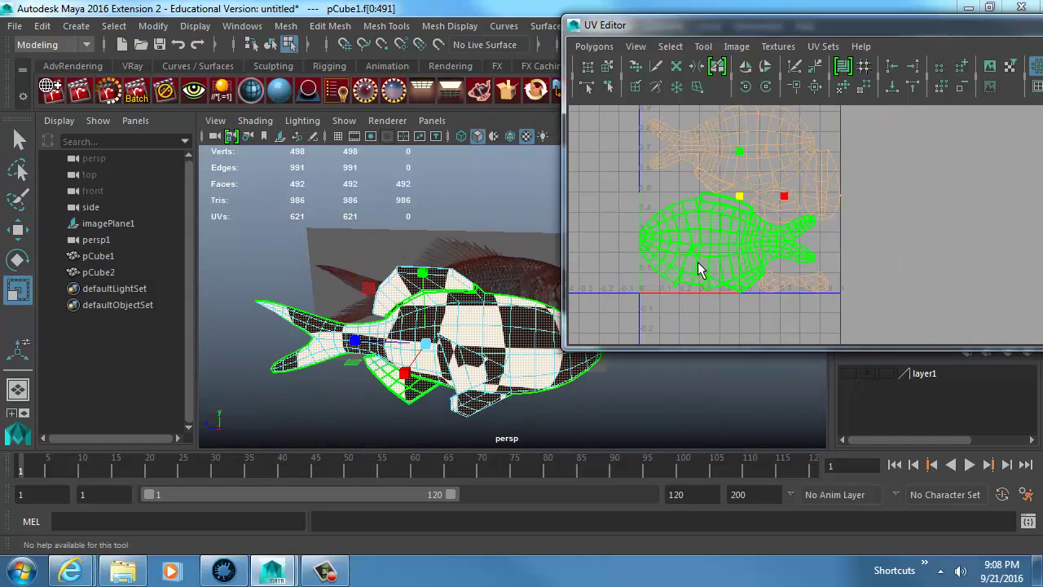
pyautogui.moveTo(700, 266); pyautogui.dragTo(959, 231, button='middle')
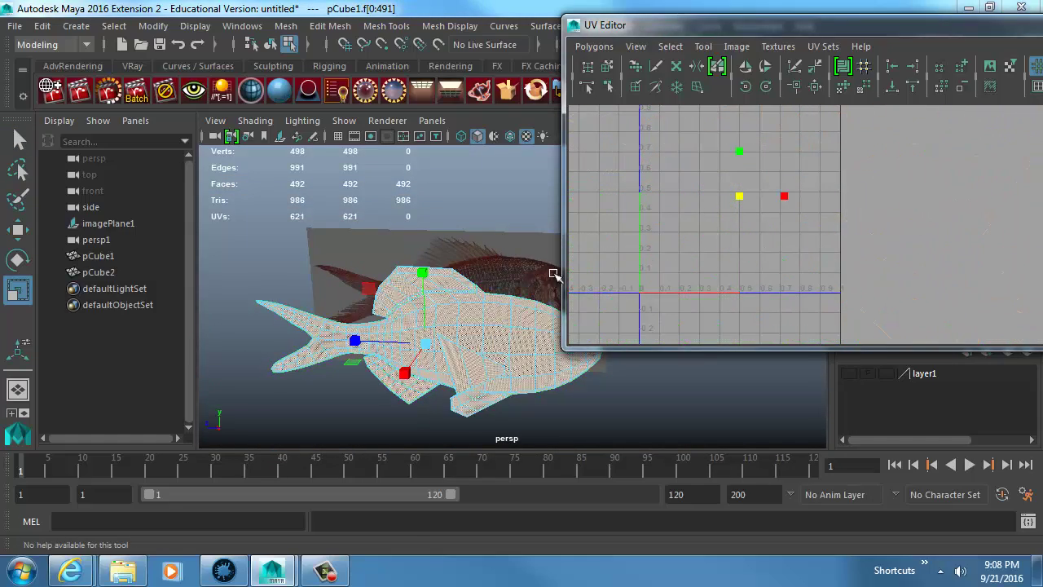
pyautogui.keyDown('alt'); pyautogui.moveTo(554, 275); pyautogui.dragTo(555, 257, button='middle'); pyautogui.keyUp('alt')
pyautogui.moveTo(806, 225); pyautogui.dragTo(779, 238, button='middle')
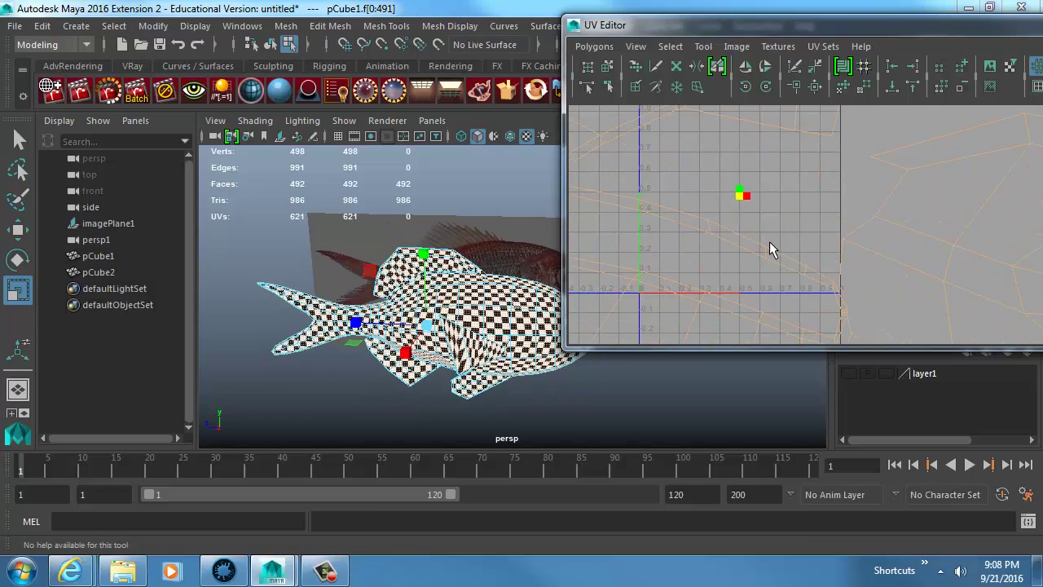
pyautogui.moveTo(770, 242)
pyautogui.mouseDown()
pyautogui.moveTo(792, 240)
pyautogui.moveTo(756, 249)
pyautogui.mouseUp()
pyautogui.moveTo(640, 291); pyautogui.dragTo(708, 253)
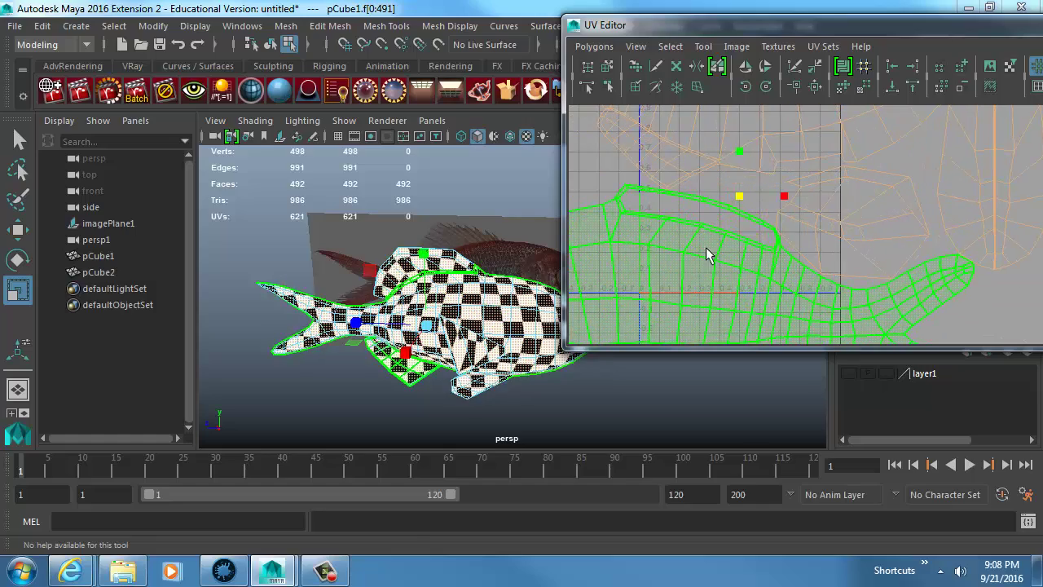
# - Check the checker distortion on the pectoral fin and cut the UVs along the selected inner edges of its shell
pyautogui.keyDown('alt'); pyautogui.moveTo(481, 265); pyautogui.dragTo(407, 298); pyautogui.keyUp('alt')
pyautogui.keyDown('alt'); pyautogui.moveTo(408, 297); pyautogui.dragTo(469, 278, button='right'); pyautogui.keyUp('alt')
pyautogui.keyDown('alt'); pyautogui.moveTo(469, 278); pyautogui.dragTo(444, 292, button='middle'); pyautogui.keyUp('alt')
pyautogui.keyDown('alt'); pyautogui.moveTo(445, 292); pyautogui.dragTo(512, 228); pyautogui.keyUp('alt')
pyautogui.keyDown('alt'); pyautogui.moveTo(512, 229); pyautogui.dragTo(463, 204, button='middle'); pyautogui.keyUp('alt')
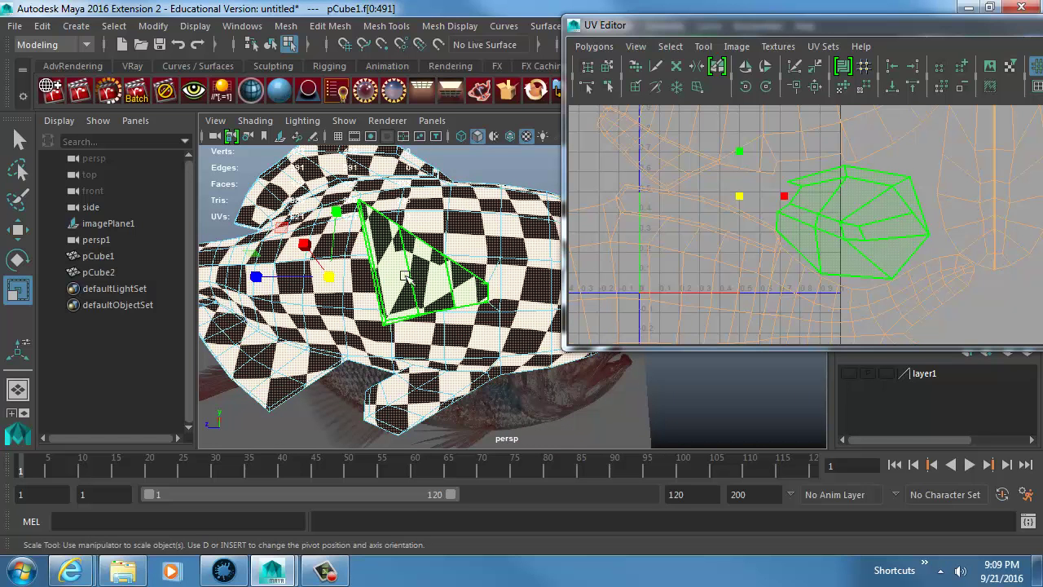
pyautogui.click(840, 236)
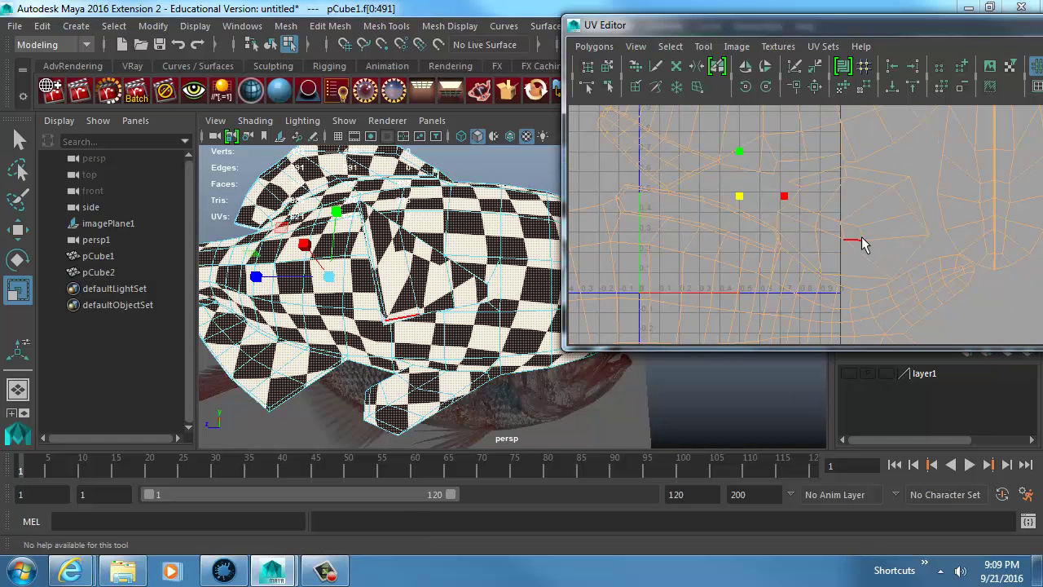
pyautogui.click(845, 236)
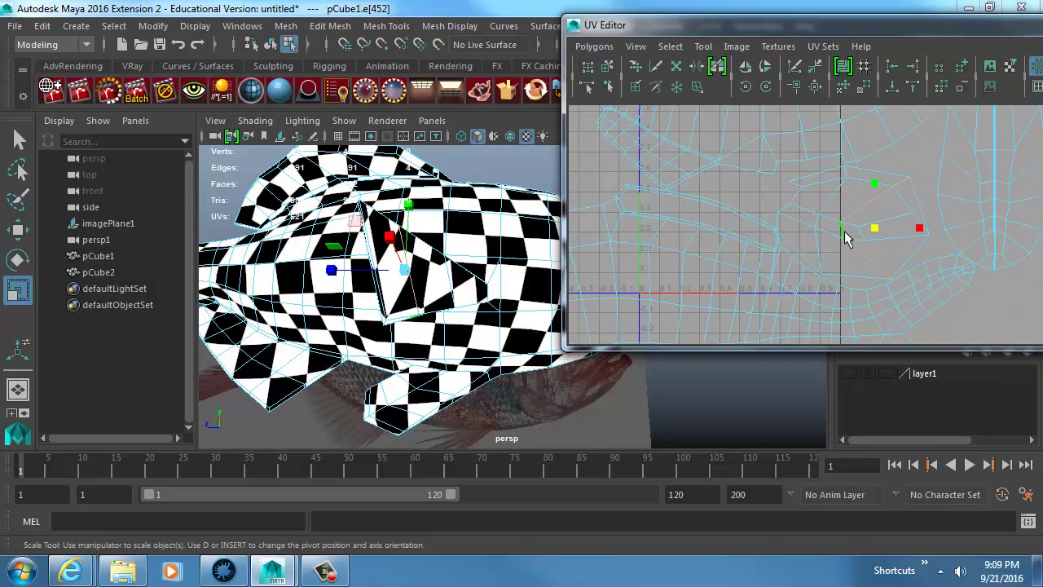
pyautogui.keyDown('alt'); pyautogui.moveTo(875, 210); pyautogui.dragTo(725, 336, button='middle'); pyautogui.keyUp('alt')
pyautogui.keyDown('alt'); pyautogui.moveTo(765, 277); pyautogui.dragTo(825, 176, button='middle'); pyautogui.keyUp('alt')
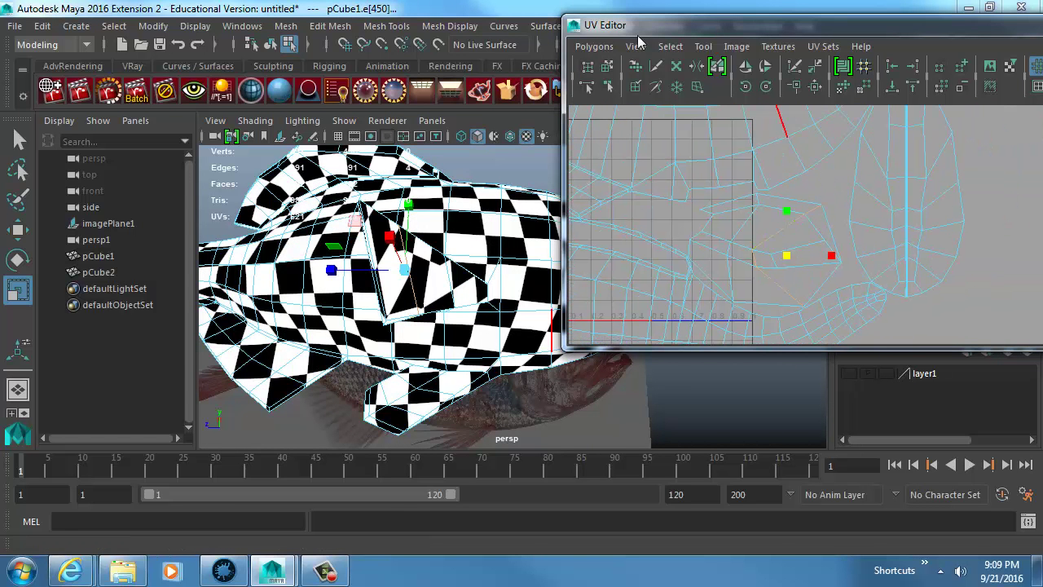
pyautogui.click(598, 47)
pyautogui.click(680, 495)
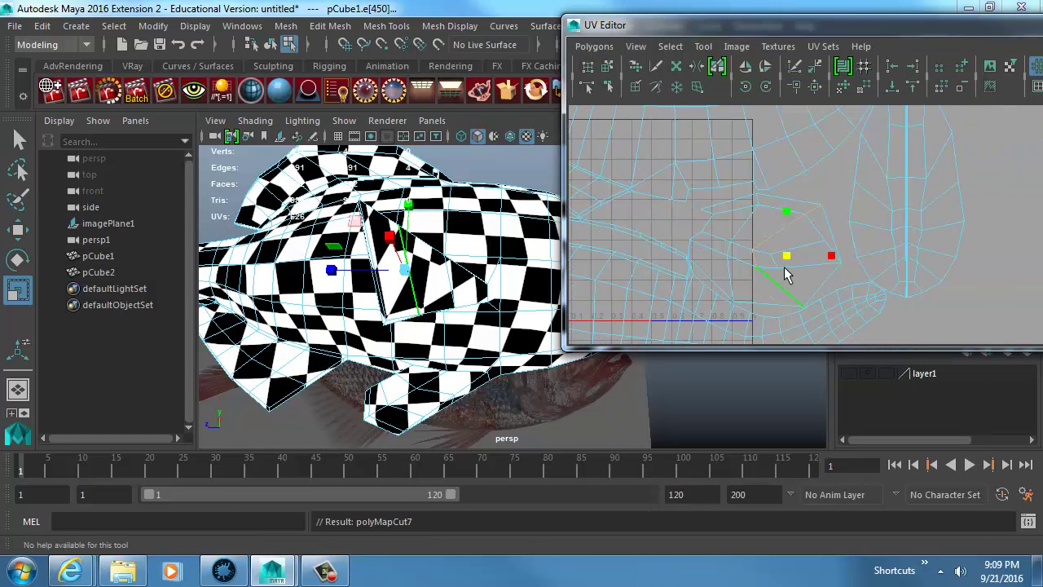
# - Examine which parts of the fish the body, pelvic fin and other UV shells correspond to
pyautogui.keyDown('alt'); pyautogui.moveTo(730, 258); pyautogui.dragTo(639, 308, button='middle'); pyautogui.keyUp('alt')
pyautogui.keyDown('alt'); pyautogui.moveTo(755, 195); pyautogui.dragTo(751, 226, button='middle'); pyautogui.keyUp('alt')
pyautogui.moveTo(807, 201); pyautogui.dragTo(739, 177, button='right')
pyautogui.keyDown('alt'); pyautogui.moveTo(862, 233); pyautogui.dragTo(910, 259, button='middle'); pyautogui.keyUp('alt')
pyautogui.keyDown('alt'); pyautogui.moveTo(910, 258); pyautogui.dragTo(711, 193, button='right'); pyautogui.keyUp('alt')
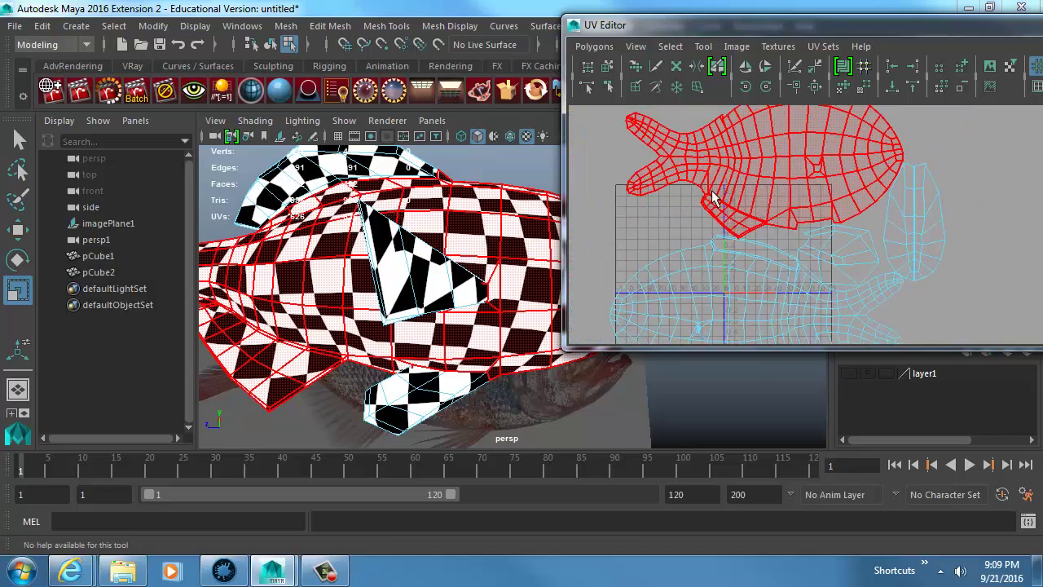
pyautogui.keyDown('alt'); pyautogui.moveTo(763, 212); pyautogui.dragTo(772, 136, button='middle'); pyautogui.keyUp('alt')
pyautogui.click(876, 288)
pyautogui.click(836, 303)
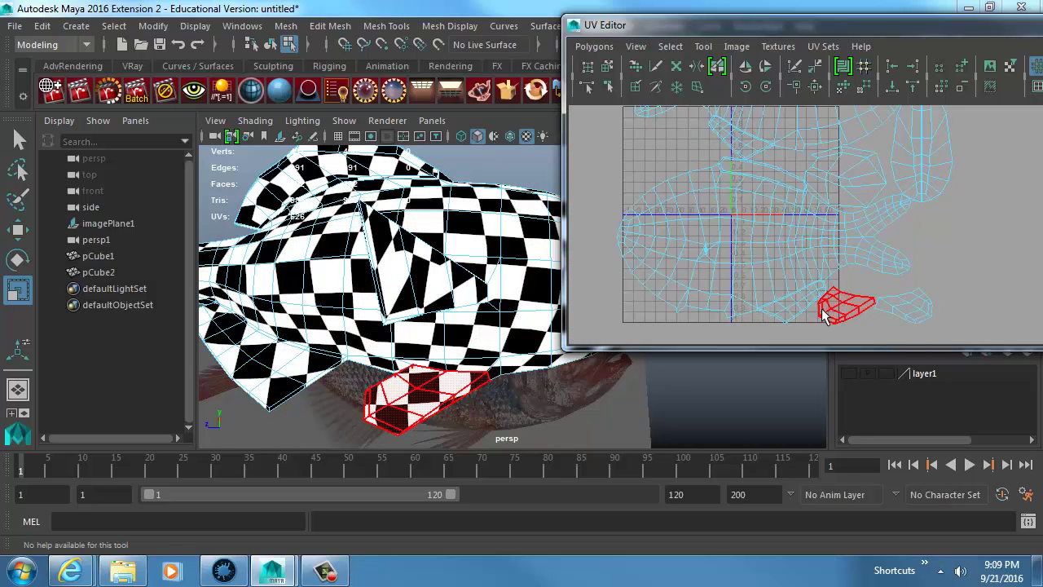
pyautogui.click(839, 214)
pyautogui.click(844, 179)
# - Select the edge loop at the base of the opposite pectoral fin and cut the UVs along it
pyautogui.keyDown('alt'); pyautogui.moveTo(503, 256); pyautogui.dragTo(375, 313); pyautogui.keyUp('alt')
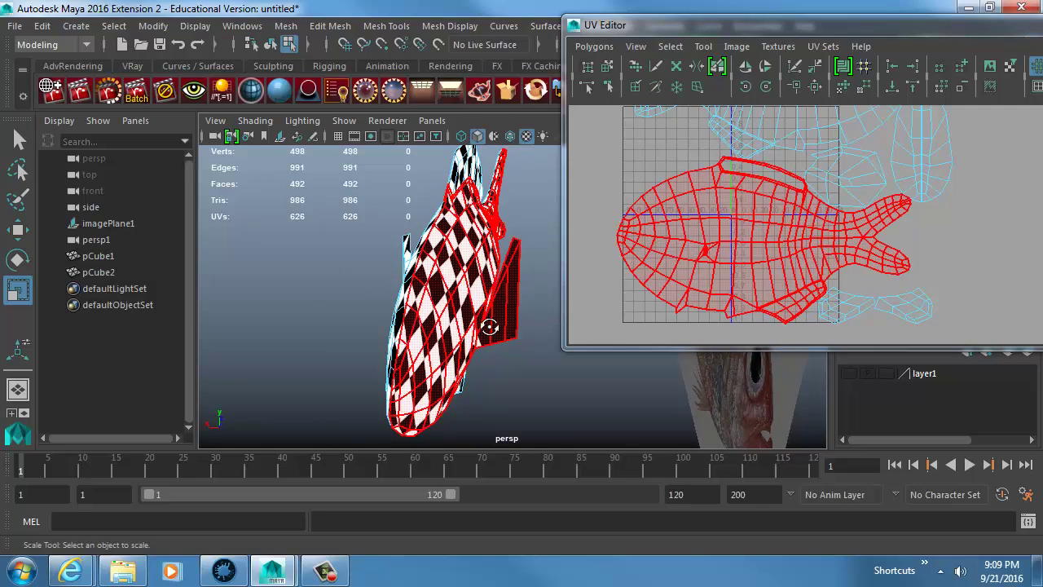
pyautogui.keyDown('alt'); pyautogui.moveTo(491, 327); pyautogui.dragTo(512, 249); pyautogui.keyUp('alt')
pyautogui.scroll(5, 462, 256)
pyautogui.keyDown('alt'); pyautogui.moveTo(461, 257); pyautogui.dragTo(328, 261, button='middle'); pyautogui.keyUp('alt')
pyautogui.scroll(3, 328, 262)
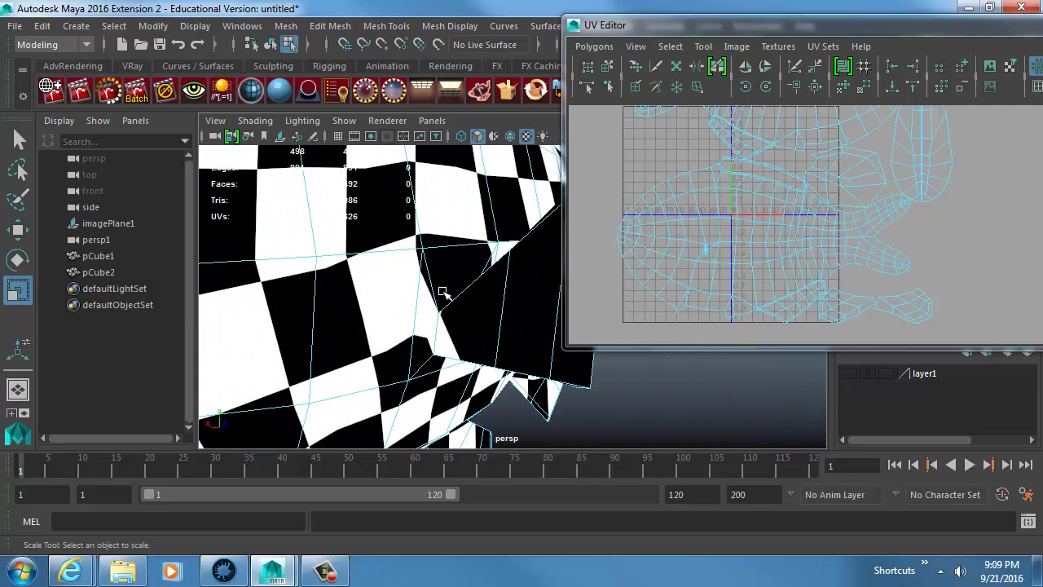
pyautogui.press('F10')
pyautogui.doubleClick(435, 331)
pyautogui.click(608, 46)
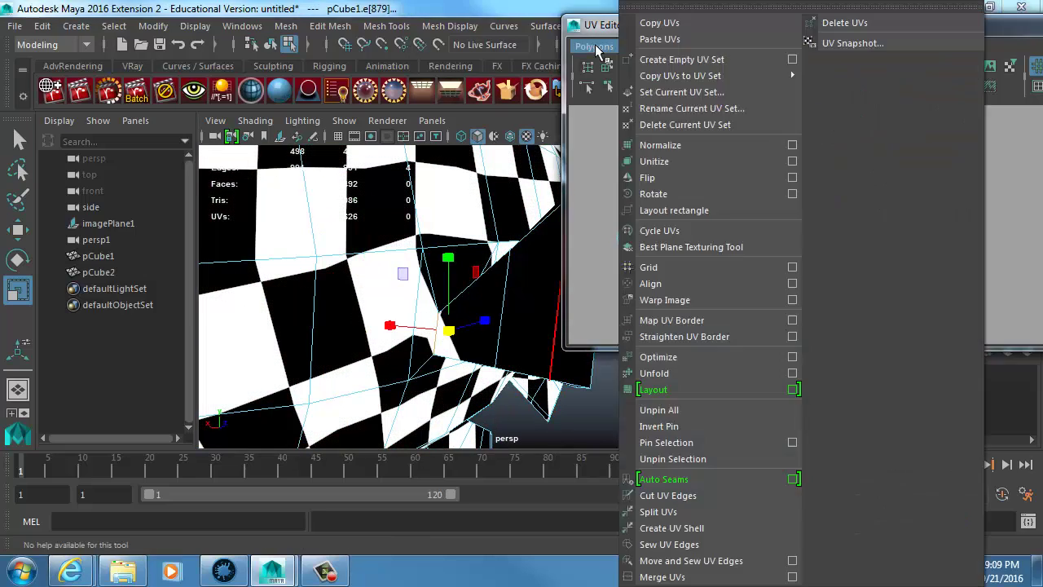
pyautogui.click(659, 496)
# - Select all the fish's UV shells and unfold them with the new seam at the opposite pectoral fin's base
pyautogui.scroll(-3, 595, 161)
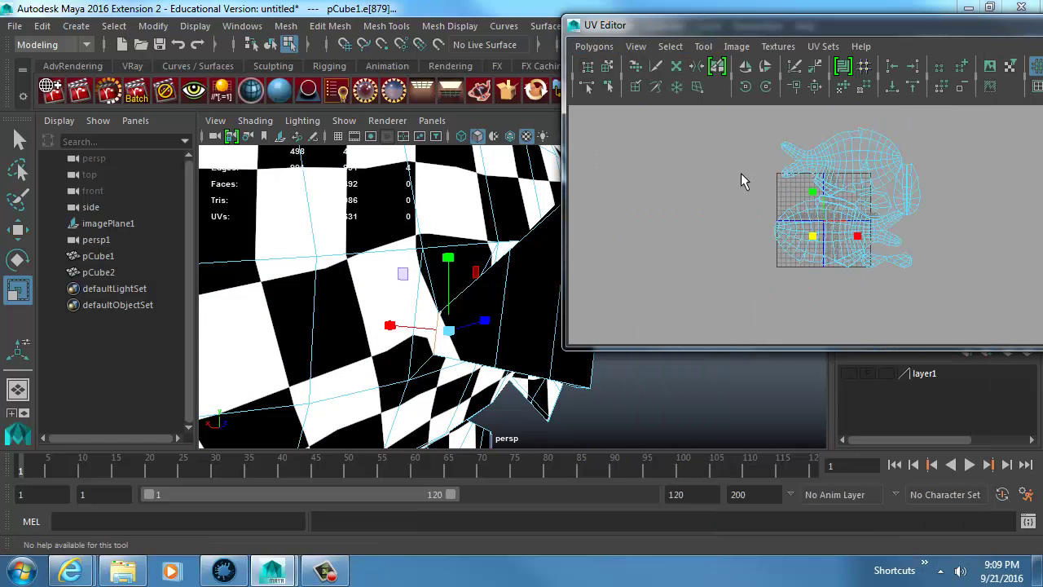
pyautogui.moveTo(778, 176); pyautogui.dragTo(777, 222, button='right')
pyautogui.moveTo(959, 108); pyautogui.dragTo(736, 261)
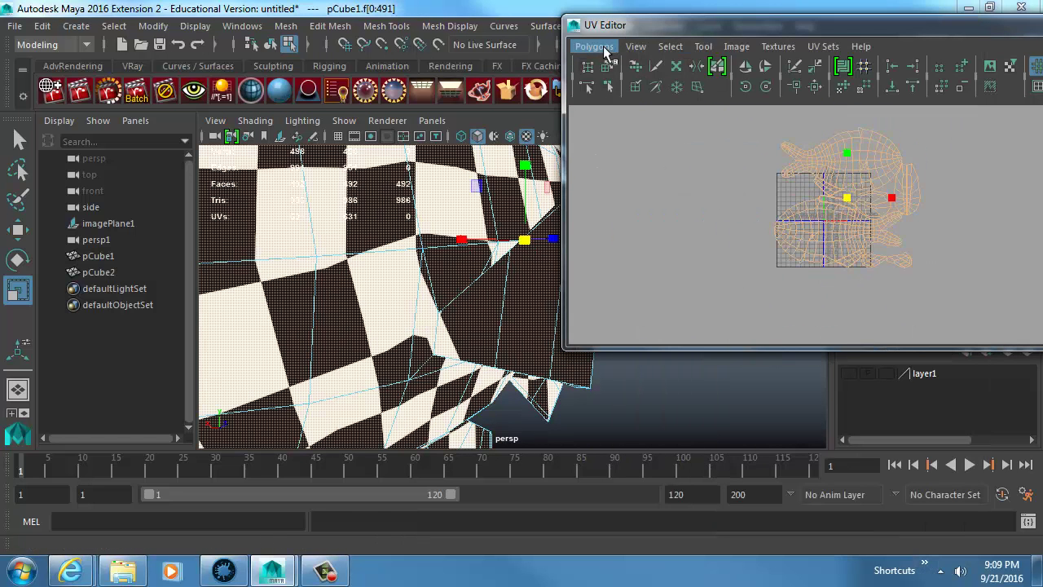
pyautogui.click(595, 46)
pyautogui.click(664, 376)
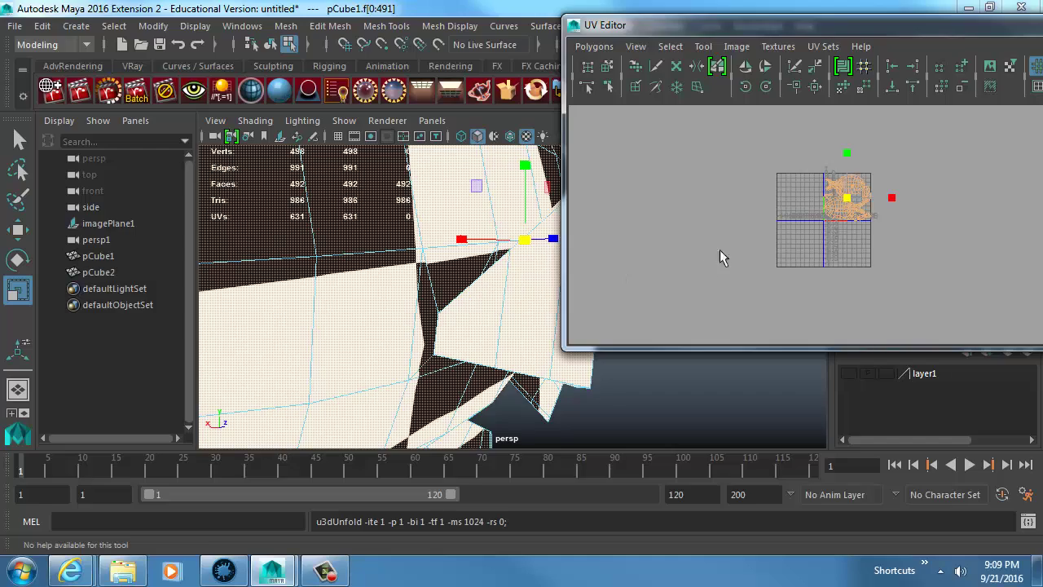
# - Scale up all the unfolded UVs uniformly and check the checker pattern on the body and pectoral fins
pyautogui.keyDown('alt'); pyautogui.moveTo(391, 296); pyautogui.dragTo(738, 293); pyautogui.keyUp('alt')
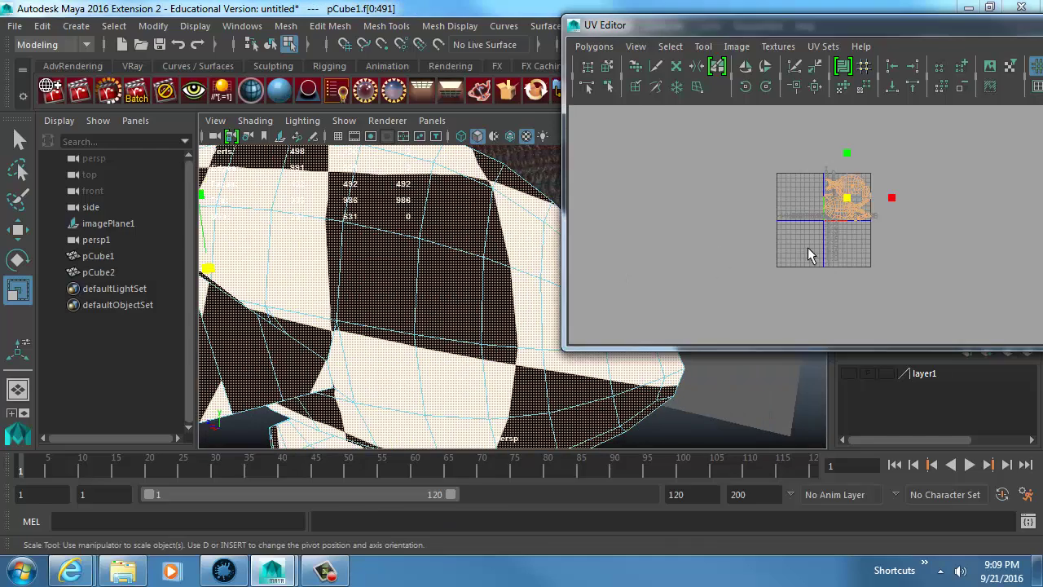
pyautogui.moveTo(809, 249); pyautogui.dragTo(903, 248, button='middle')
pyautogui.keyDown('alt'); pyautogui.moveTo(421, 300); pyautogui.dragTo(592, 271, button='middle'); pyautogui.keyUp('alt')
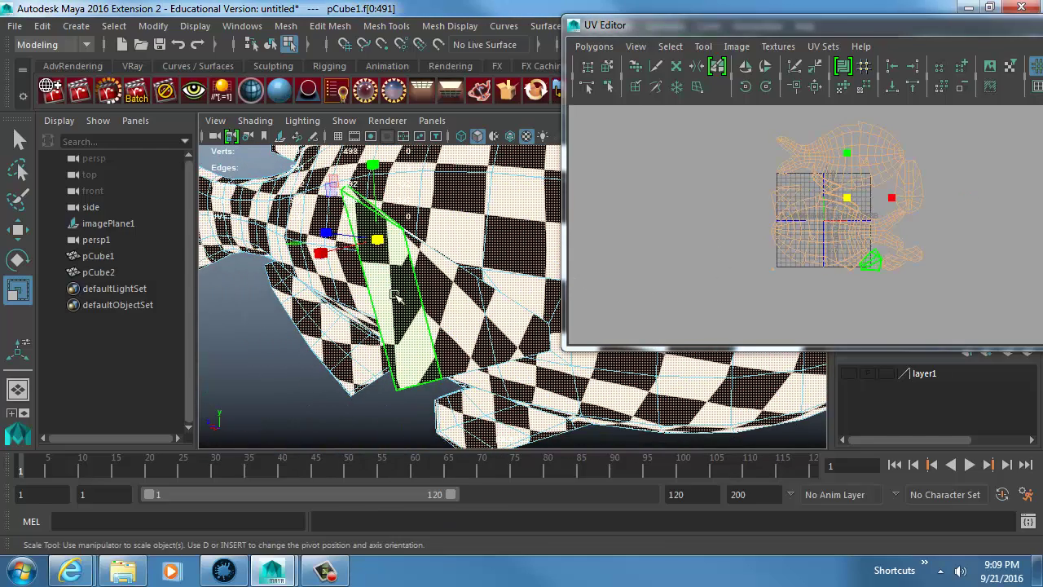
pyautogui.keyDown('alt'); pyautogui.moveTo(391, 277); pyautogui.dragTo(563, 297); pyautogui.keyUp('alt')
# - Select the opposite pectoral fin's UV shell and examine its small, overlapping layout up close
pyautogui.keyDown('ctrl'); pyautogui.keyDown('alt'); pyautogui.moveTo(764, 153); pyautogui.dragTo(856, 247); pyautogui.keyUp('alt'); pyautogui.keyUp('ctrl')
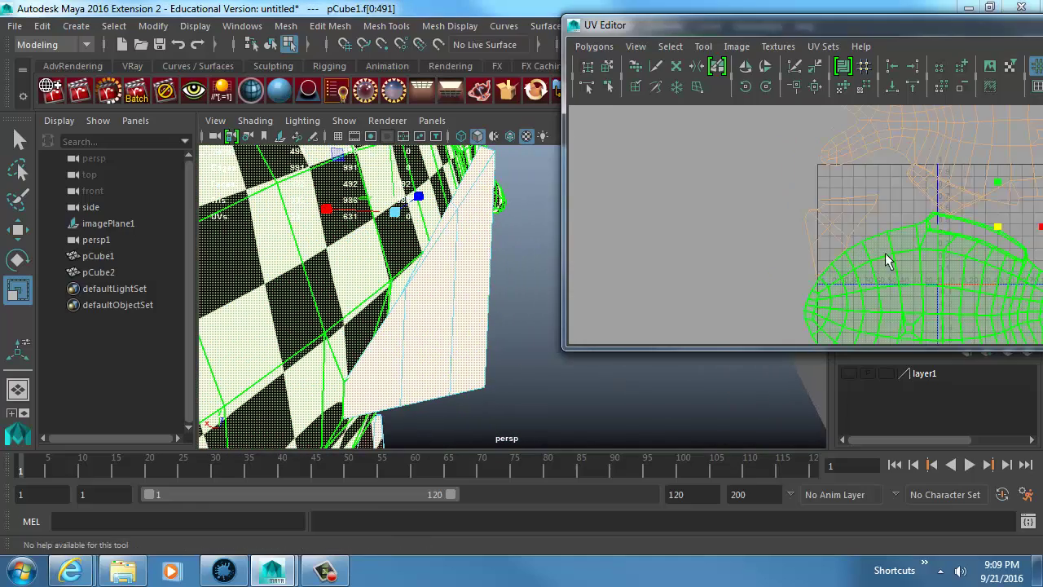
pyautogui.keyDown('alt'); pyautogui.moveTo(889, 255); pyautogui.dragTo(627, 204, button='middle'); pyautogui.keyUp('alt')
pyautogui.keyDown('alt'); pyautogui.moveTo(790, 272); pyautogui.dragTo(802, 149, button='middle'); pyautogui.keyUp('alt')
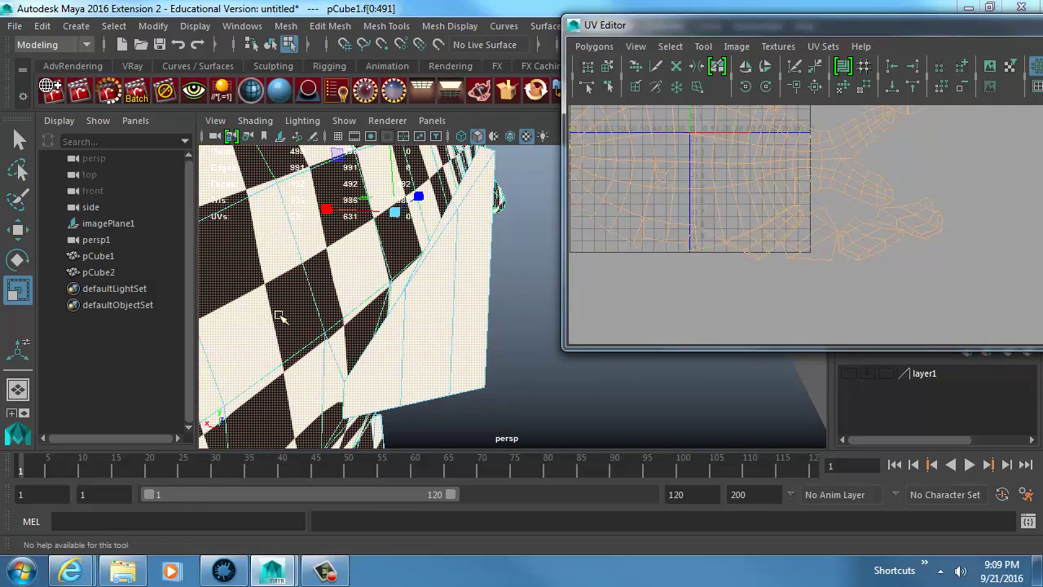
pyautogui.doubleClick(436, 309)
pyautogui.keyDown('alt'); pyautogui.moveTo(818, 232); pyautogui.dragTo(854, 364, button='middle'); pyautogui.keyUp('alt')
pyautogui.keyDown('alt'); pyautogui.moveTo(805, 250); pyautogui.dragTo(970, 176, button='middle'); pyautogui.keyUp('alt')
pyautogui.scroll(-2, 884, 218)
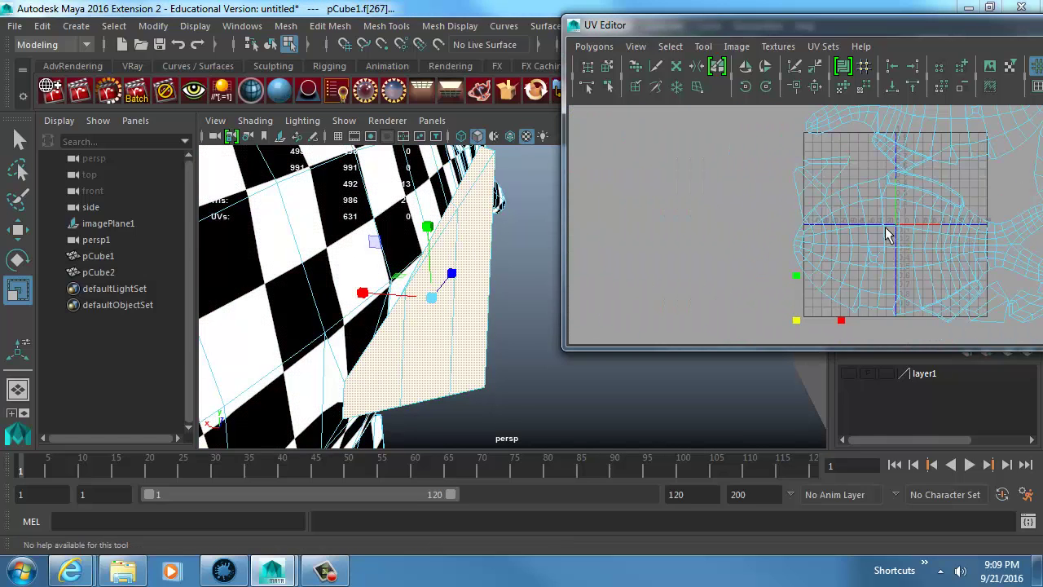
pyautogui.keyDown('alt'); pyautogui.moveTo(886, 229); pyautogui.dragTo(829, 140, button='middle'); pyautogui.keyUp('alt')
pyautogui.click(727, 259)
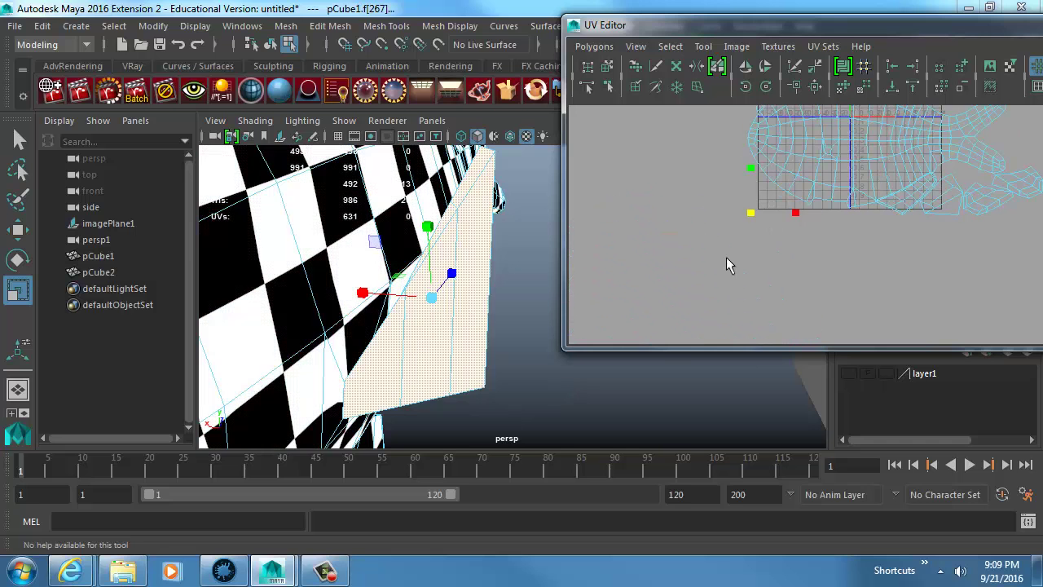
pyautogui.click(754, 216)
pyautogui.keyDown('alt'); pyautogui.moveTo(725, 120); pyautogui.dragTo(757, 155, button='middle'); pyautogui.keyUp('alt')
pyautogui.keyDown('ctrl'); pyautogui.keyDown('alt'); pyautogui.moveTo(762, 236); pyautogui.dragTo(801, 270); pyautogui.keyUp('alt'); pyautogui.keyUp('ctrl')
pyautogui.keyDown('alt'); pyautogui.moveTo(946, 148); pyautogui.dragTo(850, 156, button='middle'); pyautogui.keyUp('alt')
pyautogui.keyDown('ctrl'); pyautogui.keyDown('alt'); pyautogui.moveTo(850, 156); pyautogui.dragTo(1004, 251); pyautogui.keyUp('alt'); pyautogui.keyUp('ctrl')
pyautogui.keyDown('alt'); pyautogui.moveTo(899, 269); pyautogui.dragTo(850, 229, button='middle'); pyautogui.keyUp('alt')
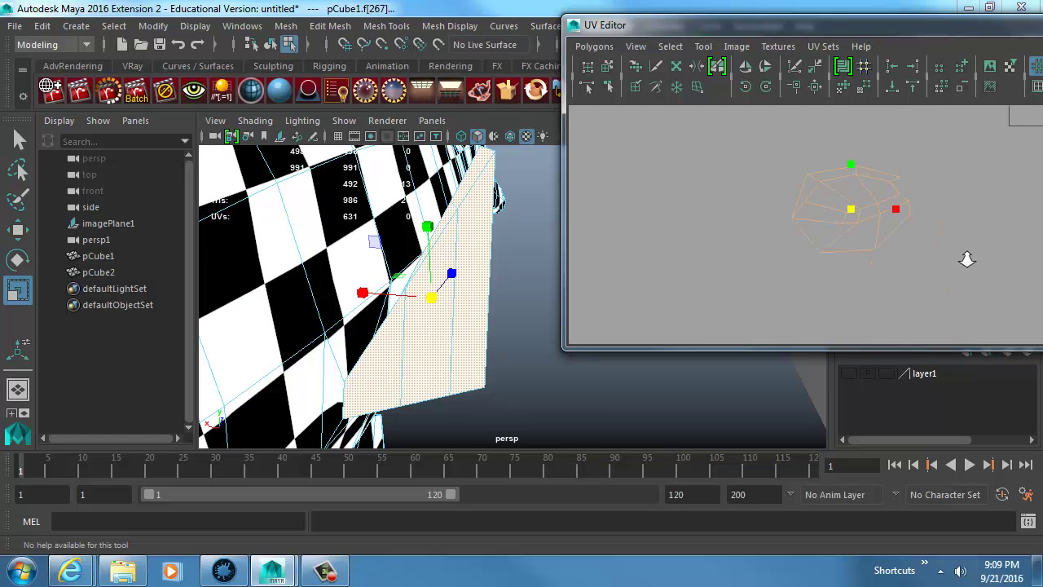
pyautogui.keyDown('alt'); pyautogui.moveTo(967, 259); pyautogui.dragTo(994, 260, button='right'); pyautogui.keyUp('alt')
# - Cut the UVs along the three lower edges of the opposite pectoral fin
pyautogui.moveTo(878, 227); pyautogui.dragTo(880, 181, button='right')
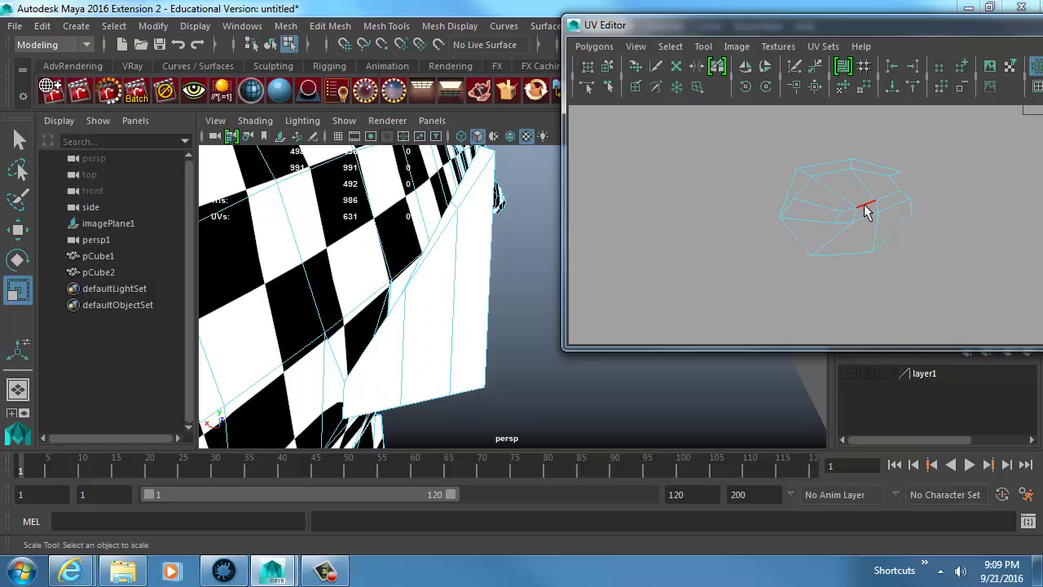
pyautogui.click(867, 207)
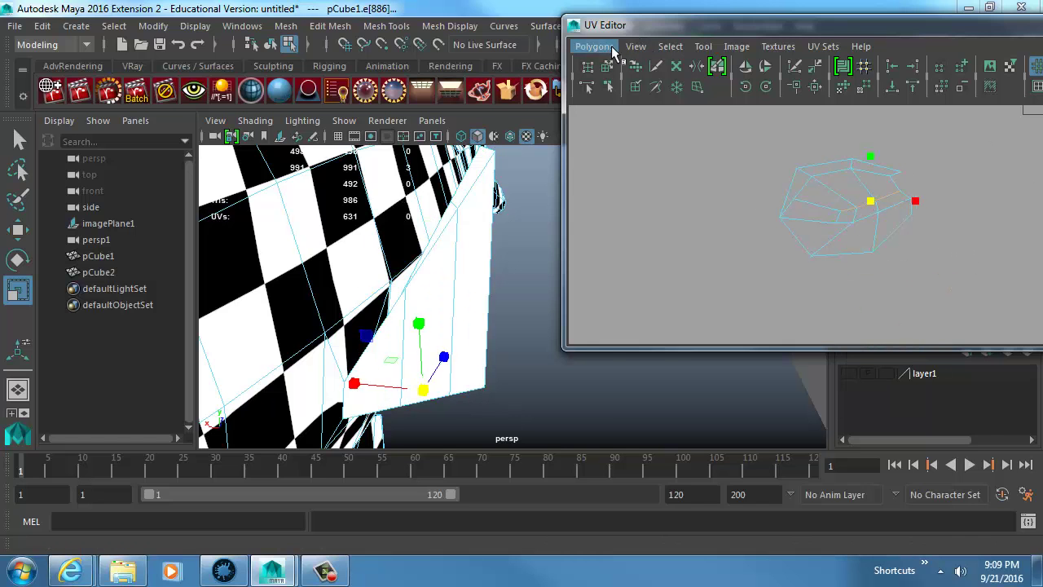
pyautogui.click(597, 46)
pyautogui.click(691, 494)
pyautogui.scroll(-2, 902, 226)
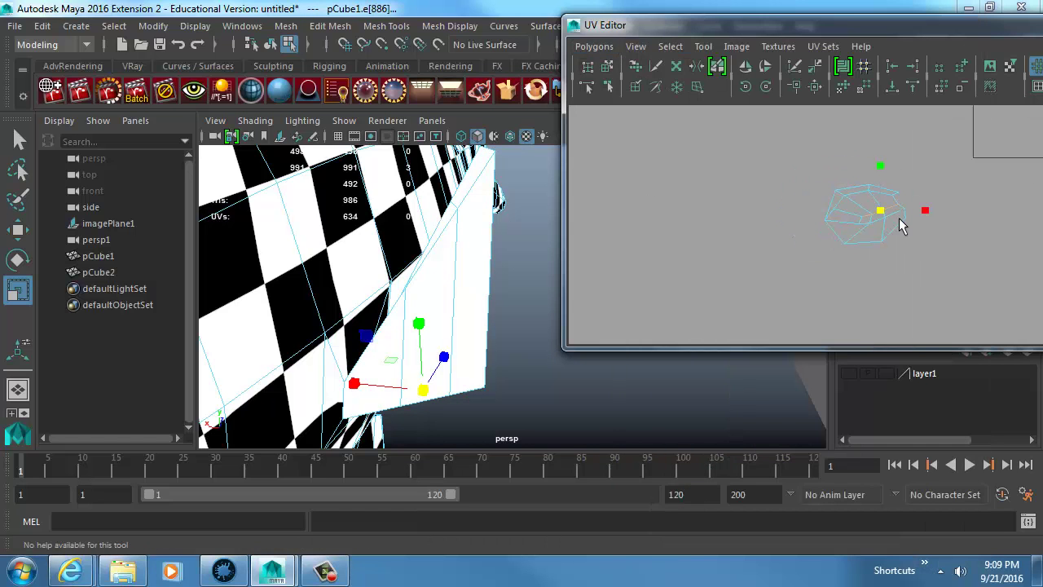
# - Select the remaining rim edges of the same pectoral fin and cut their UVs to separate its two sides
pyautogui.scroll(3, 902, 199)
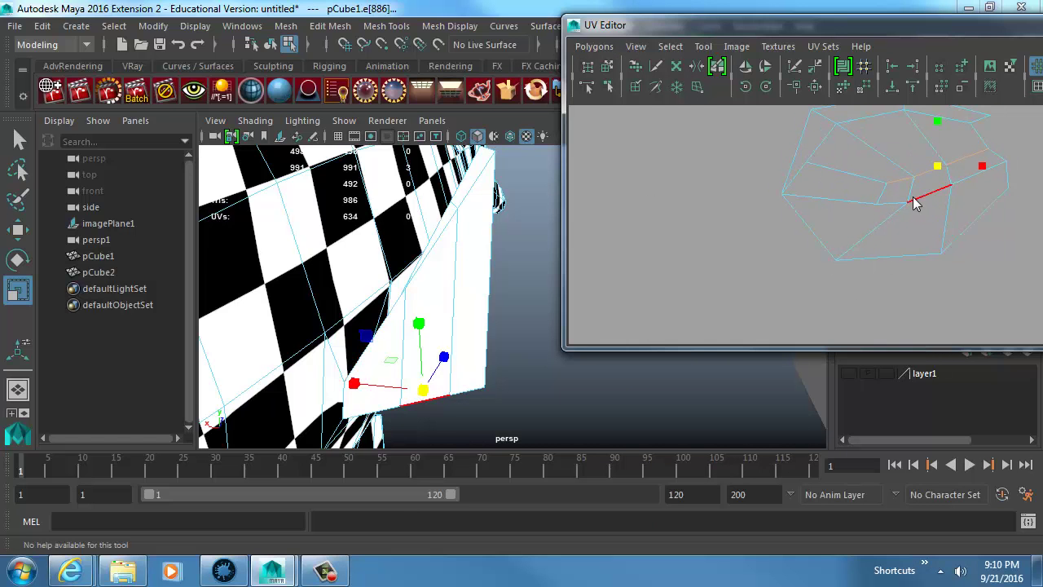
pyautogui.moveTo(915, 198); pyautogui.dragTo(913, 181, button='right')
pyautogui.click(873, 206)
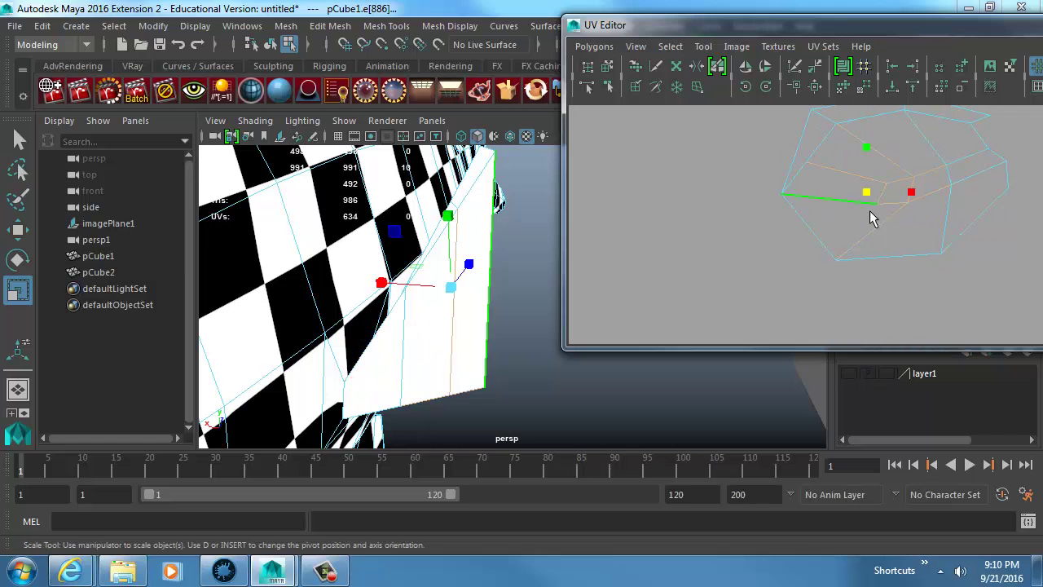
pyautogui.click(878, 164)
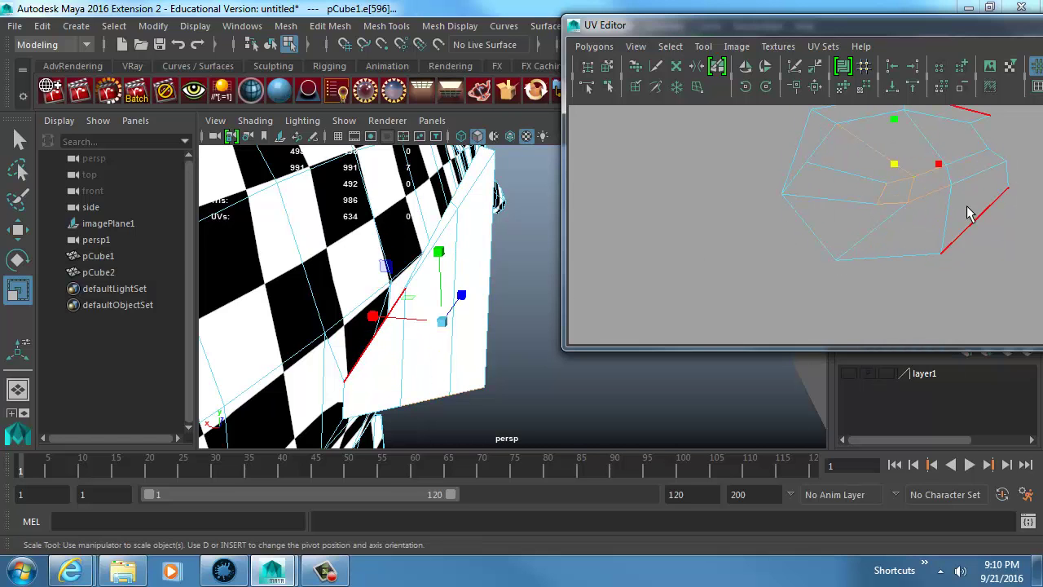
pyautogui.keyDown('ctrl'); pyautogui.moveTo(948, 153); pyautogui.dragTo(952, 233); pyautogui.keyUp('ctrl')
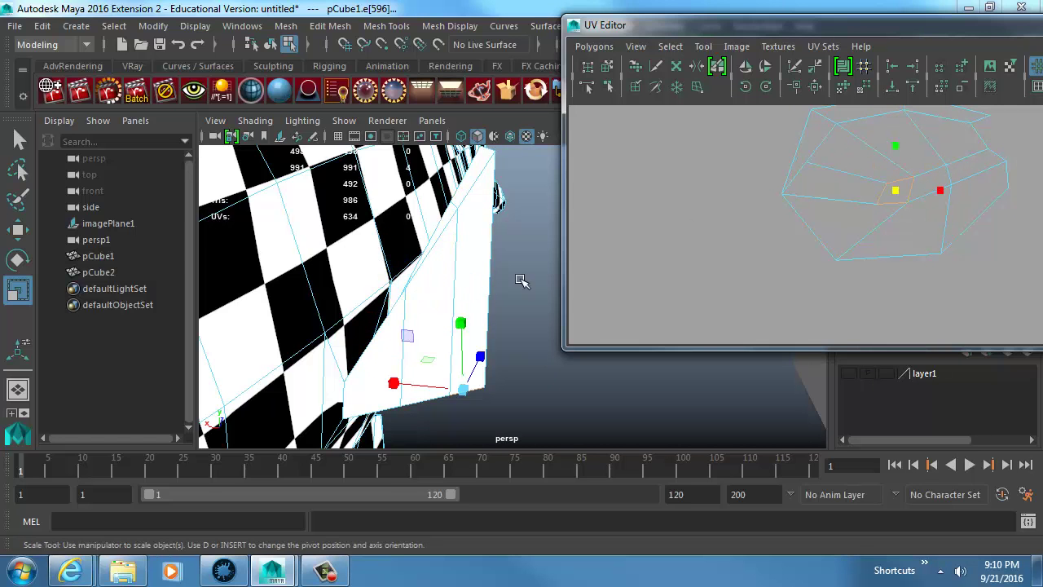
pyautogui.press('f')
pyautogui.keyDown('alt'); pyautogui.moveTo(489, 291); pyautogui.dragTo(379, 212); pyautogui.keyUp('alt')
pyautogui.keyDown('alt'); pyautogui.moveTo(379, 213); pyautogui.dragTo(381, 214, button='middle'); pyautogui.keyUp('alt')
pyautogui.keyDown('alt'); pyautogui.moveTo(381, 213); pyautogui.dragTo(383, 277); pyautogui.keyUp('alt')
pyautogui.click(879, 189)
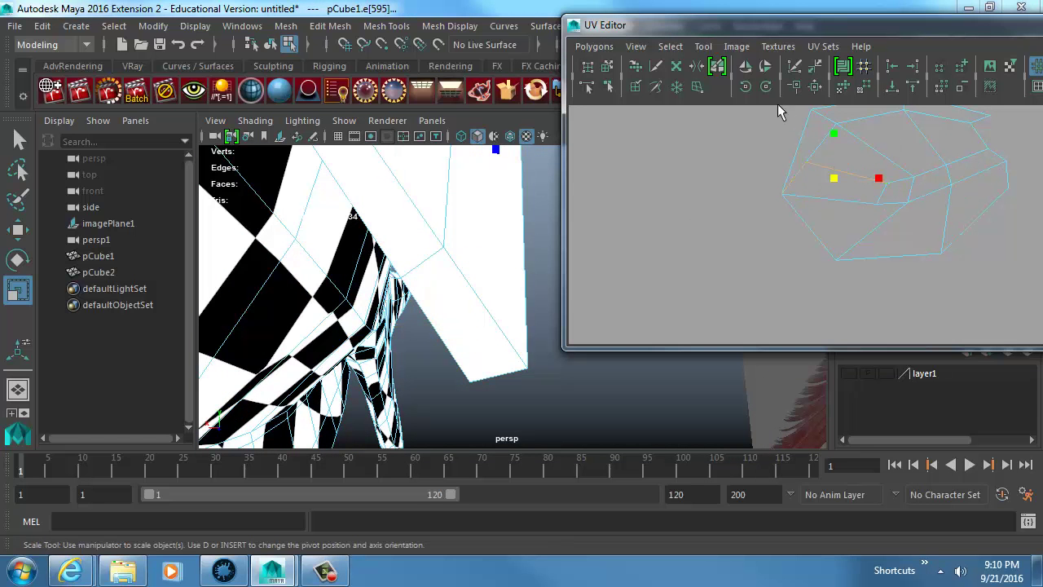
pyautogui.click(600, 48)
pyautogui.click(723, 491)
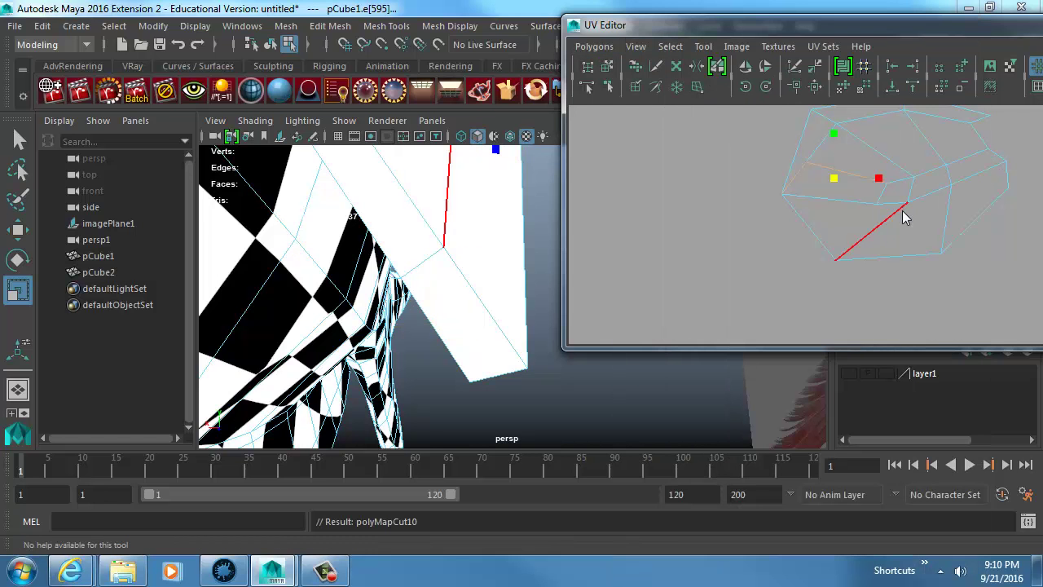
# - Select all the fish's UV shells and unfold them again with the added rim cuts on the fin
pyautogui.moveTo(903, 211); pyautogui.dragTo(840, 186, button='right')
pyautogui.click(903, 183)
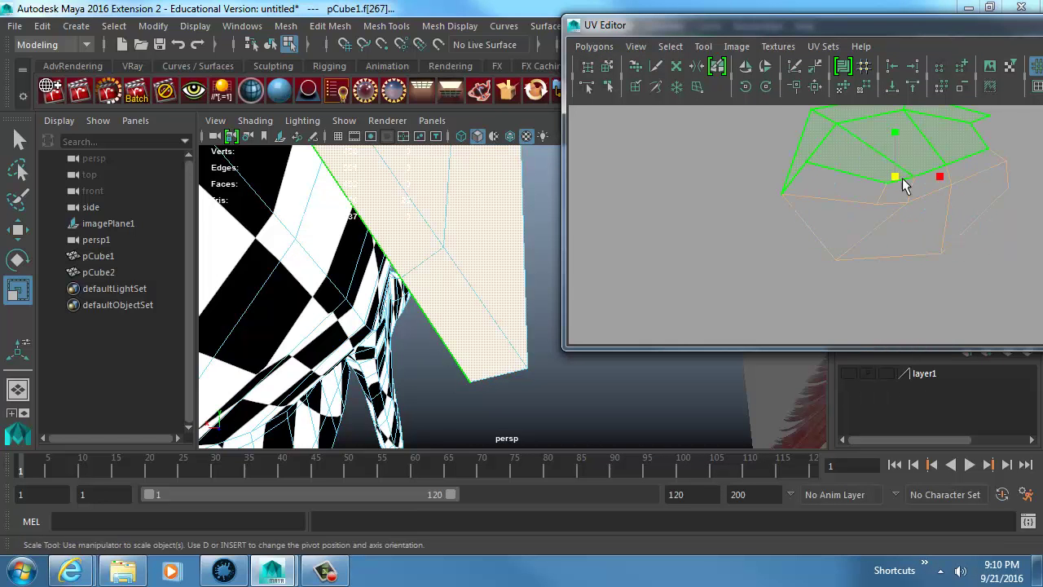
pyautogui.keyDown('alt'); pyautogui.moveTo(903, 185); pyautogui.dragTo(875, 191, button='right'); pyautogui.keyUp('alt')
pyautogui.keyDown('alt'); pyautogui.moveTo(1009, 206); pyautogui.dragTo(877, 246, button='middle'); pyautogui.keyUp('alt')
pyautogui.keyDown('alt'); pyautogui.moveTo(877, 247); pyautogui.dragTo(823, 248, button='right'); pyautogui.keyUp('alt')
pyautogui.click(940, 259)
pyautogui.moveTo(940, 259); pyautogui.dragTo(703, 56)
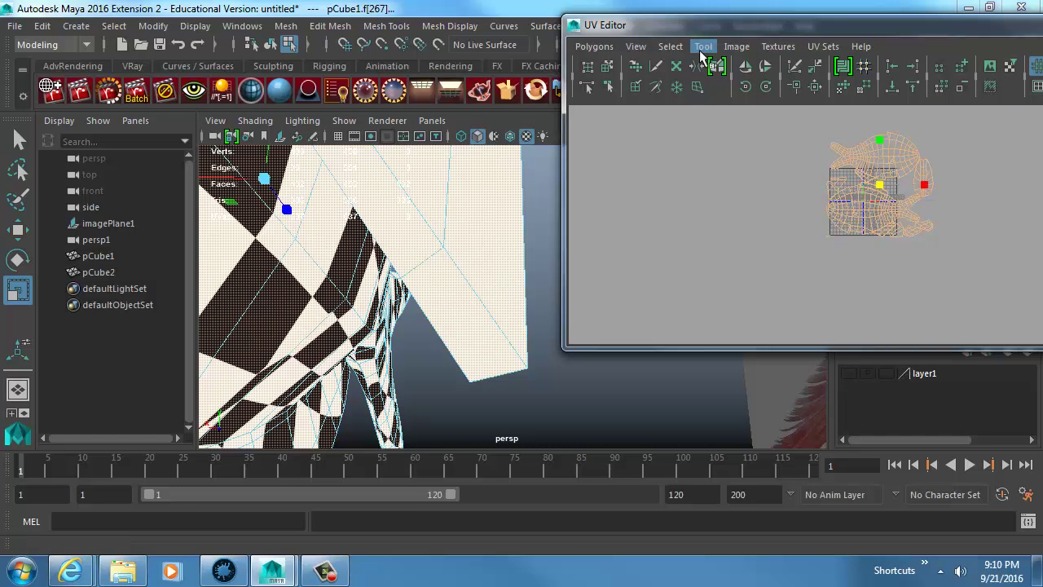
pyautogui.click(596, 46)
pyautogui.click(691, 372)
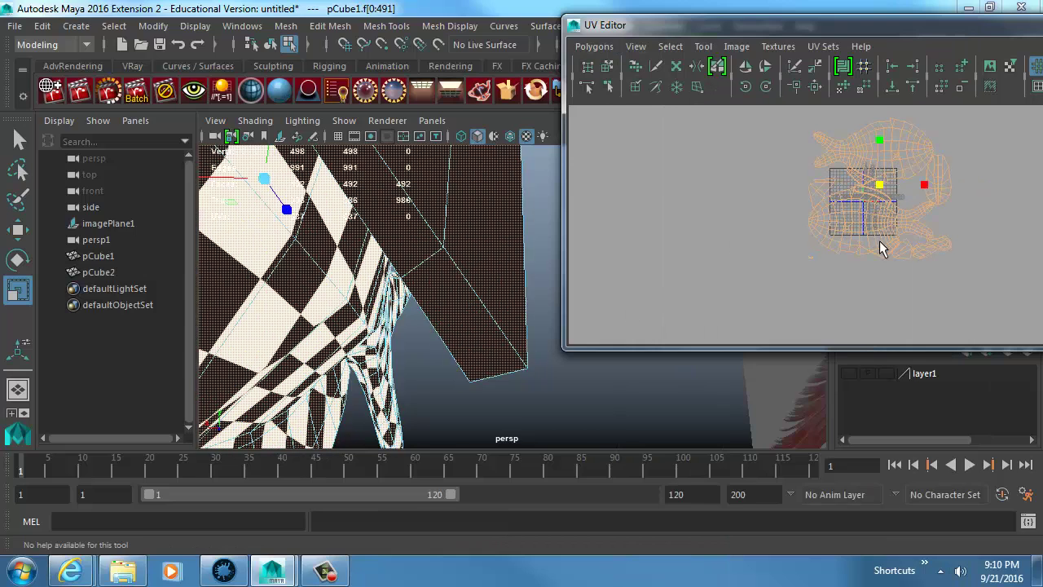
# - Check the checker pattern on the recut fin, undo the last enlargement of the UVs and examine the tiny shell at the UV origin
pyautogui.keyDown('alt'); pyautogui.moveTo(457, 216); pyautogui.dragTo(340, 250); pyautogui.keyUp('alt')
pyautogui.keyDown('alt'); pyautogui.moveTo(340, 250); pyautogui.dragTo(285, 249, button='right'); pyautogui.keyUp('alt')
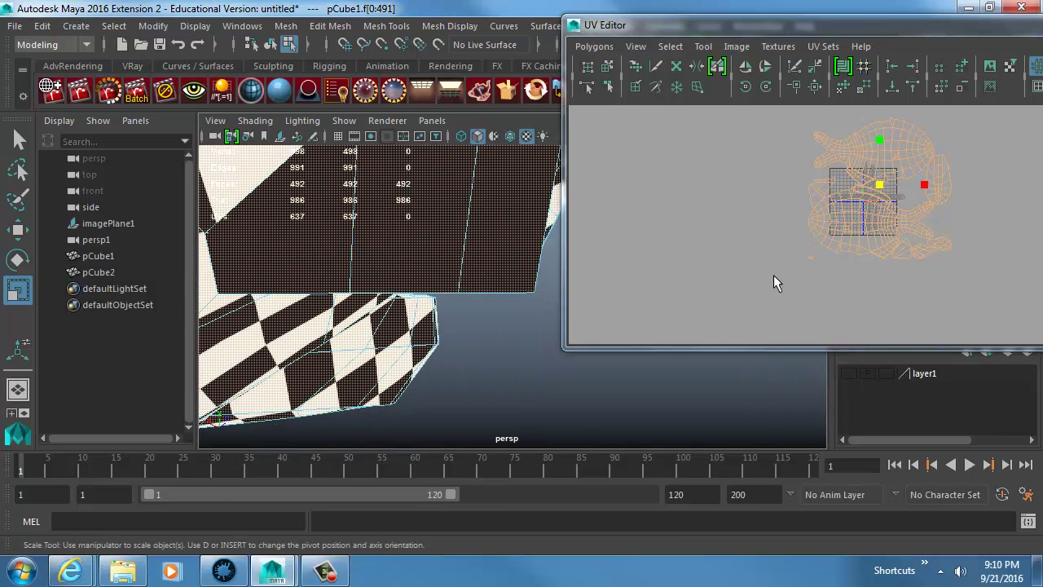
pyautogui.click(874, 271)
pyautogui.hotkey('ctrl', 'z')
pyautogui.keyDown('alt'); pyautogui.moveTo(849, 171); pyautogui.dragTo(901, 246, button='right'); pyautogui.keyUp('alt')
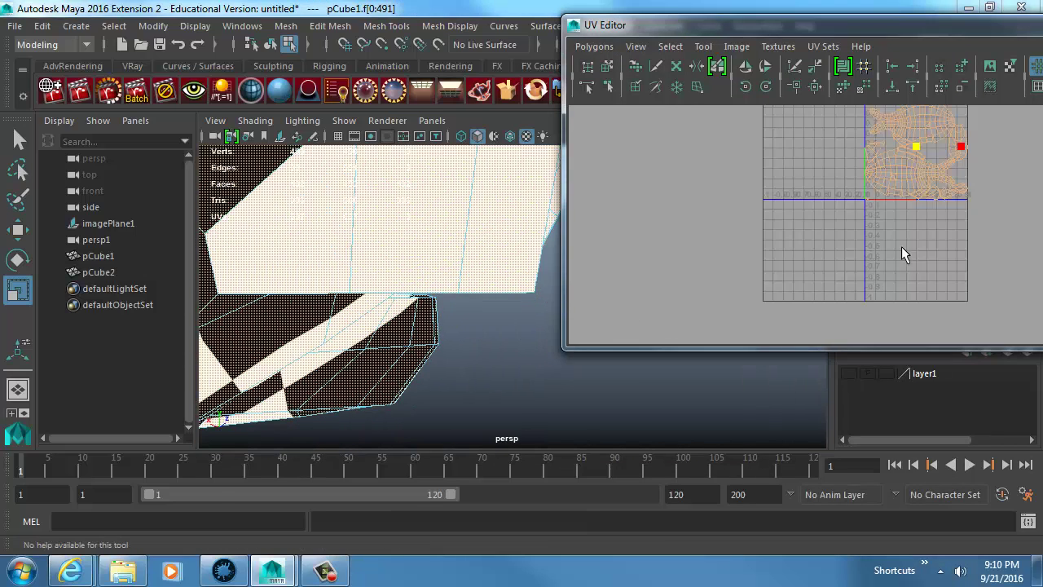
pyautogui.scroll(4, 864, 210)
pyautogui.click(846, 195)
# - Return to the whole fish object and mirror its mesh across the world X axis in the negative direction
pyautogui.moveTo(476, 206); pyautogui.dragTo(495, 177, button='right')
pyautogui.keyDown('alt'); pyautogui.moveTo(503, 238); pyautogui.dragTo(344, 274, button='right'); pyautogui.keyUp('alt')
pyautogui.keyDown('alt'); pyautogui.moveTo(344, 275); pyautogui.dragTo(543, 263); pyautogui.keyUp('alt')
pyautogui.click(287, 25)
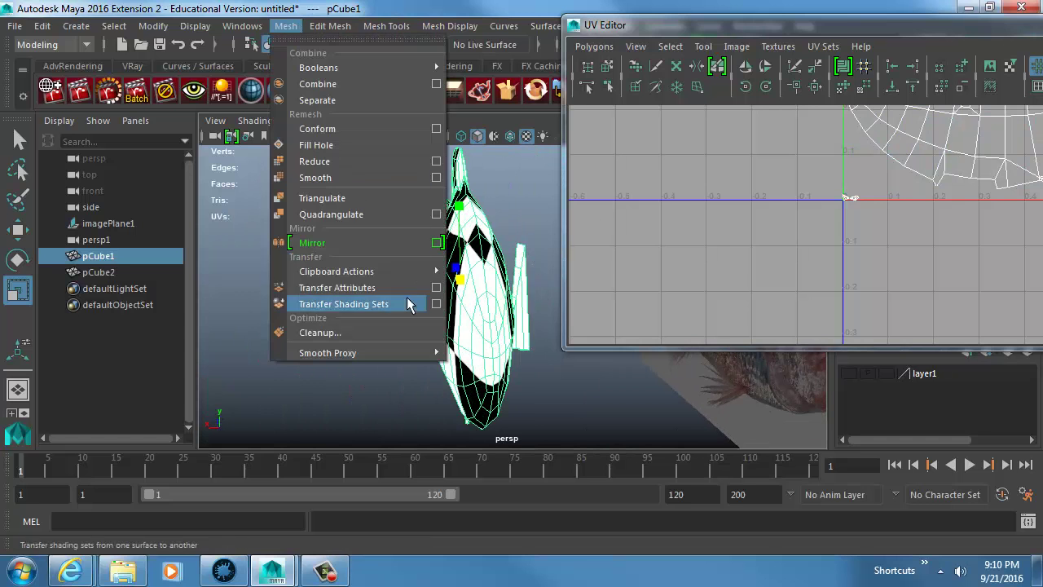
pyautogui.click(404, 242)
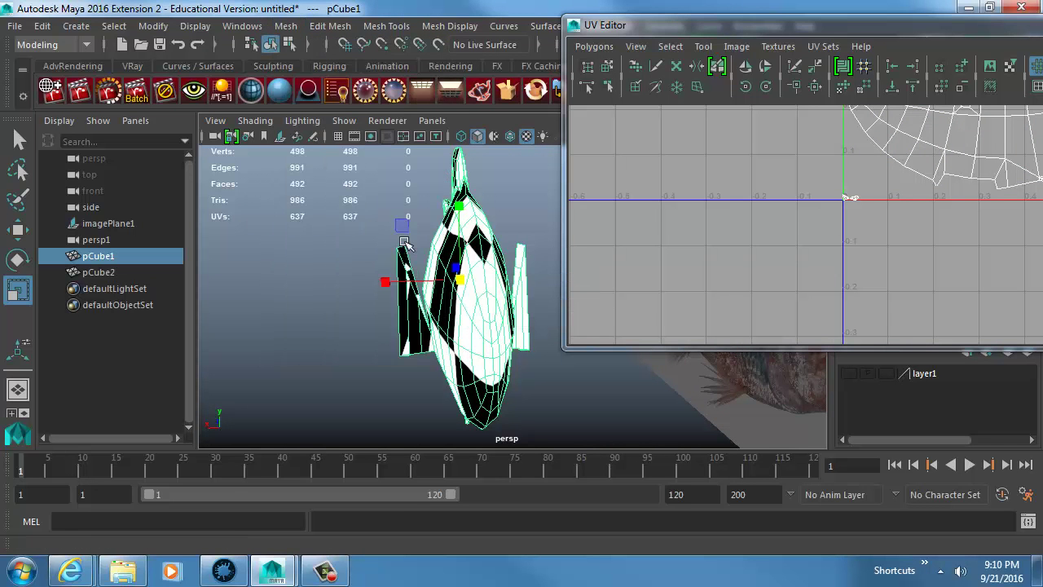
pyautogui.press('q')
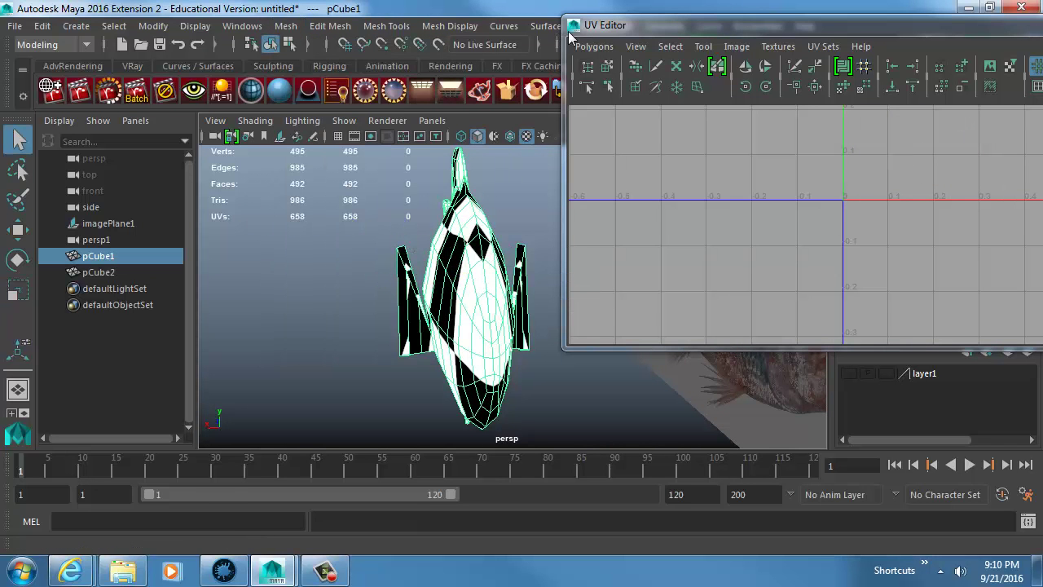
# - Set the mirror's merge threshold to 0.001 and check the edge loop along the fish's centre line
pyautogui.doubleClick(572, 29)
pyautogui.scroll(-3, 927, 270)
pyautogui.click(900, 226)
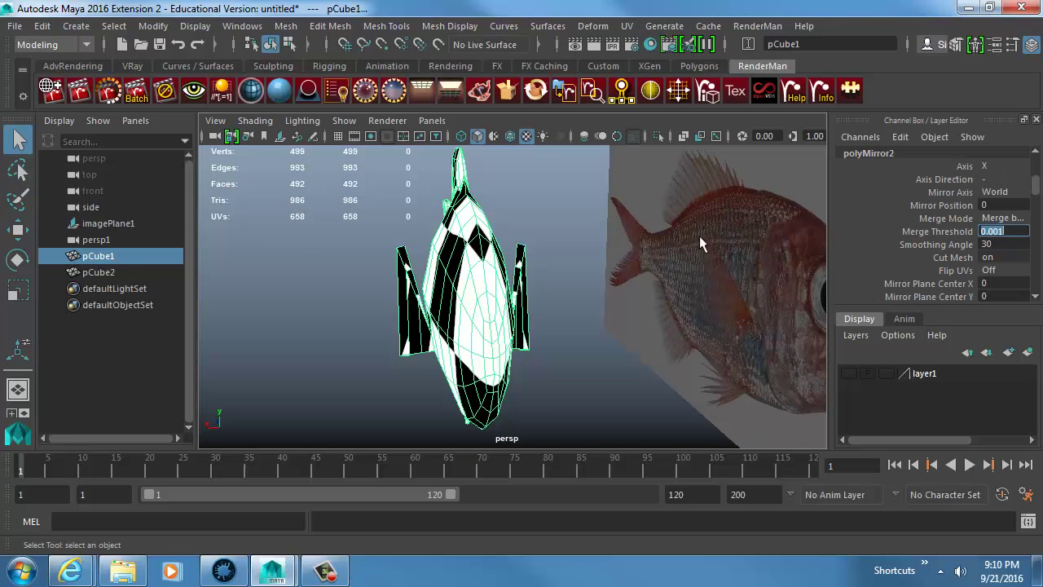
pyautogui.moveTo(478, 248); pyautogui.dragTo(485, 204, button='right')
pyautogui.click(486, 242)
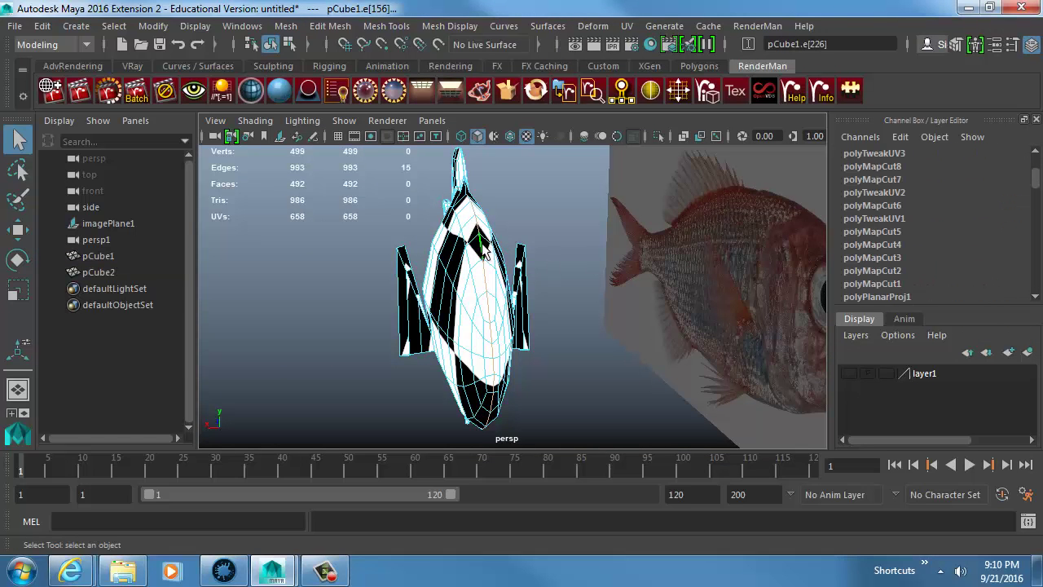
pyautogui.press('F8')
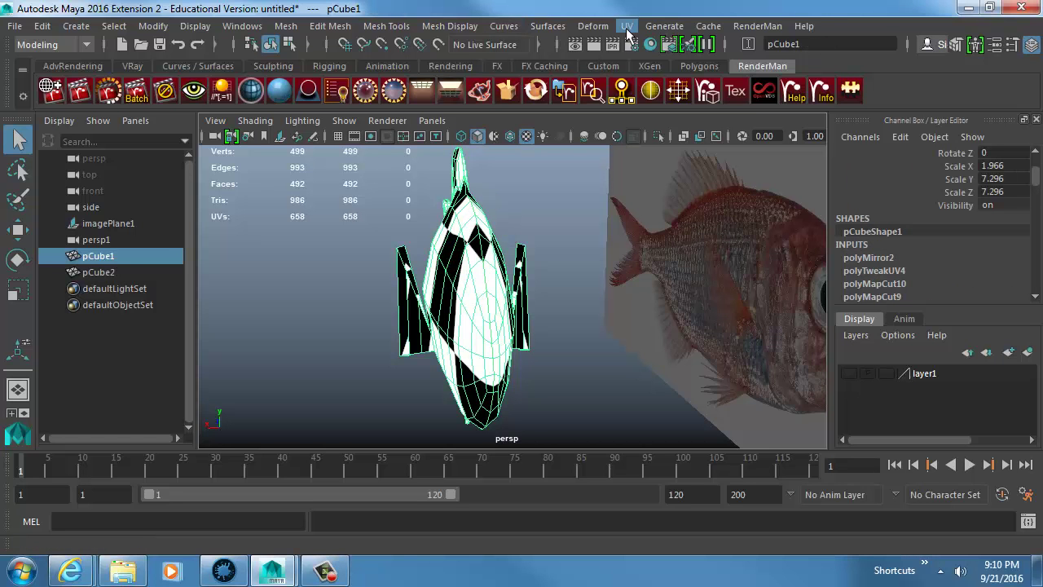
# - Open the UV Editor and move one half's body and pectoral fin shells off the overlapping shells of the other half
pyautogui.click(627, 26)
pyautogui.click(677, 49)
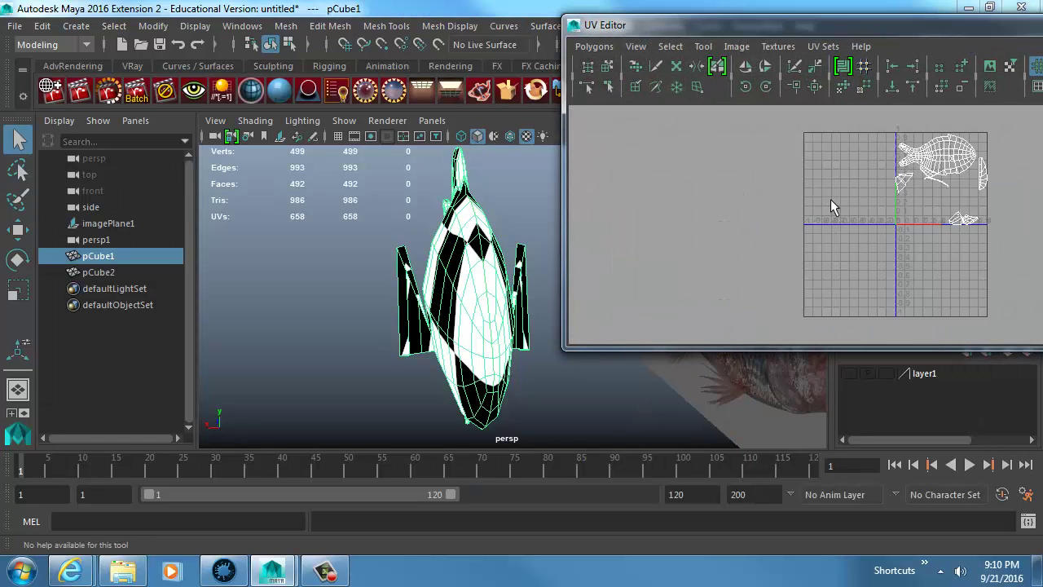
pyautogui.keyDown('alt'); pyautogui.moveTo(911, 184); pyautogui.dragTo(786, 214, button='middle'); pyautogui.keyUp('alt')
pyautogui.moveTo(807, 187); pyautogui.dragTo(770, 174, button='right')
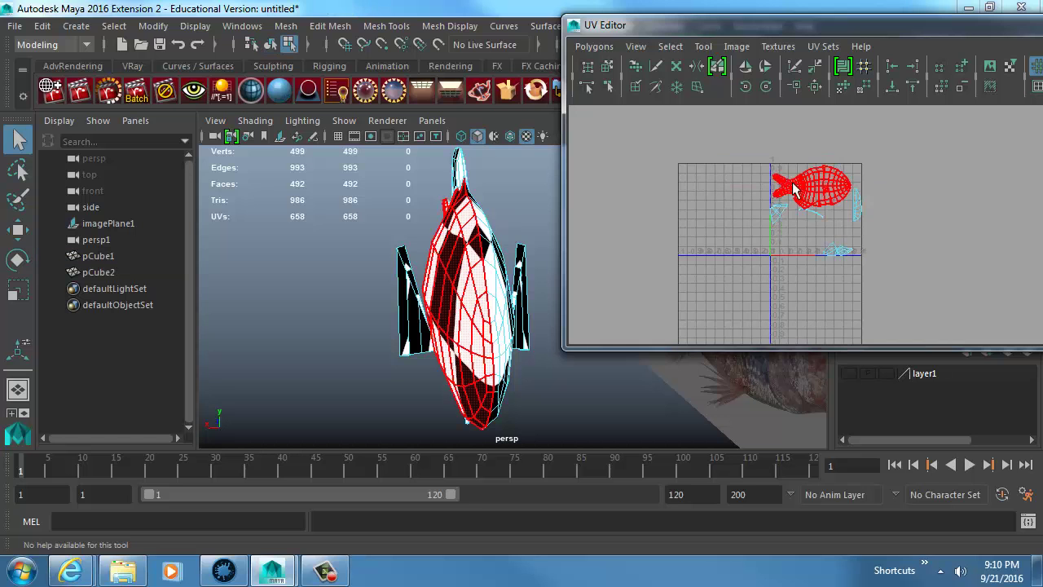
pyautogui.click(793, 184)
pyautogui.press('w')
pyautogui.moveTo(812, 186); pyautogui.dragTo(709, 128)
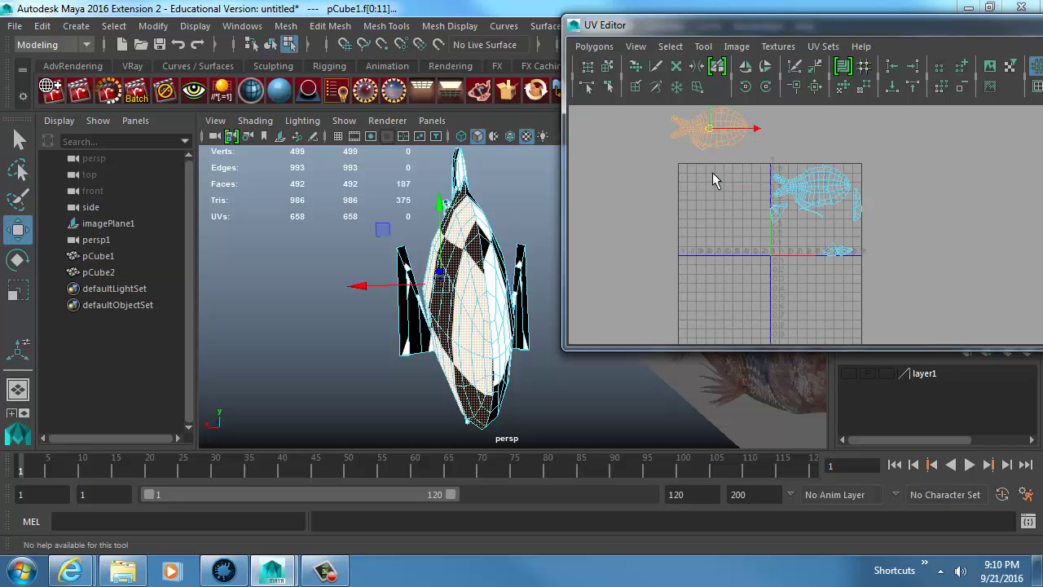
pyautogui.click(787, 218)
pyautogui.moveTo(780, 217); pyautogui.dragTo(737, 197, button='middle')
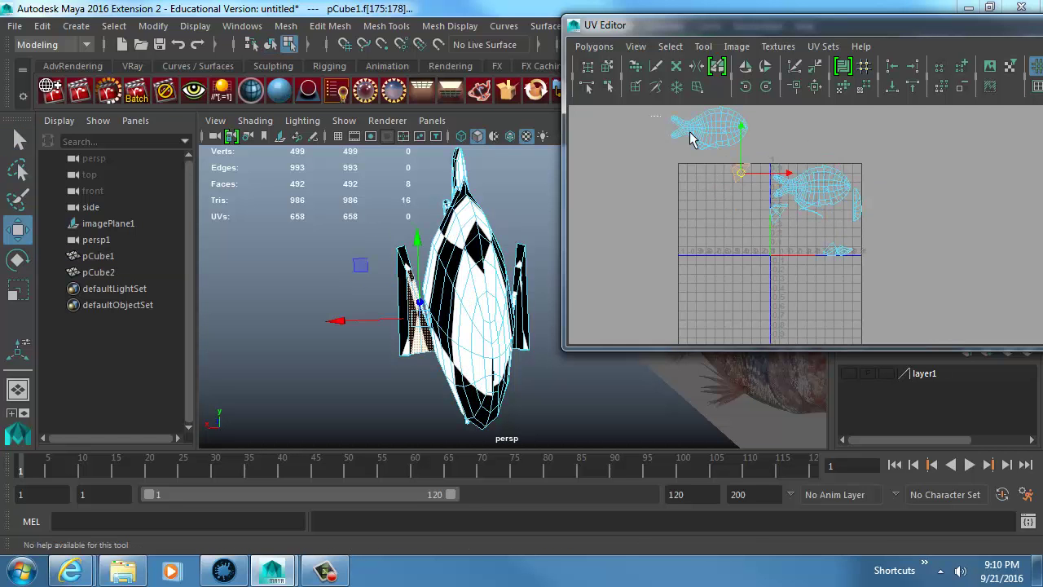
# - Select all the fish's UV shells and lay them out automatically within the UV square
pyautogui.moveTo(689, 131); pyautogui.dragTo(900, 264)
pyautogui.click(603, 49)
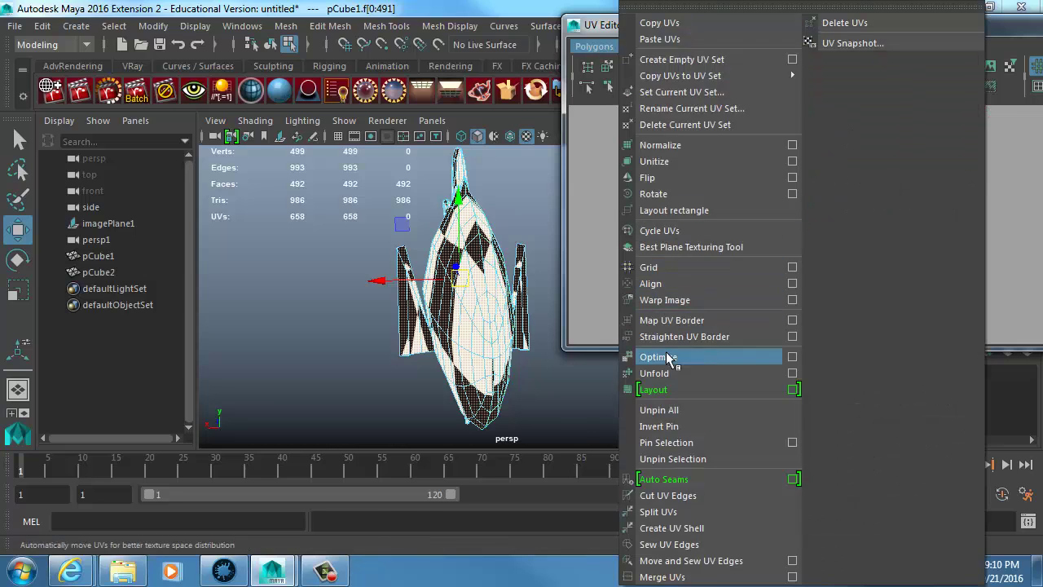
pyautogui.click(653, 389)
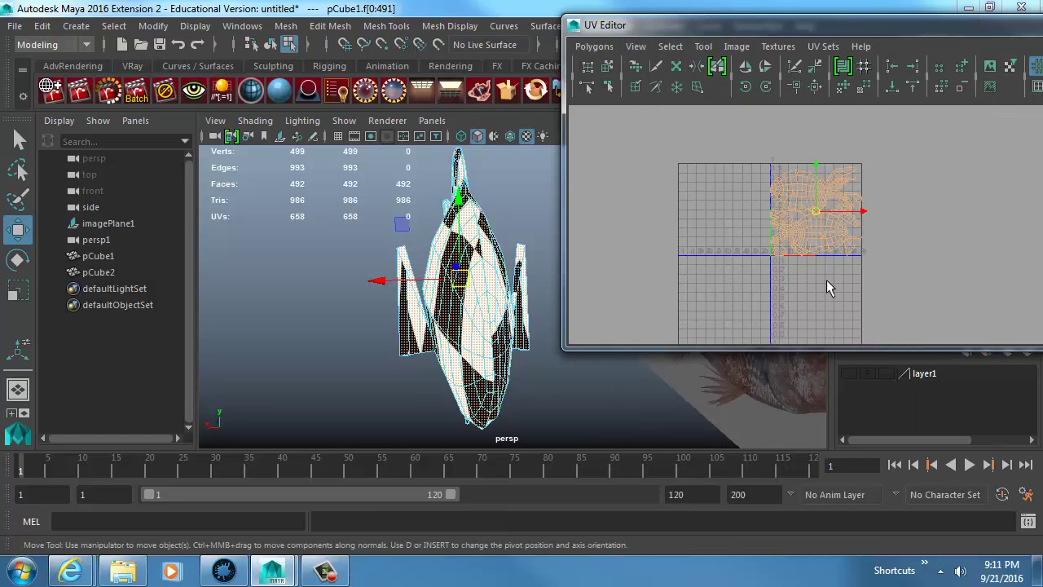
# - Enlarge all the UV shells to inspect the checker pattern on the fish, and undo the enlargement
pyautogui.press('r')
pyautogui.moveTo(771, 272); pyautogui.dragTo(895, 256, button='middle')
pyautogui.keyDown('alt'); pyautogui.moveTo(500, 274); pyautogui.dragTo(570, 258); pyautogui.keyUp('alt')
pyautogui.hotkey('ctrl', 'z')
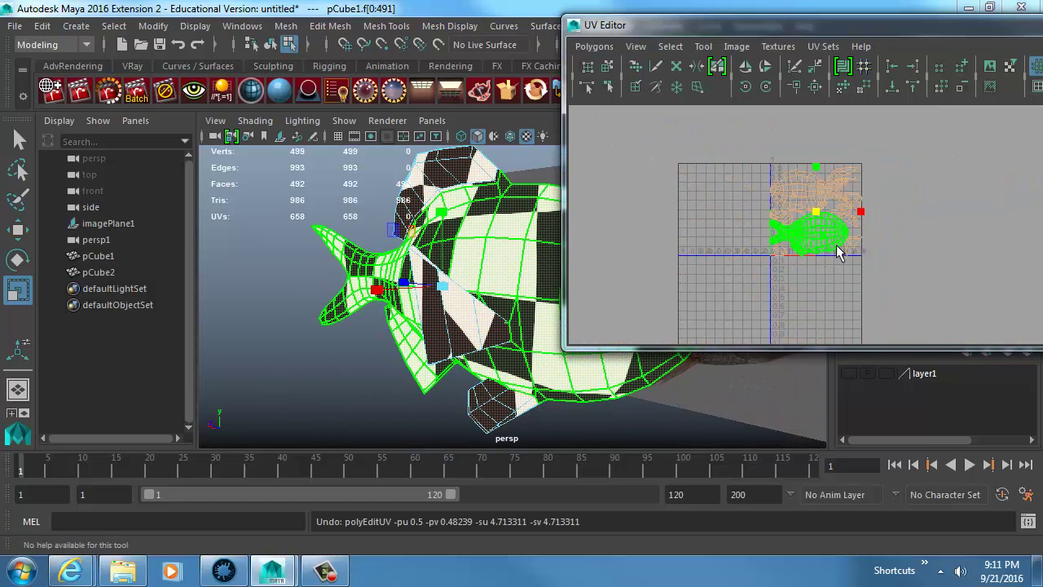
# - Examine the packed shells, return to whole-object selection, close the UV Editor and check the checker pattern along the fish's side
pyautogui.scroll(4, 836, 247)
pyautogui.keyDown('alt'); pyautogui.moveTo(828, 247); pyautogui.dragTo(739, 238, button='middle'); pyautogui.keyUp('alt')
pyautogui.press('w')
pyautogui.moveTo(467, 243); pyautogui.dragTo(489, 226, button='right')
pyautogui.keyDown('alt'); pyautogui.moveTo(489, 226); pyautogui.dragTo(445, 214, button='middle'); pyautogui.keyUp('alt')
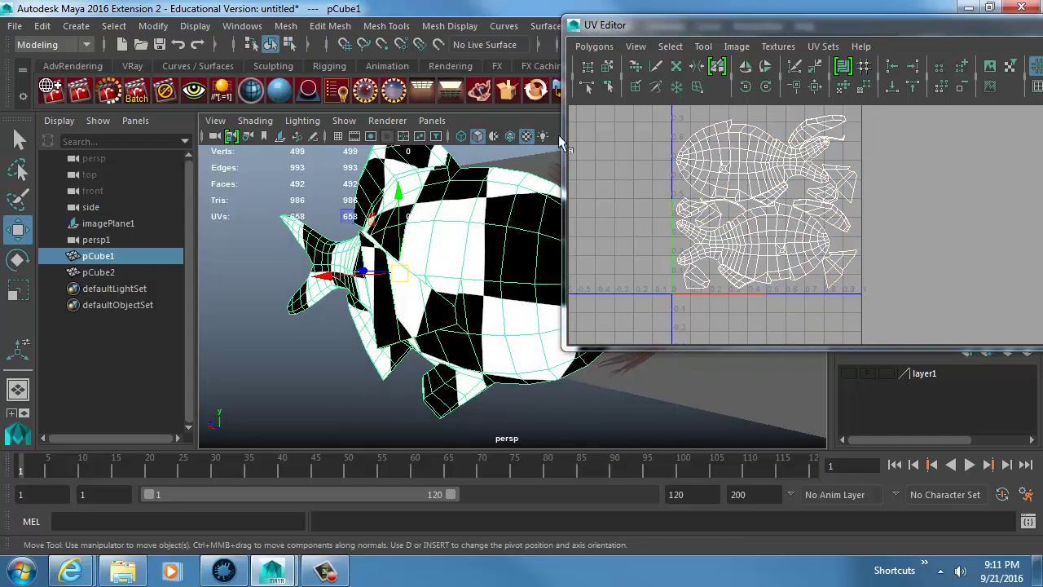
pyautogui.doubleClick(574, 26)
pyautogui.keyDown('alt'); pyautogui.moveTo(494, 252); pyautogui.dragTo(438, 174); pyautogui.keyUp('alt')
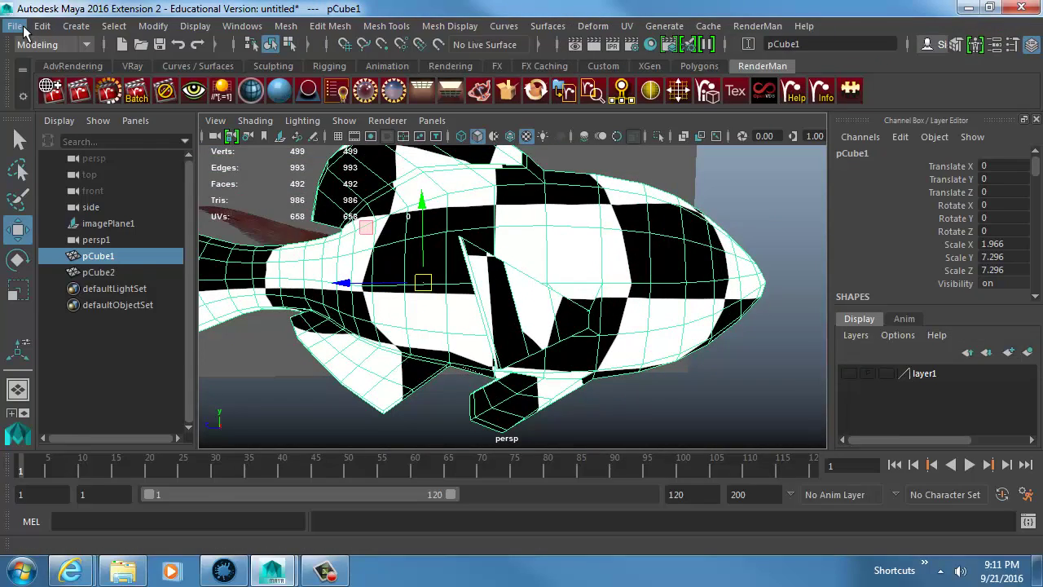
# - Save the scene as Fish_001 in the project's sourceimages folder
pyautogui.hotkey('ctrl', 's')
pyautogui.write('Fish_001')
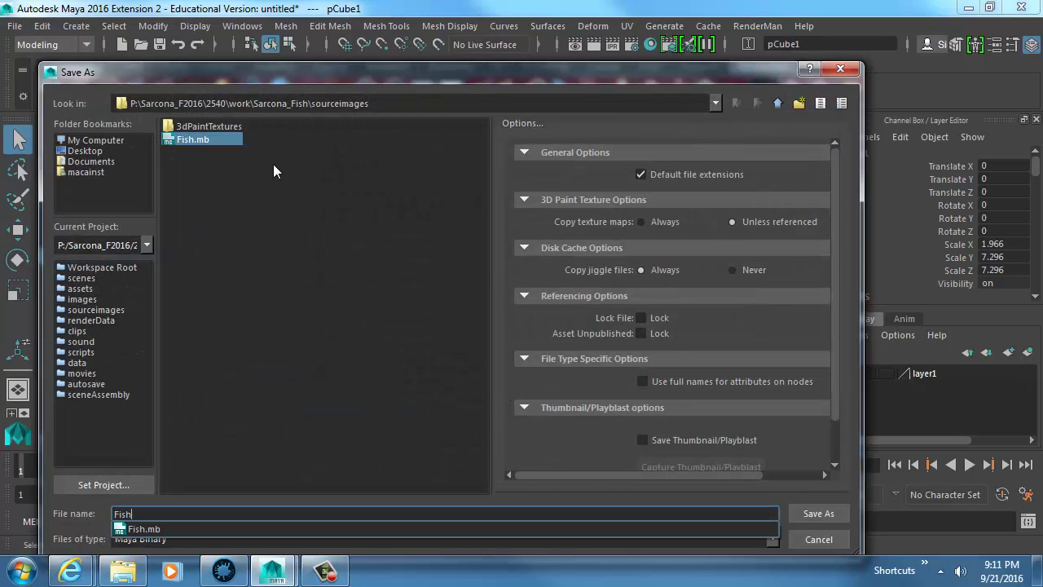
pyautogui.press('Return')
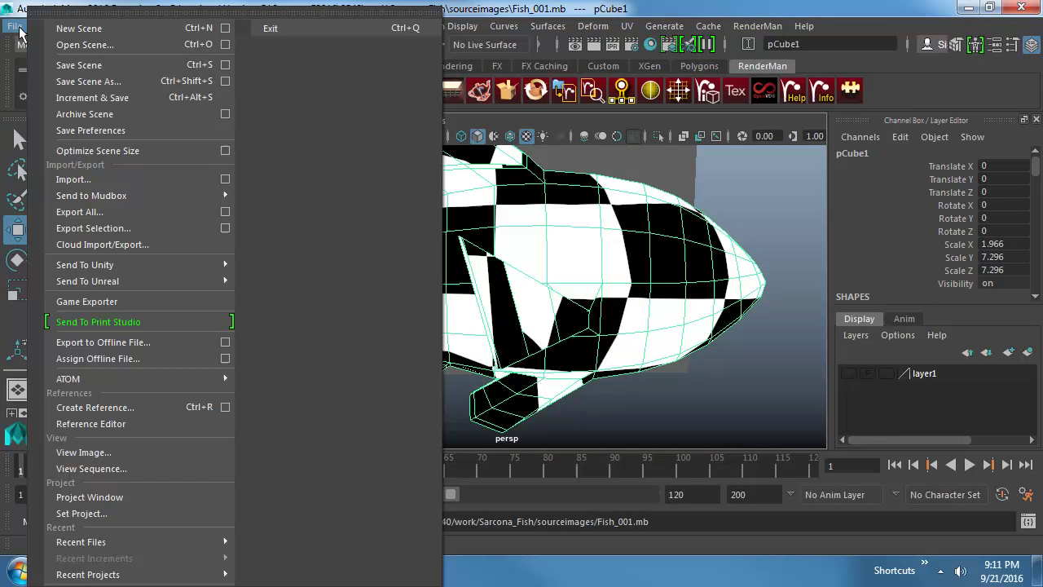
# - Export the selected fish as an OBJ file named FishExport in the sourceimages folder
pyautogui.click(15, 26)
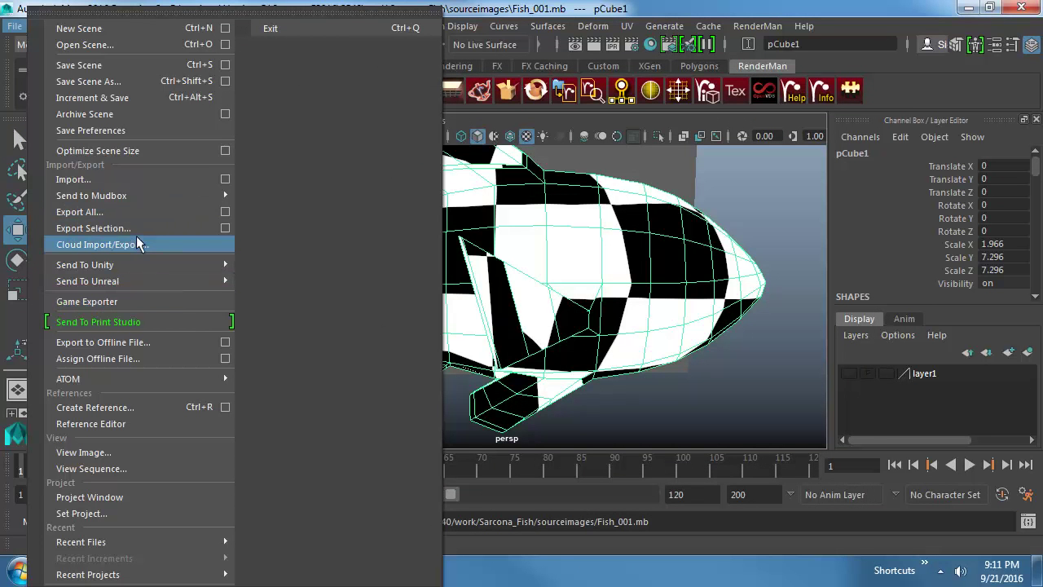
pyautogui.click(137, 228)
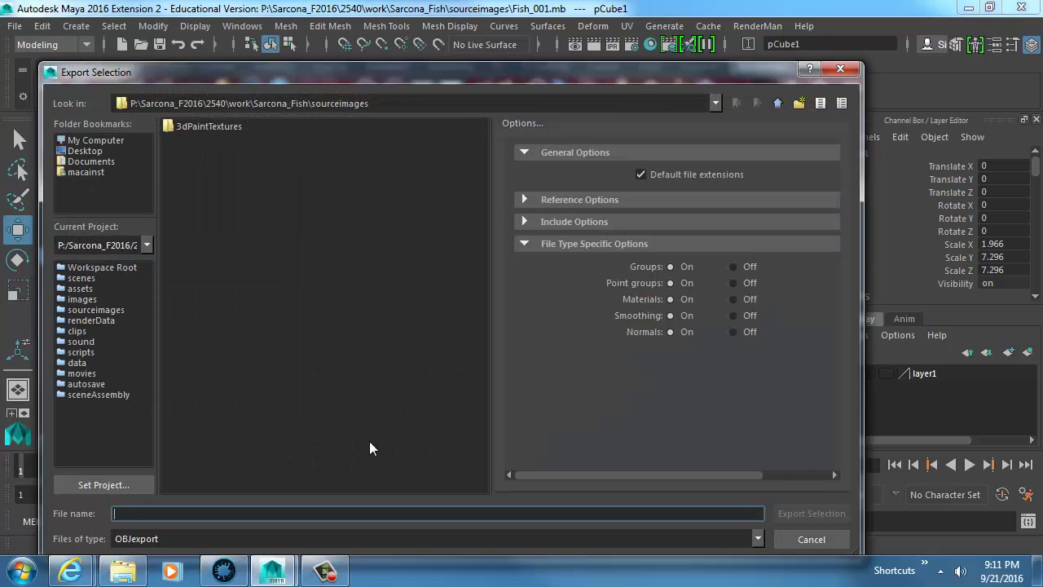
pyautogui.write('FishExport')
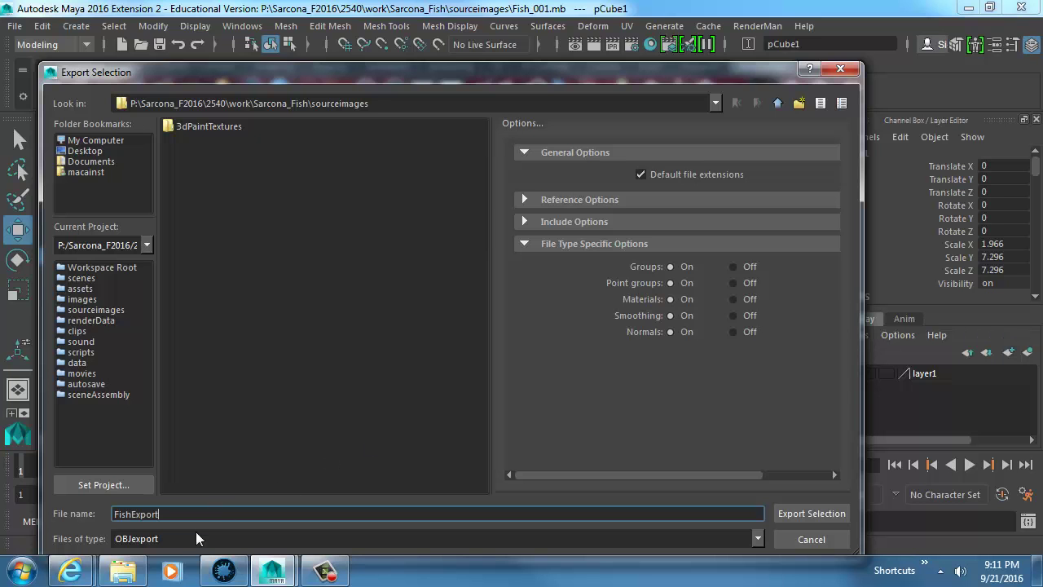
pyautogui.press('Return')
# - Switch to Mari, start a new project and open the file browser for its geometry path
pyautogui.hotkey('alt', 'Tab')
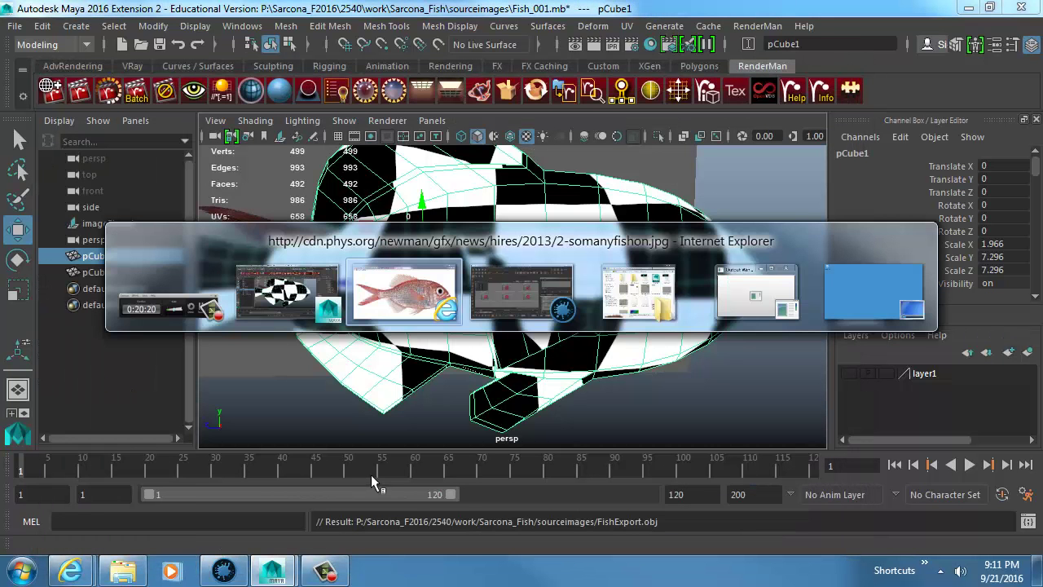
pyautogui.hotkey('alt', 'Tab')
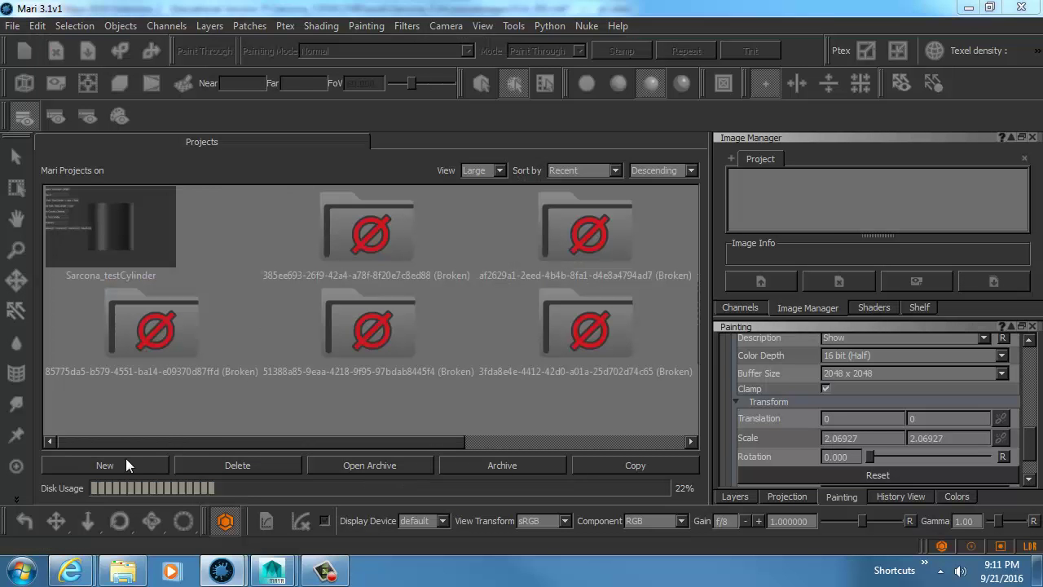
pyautogui.click(126, 460)
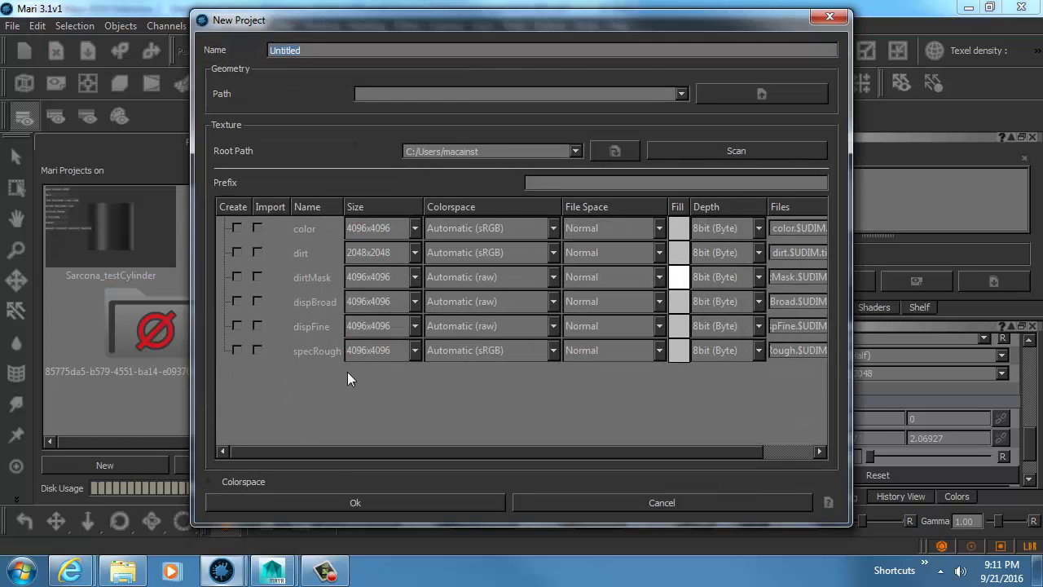
pyautogui.click(685, 94)
pyautogui.click(721, 93)
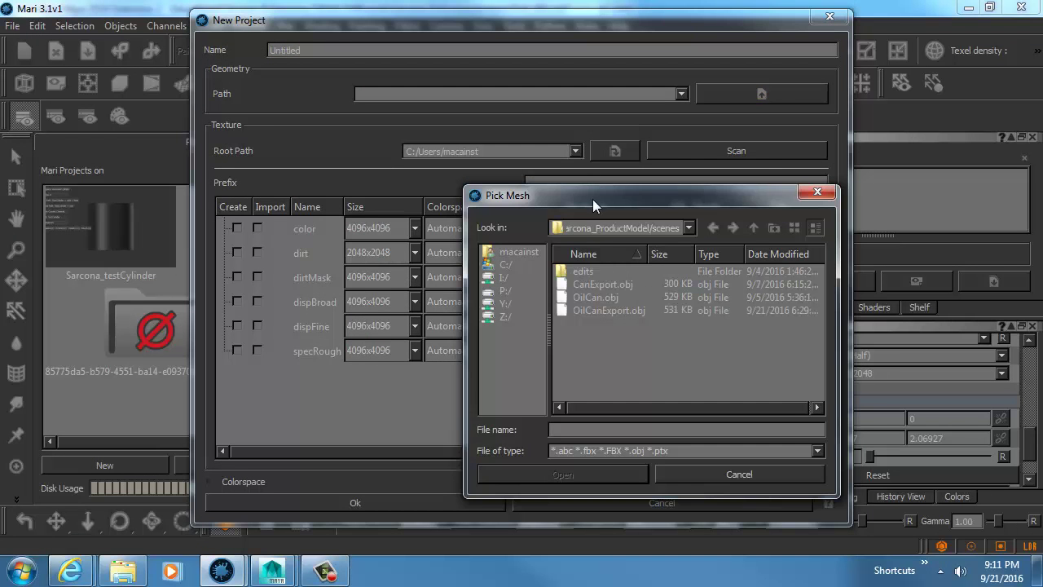
# - Load FishExport.obj from the fish project's sourceimages folder under 2540/work as the new project's geometry
pyautogui.moveTo(592, 199); pyautogui.dragTo(420, 132)
pyautogui.click(519, 161)
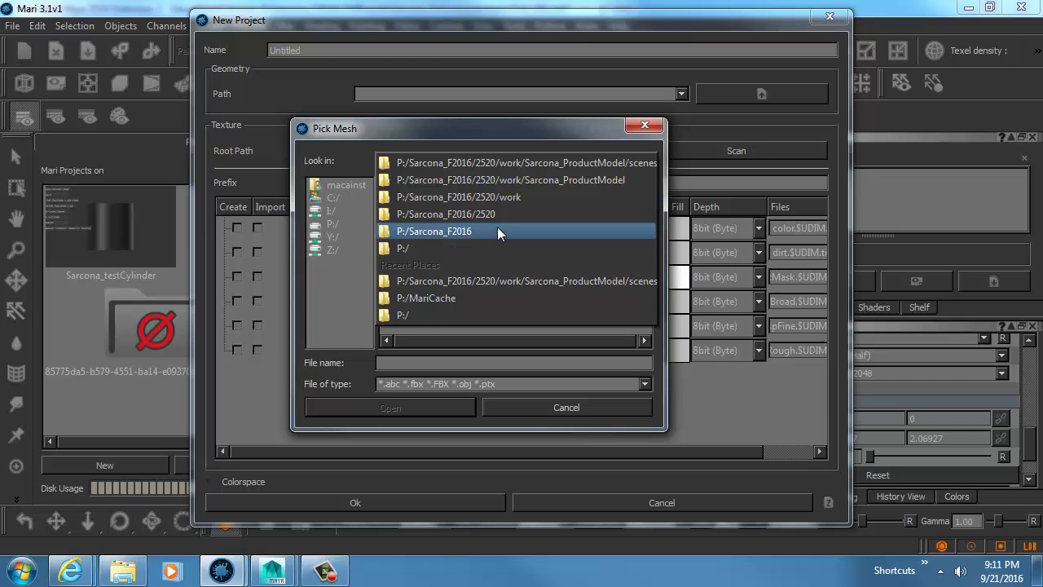
pyautogui.click(486, 229)
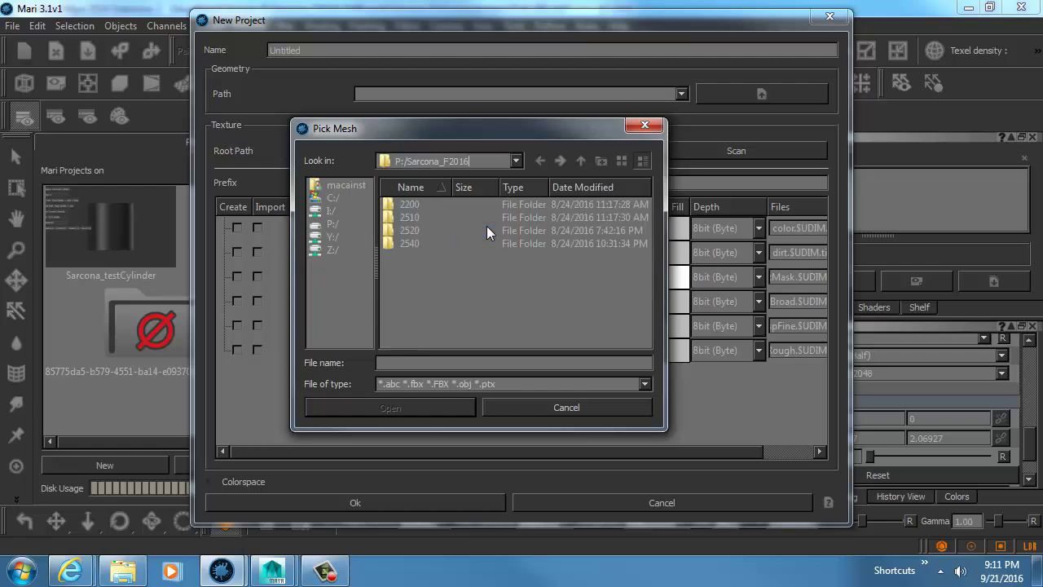
pyautogui.doubleClick(413, 243)
pyautogui.doubleClick(413, 230)
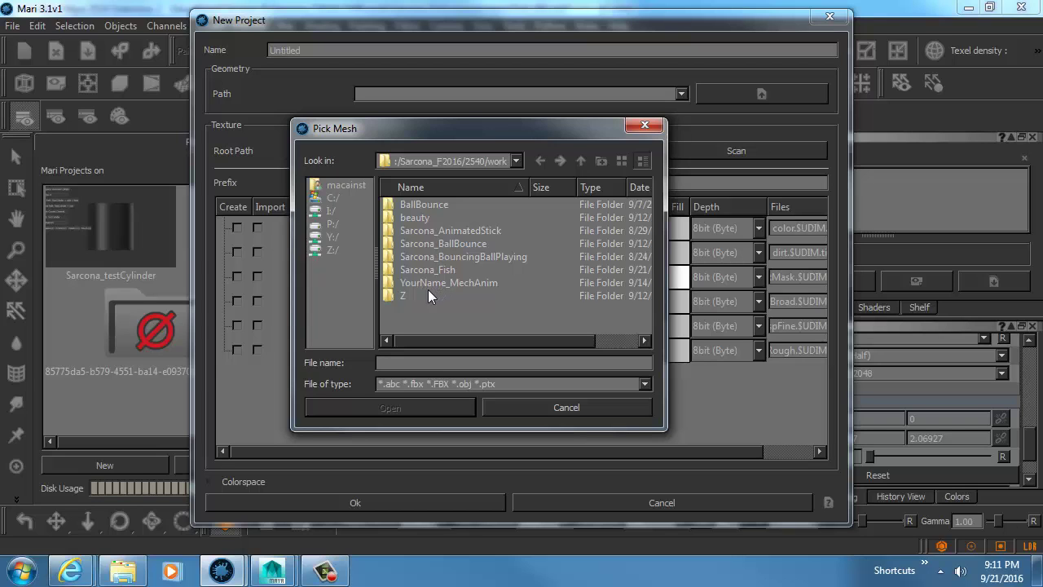
pyautogui.doubleClick(430, 272)
pyautogui.scroll(-2, 431, 275)
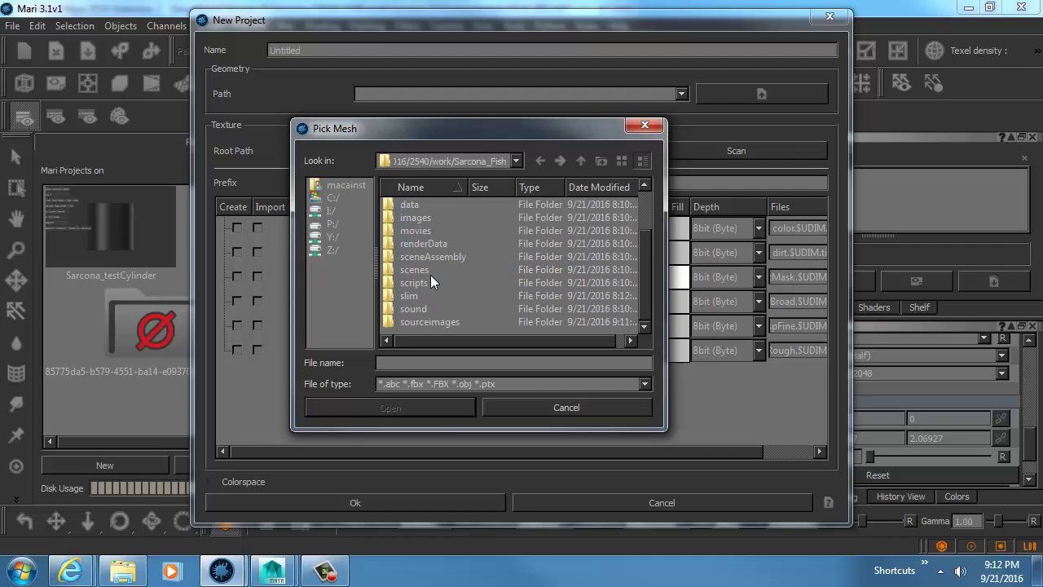
pyautogui.doubleClick(427, 322)
pyautogui.click(408, 219)
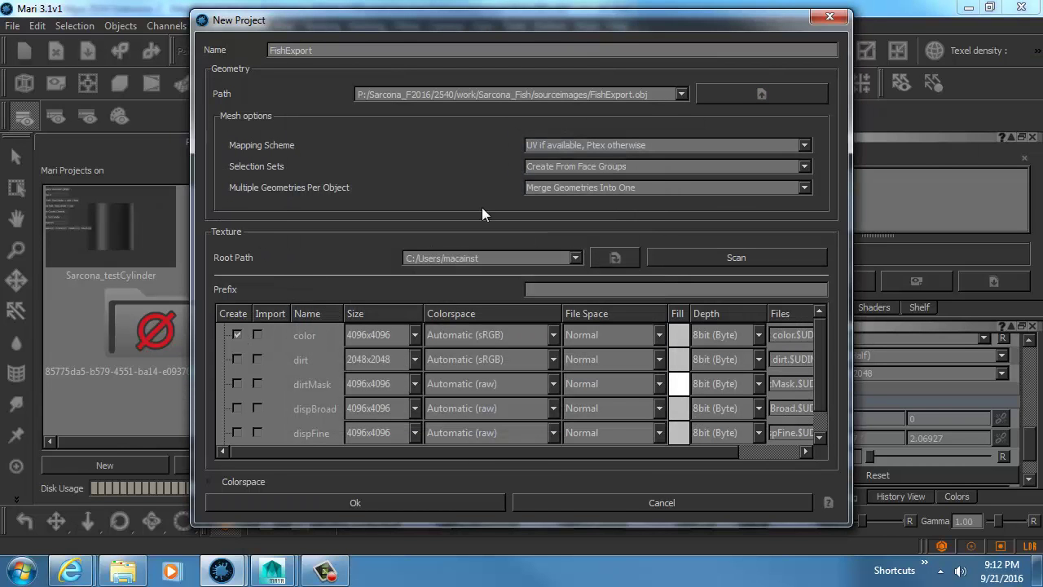
# - Set the color channel's size to 4096x4096 and create the FishExport project
pyautogui.click(399, 336)
pyautogui.click(397, 319)
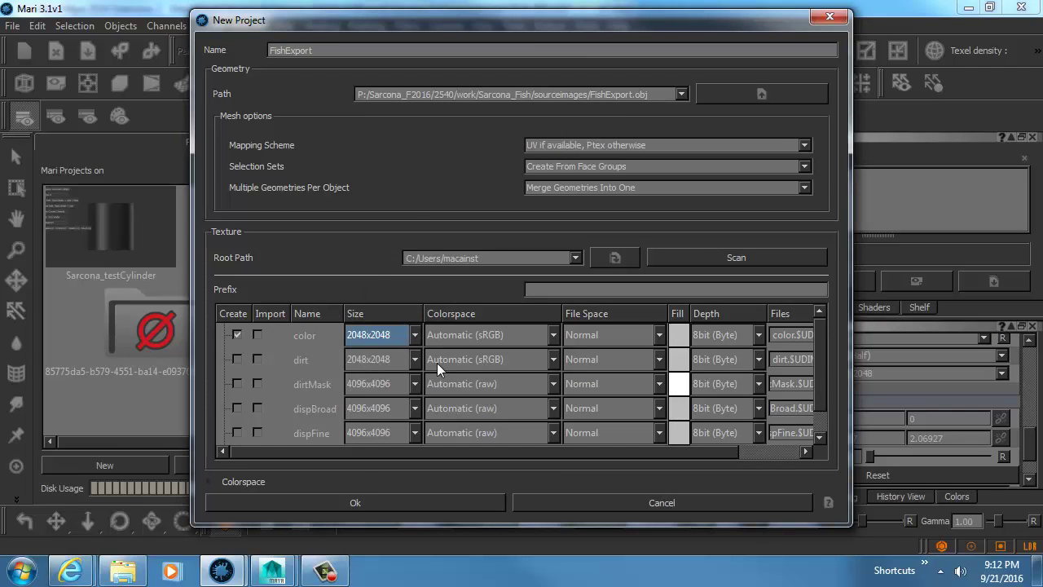
pyautogui.click(371, 383)
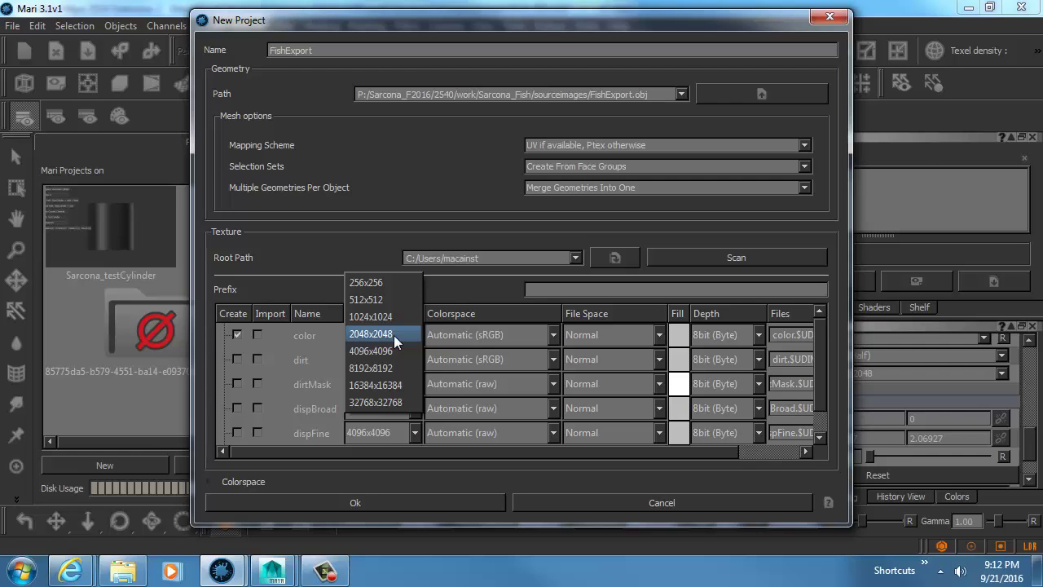
pyautogui.click(394, 335)
pyautogui.click(401, 336)
pyautogui.click(399, 349)
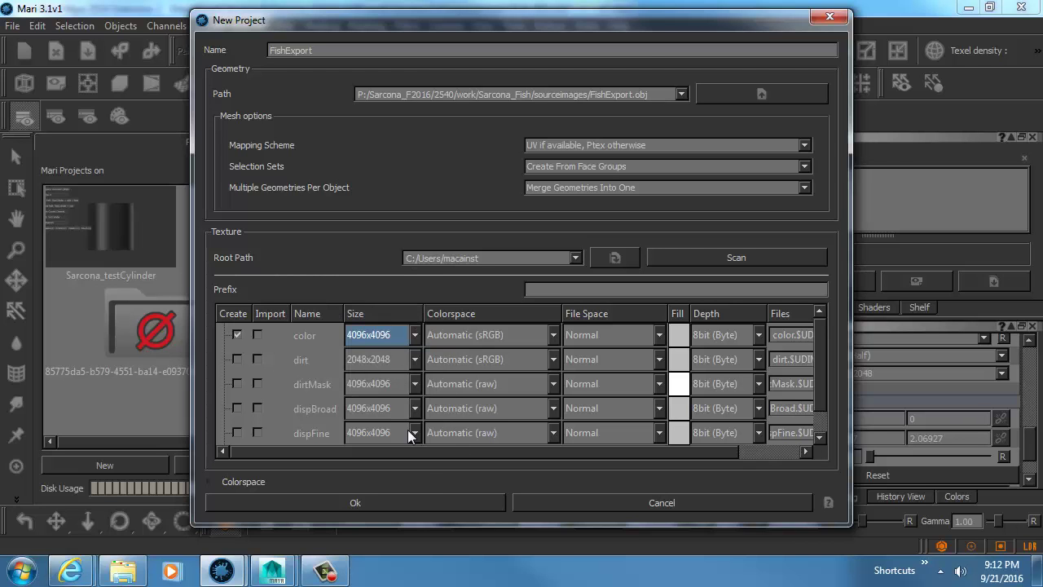
pyautogui.click(416, 505)
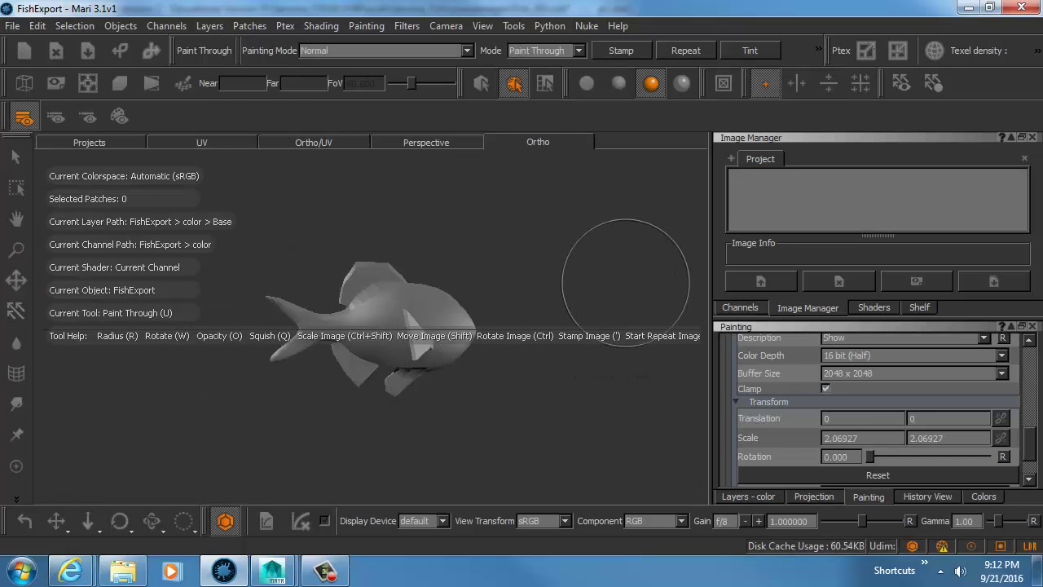
# - Inspect the fish from several orthographic directions and finish on the side view with its head facing left
pyautogui.moveTo(617, 245)
pyautogui.keyDown('alt'); pyautogui.mouseDown()
pyautogui.moveTo(399, 391)
pyautogui.moveTo(560, 270)
pyautogui.moveTo(534, 298)
pyautogui.mouseUp(); pyautogui.keyUp('alt')
pyautogui.hotkey('ctrl', '5')
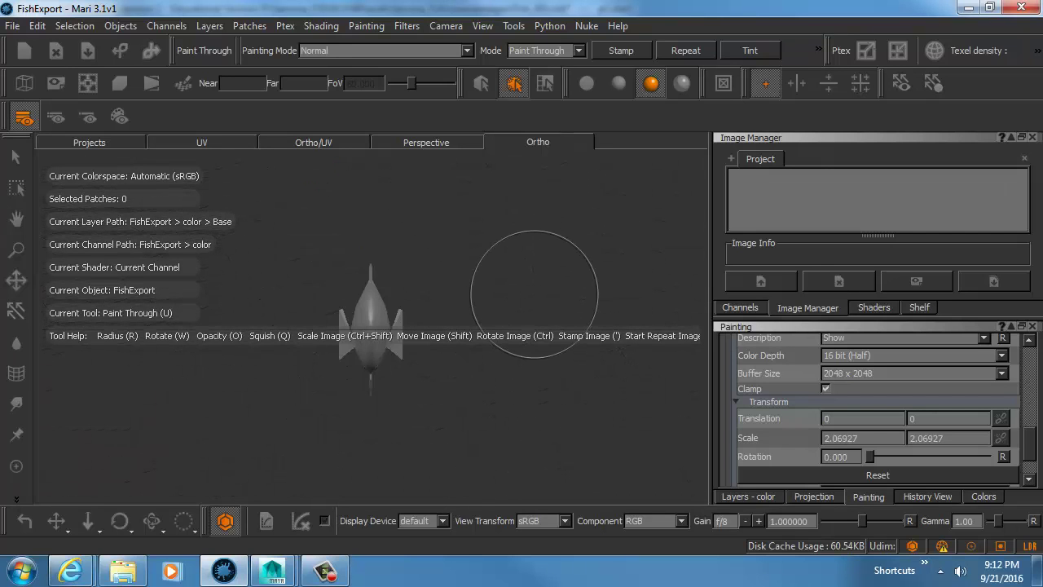
pyautogui.hotkey('ctrl', '2')
pyautogui.hotkey('ctrl', '5')
pyautogui.hotkey('ctrl', '8')
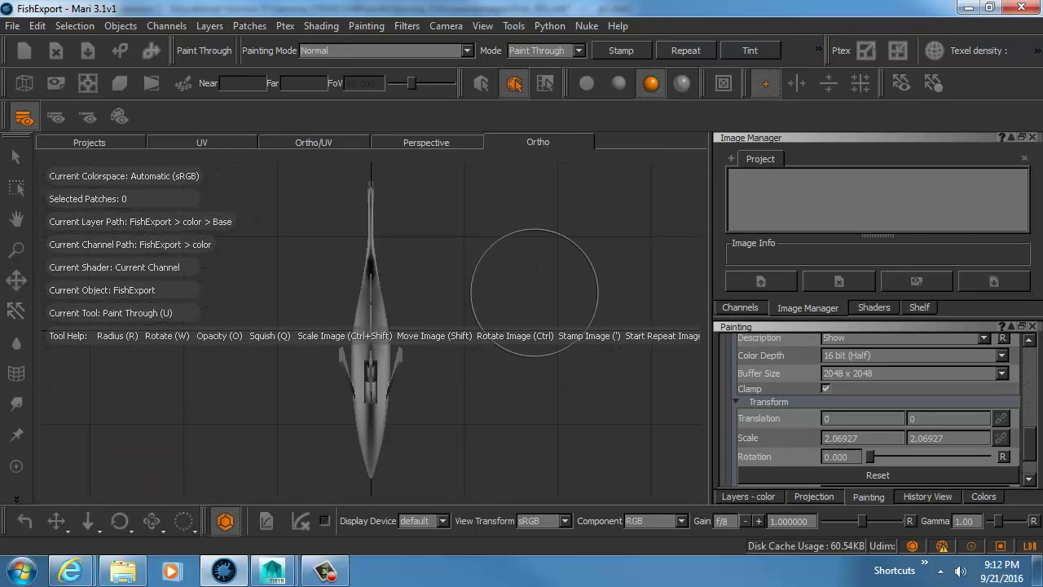
pyautogui.hotkey('ctrl', '4')
pyautogui.hotkey('ctrl', '6')
pyautogui.hotkey('ctrl', '8')
pyautogui.hotkey('ctrl', '6')
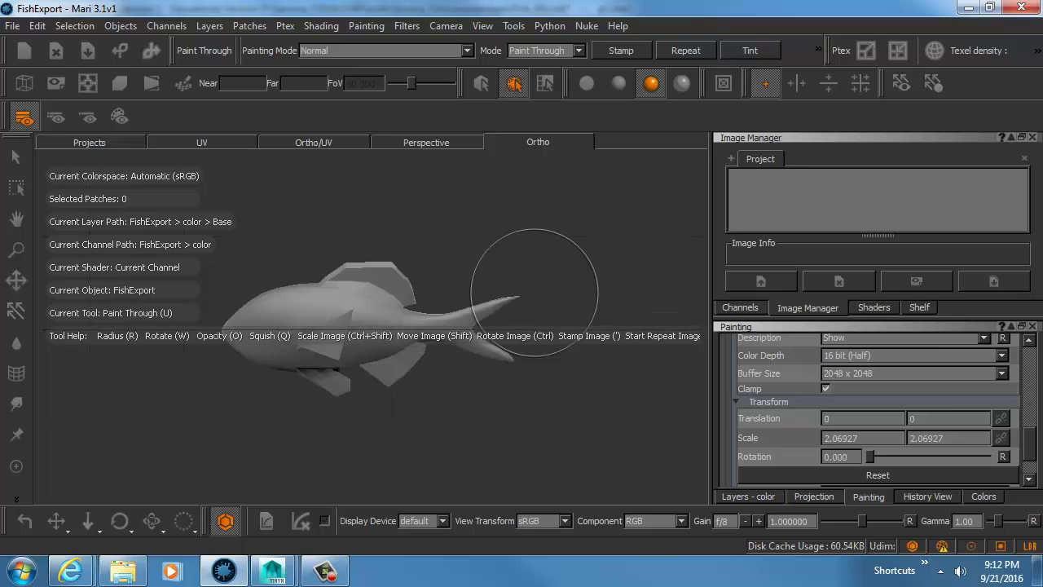
# - Bring the 2-somanyfishon photo from the file folder into Mari's Image Manager
pyautogui.hotkey('alt', 'Tab')
pyautogui.hotkey('alt', 'Tab')
pyautogui.press('Escape')
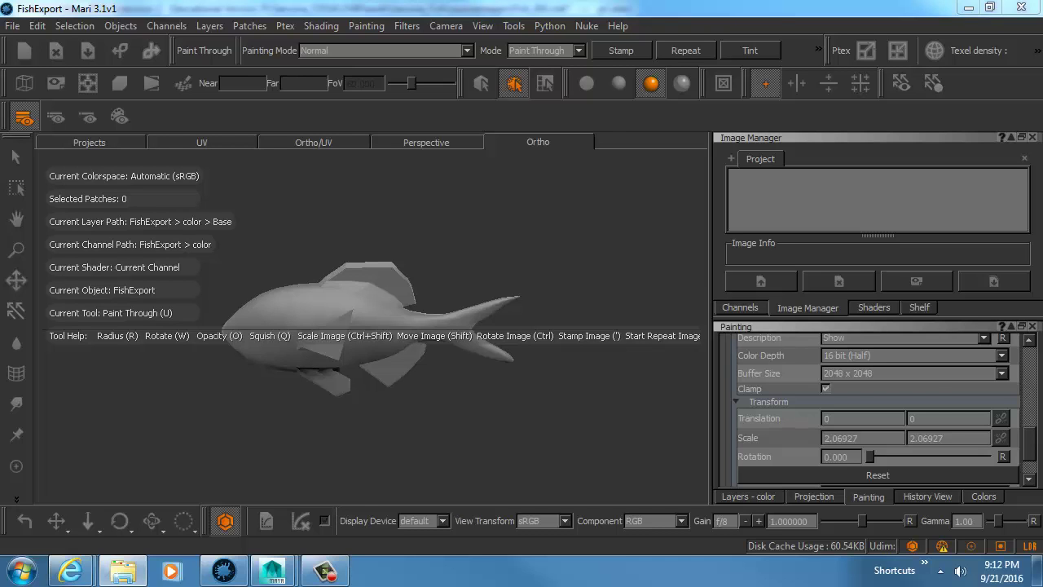
pyautogui.moveTo(814, 203); pyautogui.dragTo(811, 204)
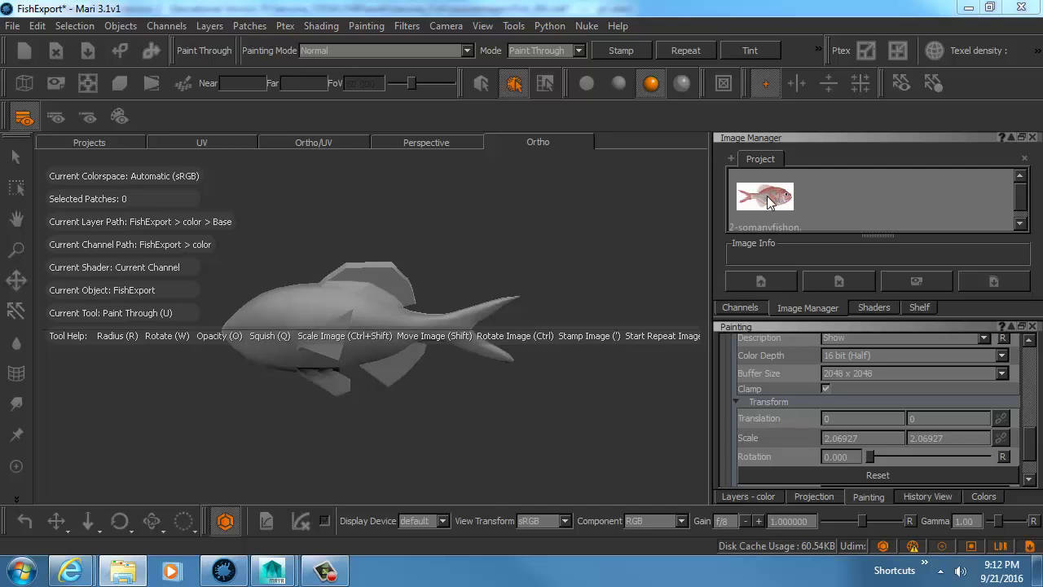
# - Place the 2-somanyfishon photo over the model as the paint-through image and scale it down to roughly the fish's length
pyautogui.moveTo(767, 202)
pyautogui.mouseDown()
pyautogui.moveTo(612, 283)
pyautogui.moveTo(390, 220)
pyautogui.mouseUp()
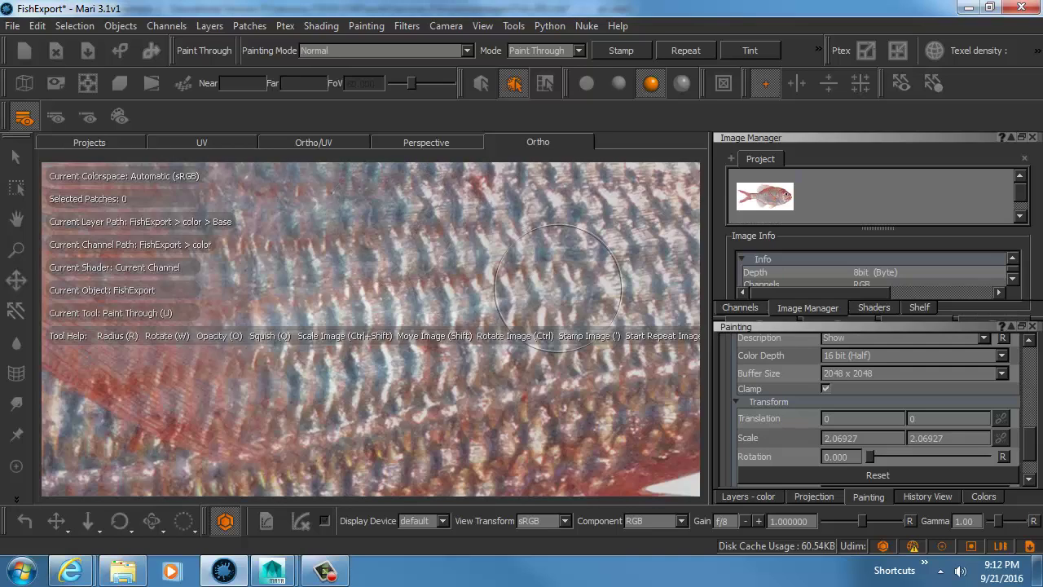
pyautogui.moveTo(604, 383)
pyautogui.keyDown('ctrl'); pyautogui.keyDown('shift'); pyautogui.mouseDown()
pyautogui.moveTo(444, 401)
pyautogui.moveTo(436, 434)
pyautogui.moveTo(524, 407)
pyautogui.moveTo(371, 383)
pyautogui.moveTo(490, 373)
pyautogui.mouseUp(); pyautogui.keyUp('shift'); pyautogui.keyUp('ctrl')
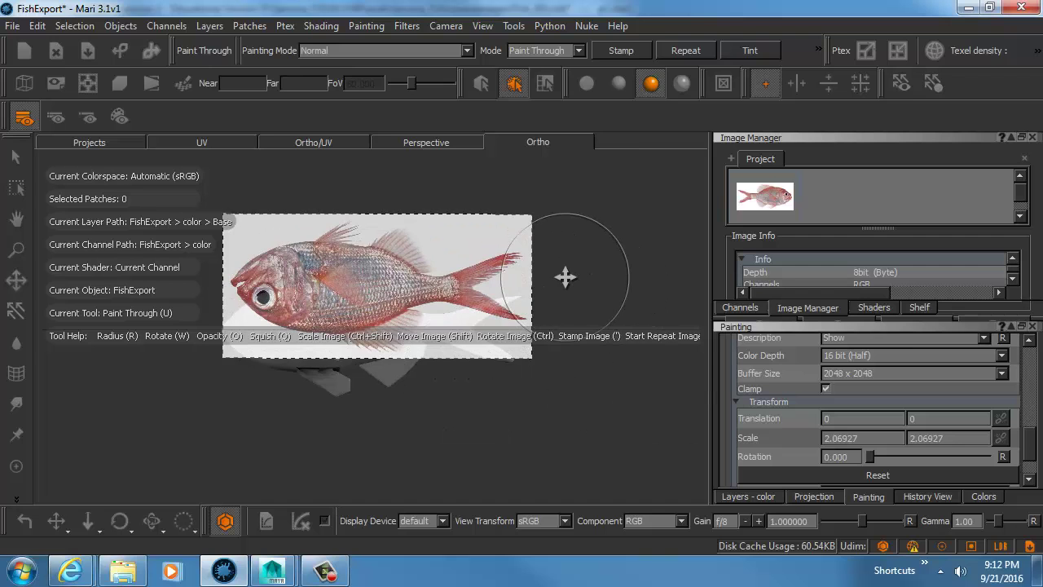
pyautogui.moveTo(606, 400)
pyautogui.keyDown('ctrl'); pyautogui.keyDown('shift'); pyautogui.mouseDown()
pyautogui.moveTo(333, 365)
pyautogui.moveTo(318, 375)
pyautogui.mouseUp(); pyautogui.keyUp('shift'); pyautogui.keyUp('ctrl')
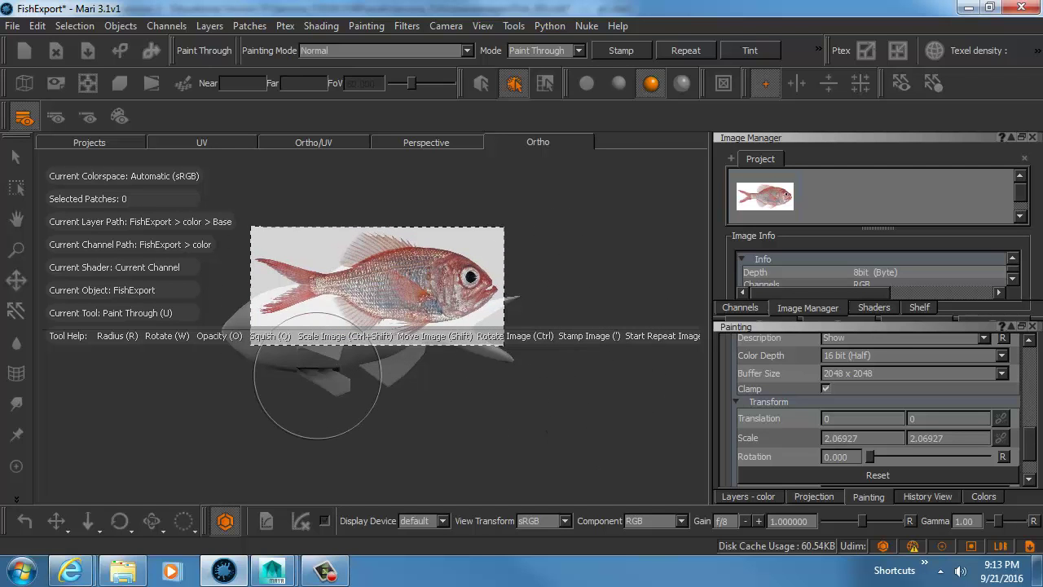
# - Turn the fish so its head faces the same way as in the photo, and scale and move the photo to cover its body, fins and tail
pyautogui.press('Up')
pyautogui.press('Right')
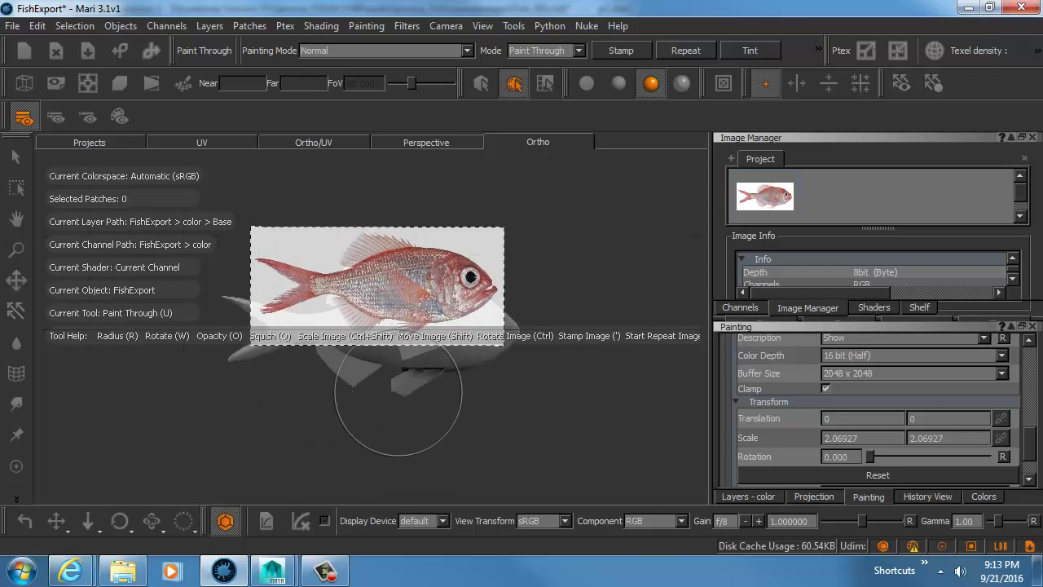
pyautogui.moveTo(372, 396)
pyautogui.keyDown('ctrl'); pyautogui.keyDown('shift'); pyautogui.mouseDown()
pyautogui.moveTo(386, 396)
pyautogui.moveTo(366, 407)
pyautogui.mouseUp(); pyautogui.keyUp('shift'); pyautogui.keyUp('ctrl')
pyautogui.keyDown('alt'); pyautogui.moveTo(366, 407); pyautogui.dragTo(489, 410, button='right'); pyautogui.keyUp('alt')
pyautogui.moveTo(489, 410)
pyautogui.keyDown('alt'); pyautogui.mouseDown(button='middle')
pyautogui.moveTo(454, 402)
pyautogui.moveTo(471, 395)
pyautogui.mouseUp(button='middle'); pyautogui.keyUp('alt')
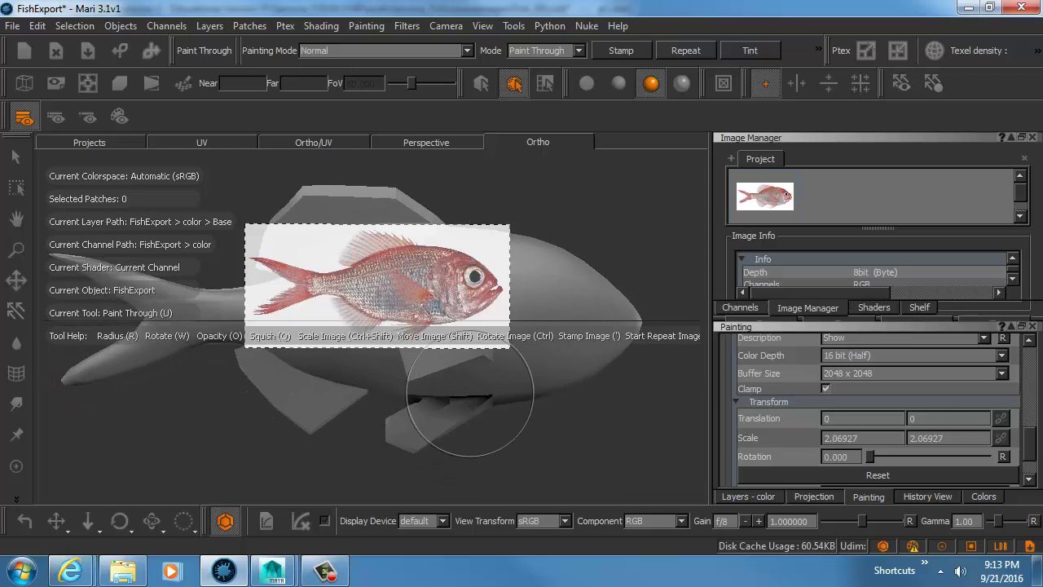
pyautogui.moveTo(344, 396)
pyautogui.keyDown('ctrl'); pyautogui.keyDown('shift'); pyautogui.mouseDown()
pyautogui.moveTo(380, 401)
pyautogui.moveTo(195, 414)
pyautogui.mouseUp(); pyautogui.keyUp('shift'); pyautogui.keyUp('ctrl')
pyautogui.moveTo(339, 376)
pyautogui.keyDown('shift'); pyautogui.mouseDown()
pyautogui.moveTo(305, 413)
pyautogui.moveTo(324, 407)
pyautogui.mouseUp(); pyautogui.keyUp('shift')
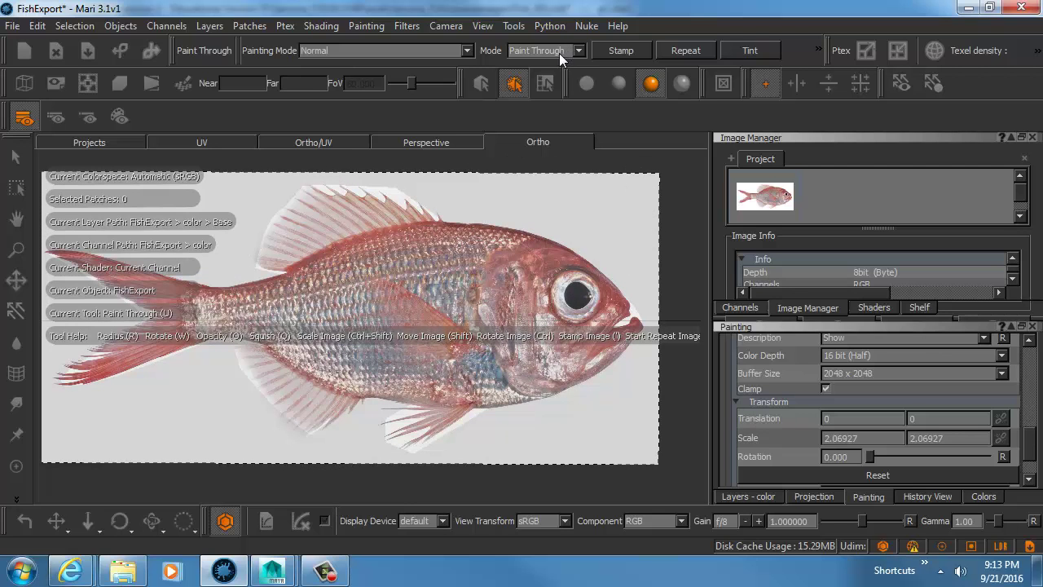
# - Set the projection to Through and paint the photo across the fish's whole body, fins and tail
pyautogui.click(799, 497)
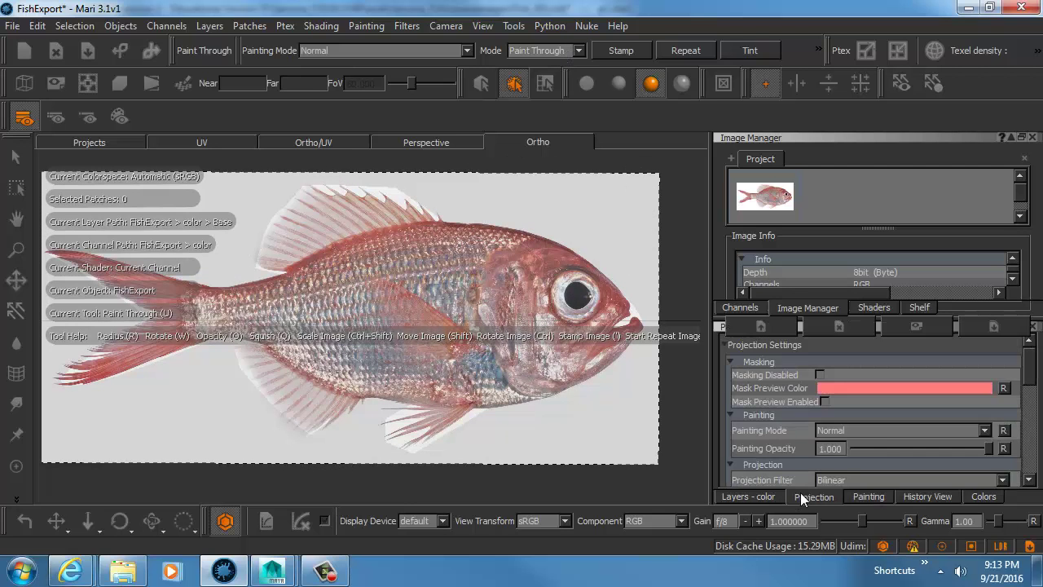
pyautogui.scroll(-8, 796, 412)
pyautogui.scroll(5, 787, 443)
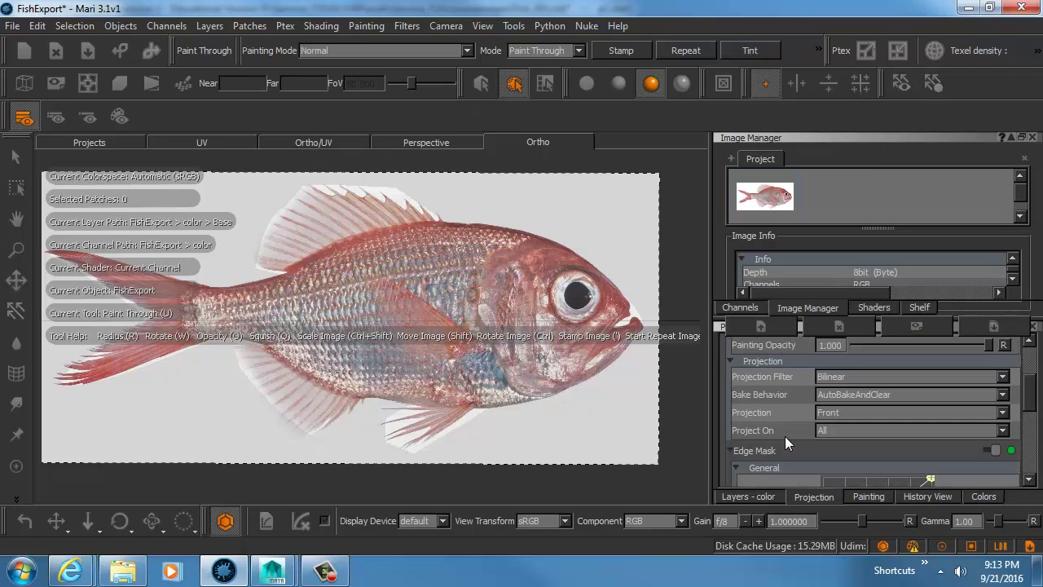
pyautogui.click(822, 412)
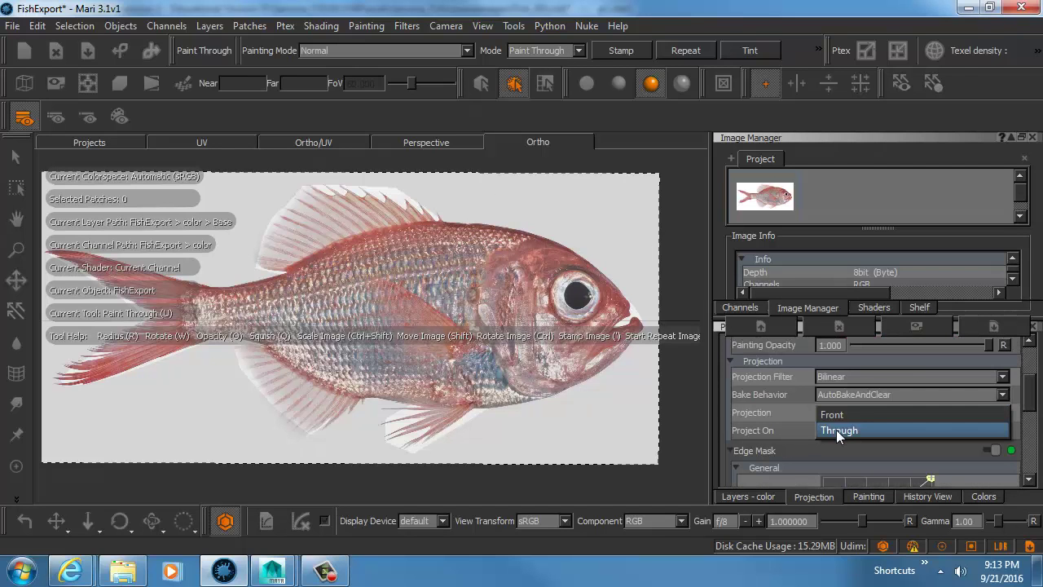
pyautogui.click(836, 429)
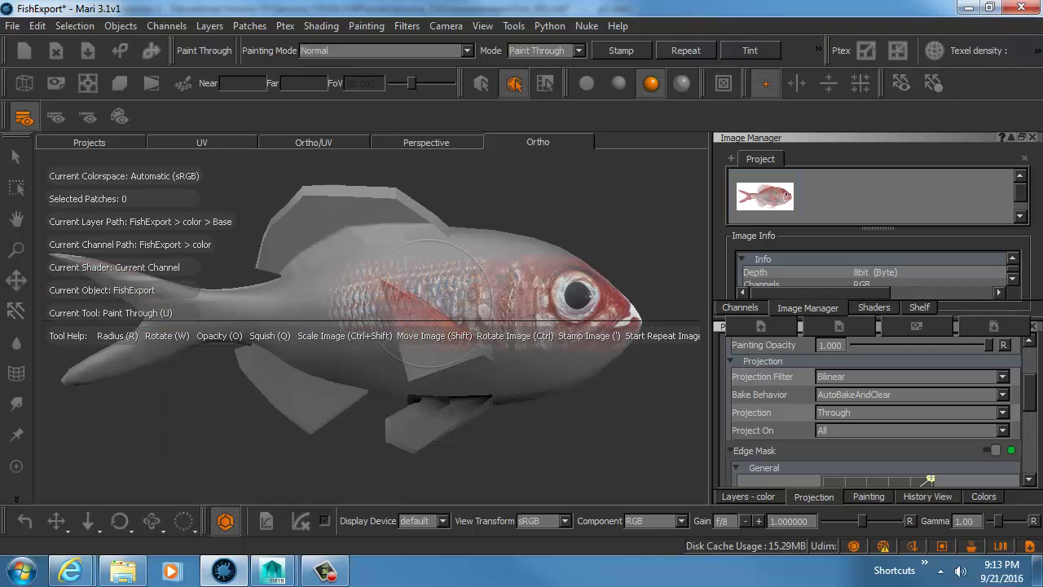
pyautogui.moveTo(428, 303)
pyautogui.mouseDown()
pyautogui.moveTo(475, 237)
pyautogui.moveTo(130, 281)
pyautogui.moveTo(552, 360)
pyautogui.moveTo(105, 485)
pyautogui.mouseUp()
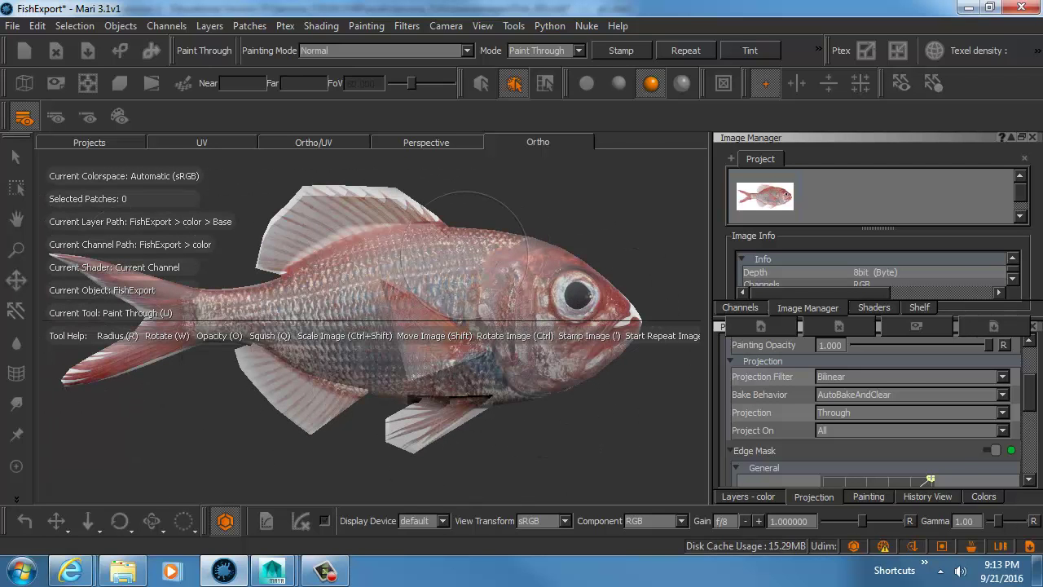
pyautogui.moveTo(464, 256)
pyautogui.mouseDown()
pyautogui.moveTo(255, 478)
pyautogui.moveTo(607, 389)
pyautogui.mouseUp()
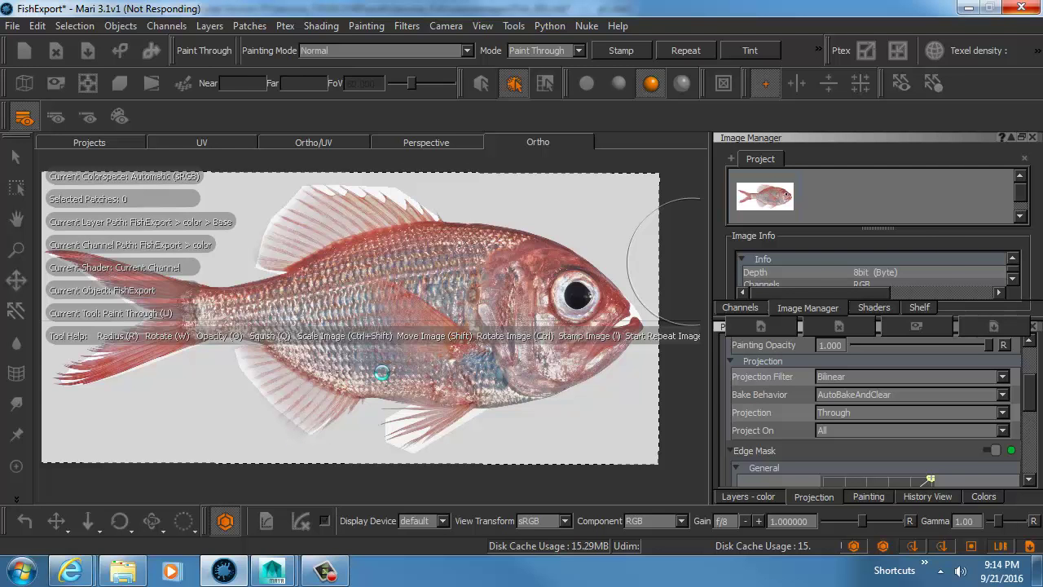
# - Switch to the web browser and look through the Bing fish image results for other possible texture photos
pyautogui.hotkey('alt', 'Tab')
pyautogui.hotkey('alt', 'Tab')
pyautogui.hotkey('alt', 'Tab')
pyautogui.hotkey('alt', 'Tab')
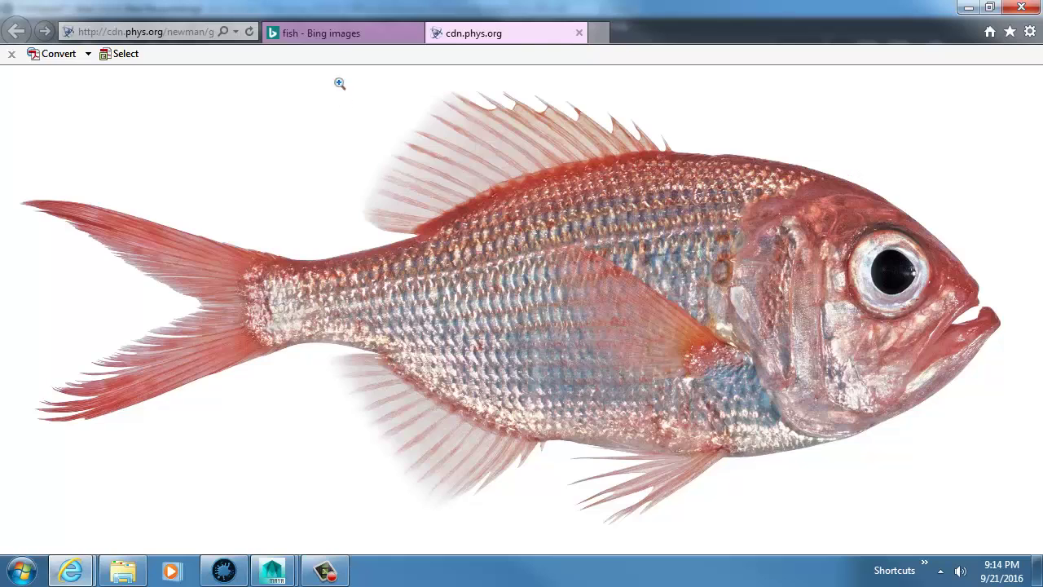
pyautogui.click(337, 30)
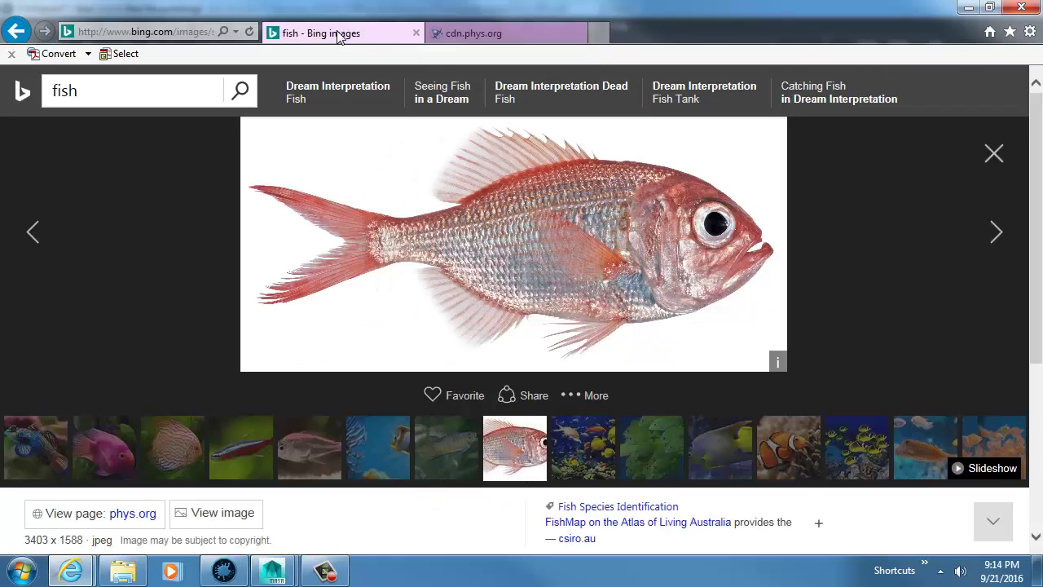
pyautogui.click(567, 437)
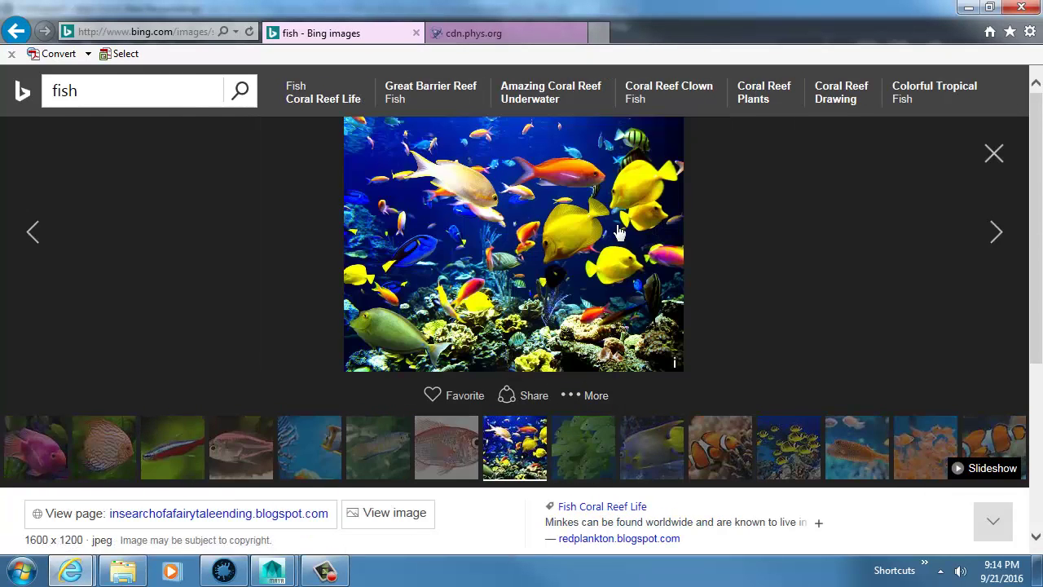
pyautogui.click(573, 449)
pyautogui.click(585, 445)
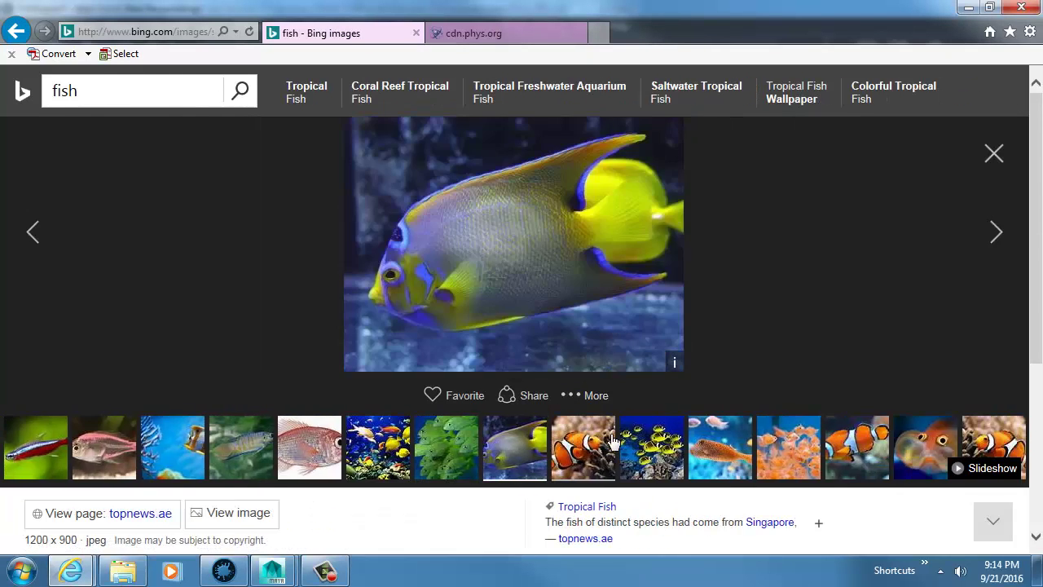
pyautogui.click(587, 444)
pyautogui.click(458, 451)
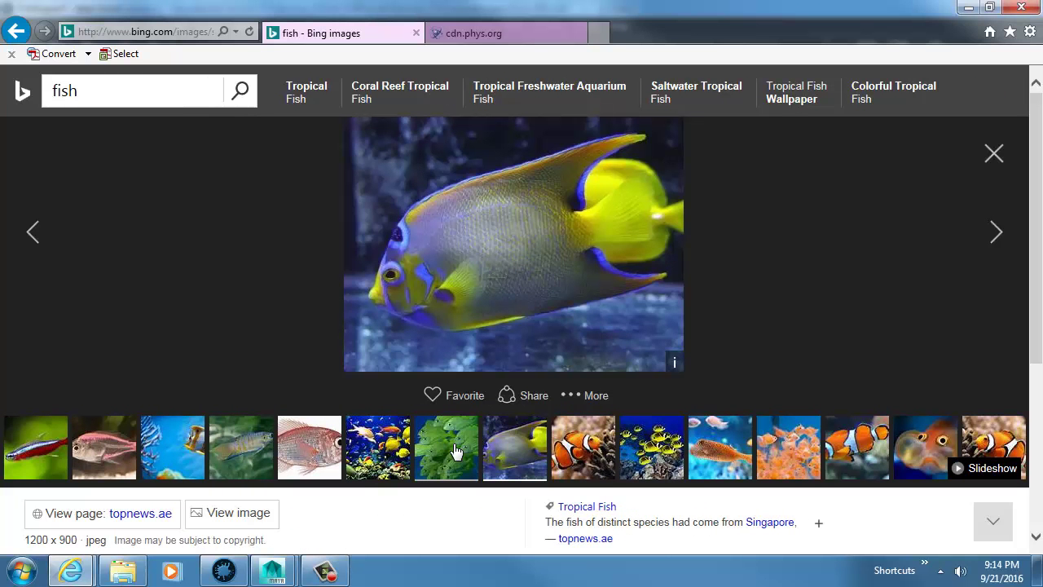
pyautogui.click(802, 445)
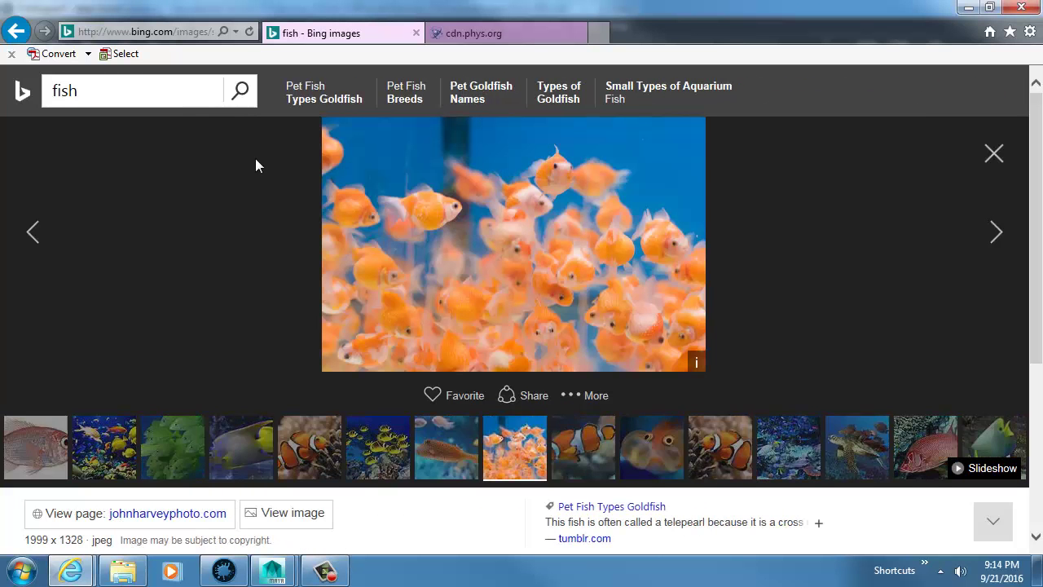
# - Search Bing Images for "shark" and examine the results for side-view photos
pyautogui.doubleClick(74, 93)
pyautogui.write('shark')
pyautogui.press('Return')
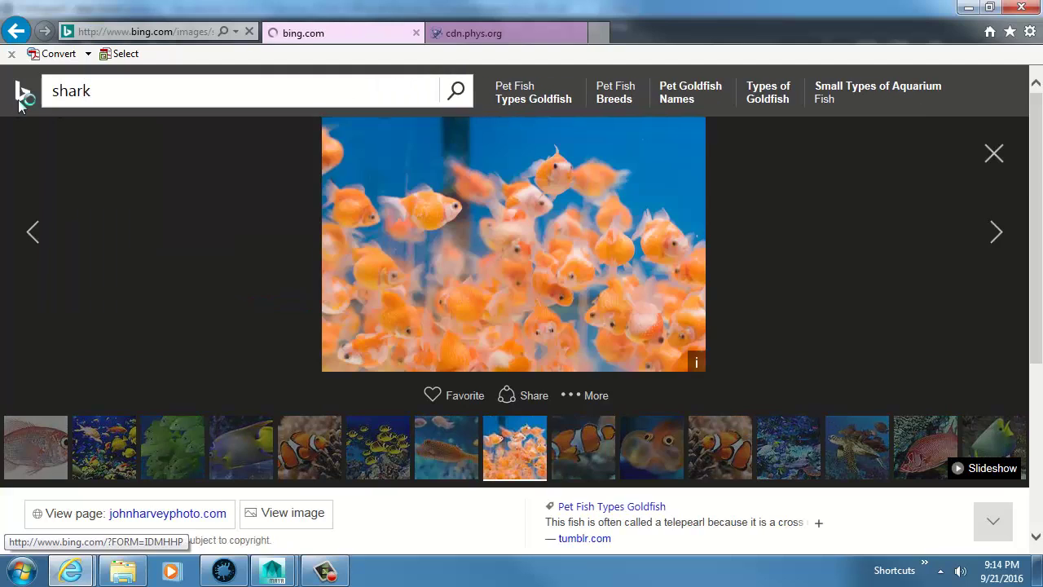
pyautogui.scroll(-5, 269, 293)
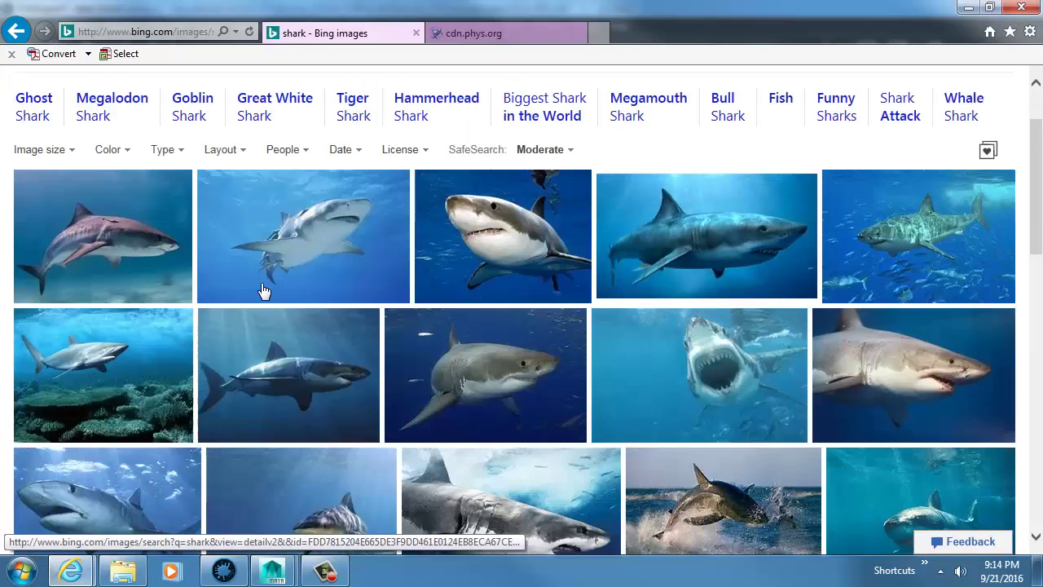
pyautogui.scroll(-3, 326, 212)
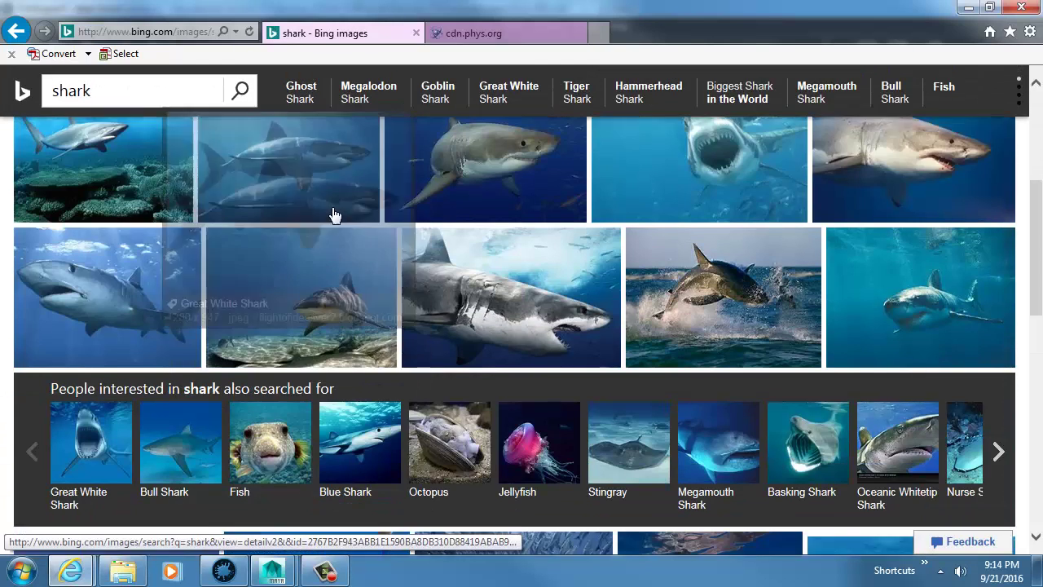
pyautogui.scroll(-5, 347, 228)
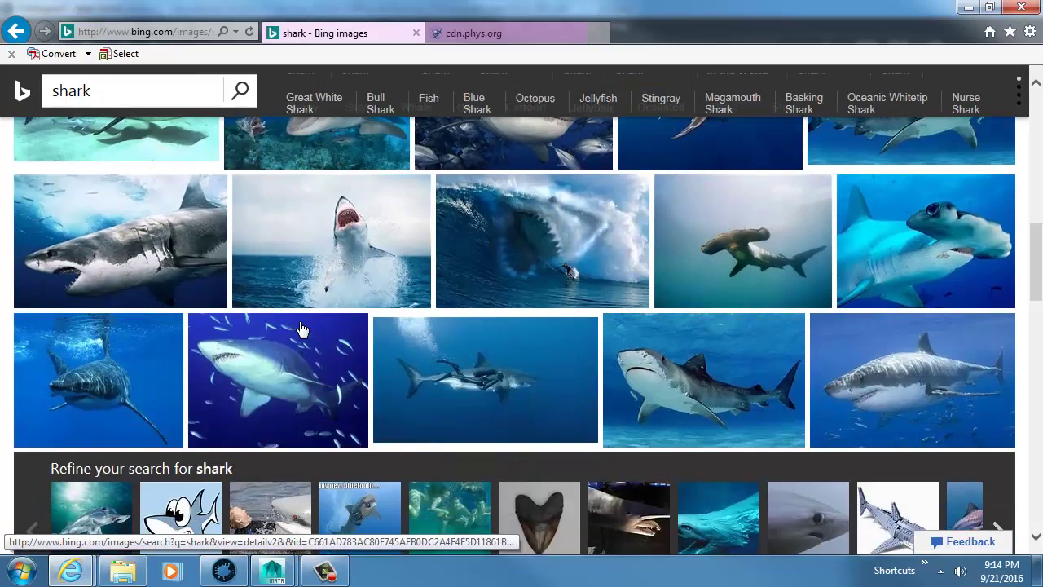
pyautogui.scroll(-3, 308, 326)
pyautogui.scroll(5, 310, 329)
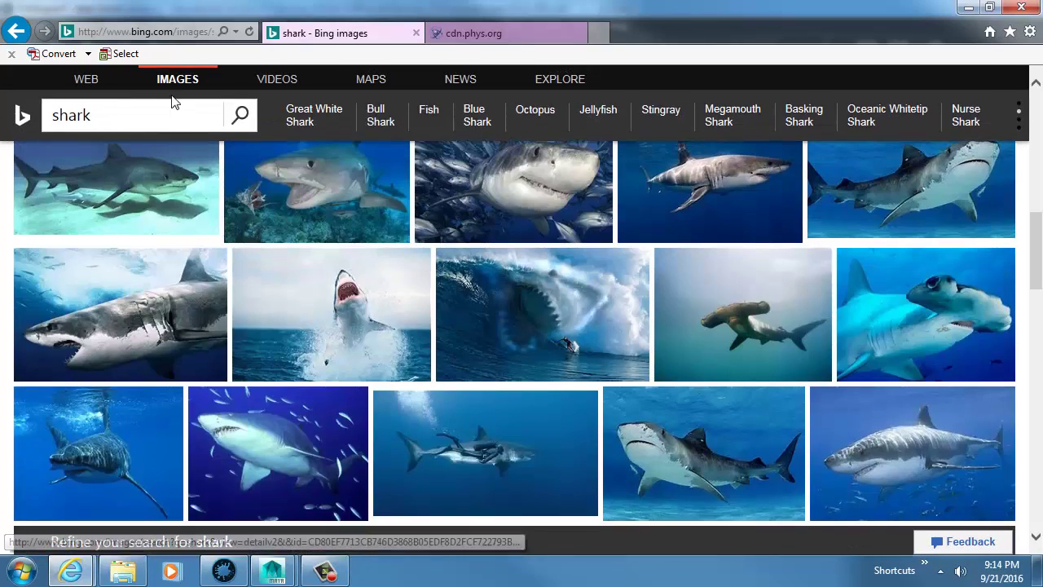
# - Search Bing Images for "narwal" and open the spotted narwhal picture with the plain white background
pyautogui.write('narwal')
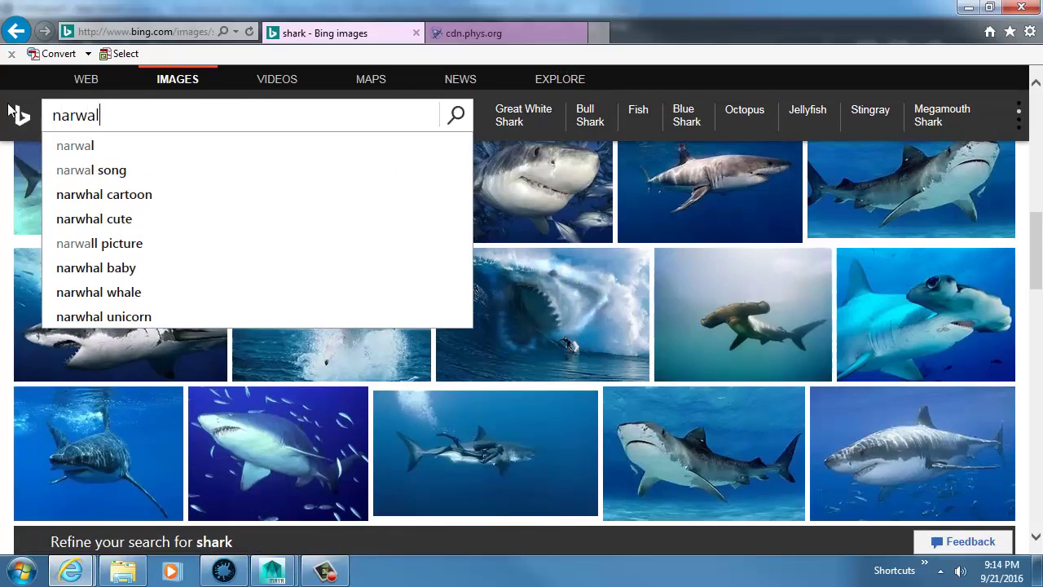
pyautogui.press('Return')
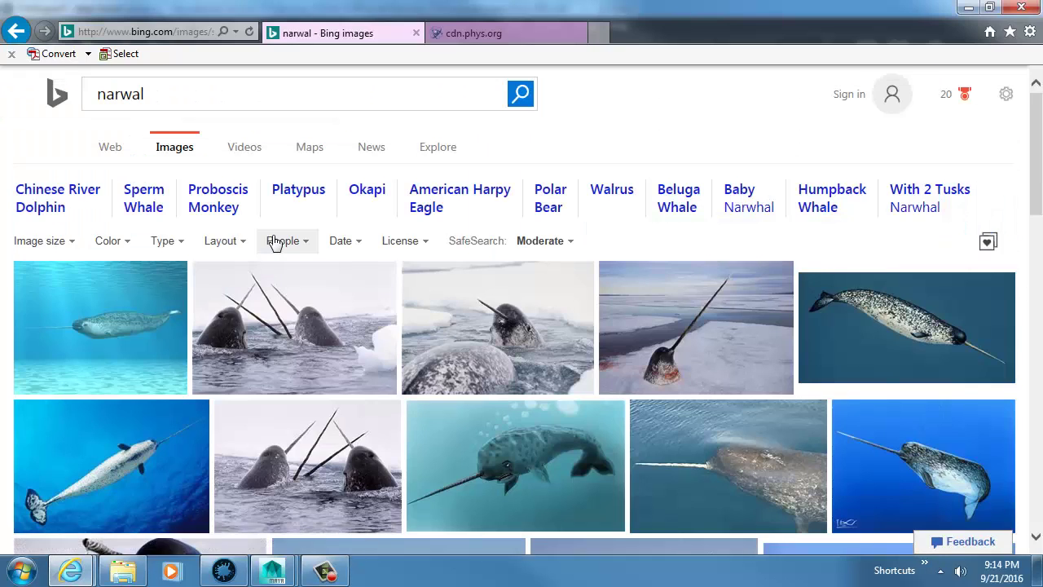
pyautogui.scroll(-9, 211, 362)
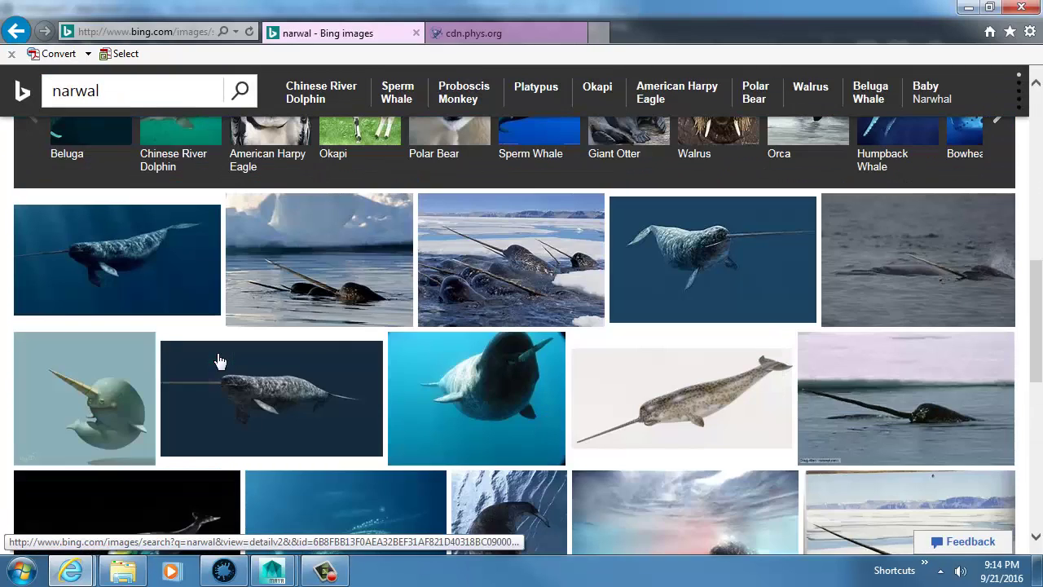
pyautogui.scroll(-3, 319, 414)
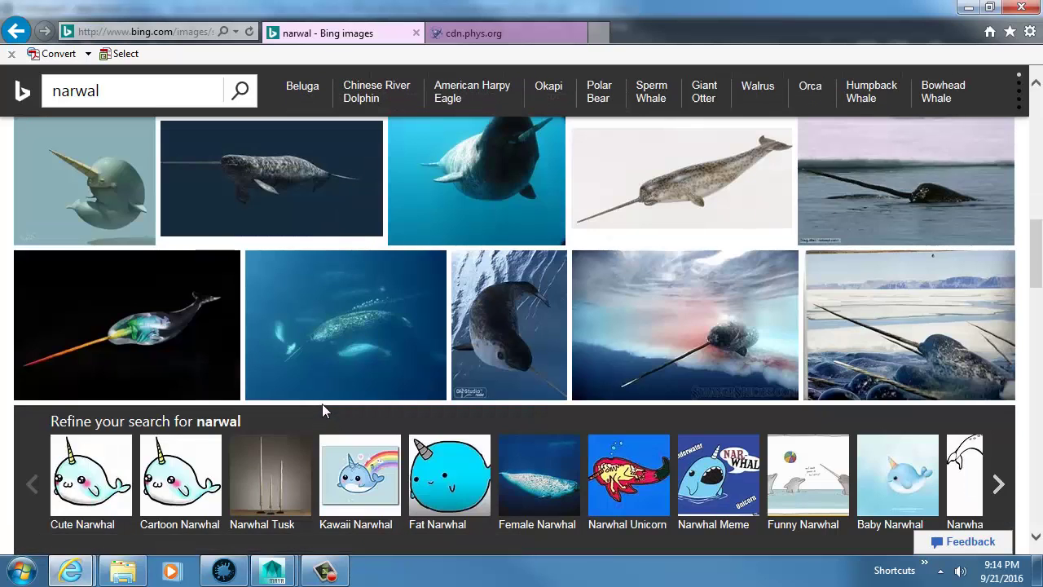
pyautogui.click(718, 189)
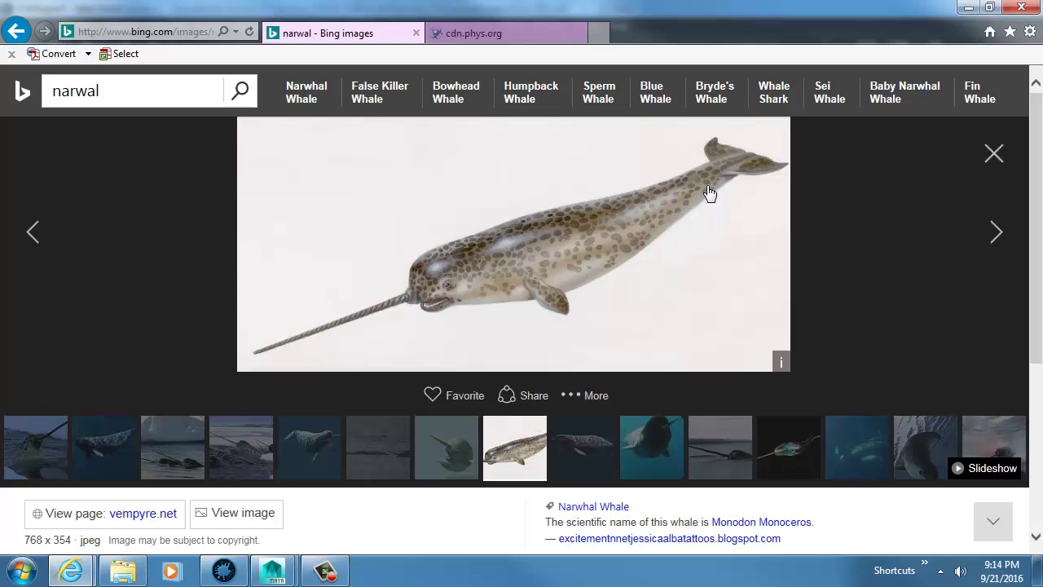
# - Switch back to Mari and inspect the painted fish up close and from several angles, checking the projection on its body and fins
pyautogui.hotkey('alt', 'Tab')
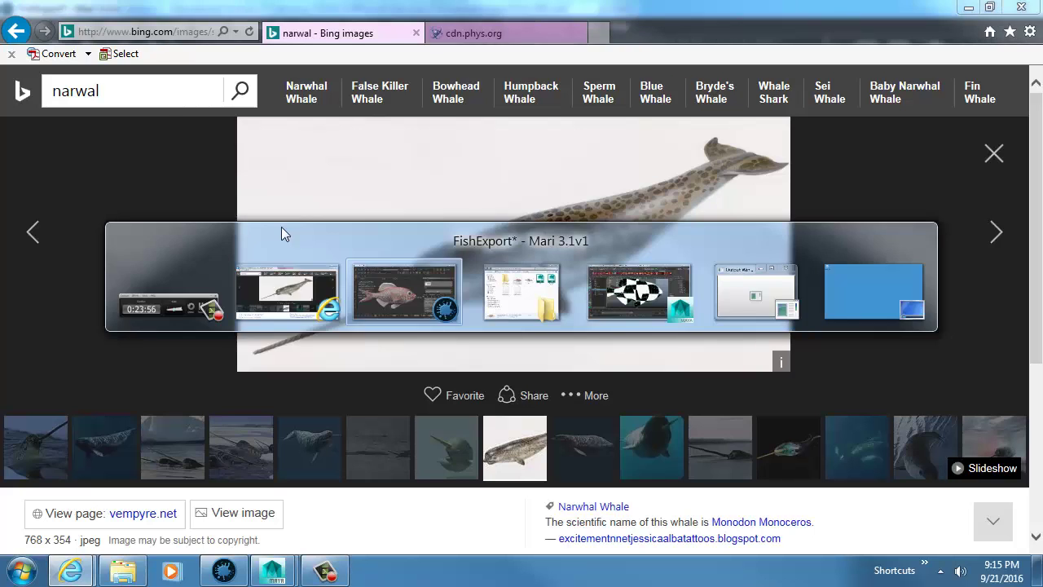
pyautogui.keyDown('alt'); pyautogui.moveTo(624, 267); pyautogui.dragTo(636, 212); pyautogui.keyUp('alt')
pyautogui.moveTo(833, 216)
pyautogui.keyDown('alt'); pyautogui.mouseDown()
pyautogui.moveTo(994, 213)
pyautogui.moveTo(889, 213)
pyautogui.moveTo(667, 258)
pyautogui.moveTo(776, 246)
pyautogui.moveTo(656, 259)
pyautogui.mouseUp(); pyautogui.keyUp('alt')
pyautogui.press('u')
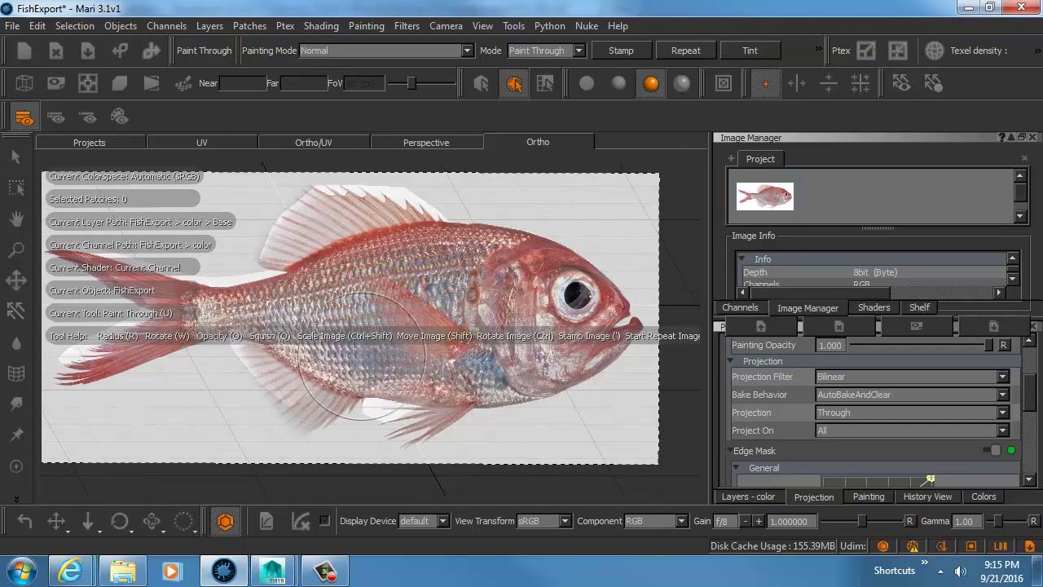
pyautogui.moveTo(237, 440)
pyautogui.keyDown('alt'); pyautogui.mouseDown()
pyautogui.moveTo(199, 429)
pyautogui.moveTo(215, 432)
pyautogui.mouseUp(); pyautogui.keyUp('alt')
pyautogui.moveTo(224, 430)
pyautogui.keyDown('alt'); pyautogui.mouseDown(button='right')
pyautogui.moveTo(380, 442)
pyautogui.moveTo(455, 431)
pyautogui.mouseUp(button='right'); pyautogui.keyUp('alt')
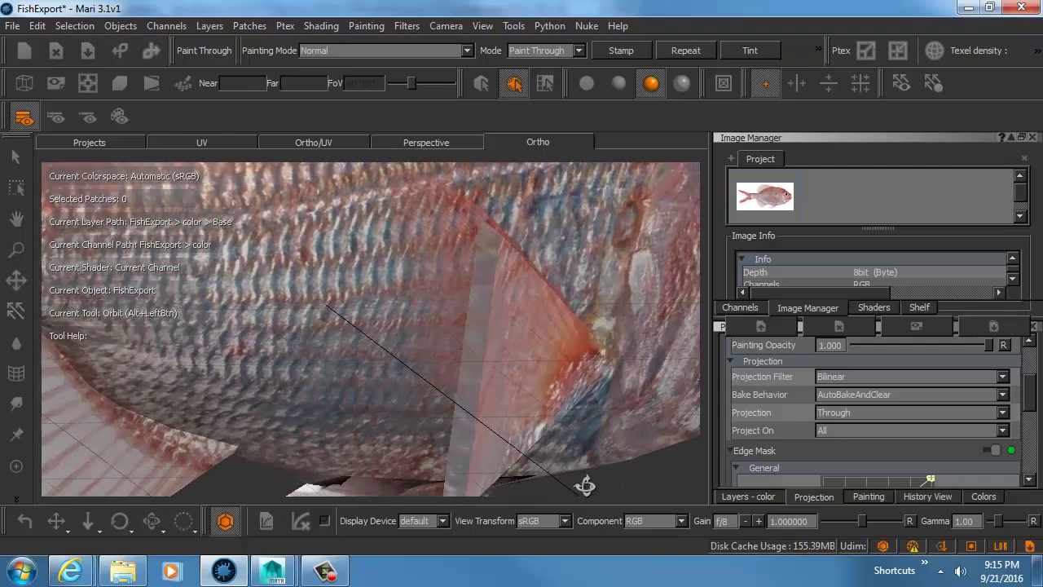
pyautogui.moveTo(582, 481)
pyautogui.keyDown('alt'); pyautogui.mouseDown()
pyautogui.moveTo(637, 502)
pyautogui.moveTo(575, 482)
pyautogui.moveTo(596, 486)
pyautogui.mouseUp(); pyautogui.keyUp('alt')
pyautogui.press('u')
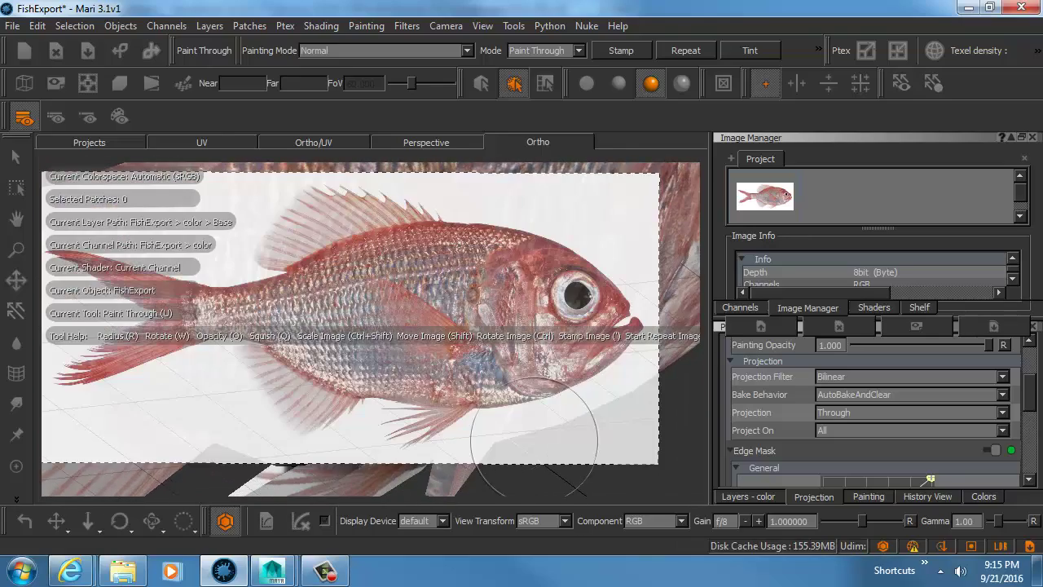
pyautogui.keyDown('alt'); pyautogui.moveTo(620, 472); pyautogui.dragTo(459, 431, button='right'); pyautogui.keyUp('alt')
pyautogui.moveTo(459, 431)
pyautogui.keyDown('alt'); pyautogui.mouseDown()
pyautogui.moveTo(383, 447)
pyautogui.moveTo(371, 418)
pyautogui.mouseUp(); pyautogui.keyUp('alt')
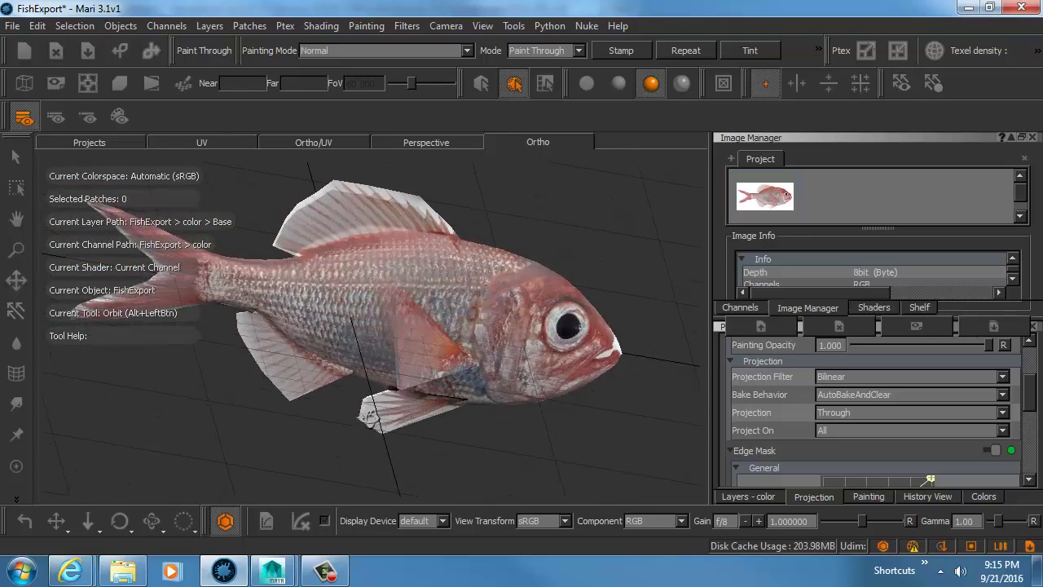
pyautogui.keyDown('alt'); pyautogui.moveTo(284, 400); pyautogui.dragTo(261, 429, button='right'); pyautogui.keyUp('alt')
pyautogui.moveTo(332, 441)
pyautogui.keyDown('alt'); pyautogui.mouseDown()
pyautogui.moveTo(372, 337)
pyautogui.moveTo(590, 484)
pyautogui.moveTo(610, 459)
pyautogui.mouseUp(); pyautogui.keyUp('alt')
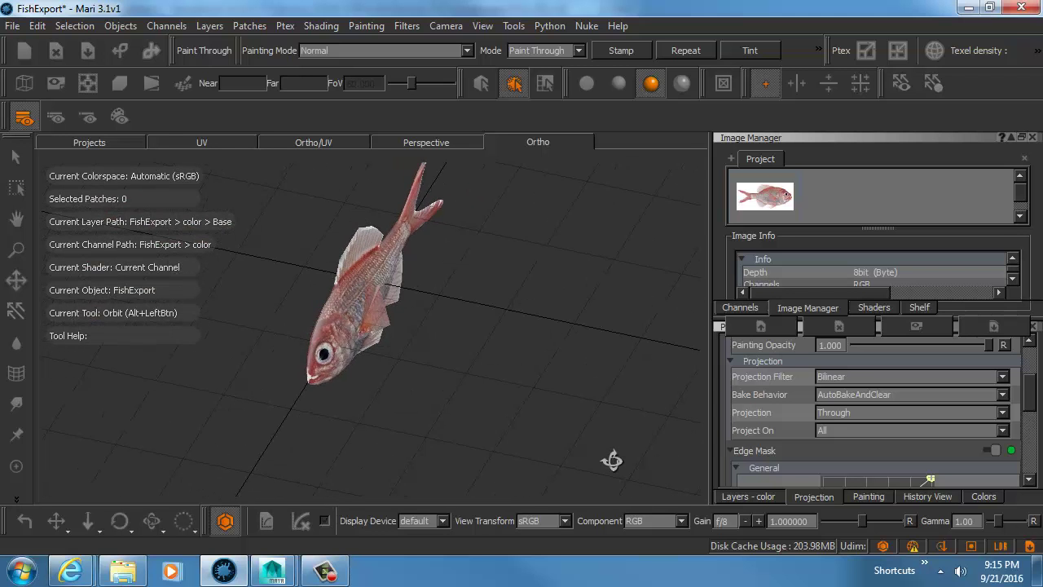
pyautogui.press('u')
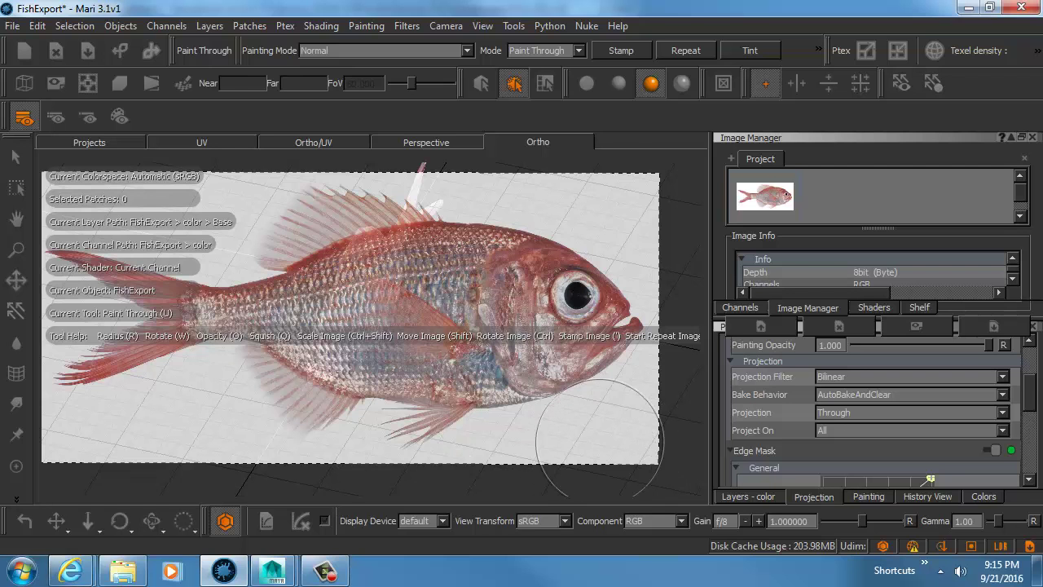
# - Open the flattened export of the current color channel and browse to the F2016 class folder on drive P
pyautogui.keyDown('alt'); pyautogui.moveTo(585, 429); pyautogui.dragTo(526, 412); pyautogui.keyUp('alt')
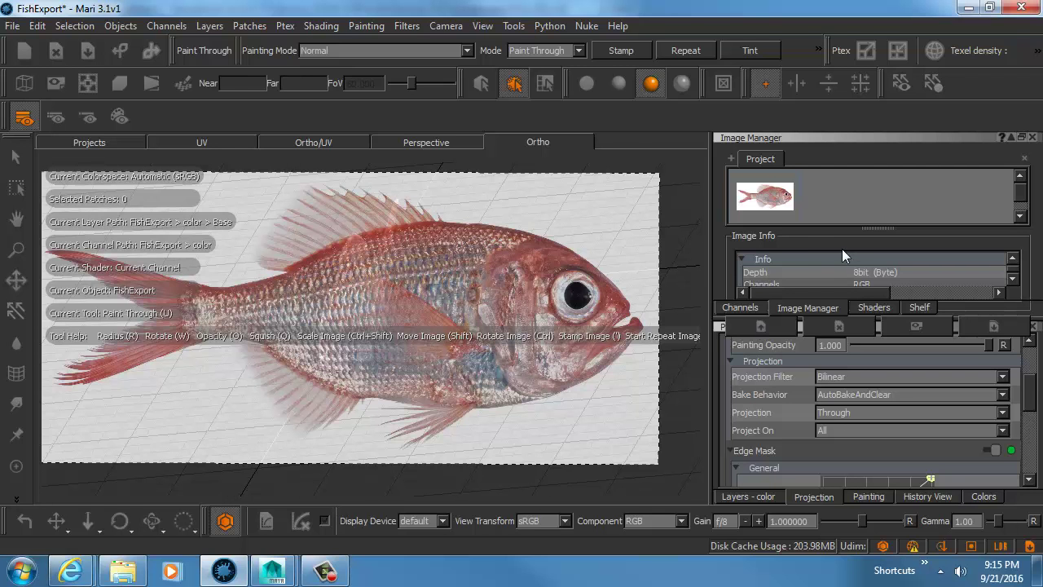
pyautogui.click(740, 307)
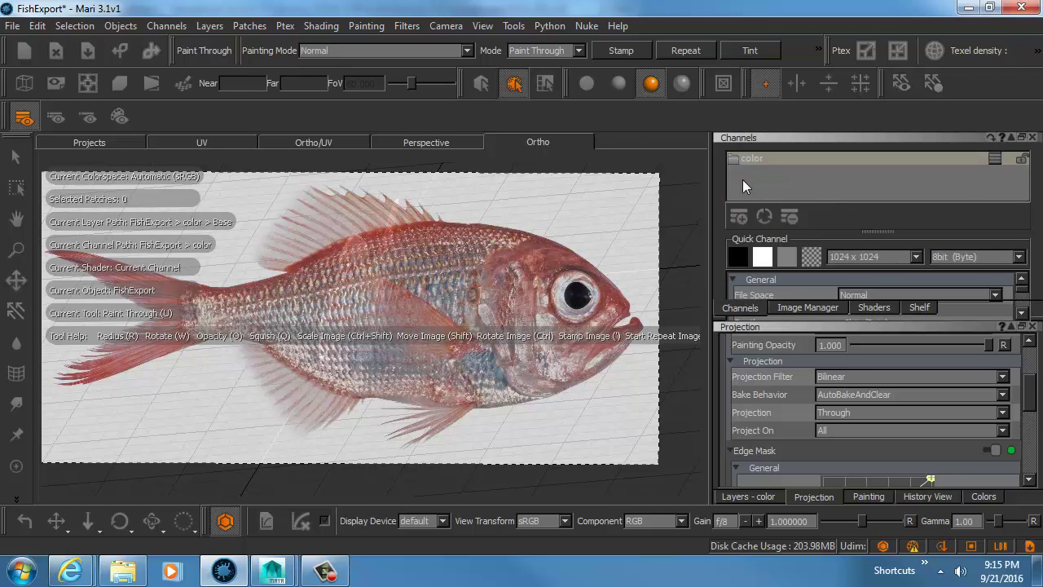
pyautogui.rightClick(747, 157)
pyautogui.moveTo(811, 351)
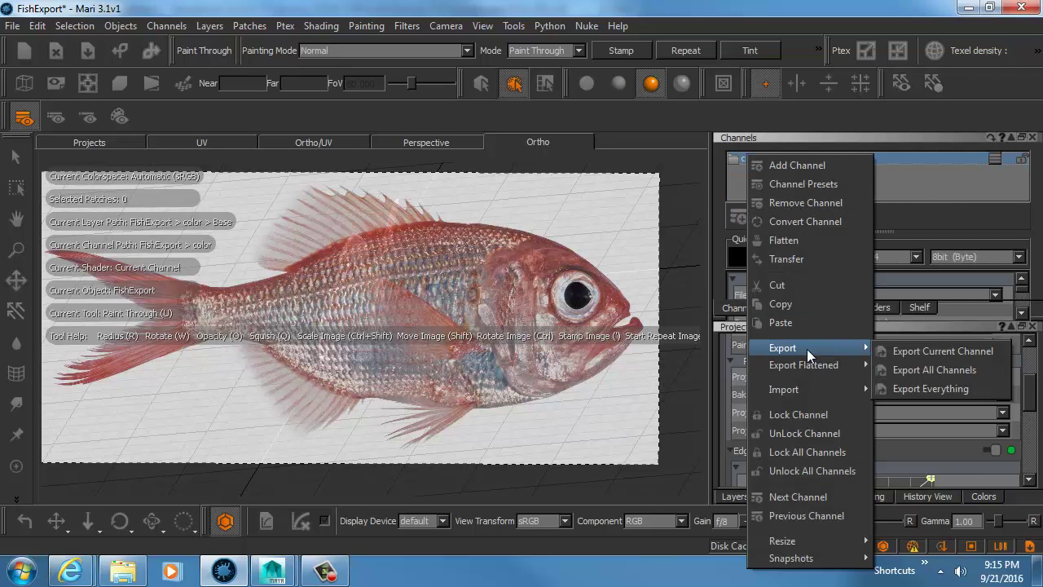
pyautogui.click(690, 371)
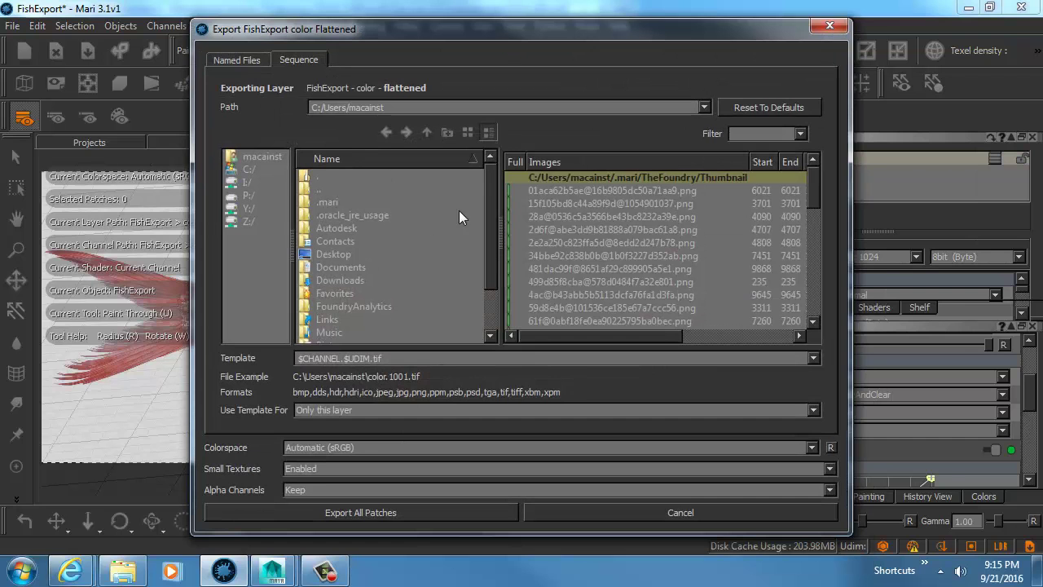
pyautogui.click(247, 196)
pyautogui.doubleClick(357, 281)
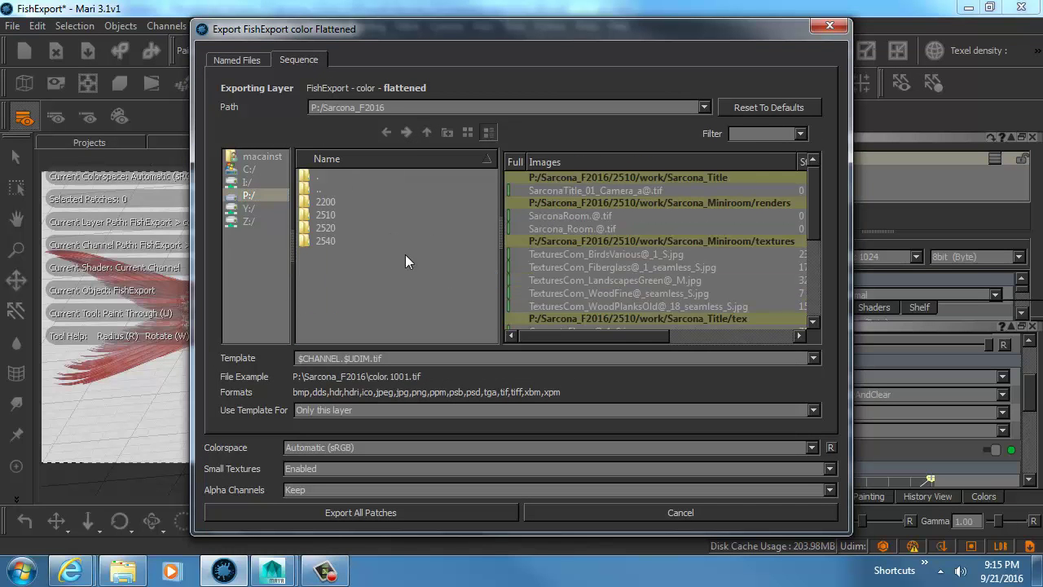
pyautogui.click(331, 231)
pyautogui.doubleClick(331, 231)
pyautogui.doubleClick(342, 219)
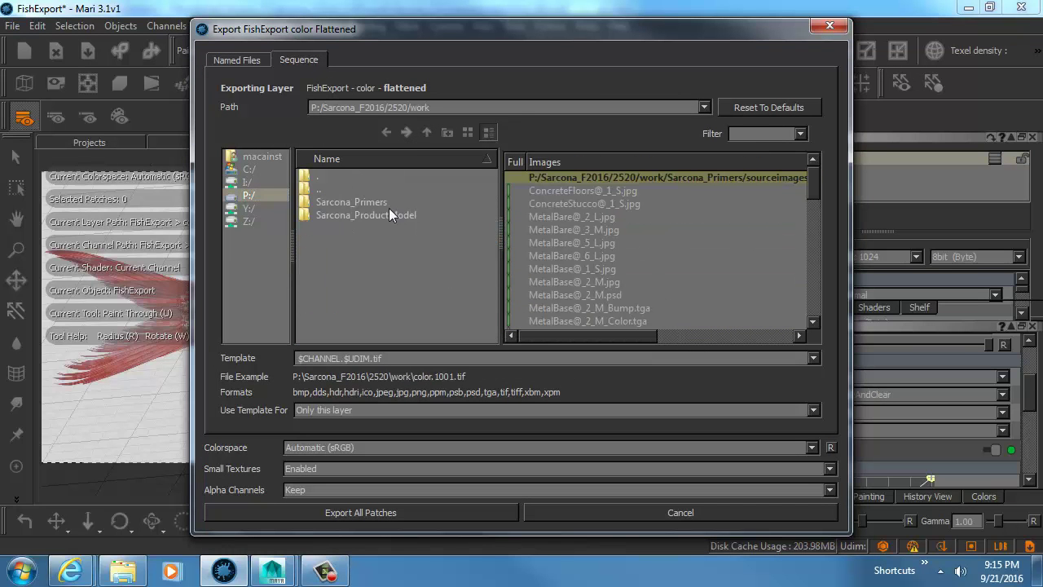
pyautogui.click(376, 216)
pyautogui.doubleClick(375, 214)
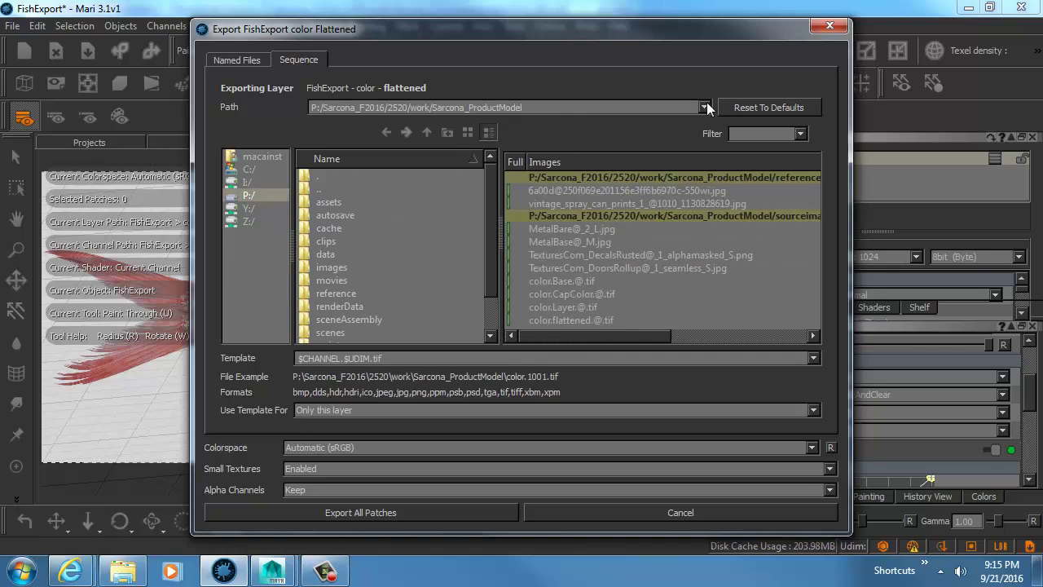
# - Set the export path to the sourceimages folder of the fish project under 2540/work and export all patches
pyautogui.moveTo(390, 107); pyautogui.dragTo(619, 109)
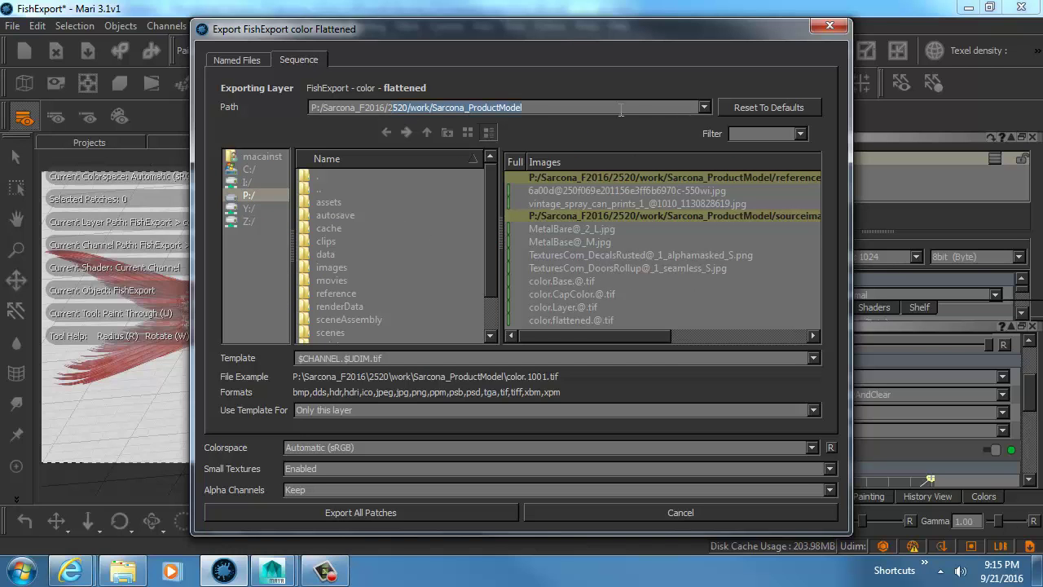
pyautogui.press('BackSpace')
pyautogui.write('2540')
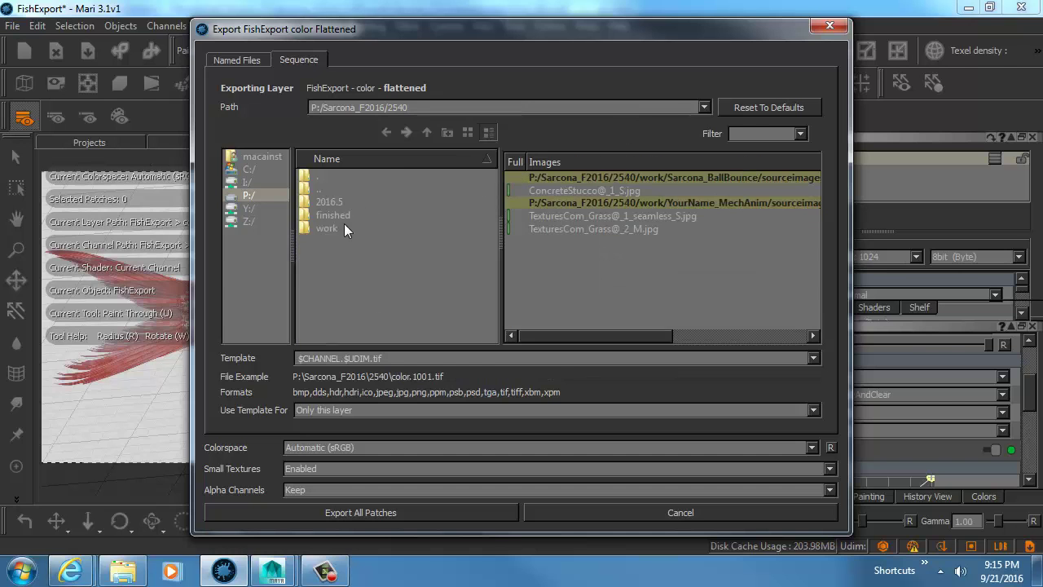
pyautogui.doubleClick(343, 227)
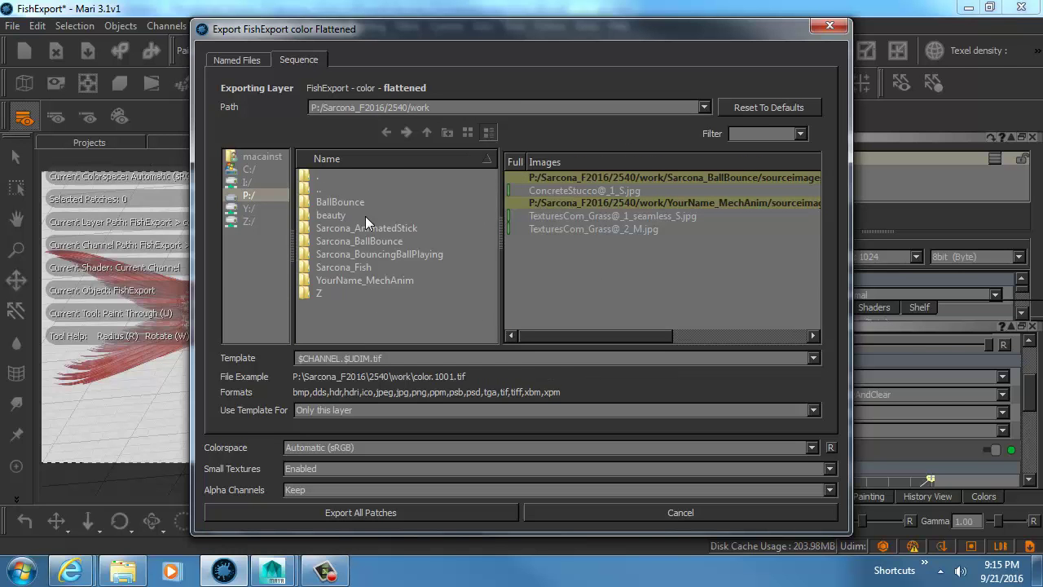
pyautogui.doubleClick(354, 267)
pyautogui.scroll(-1, 344, 317)
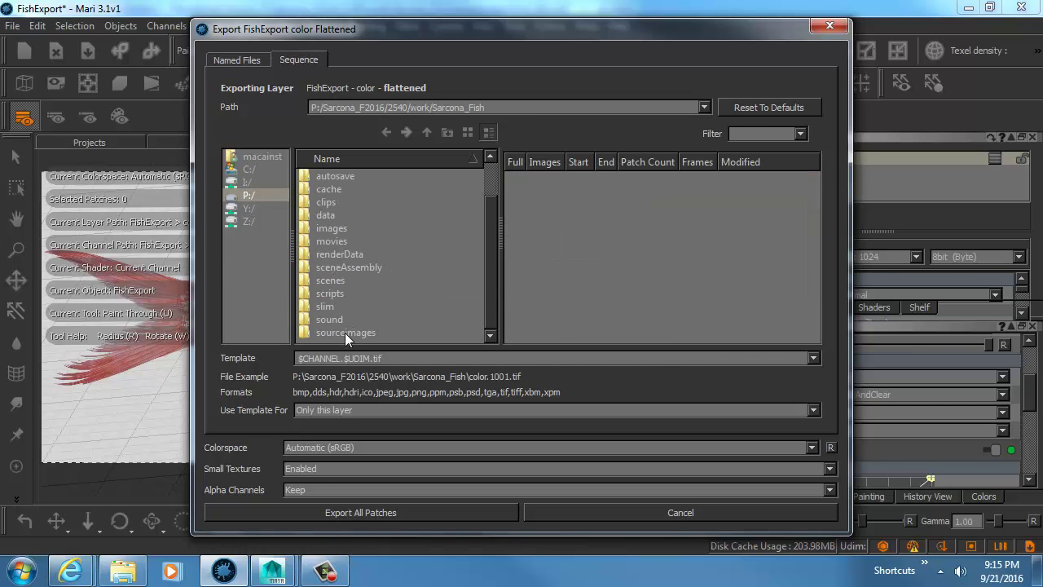
pyautogui.doubleClick(345, 331)
pyautogui.click(391, 507)
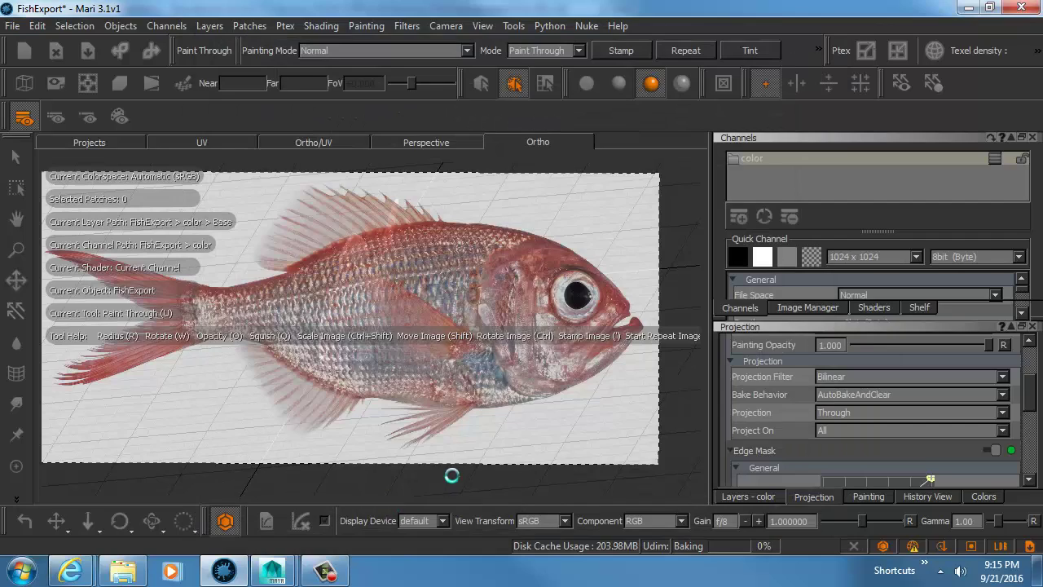
# - Switch to the sourceimages folder in Windows Explorer, preview the exported color.1001 texture to check both painted fish sides, and close the preview
pyautogui.hotkey('alt', 'Tab')
pyautogui.hotkey('alt', 'Tab')
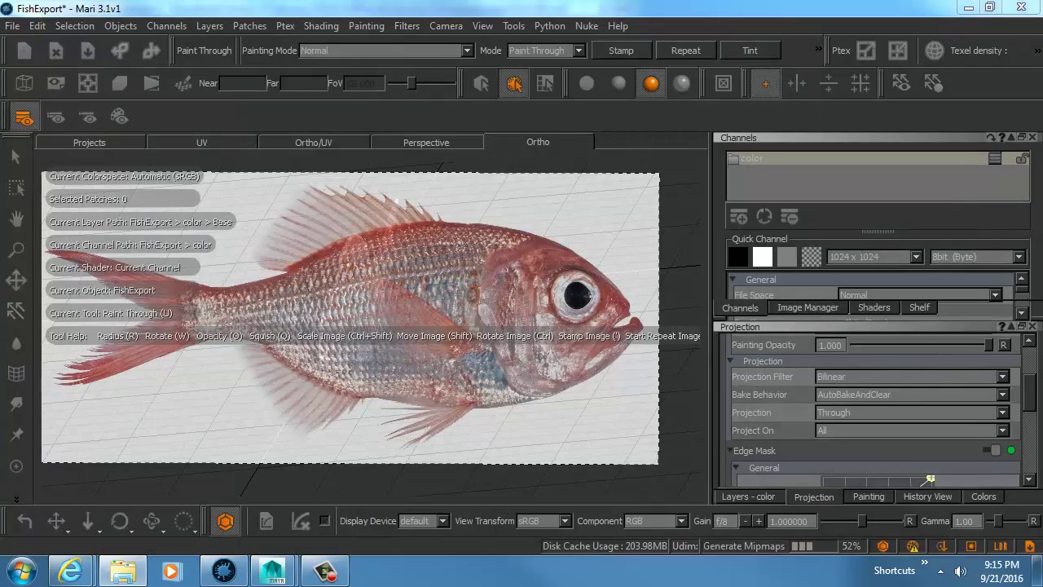
pyautogui.hotkey('alt', 'Tab')
pyautogui.moveTo(569, 42); pyautogui.dragTo(429, 48)
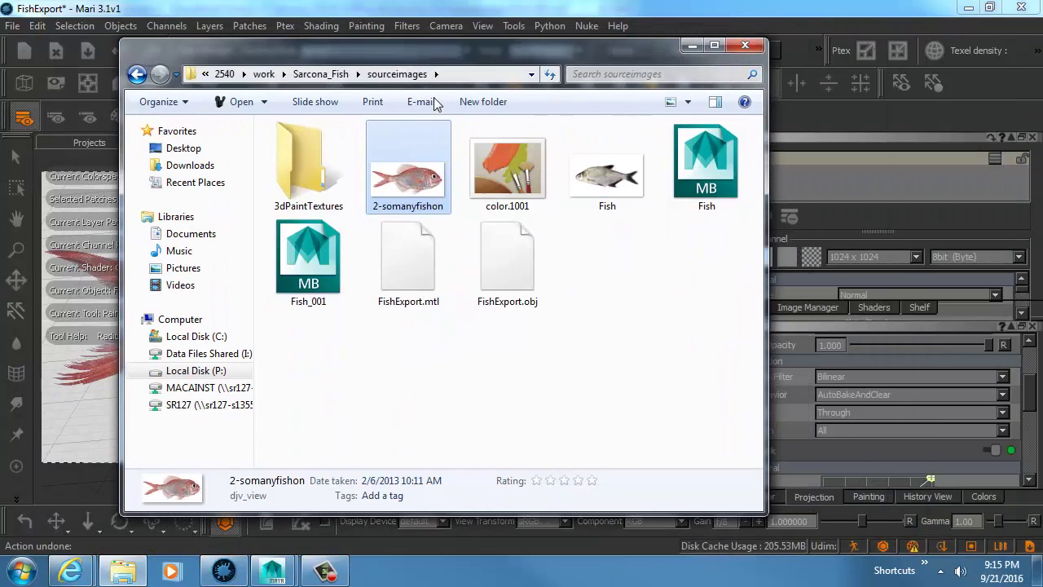
pyautogui.click(526, 161)
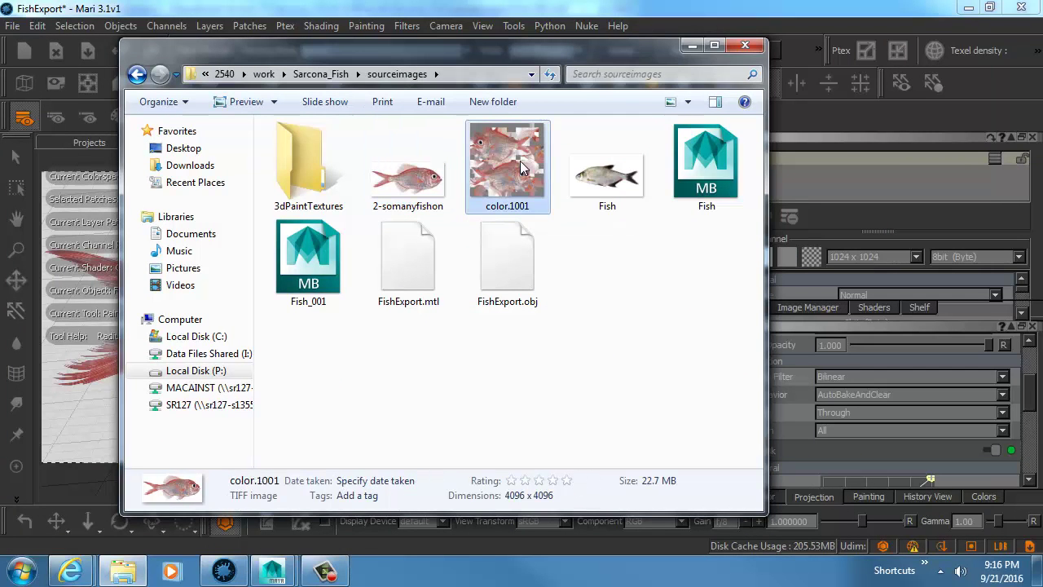
pyautogui.rightClick(519, 180)
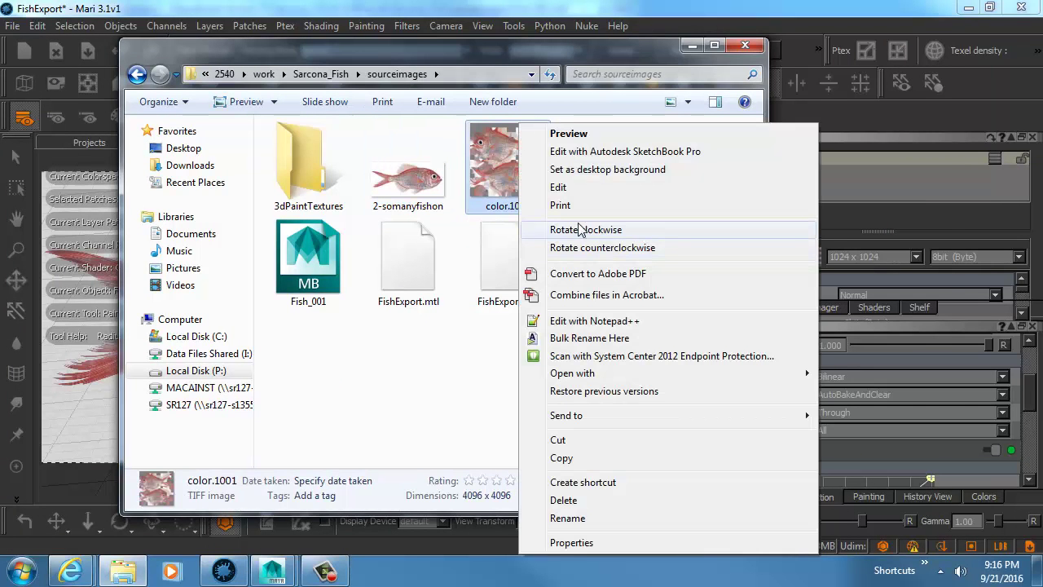
pyautogui.click(569, 134)
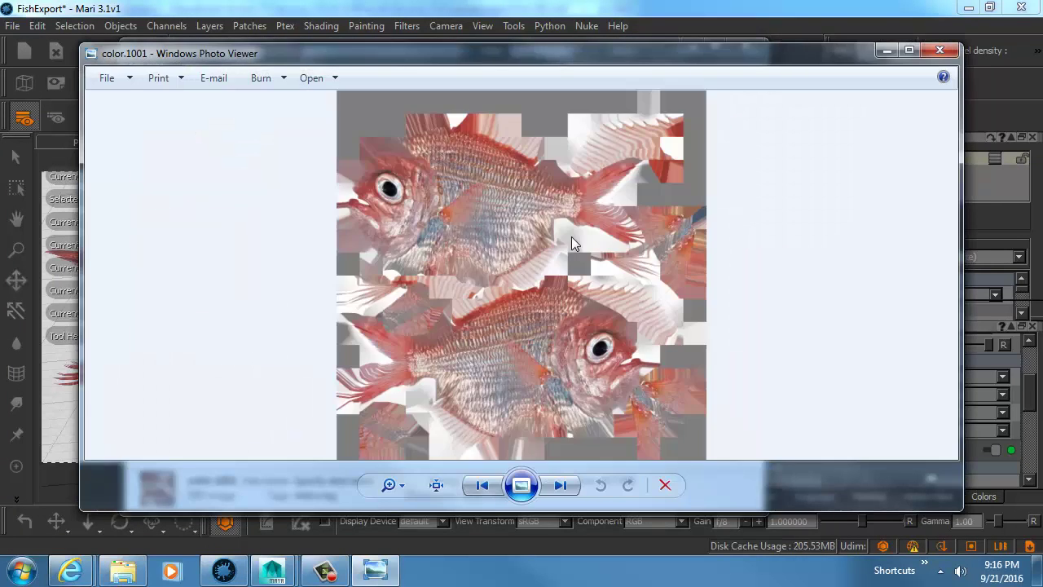
pyautogui.scroll(3, 574, 258)
pyautogui.scroll(-3, 570, 244)
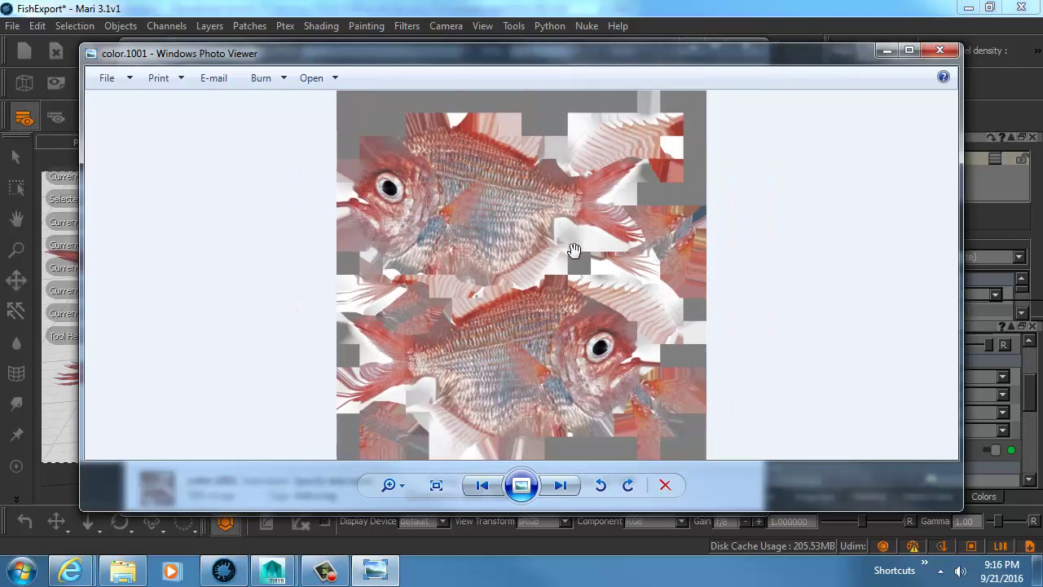
pyautogui.click(940, 52)
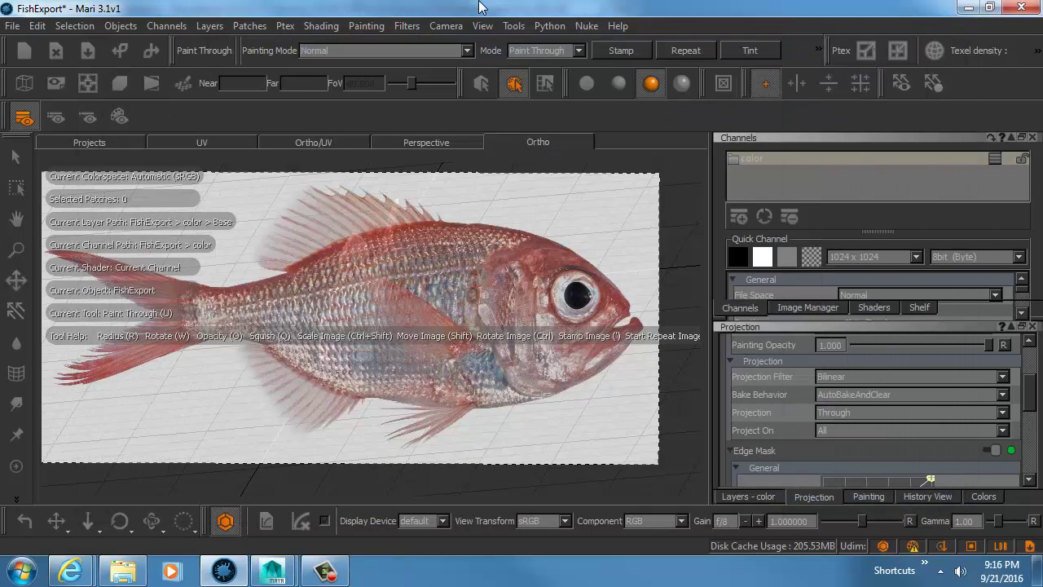
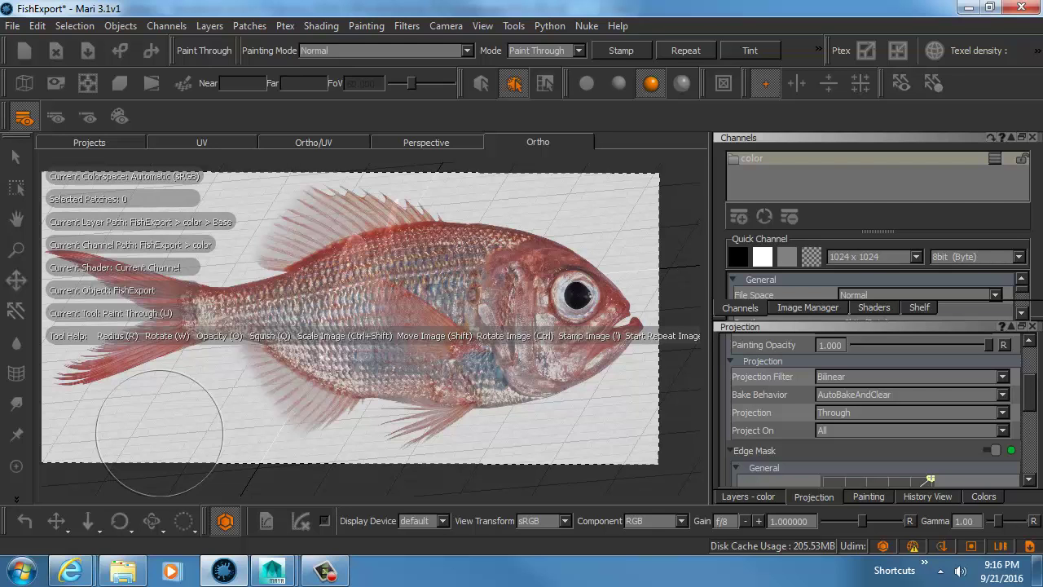
# - Switch to Maya, duplicate the checkered fish mesh, and put the duplicate on a new hidden display layer
pyautogui.hotkey('alt', 'Tab')
pyautogui.hotkey('alt', 'Tab')
pyautogui.hotkey('alt', 'Tab')
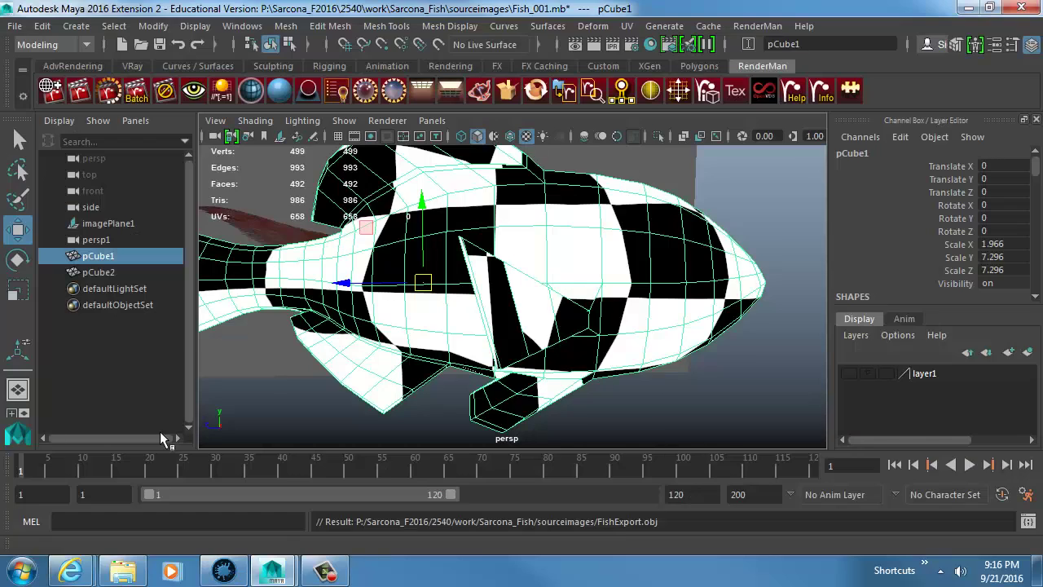
pyautogui.keyDown('alt'); pyautogui.moveTo(353, 322); pyautogui.dragTo(438, 270); pyautogui.keyUp('alt')
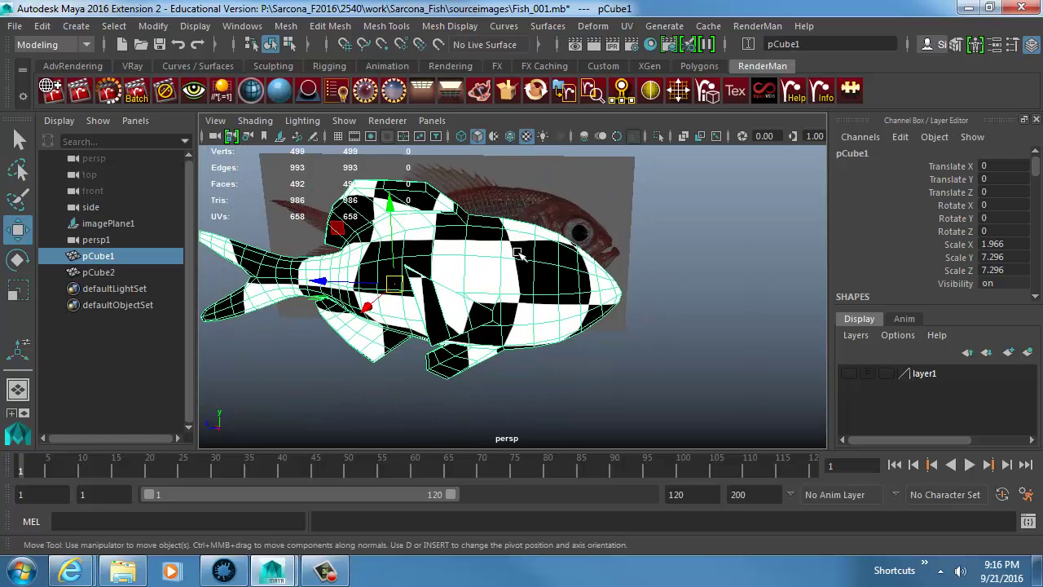
pyautogui.hotkey('ctrl', 'd')
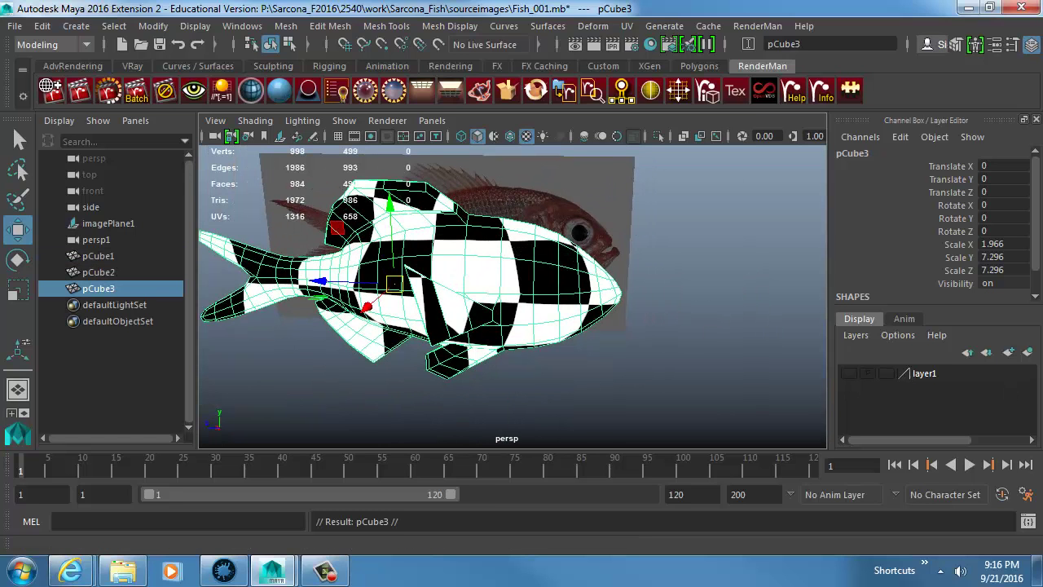
pyautogui.click(1028, 353)
pyautogui.click(849, 374)
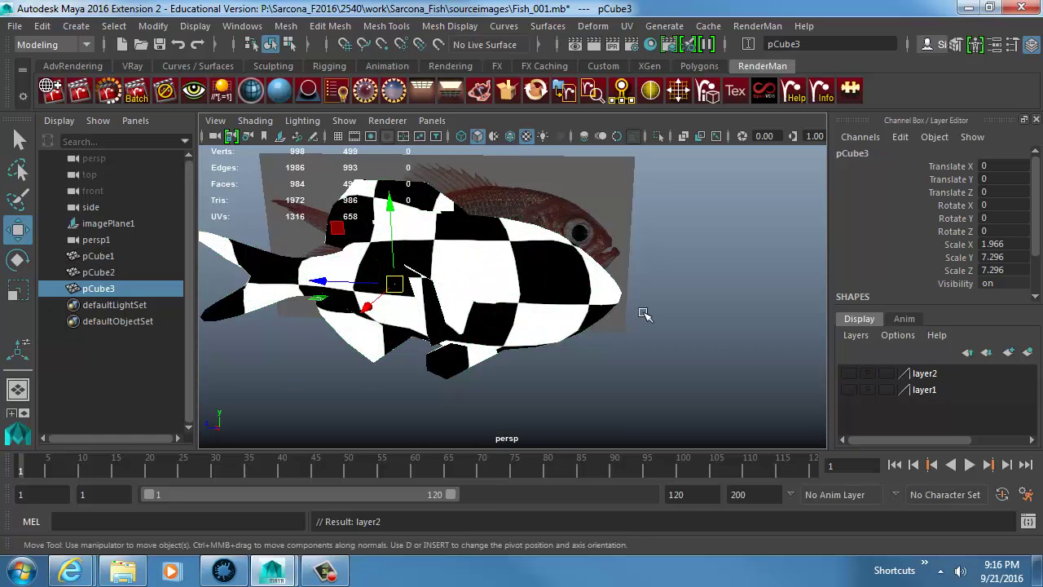
# - Display the original fish shaded without textures and smooth its mesh twice with 1 division each
pyautogui.click(562, 274)
pyautogui.press('5')
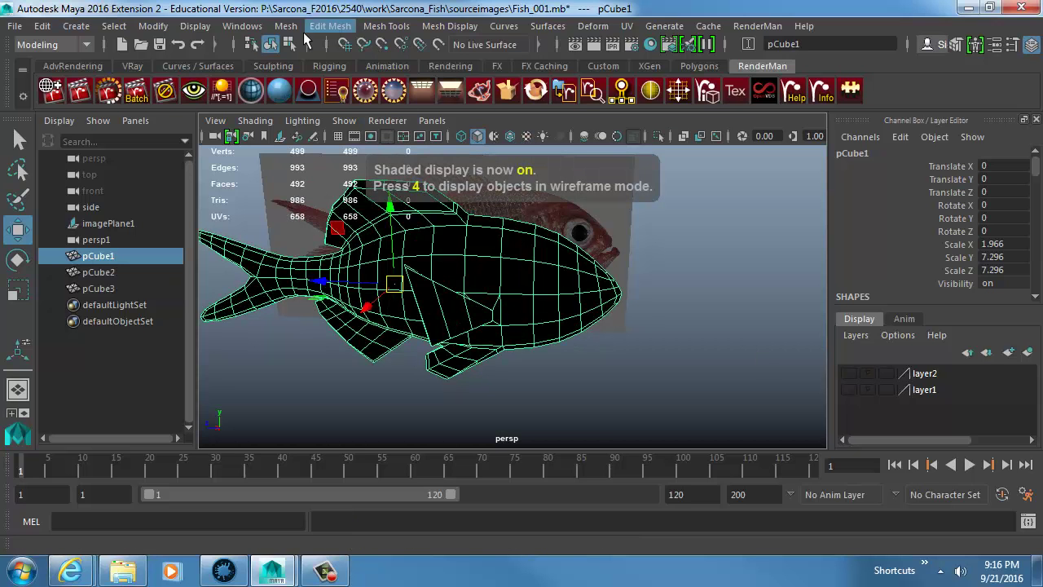
pyautogui.click(286, 26)
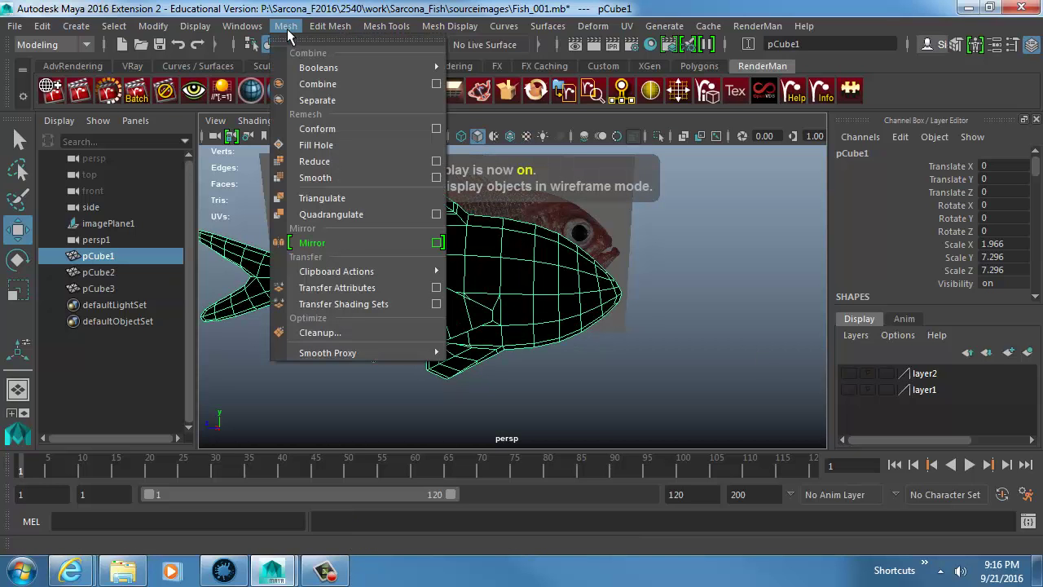
pyautogui.click(315, 178)
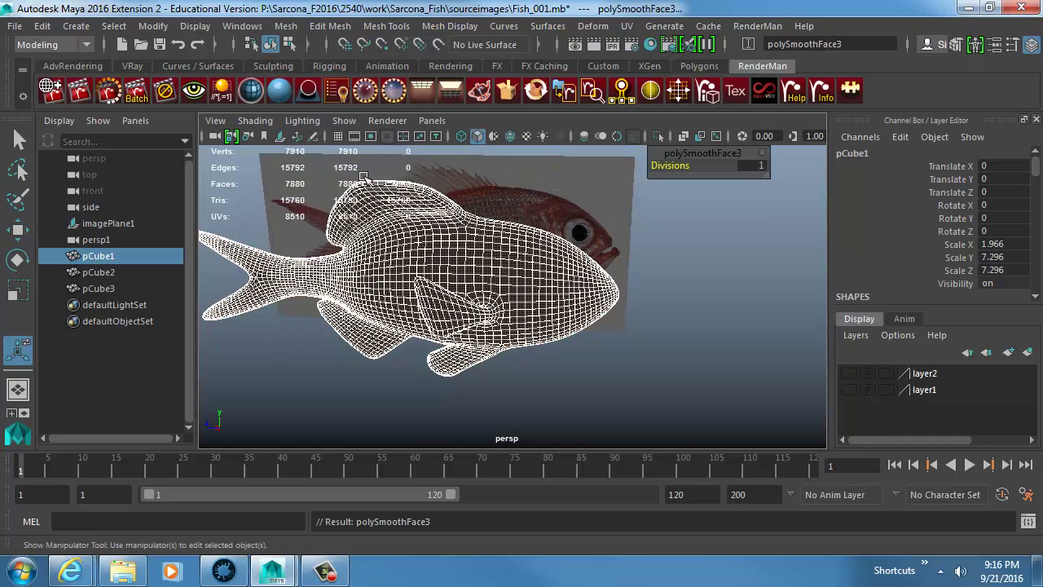
pyautogui.press('q')
pyautogui.keyDown('alt'); pyautogui.moveTo(446, 214); pyautogui.dragTo(449, 255); pyautogui.keyUp('alt')
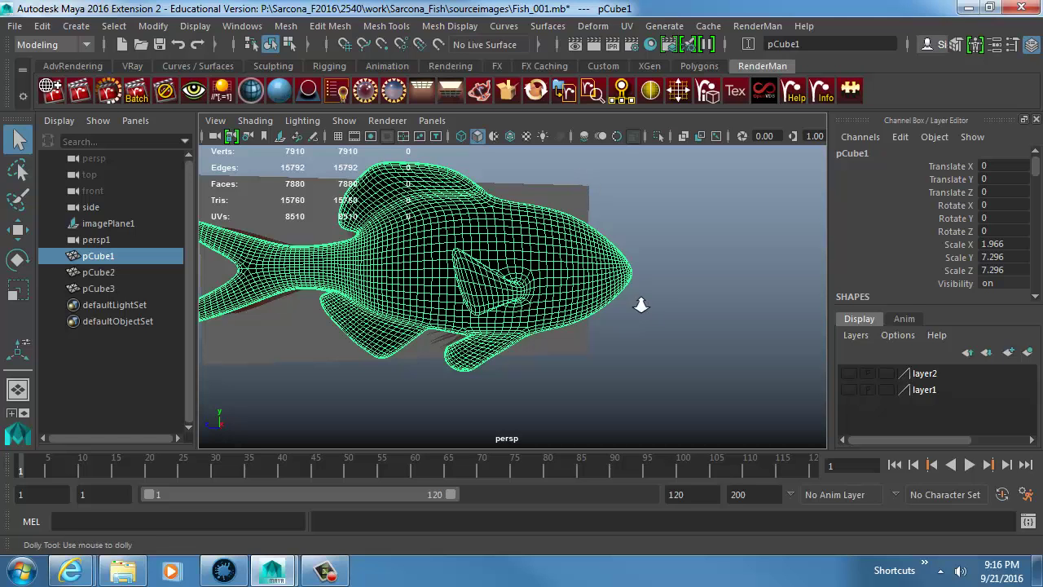
# - Switch to the FX menu set and create an nParticle emitter
pyautogui.scroll(-5, 641, 303)
pyautogui.click(70, 46)
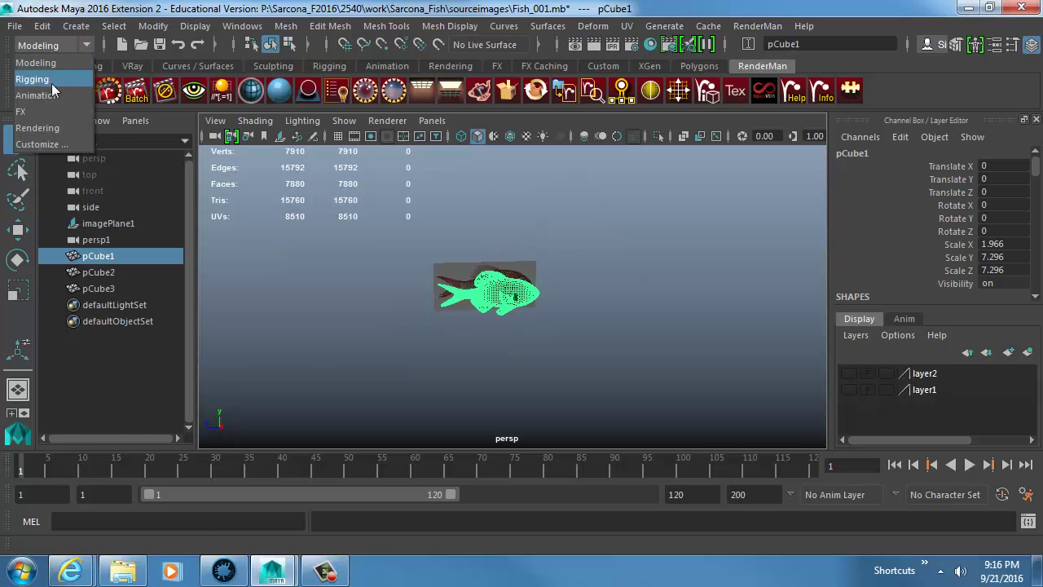
pyautogui.click(33, 109)
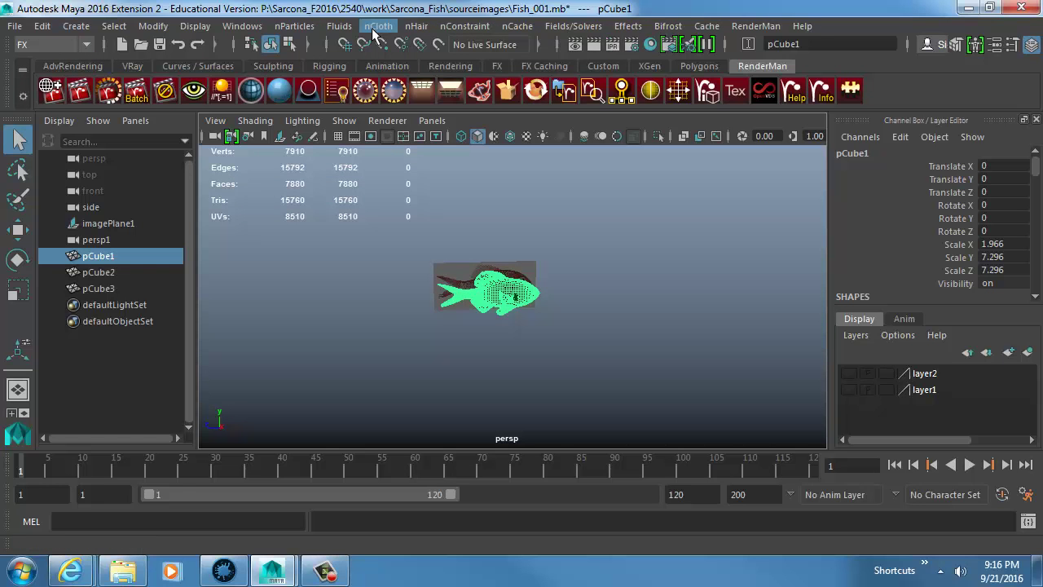
pyautogui.click(294, 26)
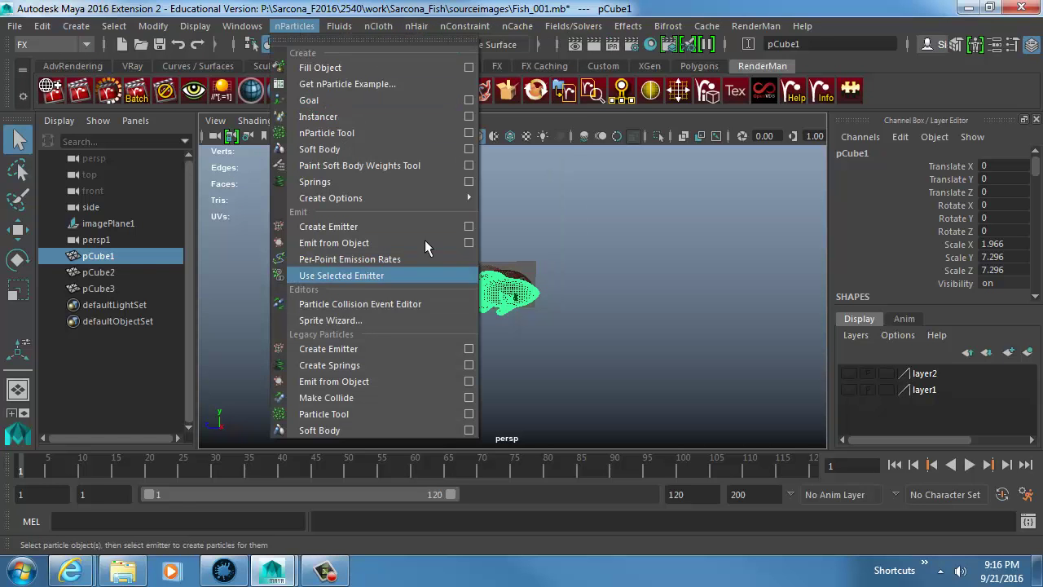
pyautogui.click(402, 228)
# - Set the new emitter's type to Volume
pyautogui.scroll(-3, 984, 281)
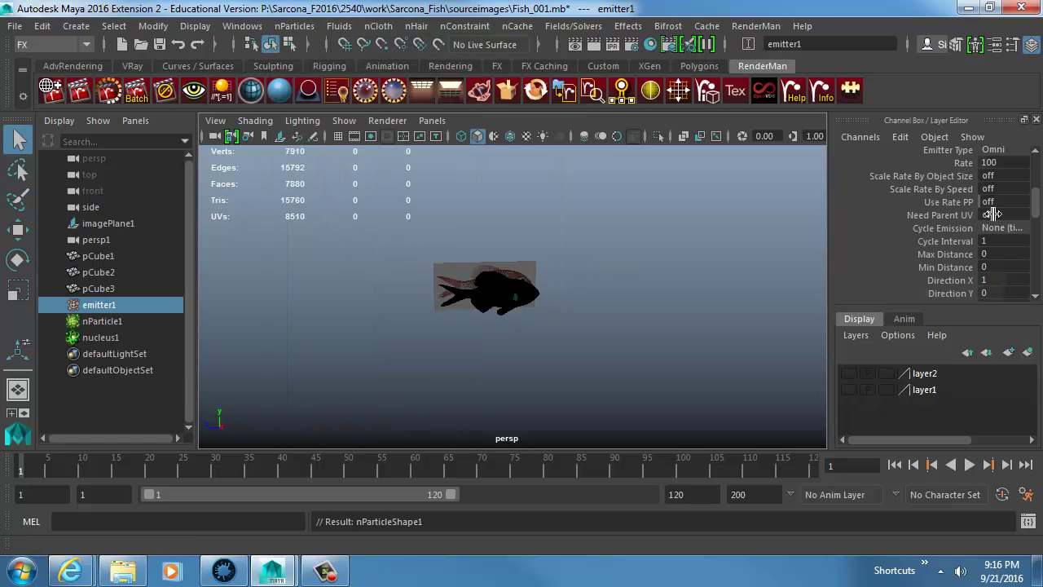
pyautogui.scroll(1, 986, 244)
pyautogui.click(999, 186)
pyautogui.click(986, 267)
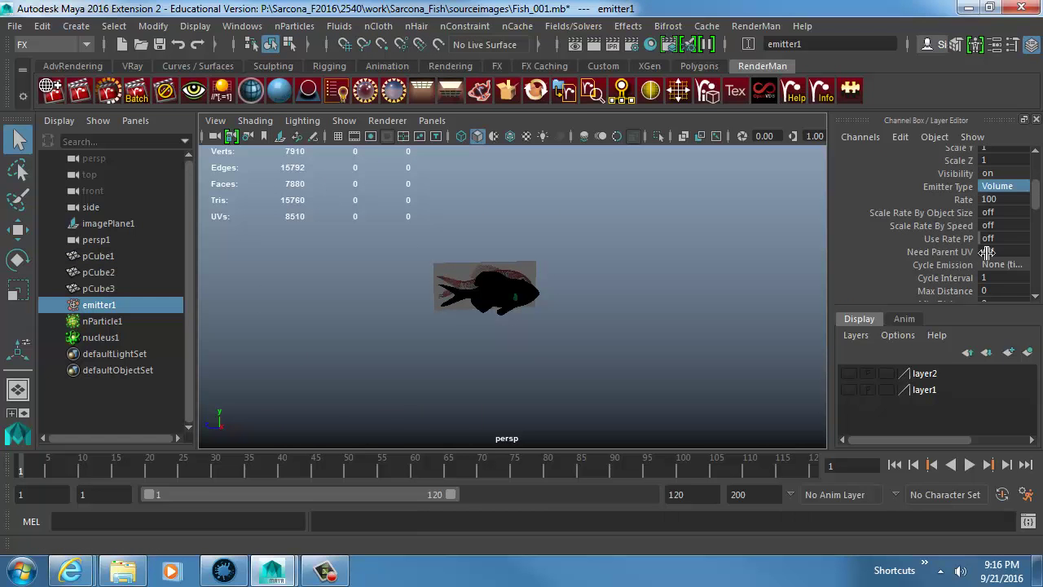
# - Scale the volume emitter uniformly to about 8.98 and move it well behind the fish's tail, about 118 cm along Z
pyautogui.scroll(-3, 454, 284)
pyautogui.press('r')
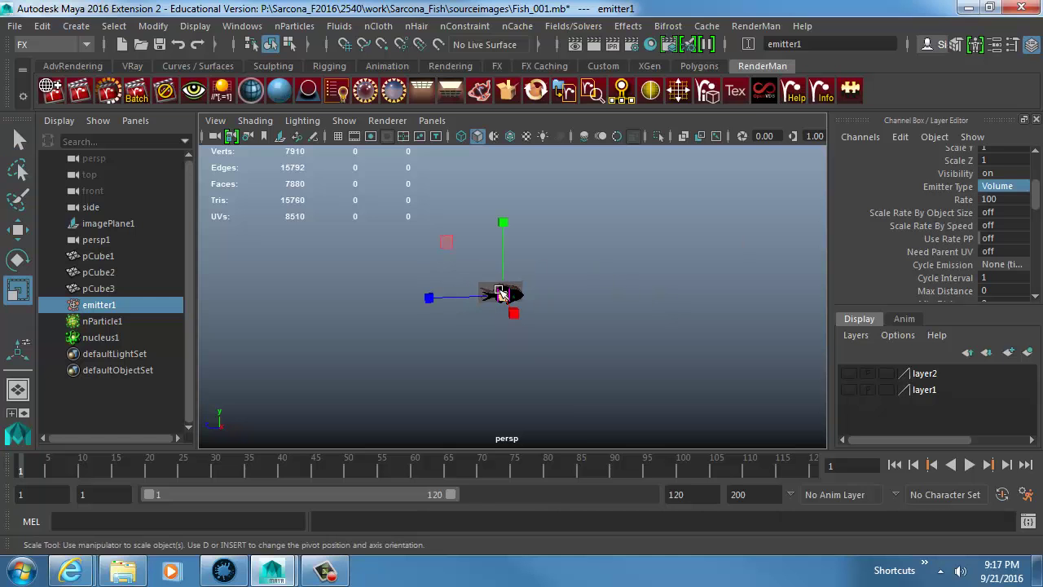
pyautogui.moveTo(501, 292); pyautogui.dragTo(625, 294)
pyautogui.press('w')
pyautogui.moveTo(625, 293); pyautogui.dragTo(434, 318, button='middle')
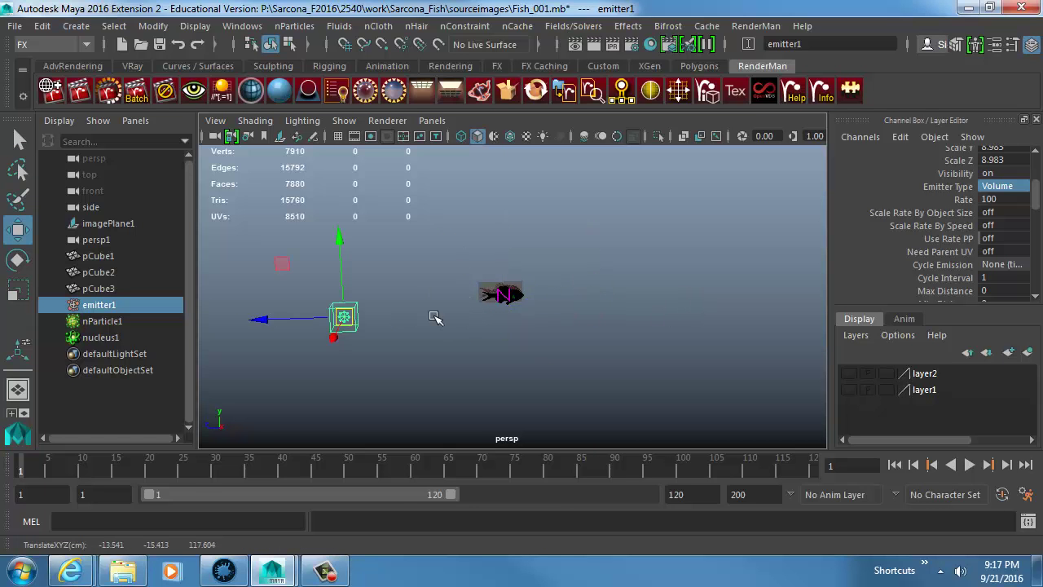
# - Scale the volume emitter uniformly to about 814 and move it farther behind the fish, about 857 cm along Z
pyautogui.press('r')
pyautogui.moveTo(344, 317); pyautogui.dragTo(598, 330)
pyautogui.scroll(-5, 600, 326)
pyautogui.keyDown('alt'); pyautogui.moveTo(604, 290); pyautogui.dragTo(411, 304, button='middle'); pyautogui.keyUp('alt')
pyautogui.press('w')
pyautogui.scroll(-4, 631, 330)
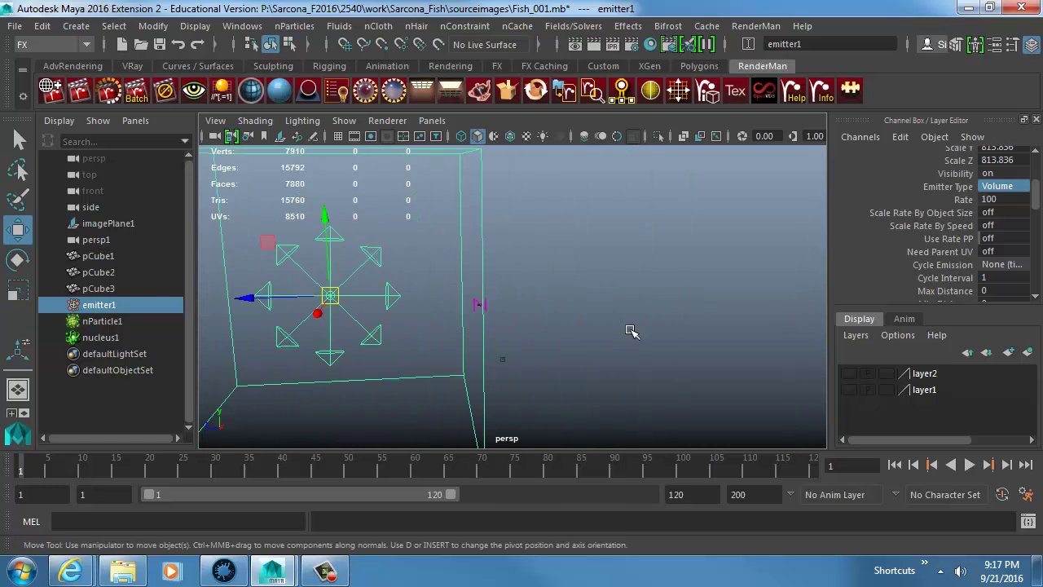
pyautogui.keyDown('alt'); pyautogui.moveTo(632, 331); pyautogui.dragTo(556, 414); pyautogui.keyUp('alt')
# - Set the playback speed to Play Every Frame, Free and play the particle simulation briefly
pyautogui.rightClick(594, 469)
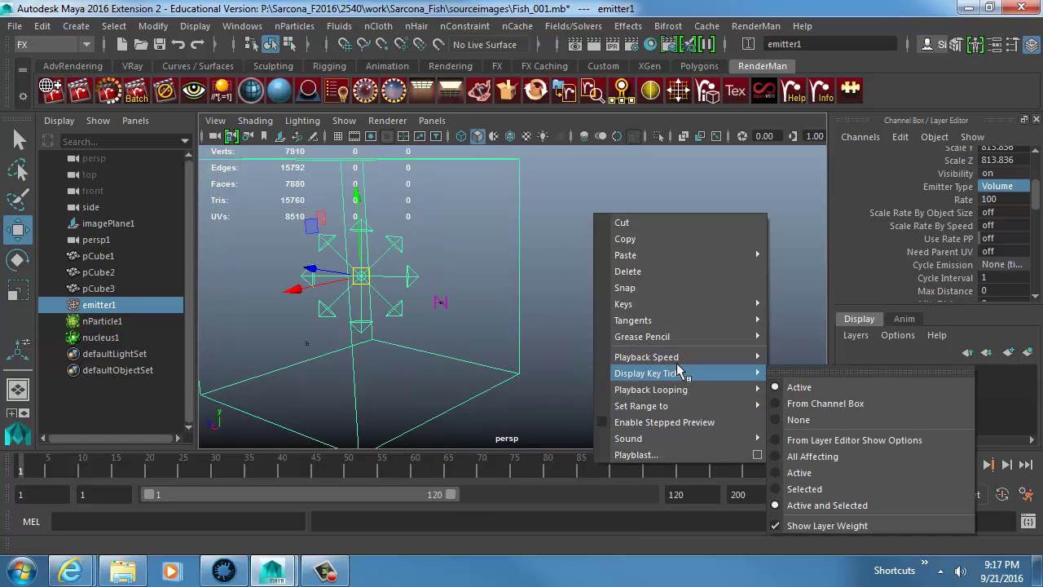
pyautogui.moveTo(733, 357)
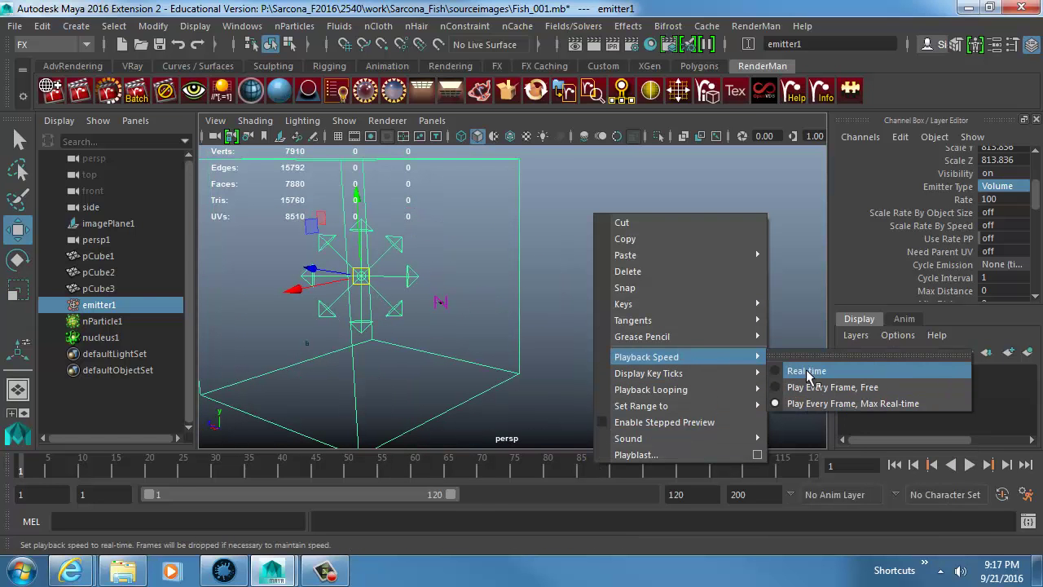
pyautogui.click(813, 391)
pyautogui.hotkey('alt', 'v')
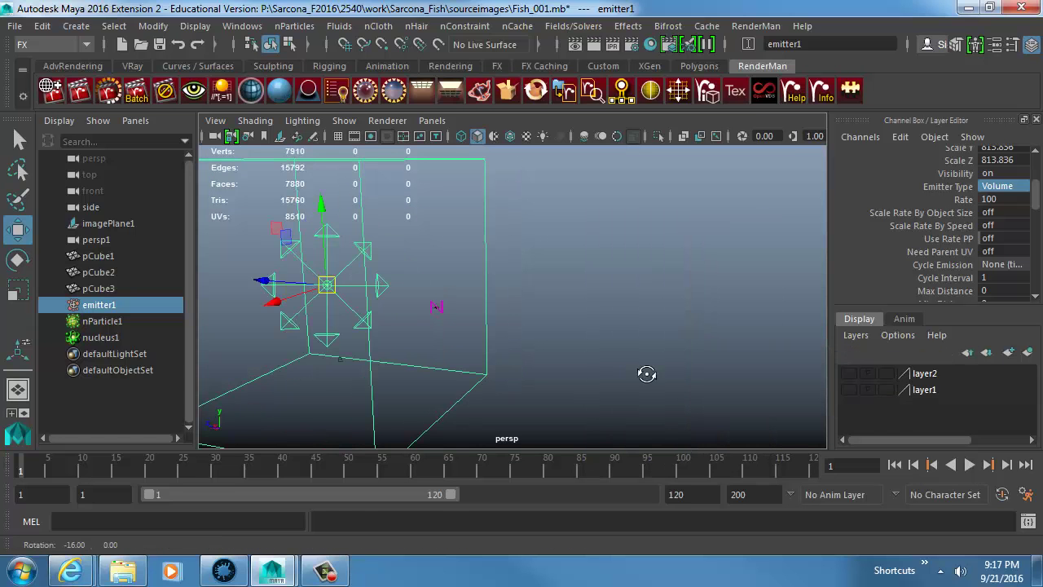
pyautogui.press('Escape')
# - Set the emitter's Along Axis speed to 20
pyautogui.scroll(-8, 943, 252)
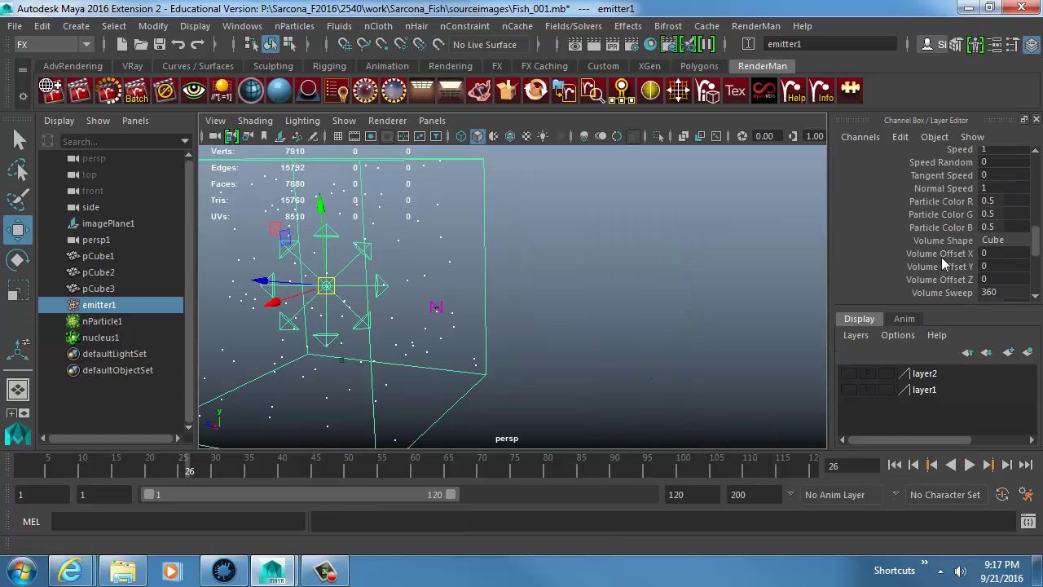
pyautogui.scroll(1, 999, 212)
pyautogui.moveTo(998, 214); pyautogui.dragTo(999, 229)
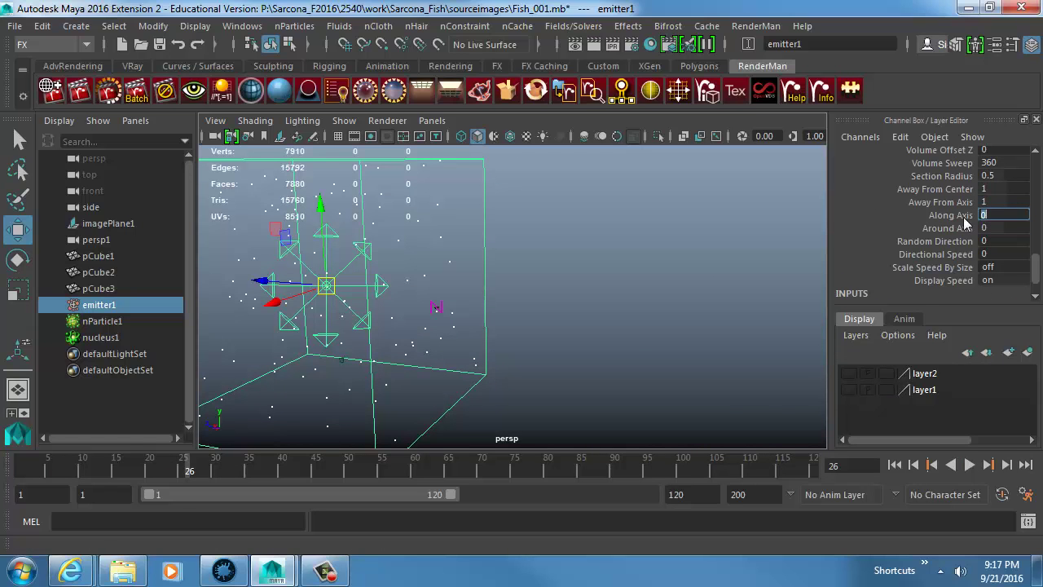
pyautogui.click(991, 215)
pyautogui.press('Return')
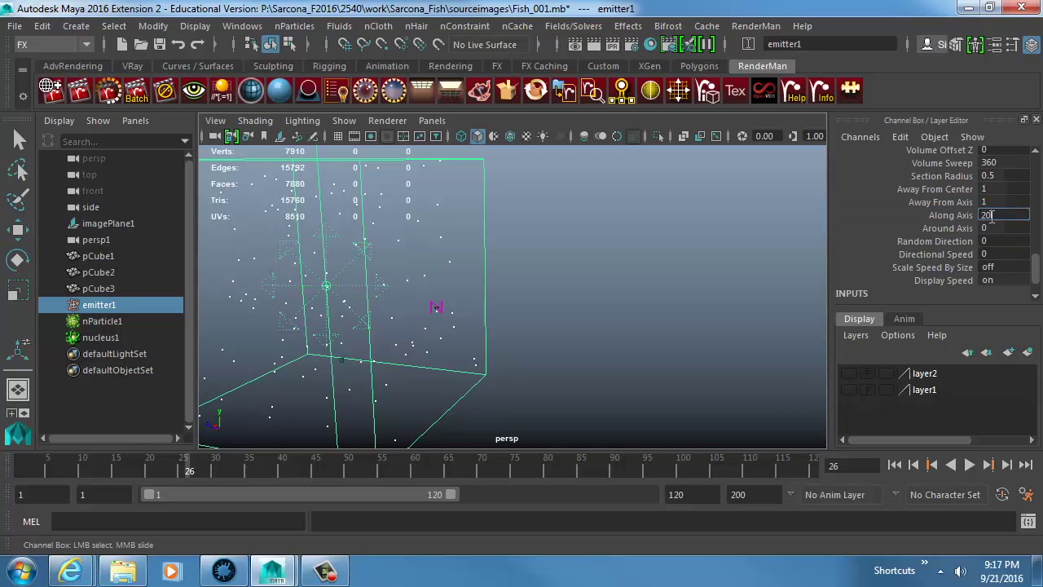
# - Rotate the emitter about -88.8 degrees around X so its axis points toward the fish, and play the simulation
pyautogui.press('e')
pyautogui.moveTo(400, 252); pyautogui.dragTo(503, 356)
pyautogui.keyDown('alt'); pyautogui.moveTo(503, 356); pyautogui.dragTo(566, 324, button='middle'); pyautogui.keyUp('alt')
pyautogui.hotkey('alt', 'v')
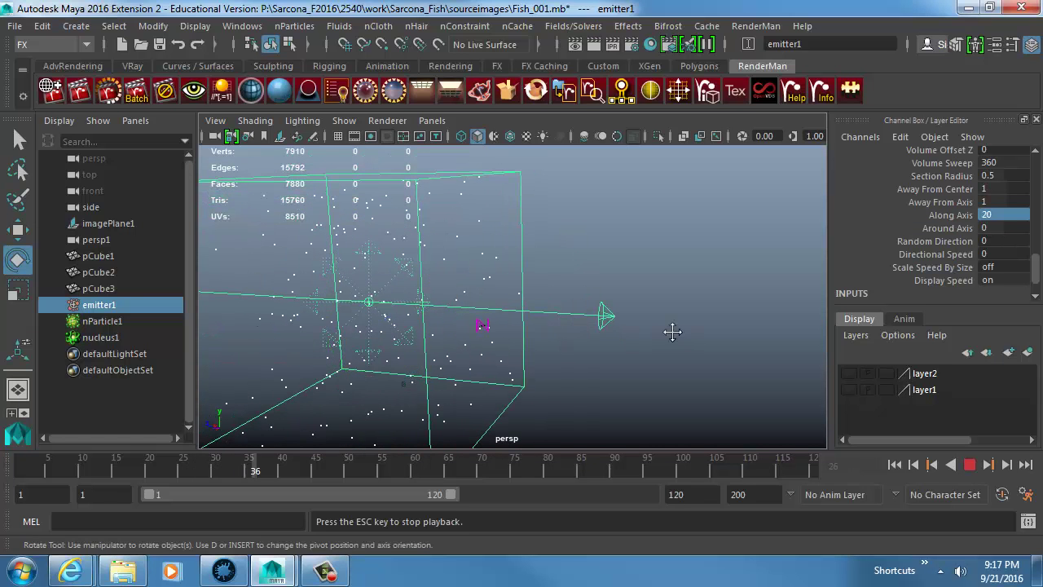
pyautogui.keyDown('alt'); pyautogui.moveTo(674, 331); pyautogui.dragTo(638, 346, button='middle'); pyautogui.keyUp('alt')
# - Raise the emitter's Along Axis speed to 500 and replay the simulation to check the particle motion
pyautogui.click(1003, 213)
pyautogui.write('500')
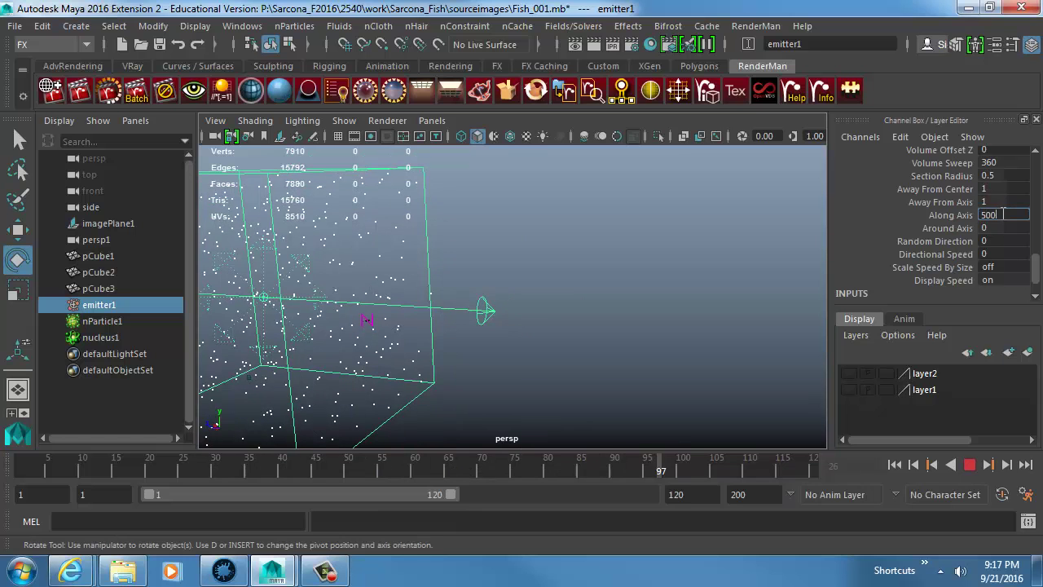
pyautogui.press('Return')
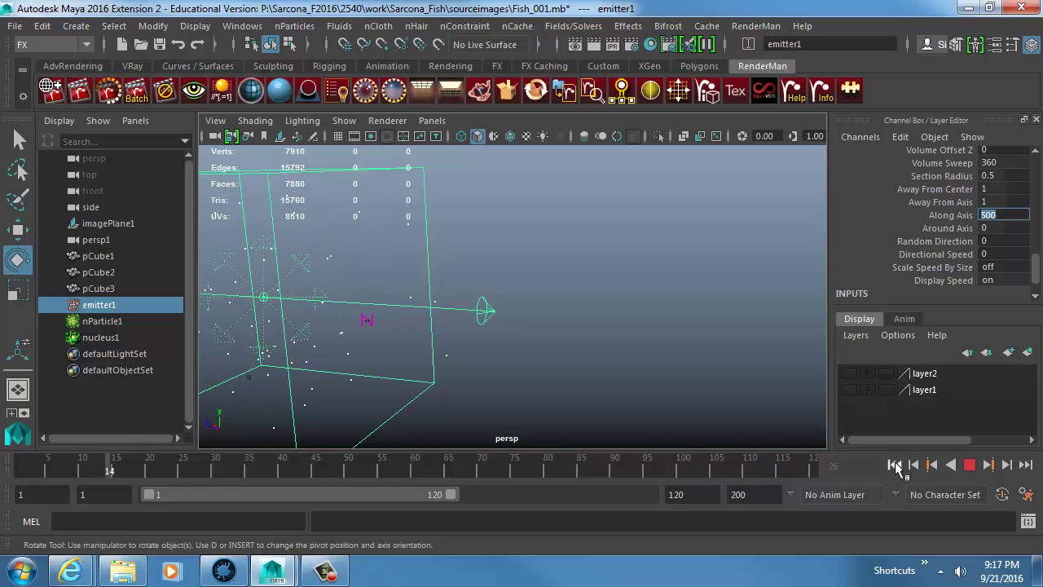
pyautogui.press('Escape')
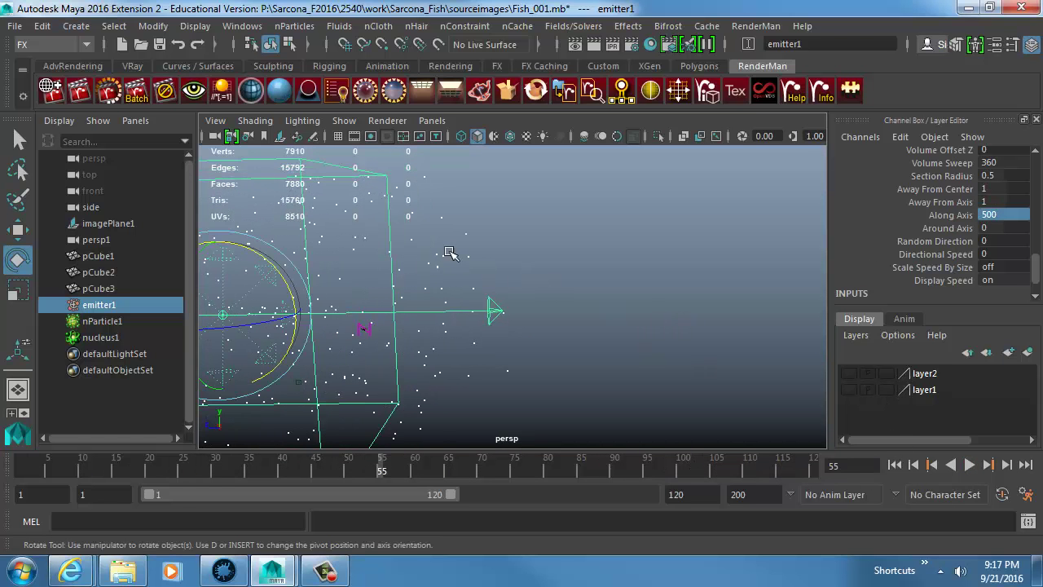
# - Select the fish mesh pCube1 and instance it onto nParticleShape1 with the Particle Instancer, keeping its default options
pyautogui.click(435, 253)
pyautogui.keyDown('alt'); pyautogui.moveTo(434, 253); pyautogui.dragTo(512, 228, button='middle'); pyautogui.keyUp('alt')
pyautogui.keyDown('alt'); pyautogui.moveTo(512, 228); pyautogui.dragTo(688, 272, button='right'); pyautogui.keyUp('alt')
pyautogui.keyDown('alt'); pyautogui.moveTo(457, 253); pyautogui.dragTo(754, 266, button='middle'); pyautogui.keyUp('alt')
pyautogui.keyDown('alt'); pyautogui.moveTo(754, 266); pyautogui.dragTo(825, 270, button='right'); pyautogui.keyUp('alt')
pyautogui.keyDown('alt'); pyautogui.moveTo(623, 367); pyautogui.dragTo(513, 249, button='middle'); pyautogui.keyUp('alt')
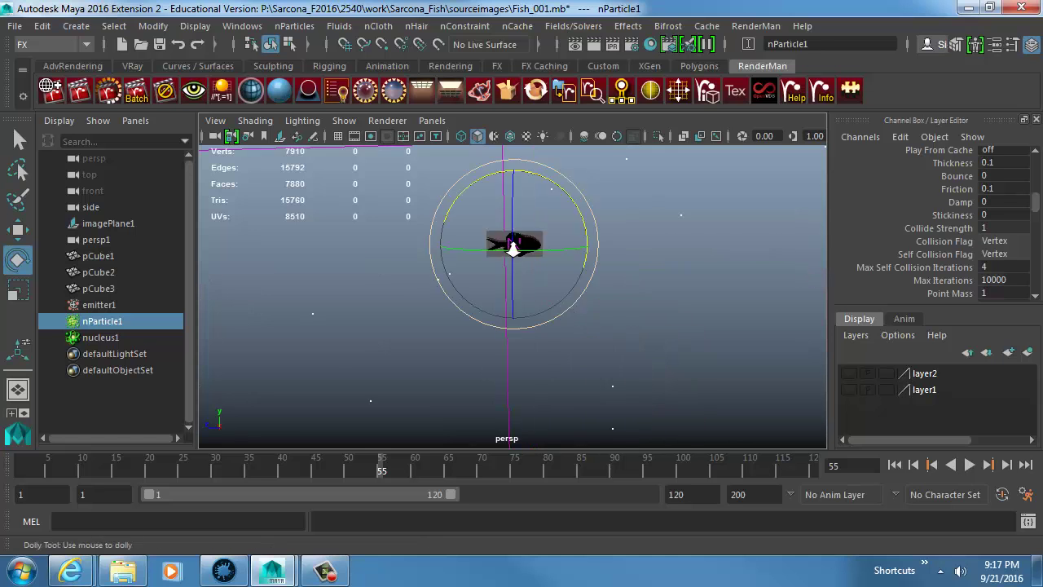
pyautogui.keyDown('alt'); pyautogui.moveTo(512, 249); pyautogui.dragTo(701, 269, button='right'); pyautogui.keyUp('alt')
pyautogui.keyDown('alt'); pyautogui.moveTo(562, 269); pyautogui.dragTo(573, 303, button='middle'); pyautogui.keyUp('alt')
pyautogui.keyDown('alt'); pyautogui.moveTo(701, 290); pyautogui.dragTo(598, 278, button='right'); pyautogui.keyUp('alt')
pyautogui.click(598, 277)
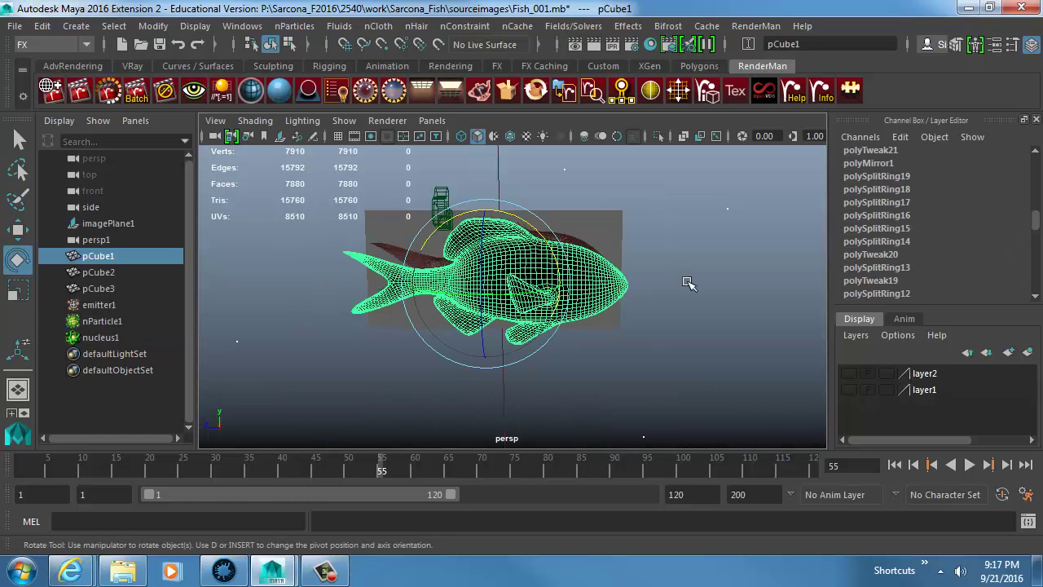
pyautogui.keyDown('alt'); pyautogui.moveTo(727, 273); pyautogui.dragTo(521, 223, button='right'); pyautogui.keyUp('alt')
pyautogui.keyDown('alt'); pyautogui.moveTo(522, 225); pyautogui.dragTo(574, 255); pyautogui.keyUp('alt')
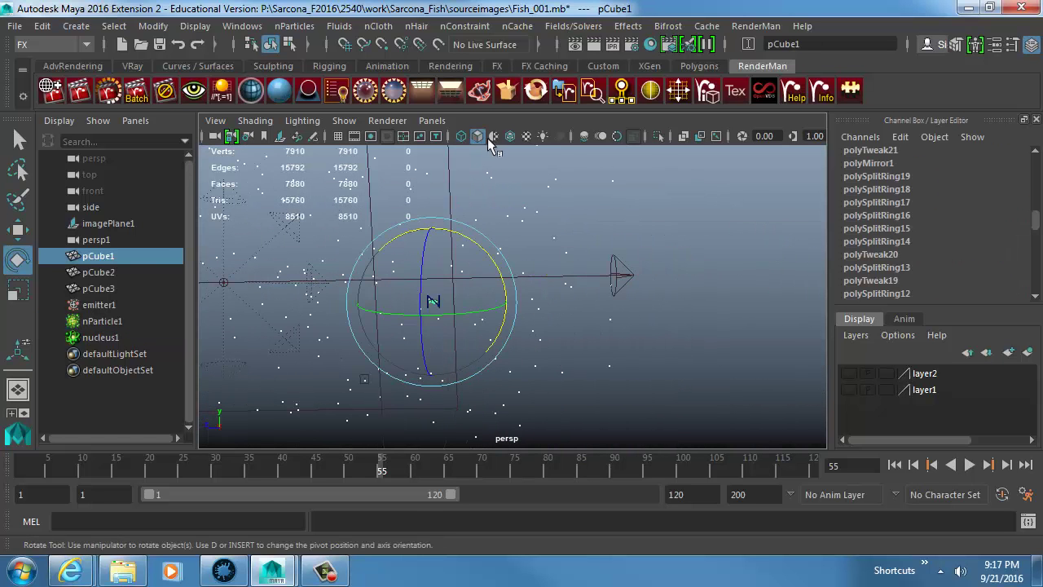
pyautogui.click(294, 25)
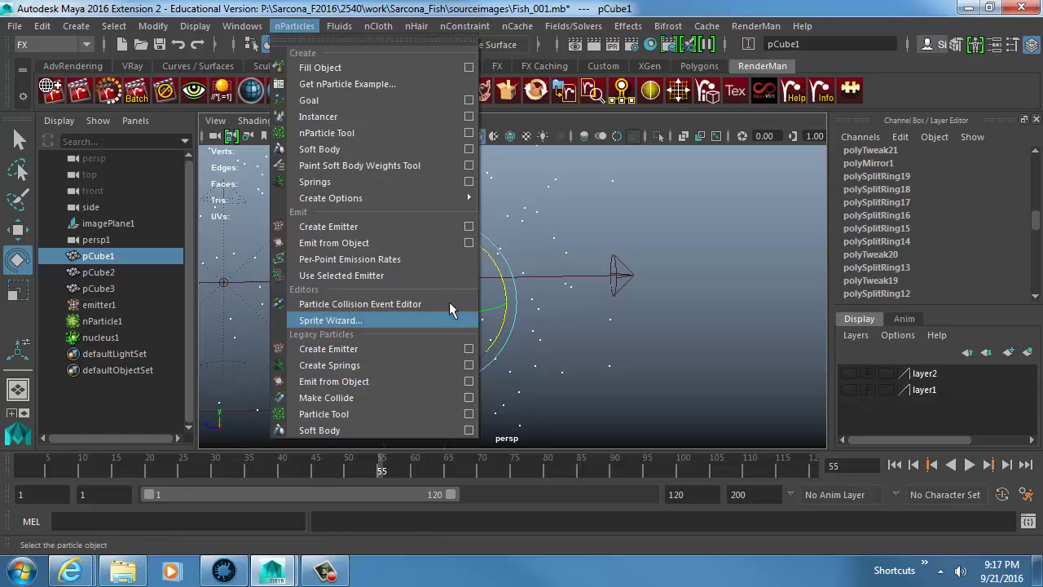
pyautogui.click(469, 117)
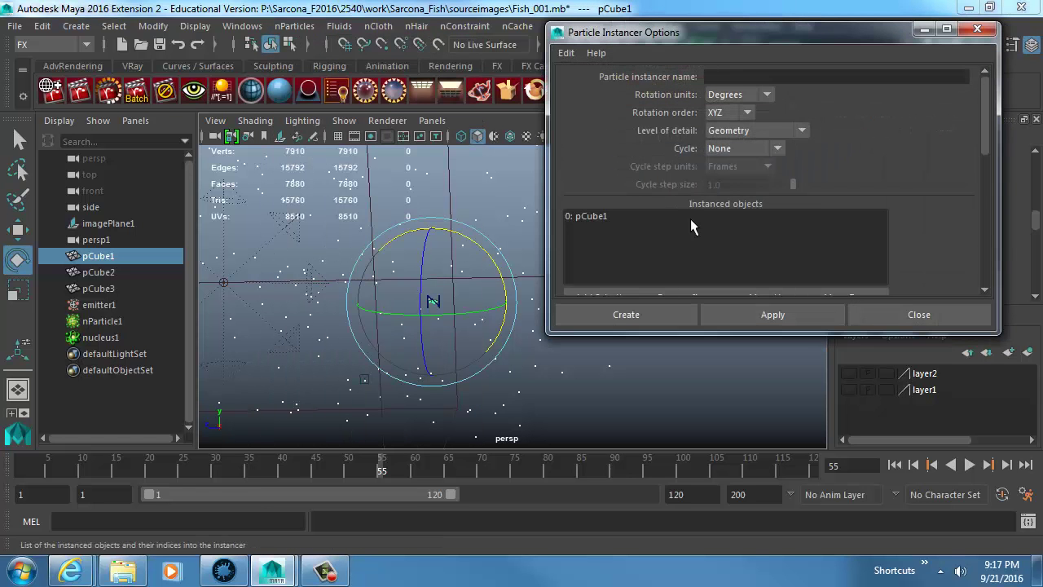
pyautogui.scroll(-3, 662, 247)
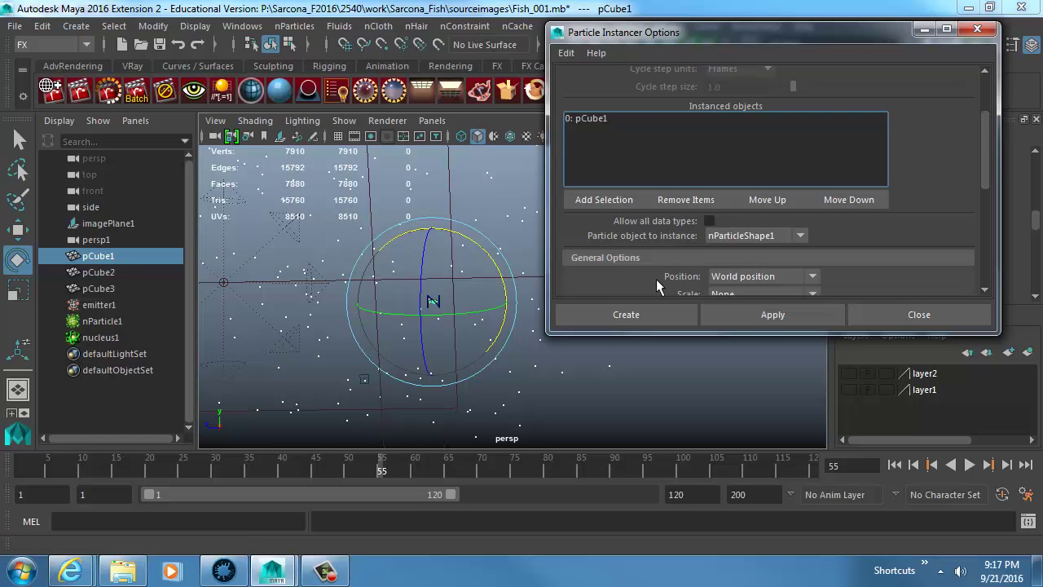
pyautogui.scroll(-3, 660, 286)
pyautogui.click(626, 315)
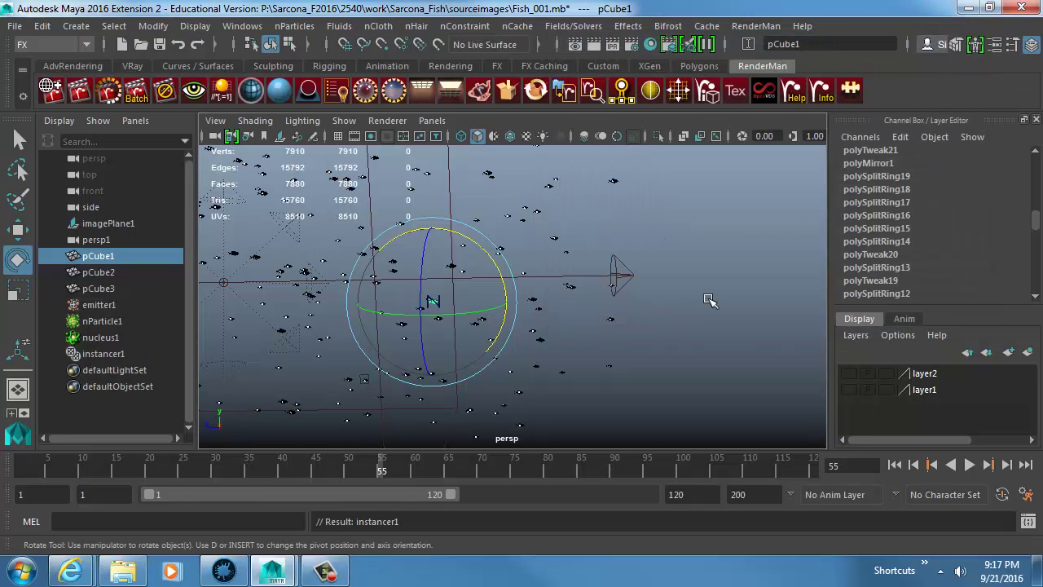
# - Examine the instanced fish from several angles and play the simulation to check how they swim
pyautogui.click(707, 299)
pyautogui.keyDown('alt'); pyautogui.moveTo(668, 304); pyautogui.dragTo(609, 314); pyautogui.keyUp('alt')
pyautogui.keyDown('alt'); pyautogui.moveTo(610, 315); pyautogui.dragTo(780, 331, button='right'); pyautogui.keyUp('alt')
pyautogui.keyDown('alt'); pyautogui.moveTo(650, 286); pyautogui.dragTo(662, 356, button='middle'); pyautogui.keyUp('alt')
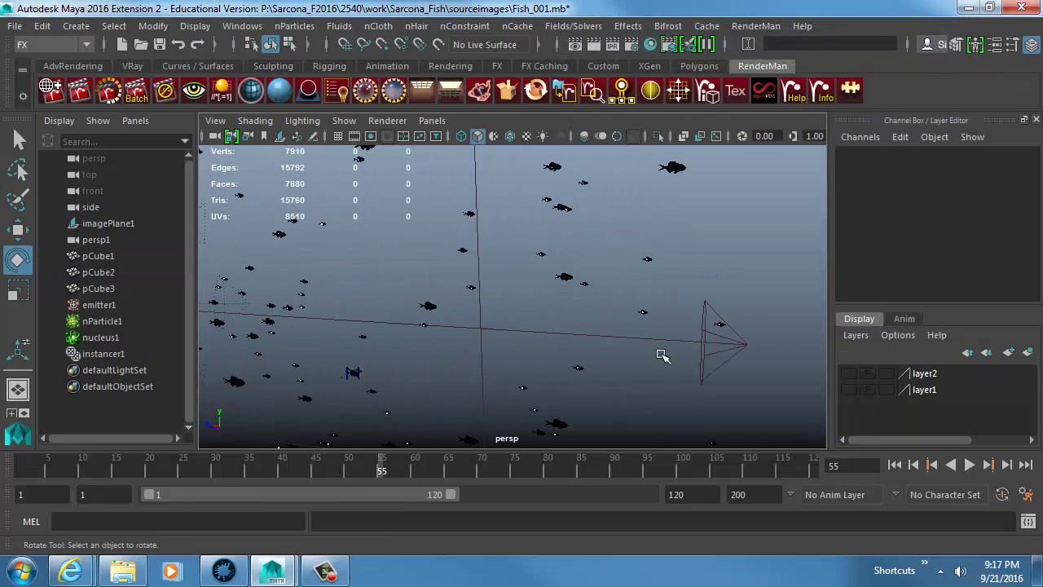
pyautogui.keyDown('alt'); pyautogui.moveTo(661, 355); pyautogui.dragTo(587, 354); pyautogui.keyUp('alt')
pyautogui.keyDown('alt'); pyautogui.moveTo(587, 354); pyautogui.dragTo(771, 356, button='right'); pyautogui.keyUp('alt')
pyautogui.keyDown('alt'); pyautogui.moveTo(684, 343); pyautogui.dragTo(640, 336); pyautogui.keyUp('alt')
pyautogui.keyDown('alt'); pyautogui.moveTo(640, 336); pyautogui.dragTo(699, 342, button='right'); pyautogui.keyUp('alt')
pyautogui.hotkey('alt', 'v')
pyautogui.moveTo(589, 327)
pyautogui.keyDown('alt'); pyautogui.mouseDown(button='middle')
pyautogui.moveTo(640, 320)
pyautogui.moveTo(585, 313)
pyautogui.mouseUp(button='middle'); pyautogui.keyUp('alt')
pyautogui.keyDown('alt'); pyautogui.moveTo(615, 310); pyautogui.dragTo(644, 310, button='right'); pyautogui.keyUp('alt')
pyautogui.keyDown('alt'); pyautogui.moveTo(530, 286); pyautogui.dragTo(561, 298, button='middle'); pyautogui.keyUp('alt')
pyautogui.hotkey('alt', 'v')
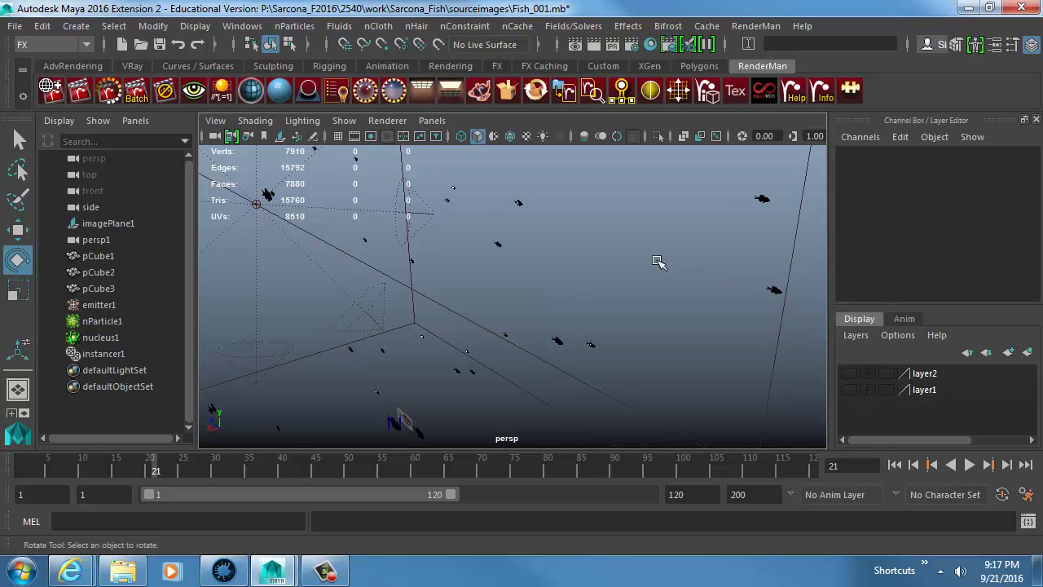
# - Set the emission rate of emitter1 to 5555 particles per second
pyautogui.moveTo(803, 238); pyautogui.dragTo(803, 241)
pyautogui.hotkey('ctrl', 'a')
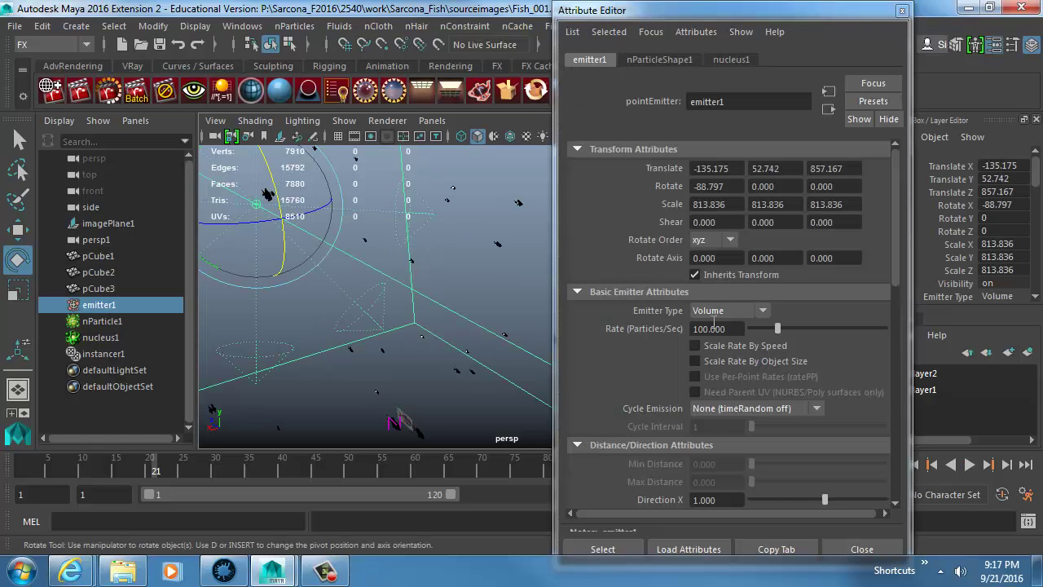
pyautogui.click(714, 327)
pyautogui.write('2')
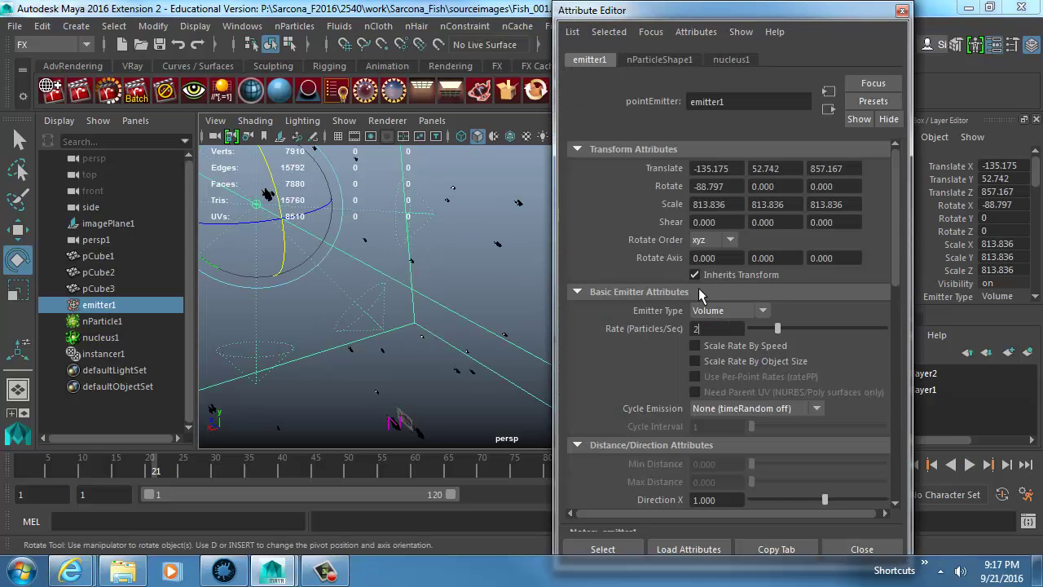
pyautogui.press('BackSpace')
pyautogui.write('5555.000')
pyautogui.click(902, 10)
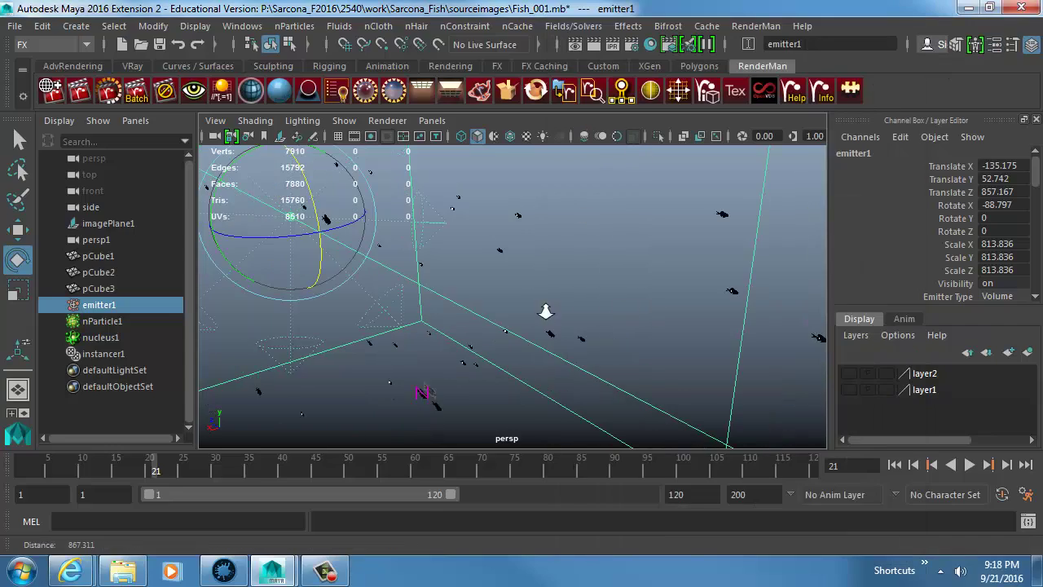
# - Play the simulation from the first frame and inspect the density of the fish school
pyautogui.click(894, 463)
pyautogui.hotkey('alt', 'v')
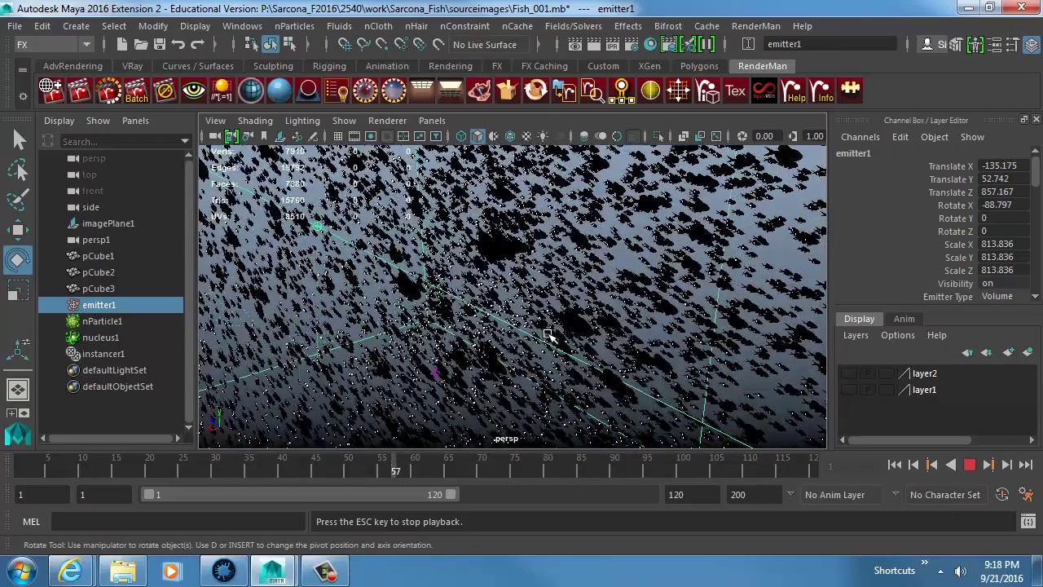
pyautogui.press('Escape')
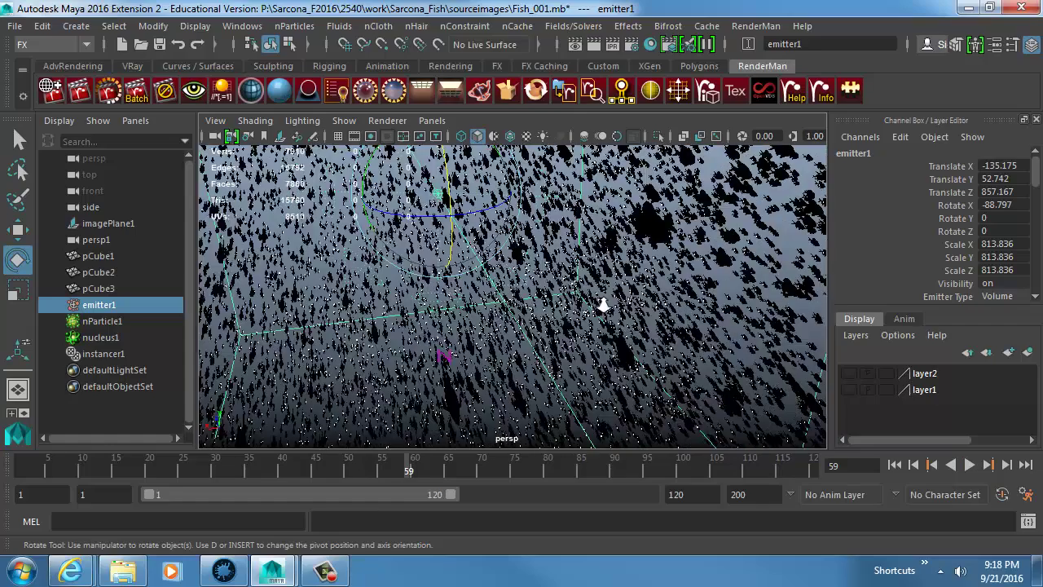
pyautogui.keyDown('alt'); pyautogui.moveTo(603, 304); pyautogui.dragTo(611, 304); pyautogui.keyUp('alt')
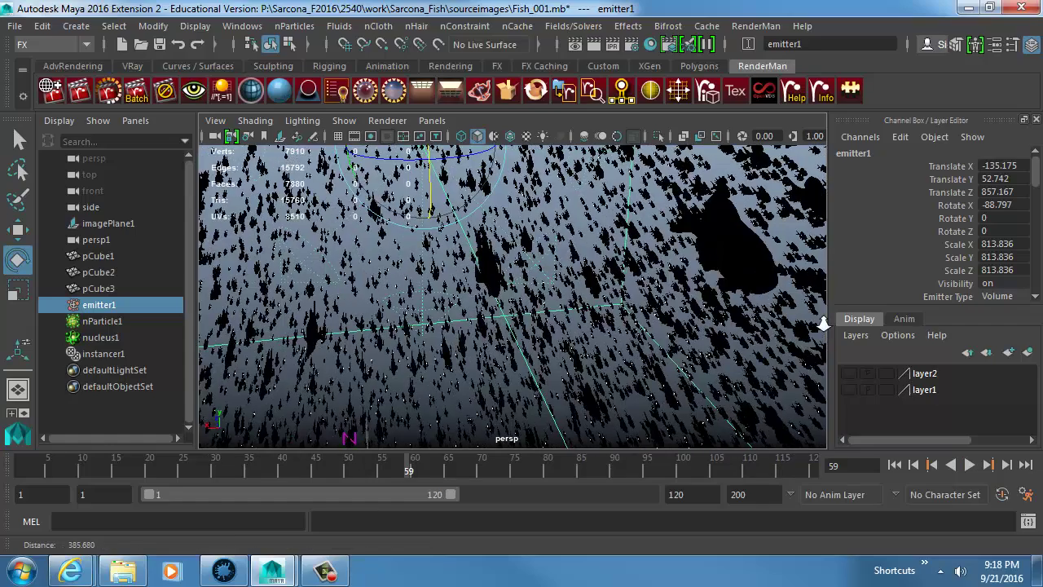
pyautogui.keyDown('alt'); pyautogui.moveTo(823, 324); pyautogui.dragTo(856, 324, button='right'); pyautogui.keyUp('alt')
# - Display the instanced fish with texture maps and play the simulation again
pyautogui.keyDown('alt'); pyautogui.moveTo(398, 305); pyautogui.dragTo(519, 305, button='right'); pyautogui.keyUp('alt')
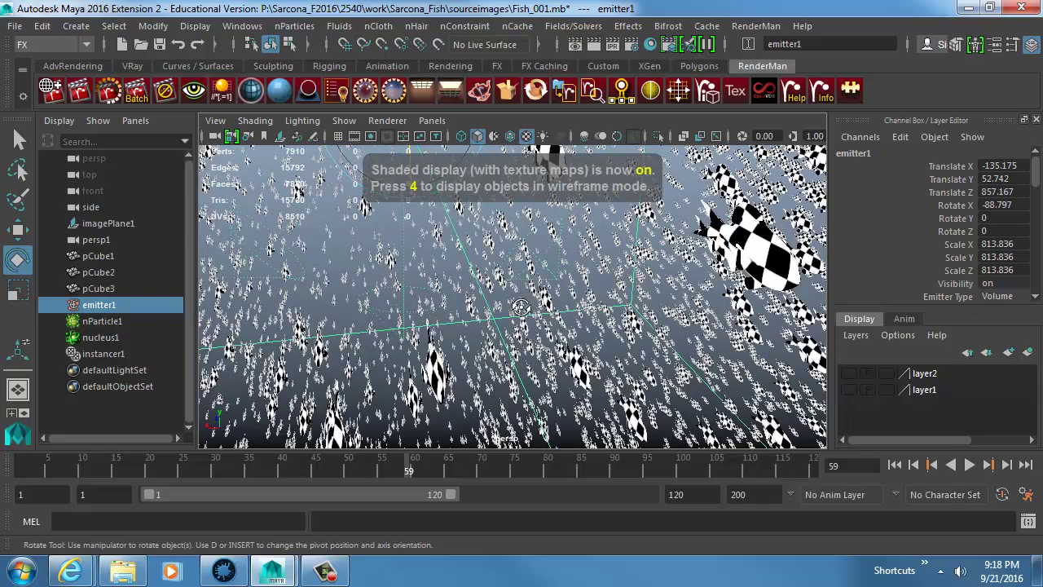
pyautogui.keyDown('alt'); pyautogui.moveTo(533, 300); pyautogui.dragTo(538, 290); pyautogui.keyUp('alt')
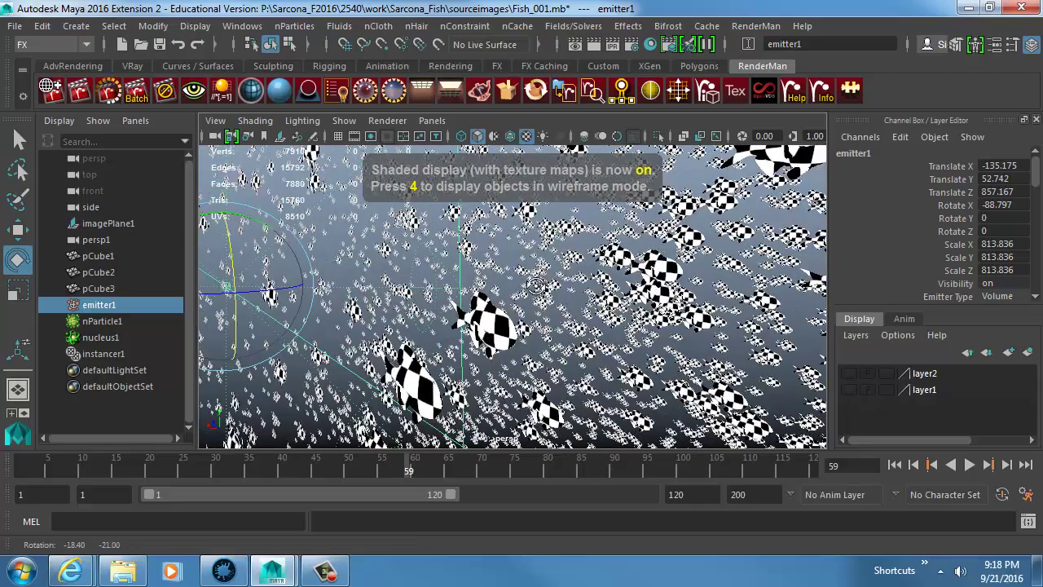
pyautogui.hotkey('alt', 'v')
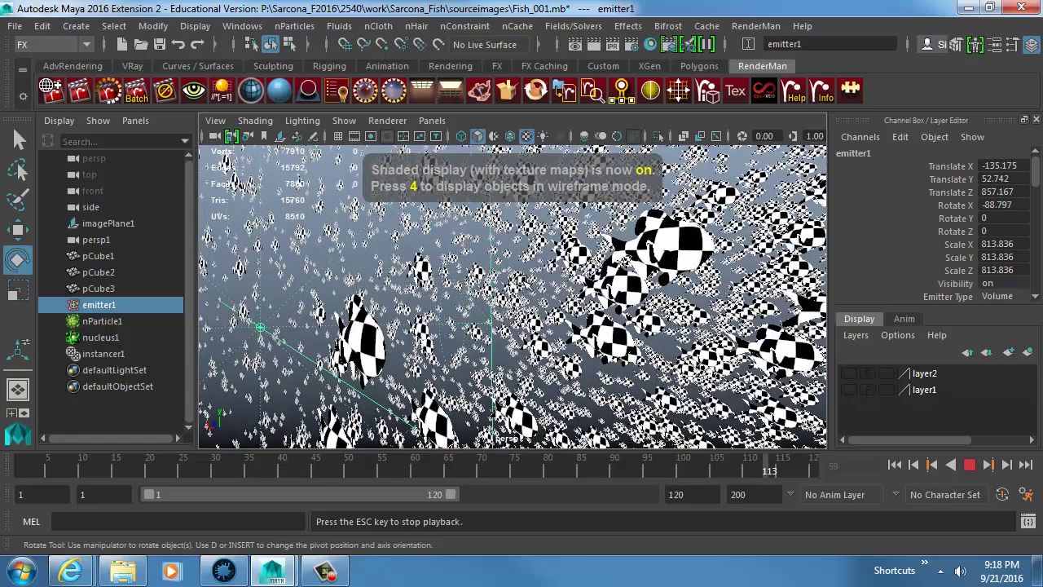
pyautogui.press('Escape')
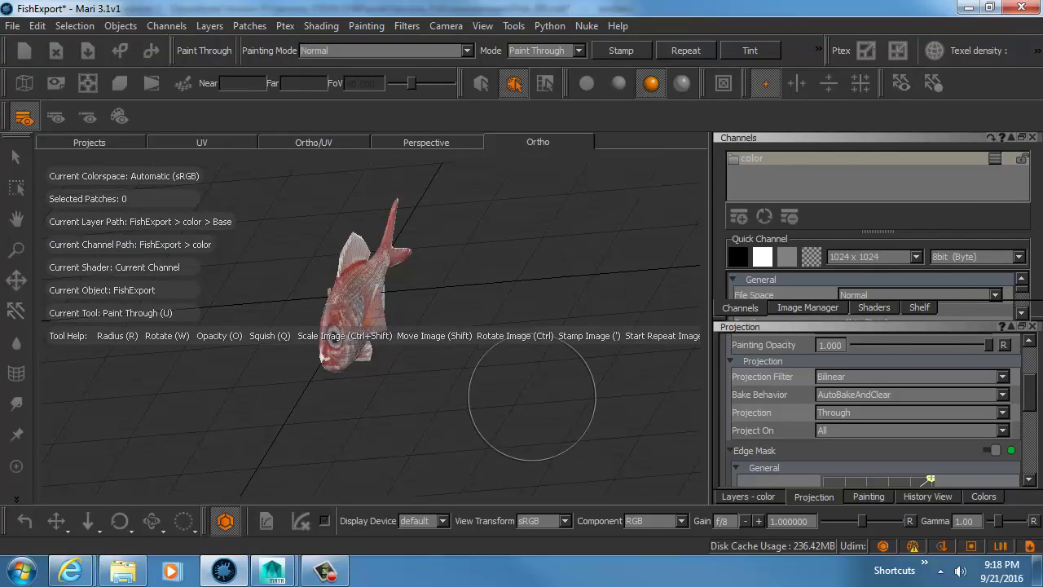
# - Switch to Mari and minimize the capture window covering its workspace
pyautogui.hotkey('alt', 'Tab')
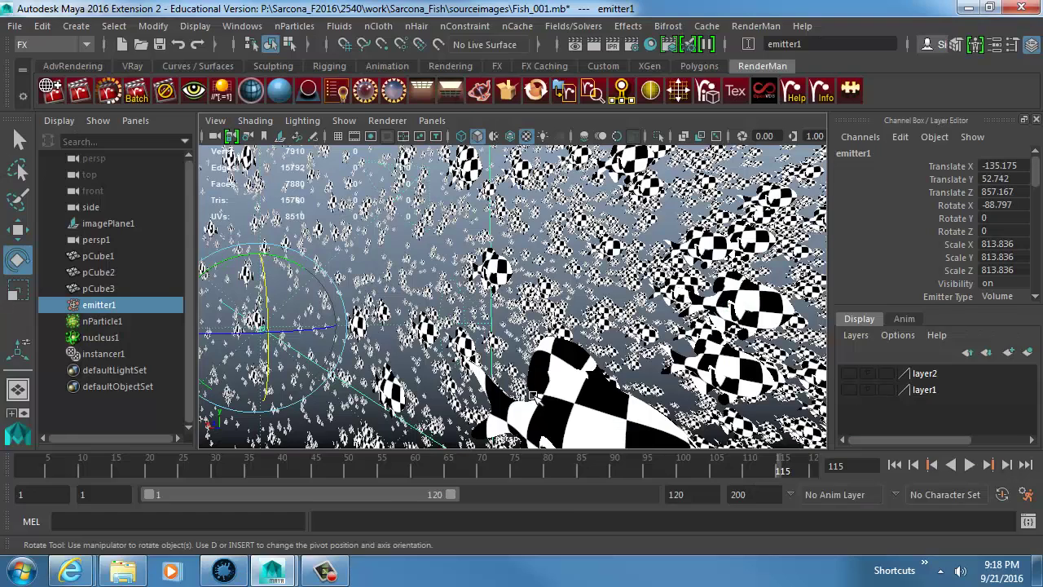
pyautogui.hotkey('alt', 'Tab')
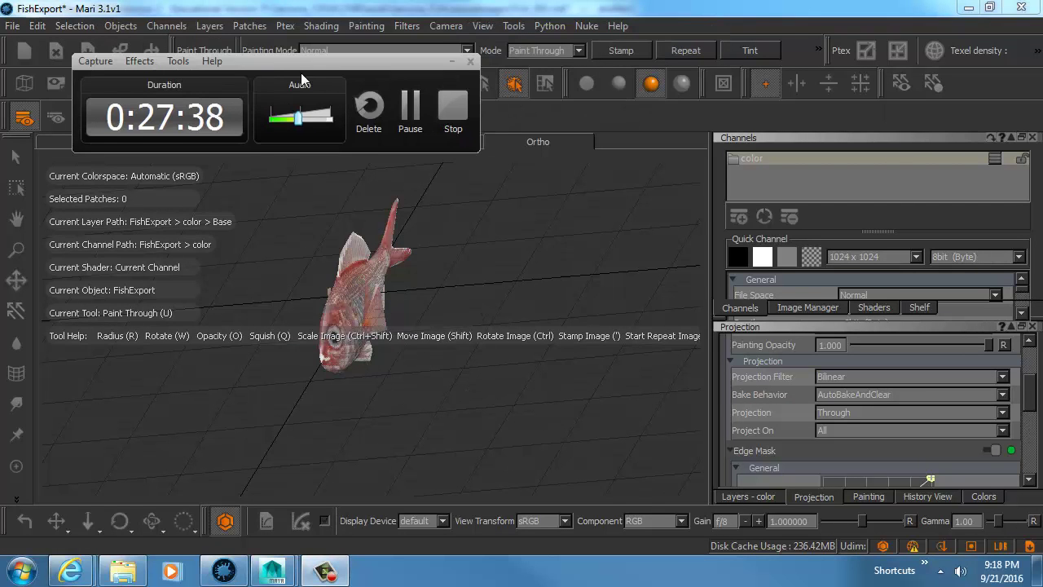
pyautogui.moveTo(301, 73); pyautogui.dragTo(315, 91)
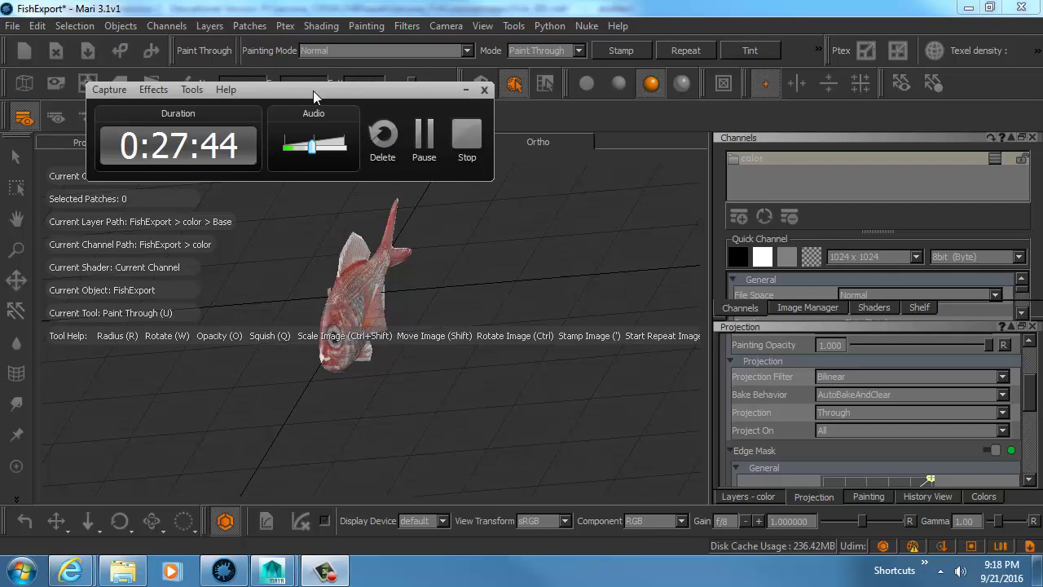
pyautogui.moveTo(316, 92); pyautogui.dragTo(816, 93)
pyautogui.click(965, 92)
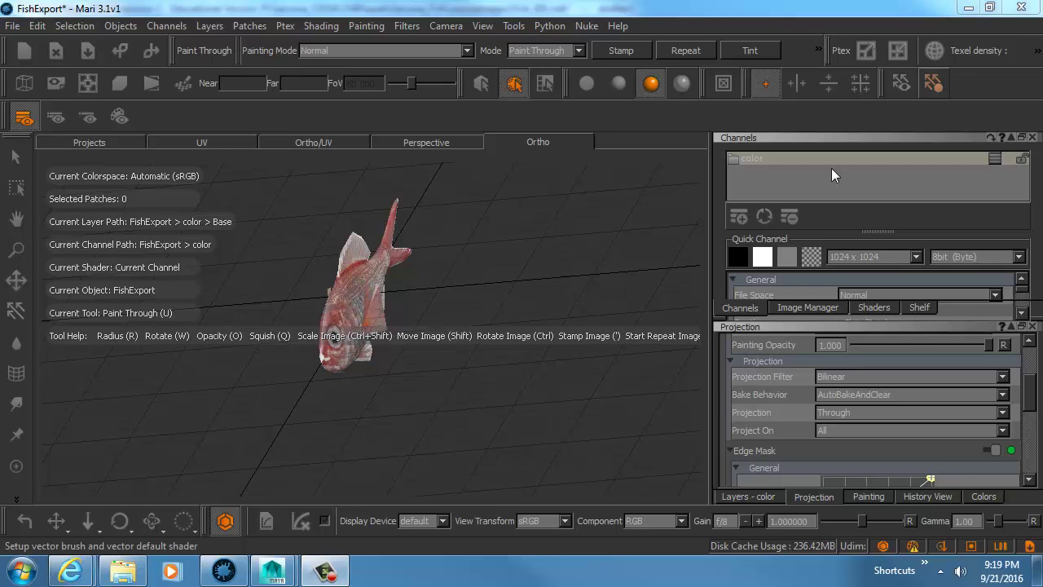
# - Turn the painted fish in the Ortho view and bring up the fish photo with the Paint Through tool
pyautogui.moveTo(345, 414)
pyautogui.keyDown('alt'); pyautogui.mouseDown()
pyautogui.moveTo(454, 415)
pyautogui.moveTo(565, 388)
pyautogui.moveTo(498, 381)
pyautogui.mouseUp(); pyautogui.keyUp('alt')
pyautogui.press('u')
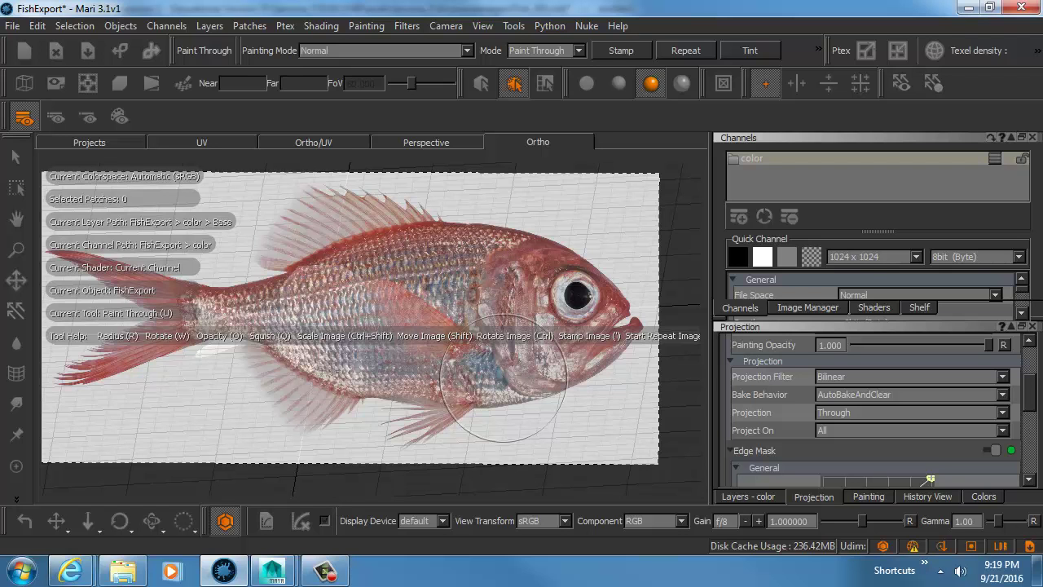
# - Switch to Maya and set the emitter's rate to 200 particles per second
pyautogui.moveTo(460, 430)
pyautogui.keyDown('alt'); pyautogui.mouseDown()
pyautogui.moveTo(413, 429)
pyautogui.moveTo(496, 408)
pyautogui.moveTo(624, 413)
pyautogui.moveTo(424, 434)
pyautogui.mouseUp(); pyautogui.keyUp('alt')
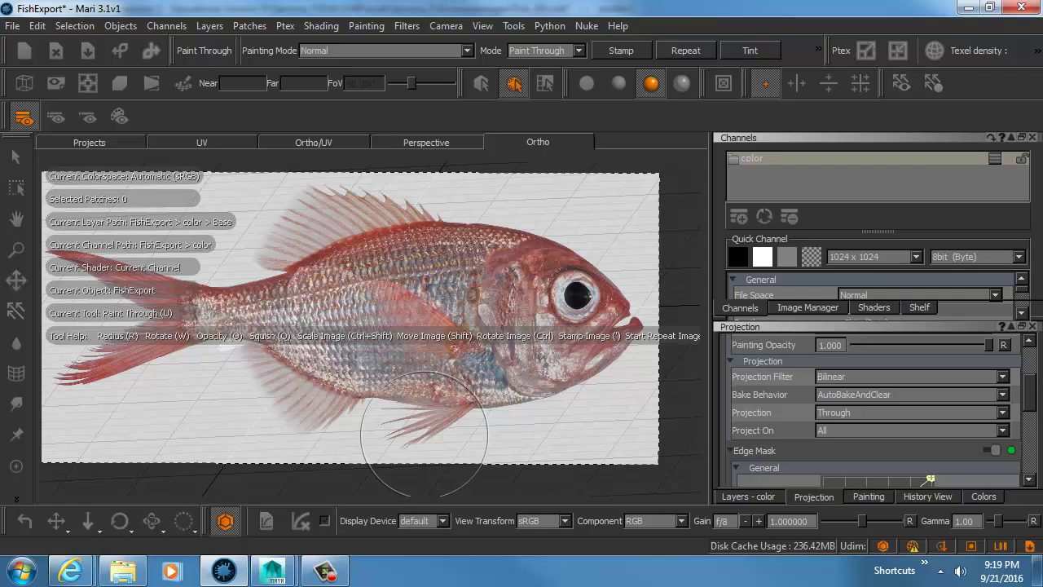
pyautogui.hotkey('alt', 'Tab')
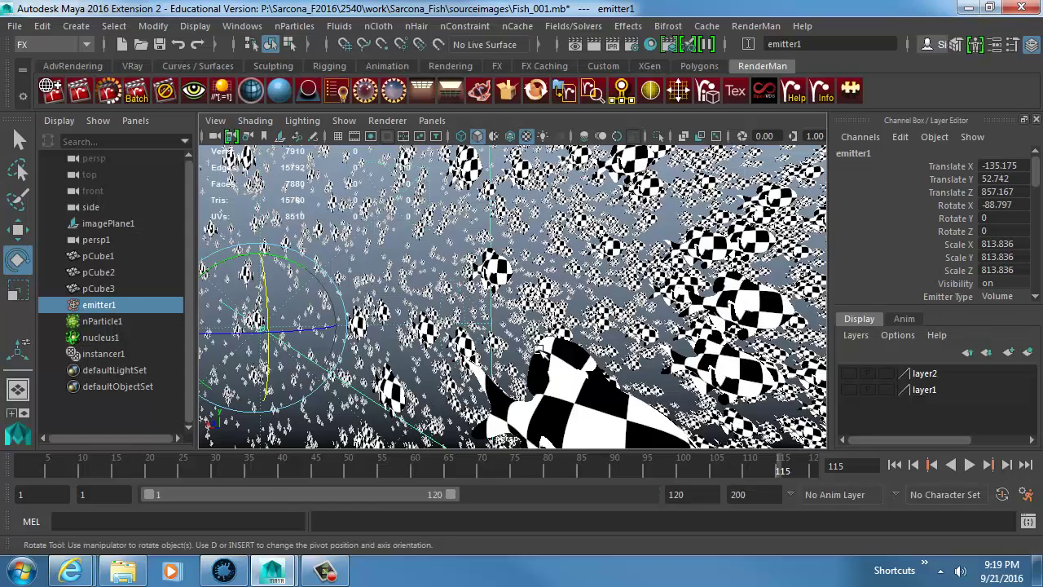
pyautogui.keyDown('alt'); pyautogui.moveTo(542, 353); pyautogui.dragTo(482, 354); pyautogui.keyUp('alt')
pyautogui.press('f')
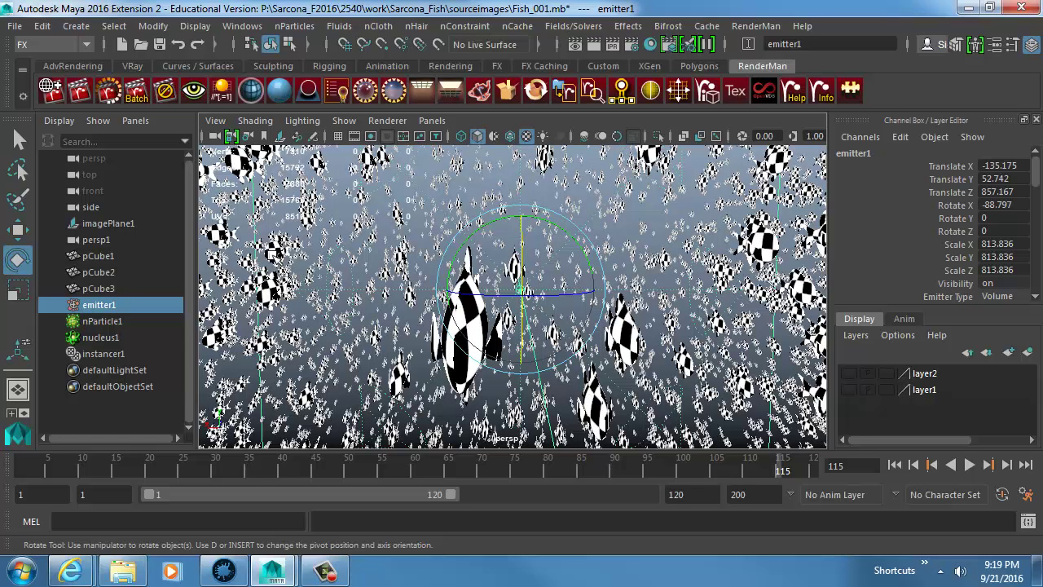
pyautogui.keyDown('alt'); pyautogui.moveTo(522, 206); pyautogui.dragTo(367, 163, button='middle'); pyautogui.keyUp('alt')
pyautogui.keyDown('alt'); pyautogui.moveTo(564, 324); pyautogui.dragTo(537, 278, button='middle'); pyautogui.keyUp('alt')
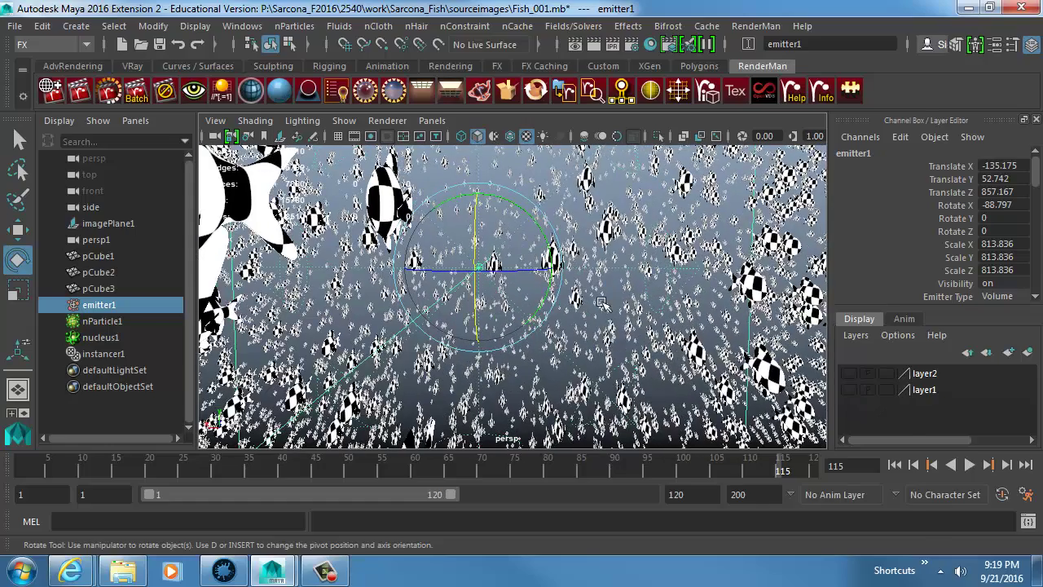
pyautogui.hotkey('ctrl', 'a')
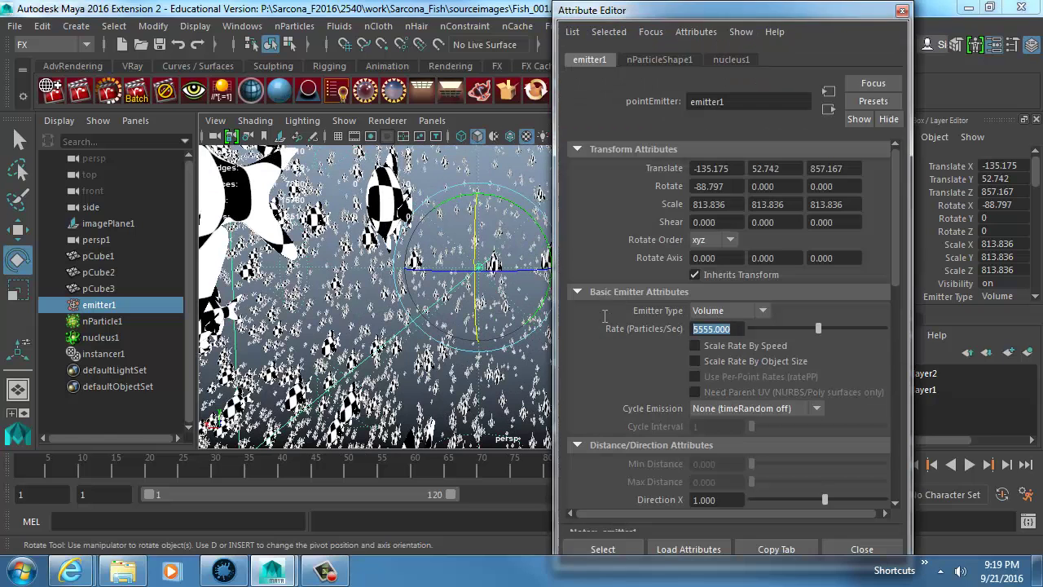
pyautogui.write('200')
pyautogui.press('Return')
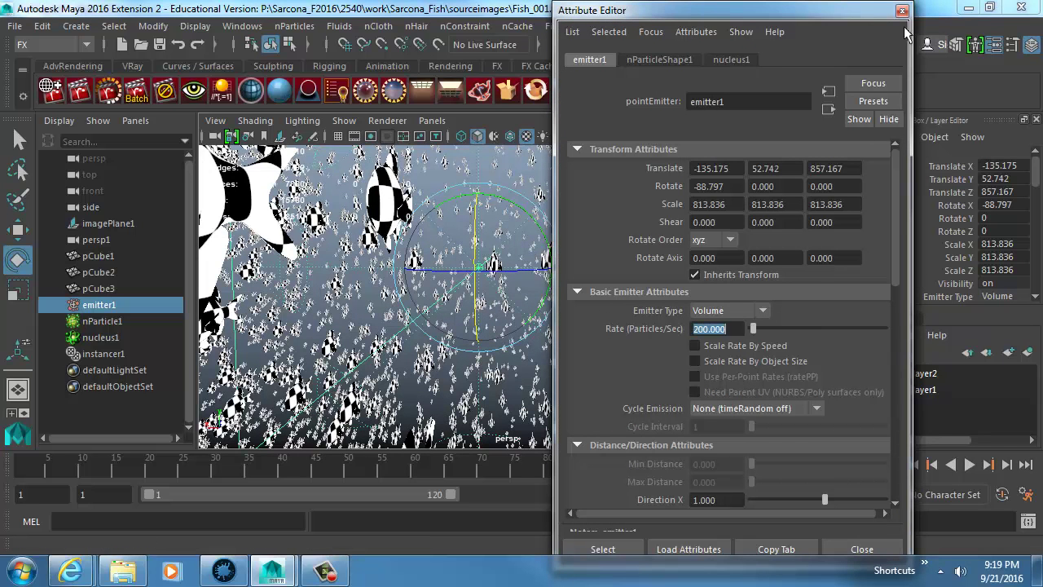
pyautogui.click(902, 10)
# - Set the emitter's Along Axis speed to 10 and play the simulation from the first frame
pyautogui.click(894, 465)
pyautogui.scroll(-3, 911, 253)
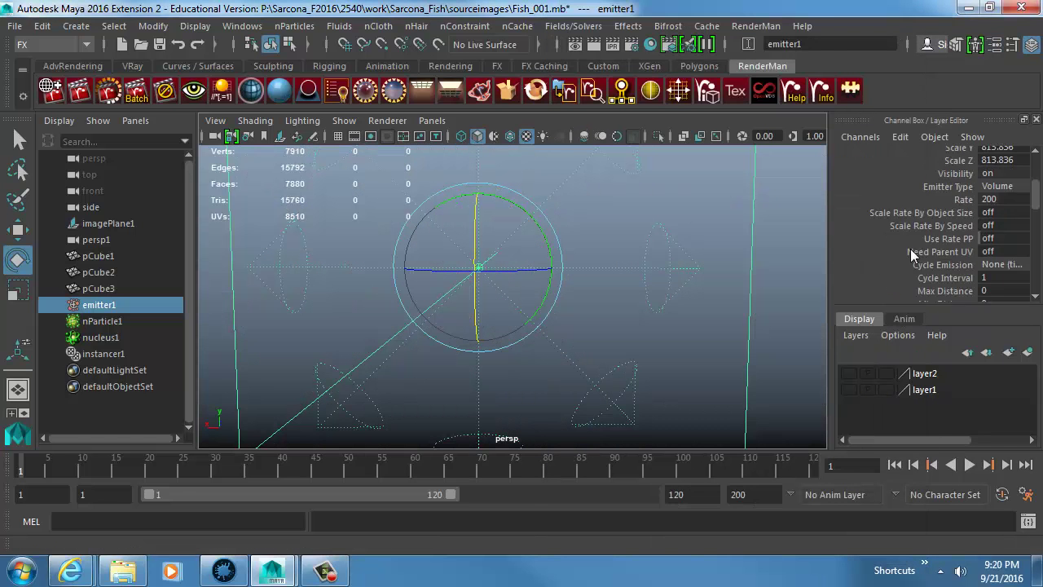
pyautogui.scroll(-5, 910, 248)
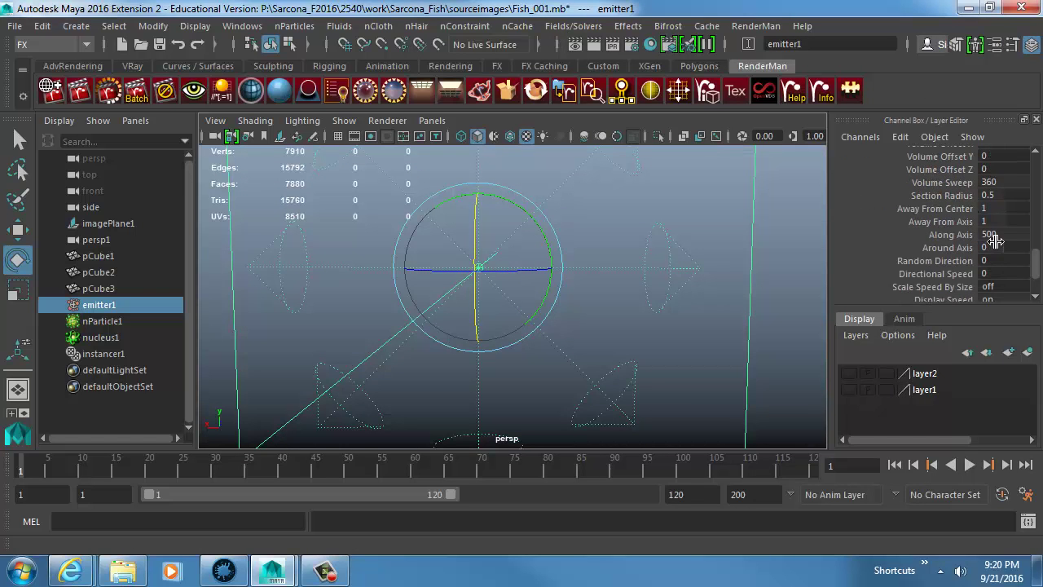
pyautogui.click(990, 235)
pyautogui.write('10')
pyautogui.press('Return')
pyautogui.keyDown('alt'); pyautogui.moveTo(516, 302); pyautogui.dragTo(625, 328); pyautogui.keyUp('alt')
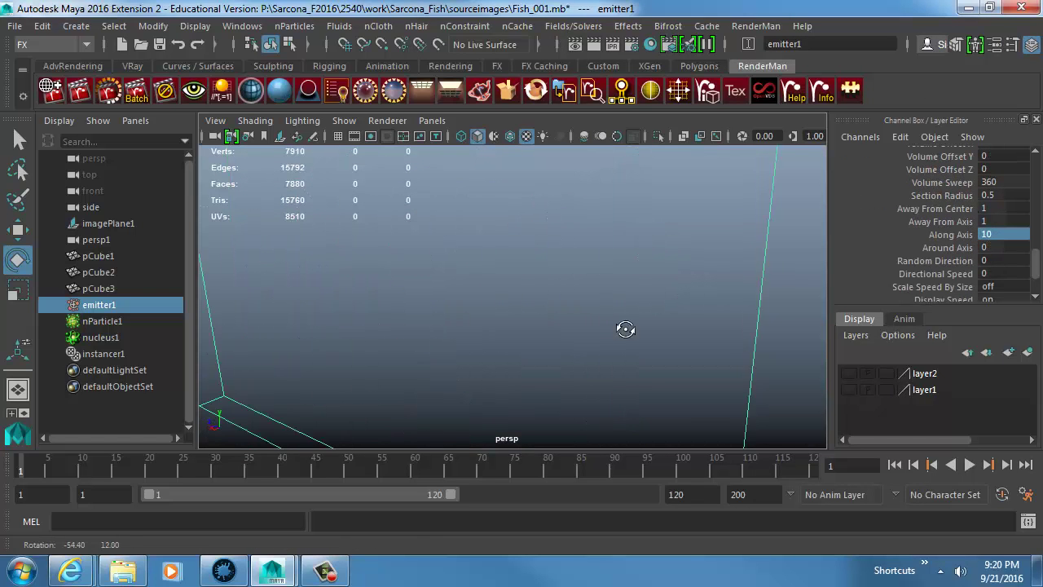
pyautogui.keyDown('alt'); pyautogui.moveTo(625, 329); pyautogui.dragTo(611, 326, button='middle'); pyautogui.keyUp('alt')
pyautogui.hotkey('alt', 'v')
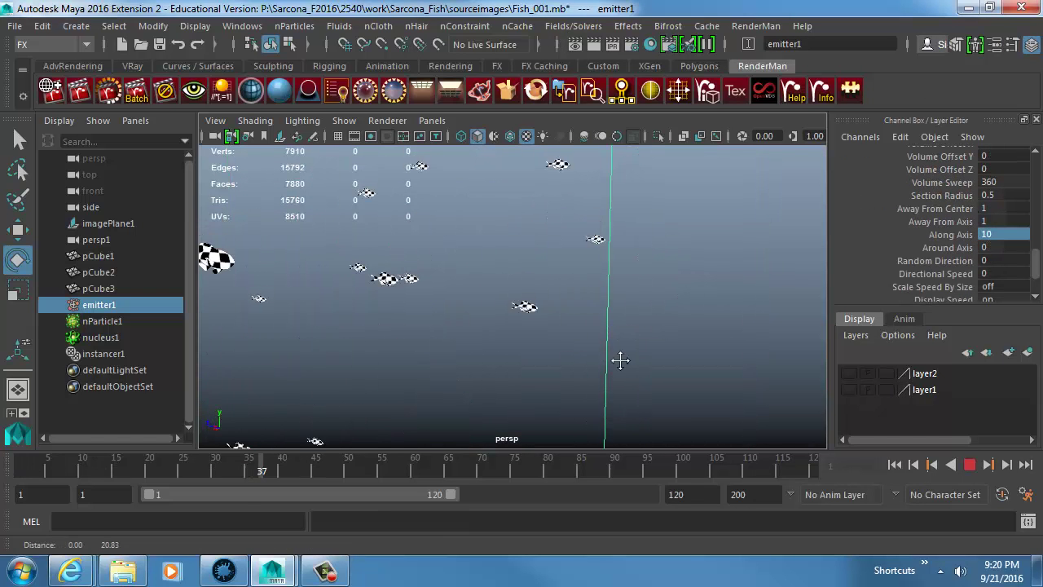
pyautogui.hotkey('alt', 'v')
pyautogui.hotkey('alt', 'shift', 'v')
# - Scale the emitter volume down uniformly to about 75.8 and play the simulation to check the fish spacing
pyautogui.press('r')
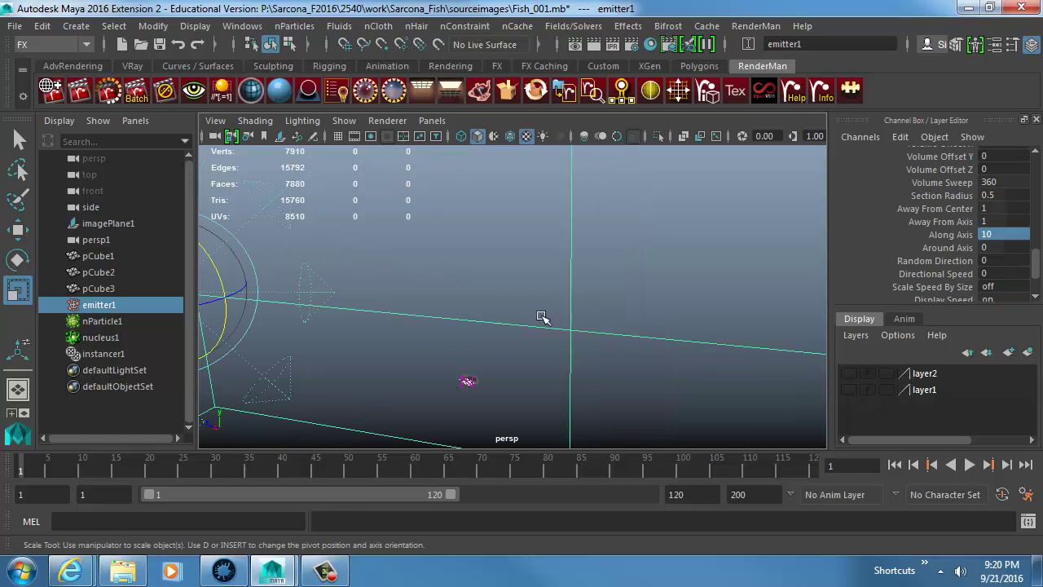
pyautogui.press('f')
pyautogui.keyDown('alt'); pyautogui.moveTo(552, 332); pyautogui.dragTo(432, 311, button='middle'); pyautogui.keyUp('alt')
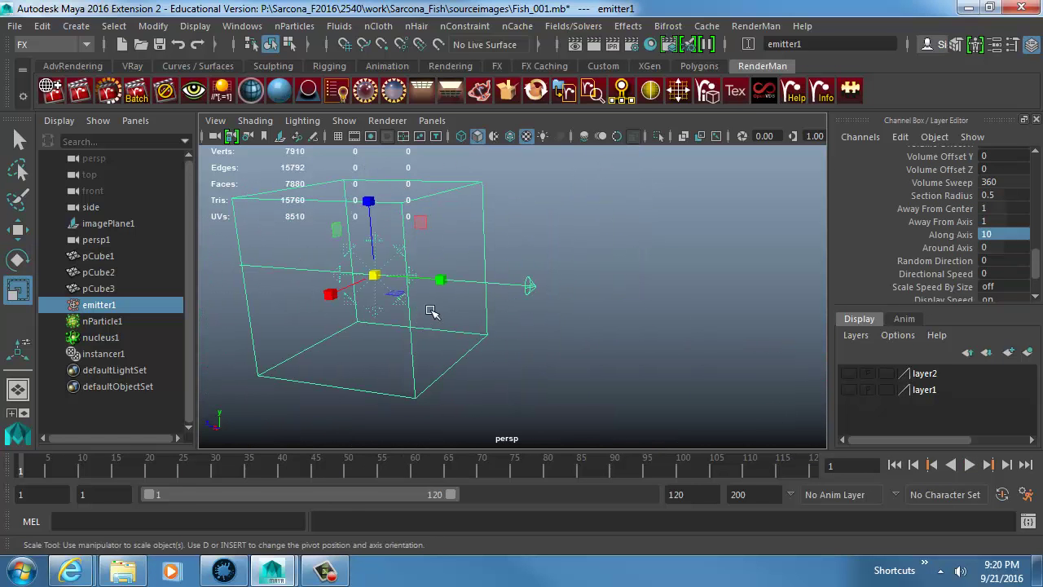
pyautogui.hotkey('alt', 'v')
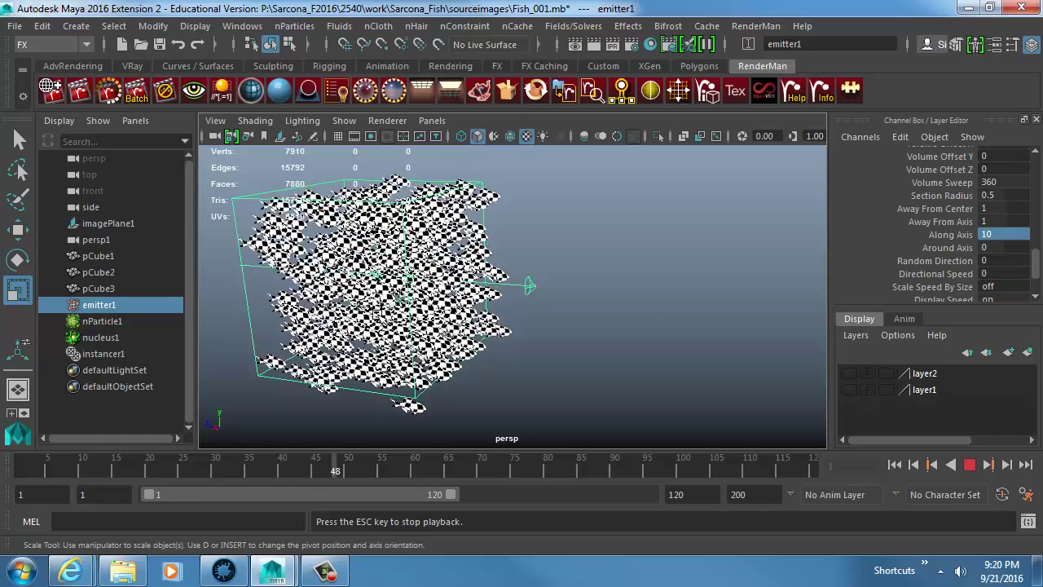
pyautogui.keyDown('alt'); pyautogui.moveTo(377, 313); pyautogui.dragTo(723, 342, button='right'); pyautogui.keyUp('alt')
pyautogui.keyDown('alt'); pyautogui.moveTo(326, 294); pyautogui.dragTo(530, 292, button='middle'); pyautogui.keyUp('alt')
pyautogui.hotkey('alt', 'v')
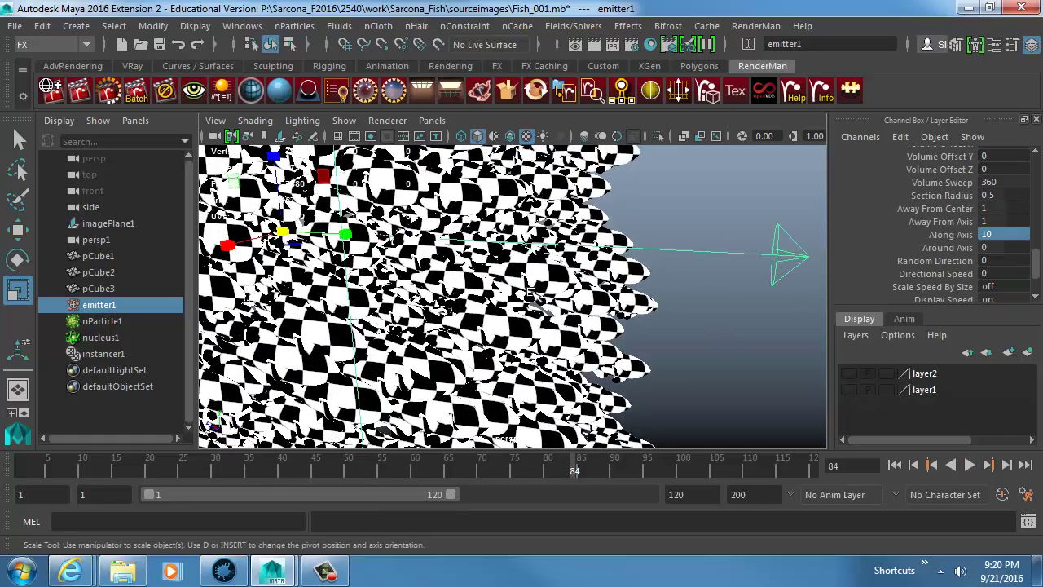
# - Show the fish in untextured shaded display with the default material while playing the simulation
pyautogui.press('5')
pyautogui.keyDown('alt'); pyautogui.moveTo(559, 302); pyautogui.dragTo(468, 281); pyautogui.keyUp('alt')
pyautogui.click(269, 122)
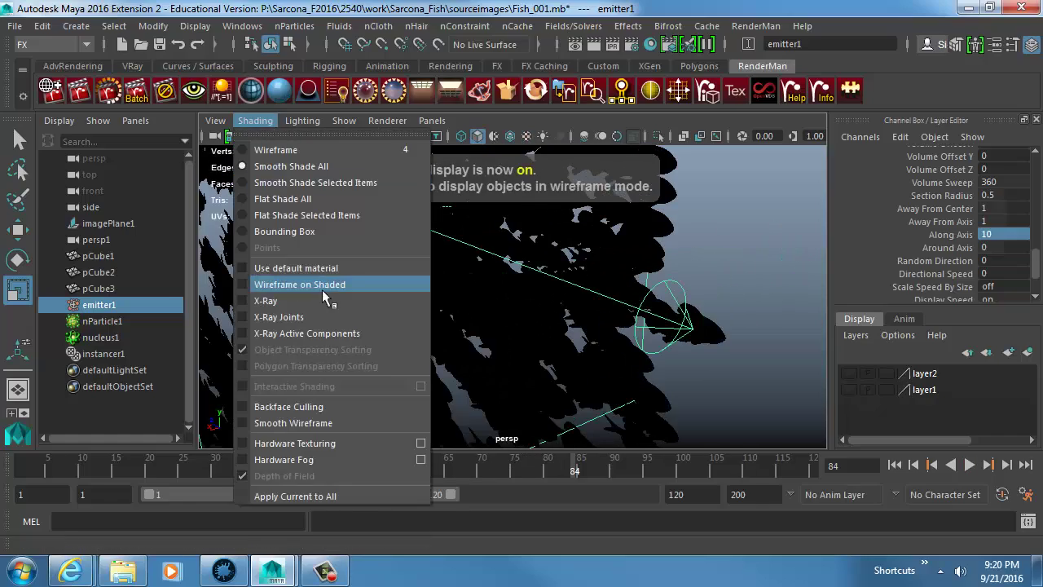
pyautogui.click(326, 272)
pyautogui.moveTo(534, 289)
pyautogui.keyDown('alt'); pyautogui.mouseDown()
pyautogui.moveTo(512, 291)
pyautogui.moveTo(539, 281)
pyautogui.mouseUp(); pyautogui.keyUp('alt')
pyautogui.hotkey('alt', 'v')
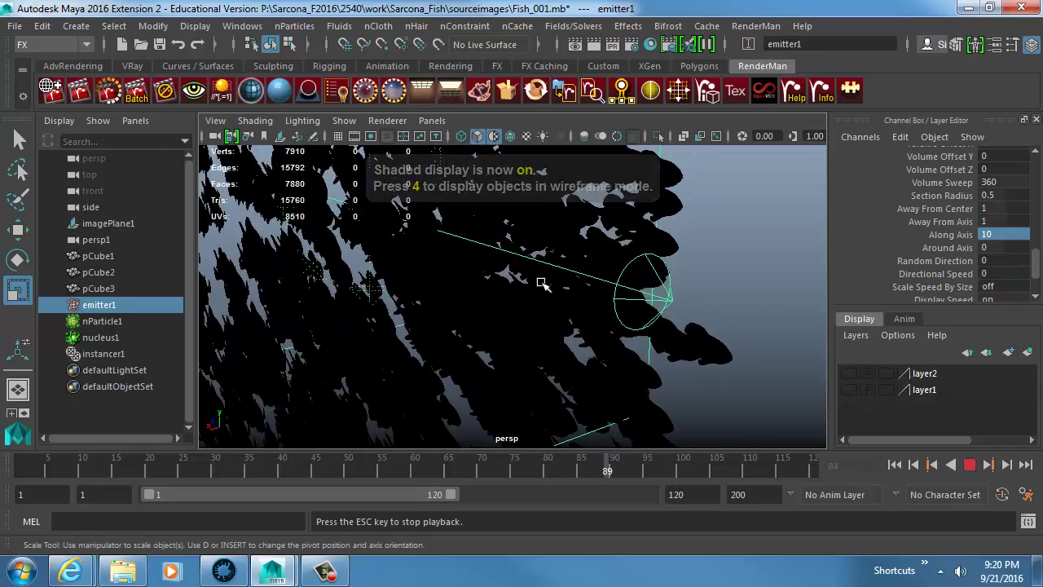
pyautogui.press('6')
pyautogui.press('5')
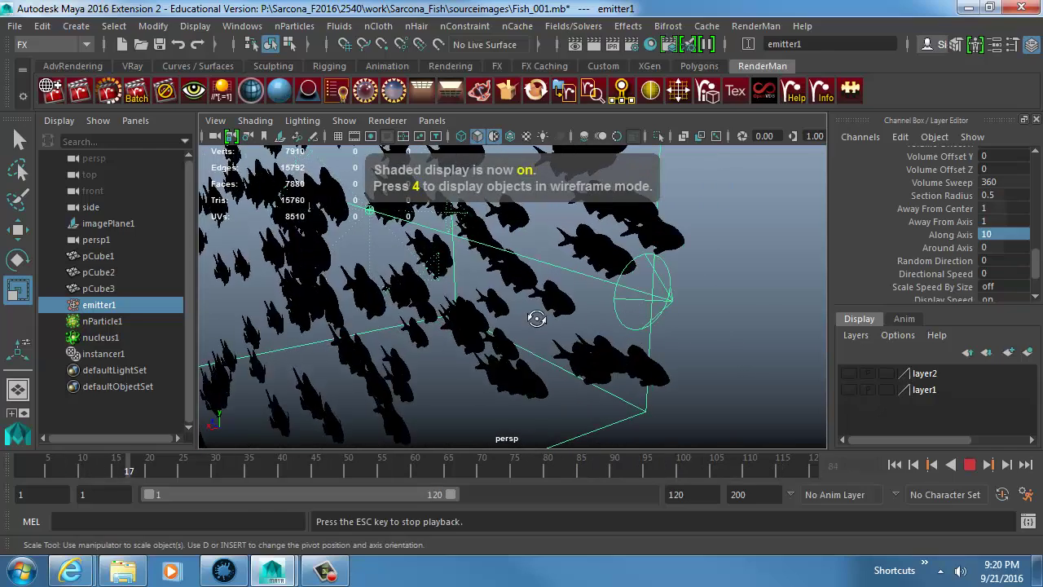
pyautogui.keyDown('alt'); pyautogui.moveTo(537, 319); pyautogui.dragTo(567, 315); pyautogui.keyUp('alt')
pyautogui.press('Escape')
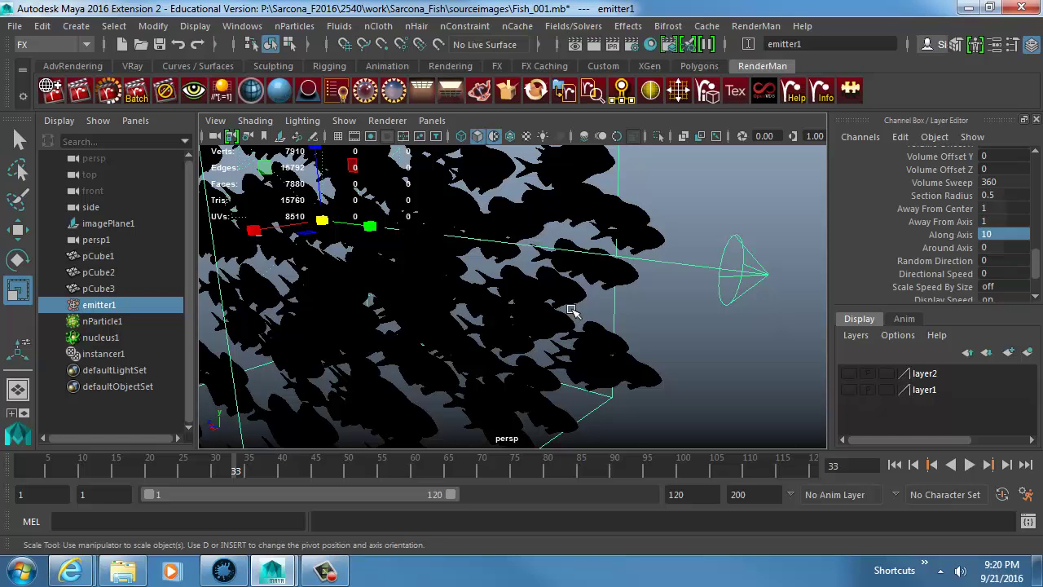
# - Frame the emitter, play the simulation to examine the swimming school from several angles, and return to the first frame
pyautogui.press('f')
pyautogui.keyDown('alt'); pyautogui.moveTo(570, 313); pyautogui.dragTo(477, 343); pyautogui.keyUp('alt')
pyautogui.keyDown('alt'); pyautogui.moveTo(478, 342); pyautogui.dragTo(661, 324, button='right'); pyautogui.keyUp('alt')
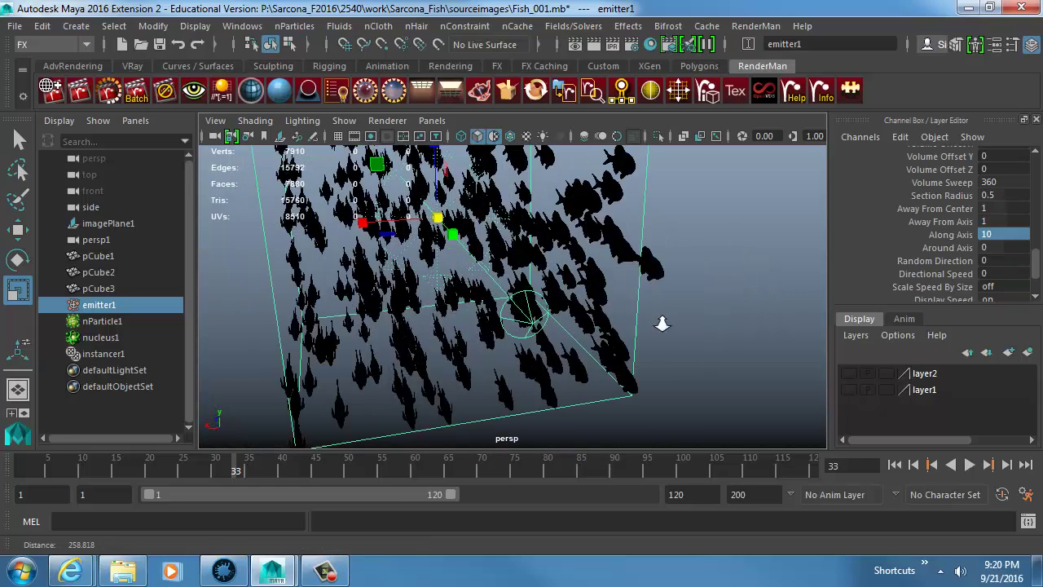
pyautogui.hotkey('alt', 'v')
pyautogui.keyDown('alt'); pyautogui.moveTo(492, 356); pyautogui.dragTo(667, 291); pyautogui.keyUp('alt')
pyautogui.keyDown('alt'); pyautogui.moveTo(667, 291); pyautogui.dragTo(244, 231, button='right'); pyautogui.keyUp('alt')
pyautogui.hotkey('alt', 'v')
pyautogui.click(895, 466)
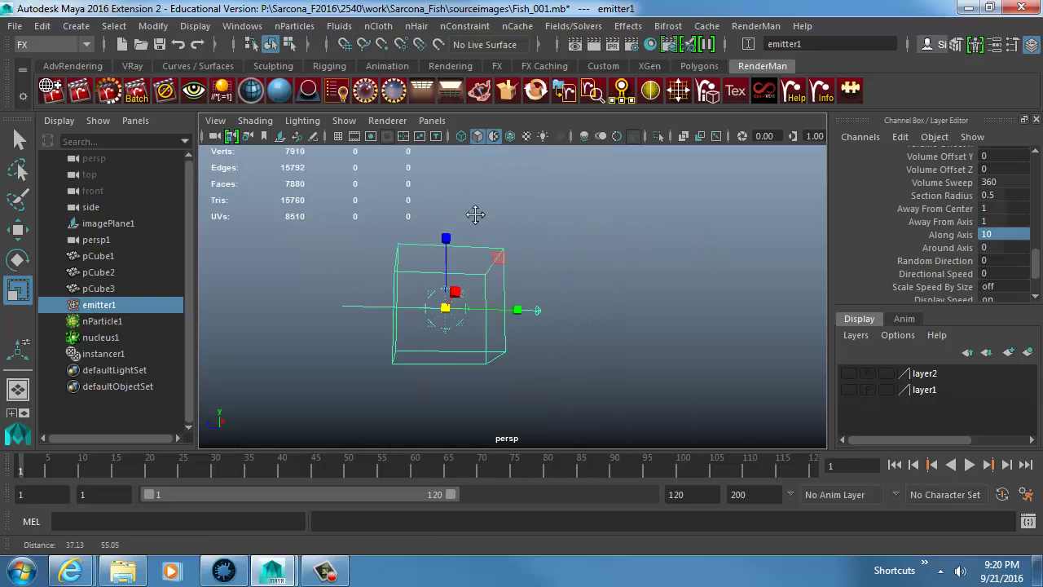
# - Rotate the emitter to about -39.3 degrees in X, set Along Axis to 125 and play the simulation
pyautogui.press('e')
pyautogui.moveTo(371, 376); pyautogui.dragTo(341, 373)
pyautogui.click(987, 231)
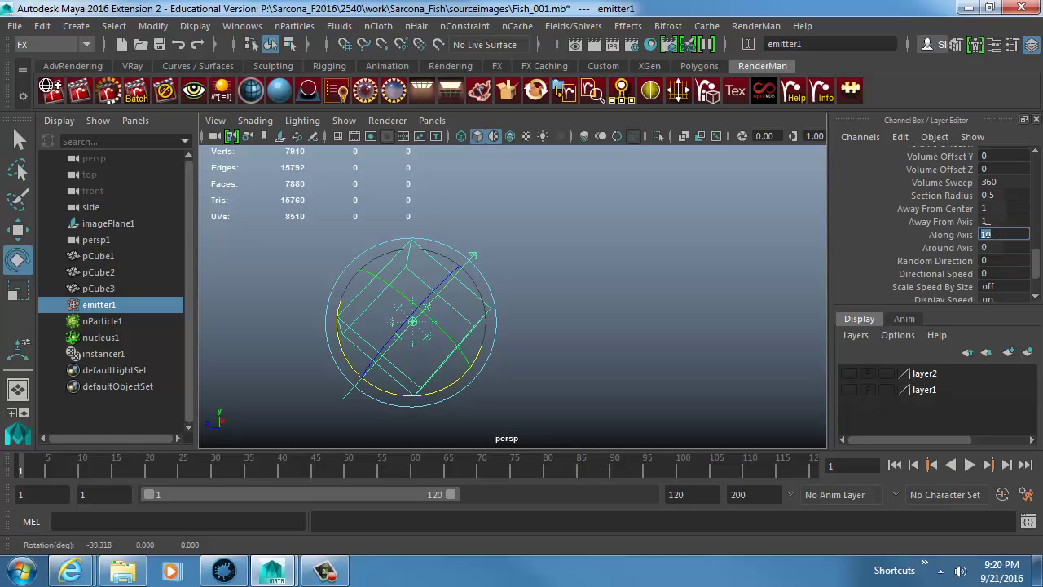
pyautogui.write('125')
pyautogui.press('Return')
pyautogui.keyDown('alt'); pyautogui.moveTo(616, 246); pyautogui.dragTo(496, 295, button='right'); pyautogui.keyUp('alt')
pyautogui.keyDown('alt'); pyautogui.moveTo(497, 295); pyautogui.dragTo(465, 334); pyautogui.keyUp('alt')
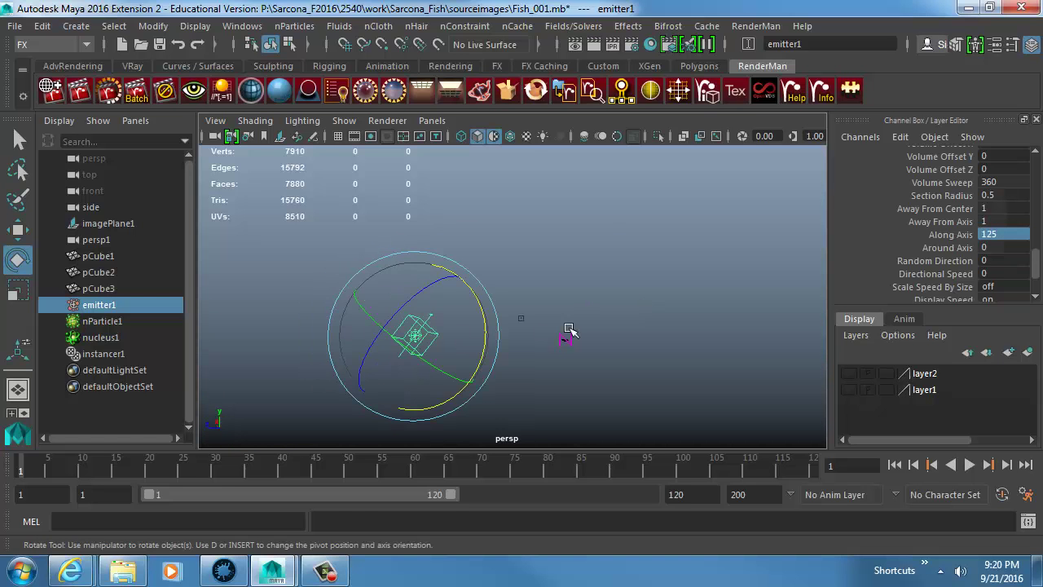
pyautogui.hotkey('alt', 'v')
pyautogui.press('Escape')
# - Set the emitter's rate to 10 particles per second
pyautogui.scroll(-5, 1004, 235)
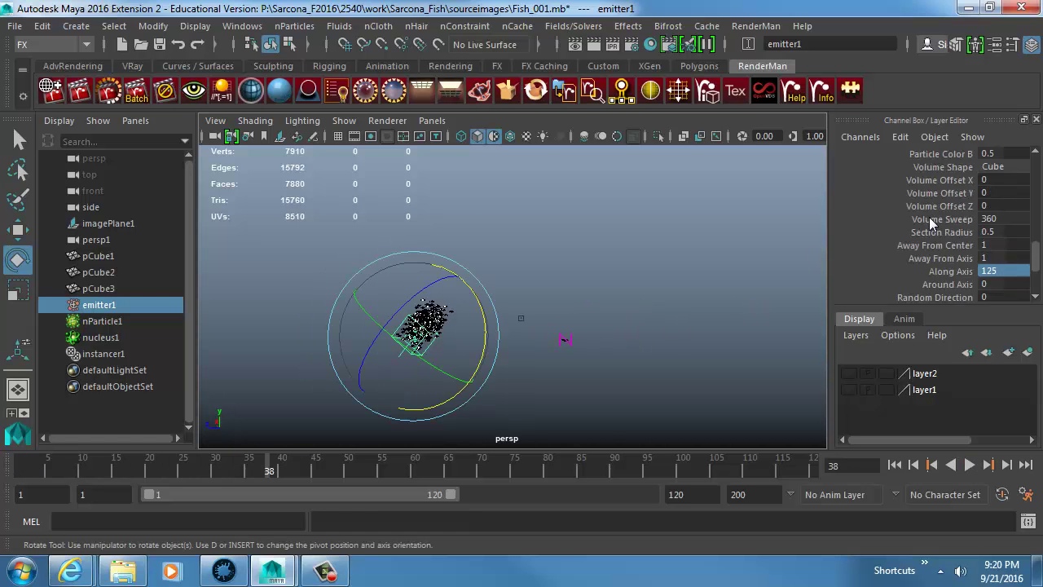
pyautogui.scroll(3, 1002, 220)
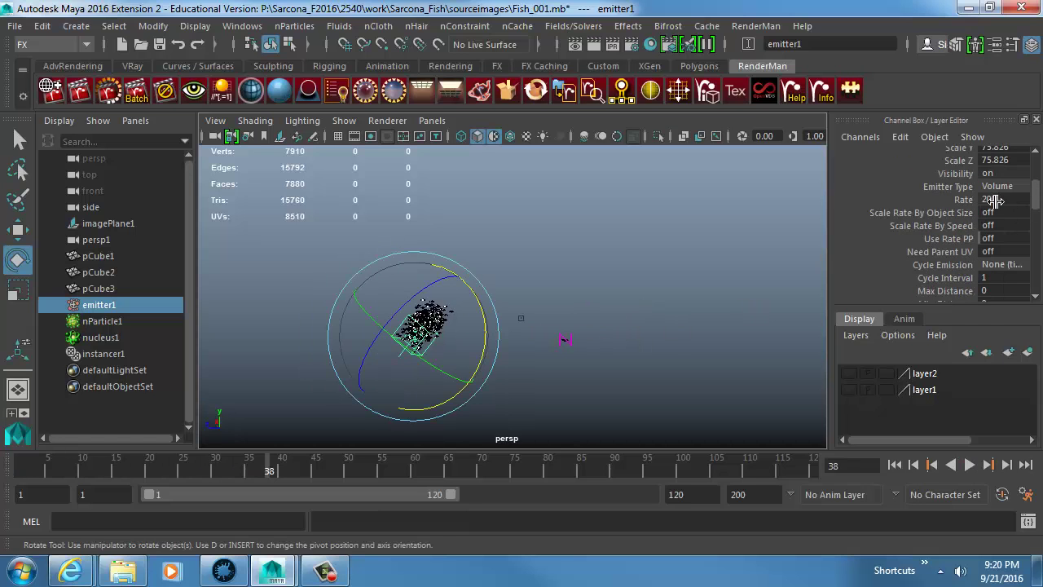
pyautogui.click(994, 201)
pyautogui.write('10')
pyautogui.press('Return')
# - Set the emitter's Along Axis speed to 12500 and play the simulation from the first frame
pyautogui.scroll(-6, 960, 254)
pyautogui.scroll(-5, 962, 255)
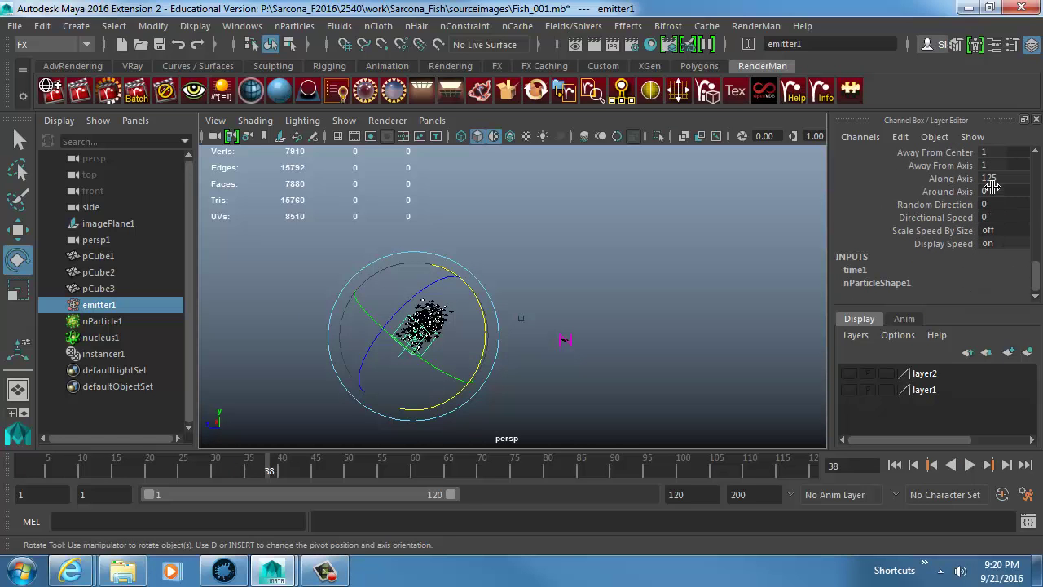
pyautogui.doubleClick(1001, 178)
pyautogui.write('12500')
pyautogui.press('Return')
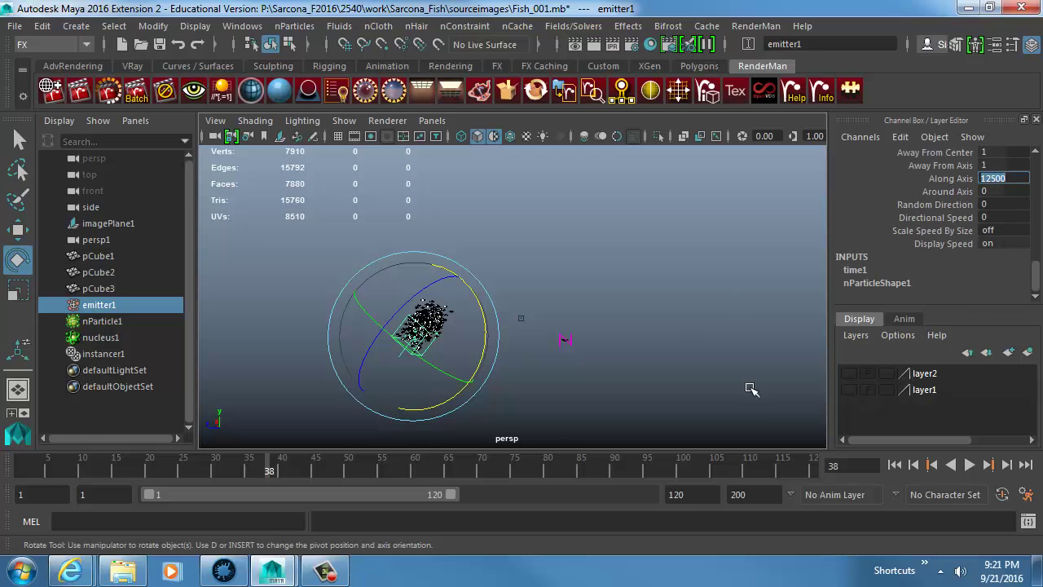
pyautogui.click(915, 465)
pyautogui.click(895, 466)
pyautogui.hotkey('alt', 'v')
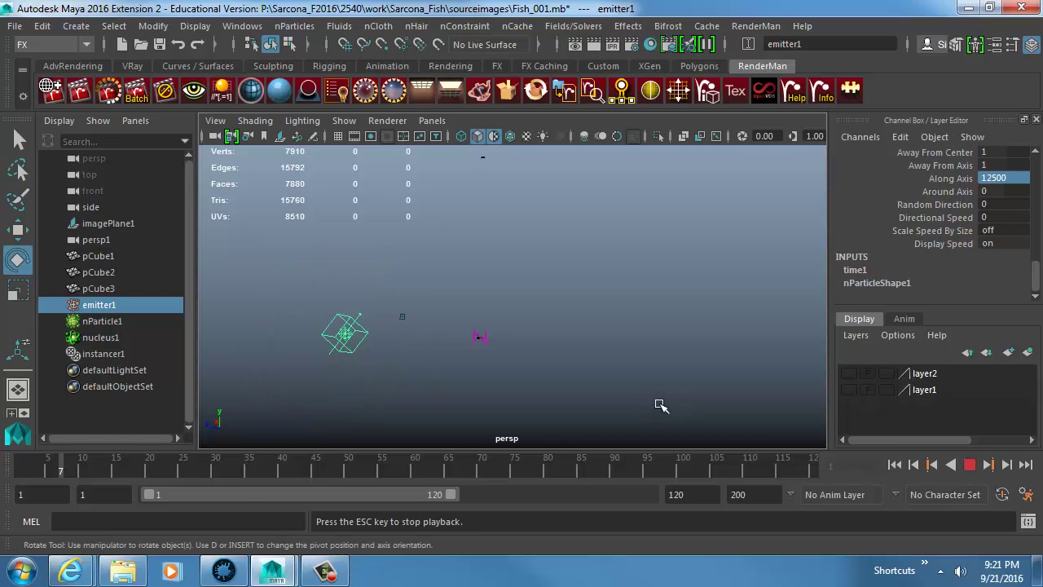
# - Set the emitter's Along Axis speed to 1250 and play the simulation
pyautogui.doubleClick(999, 178)
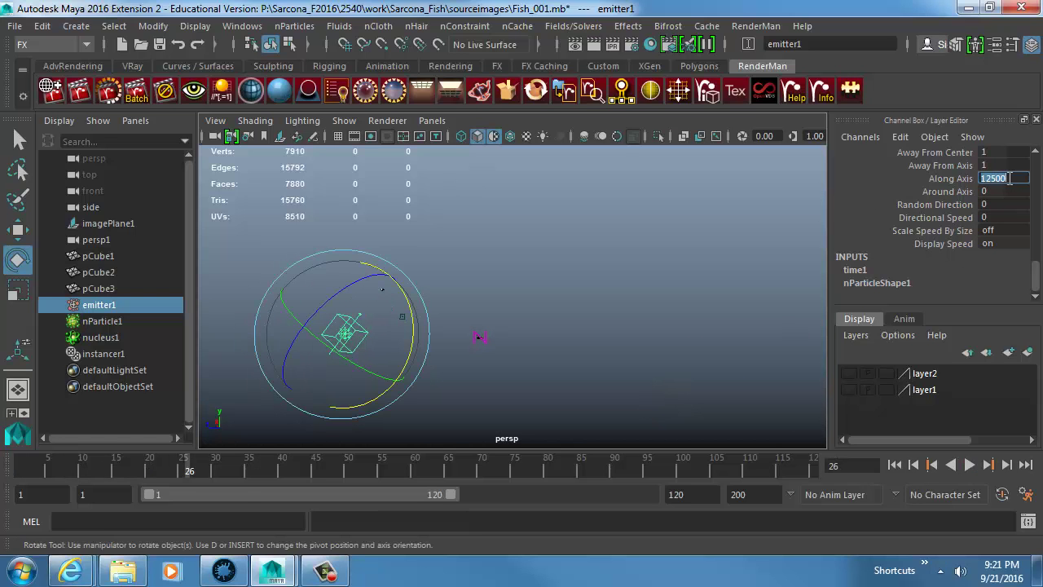
pyautogui.press('BackSpace')
pyautogui.write('1250')
pyautogui.press('Return')
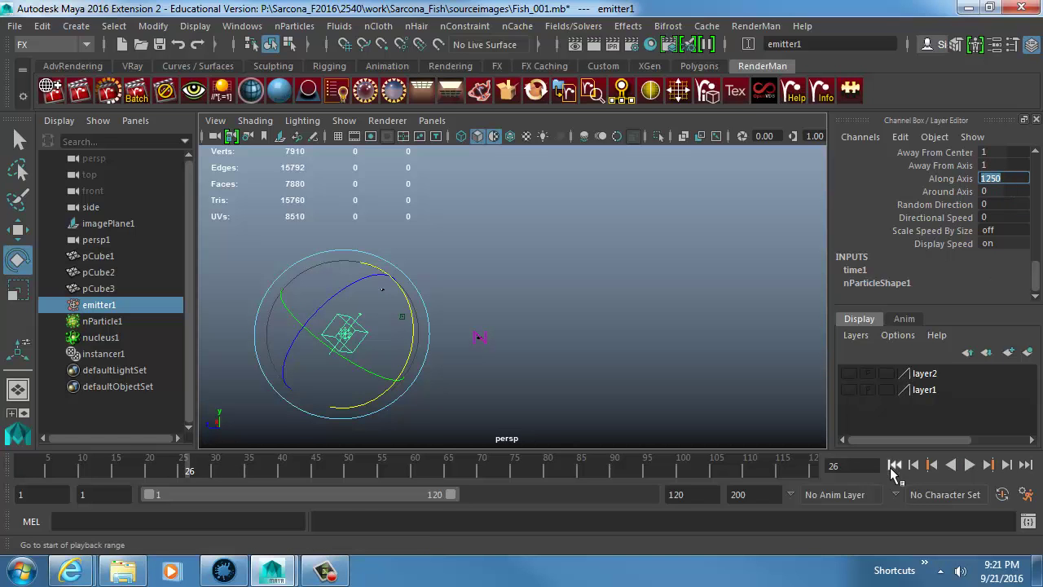
pyautogui.click(970, 465)
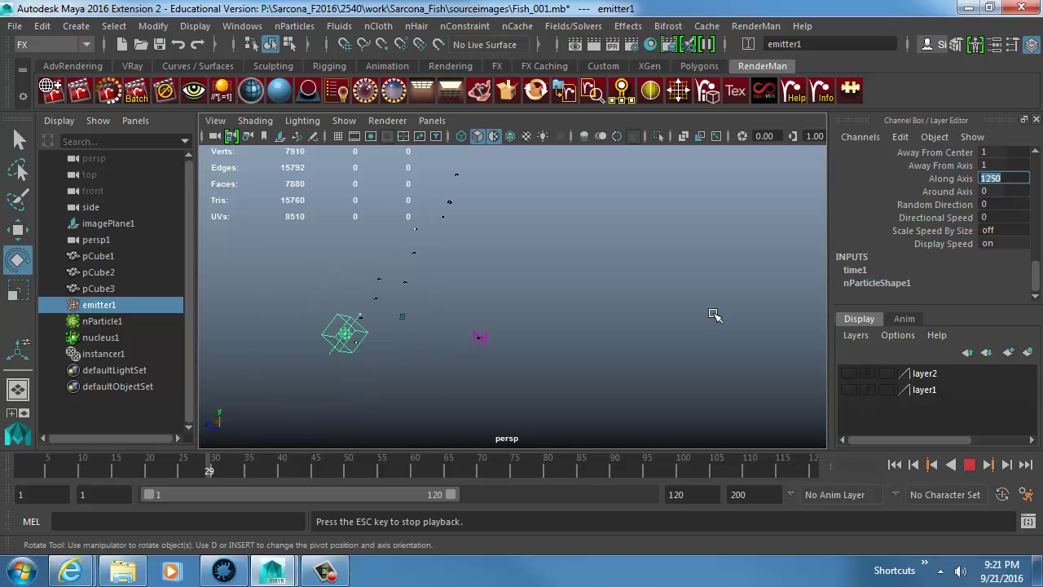
# - Examine the stream of fish leaving the emitter from several angles and stop the playback
pyautogui.keyDown('alt'); pyautogui.moveTo(644, 283); pyautogui.dragTo(587, 319); pyautogui.keyUp('alt')
pyautogui.keyDown('alt'); pyautogui.moveTo(587, 319); pyautogui.dragTo(559, 318, button='middle'); pyautogui.keyUp('alt')
pyautogui.keyDown('alt'); pyautogui.moveTo(558, 318); pyautogui.dragTo(595, 317, button='right'); pyautogui.keyUp('alt')
pyautogui.keyDown('alt'); pyautogui.moveTo(595, 317); pyautogui.dragTo(572, 343, button='middle'); pyautogui.keyUp('alt')
pyautogui.keyDown('alt'); pyautogui.moveTo(572, 343); pyautogui.dragTo(603, 342, button='right'); pyautogui.keyUp('alt')
pyautogui.moveTo(590, 340)
pyautogui.keyDown('alt'); pyautogui.mouseDown(button='middle')
pyautogui.moveTo(548, 336)
pyautogui.moveTo(600, 326)
pyautogui.mouseUp(button='middle'); pyautogui.keyUp('alt')
pyautogui.press('Escape')
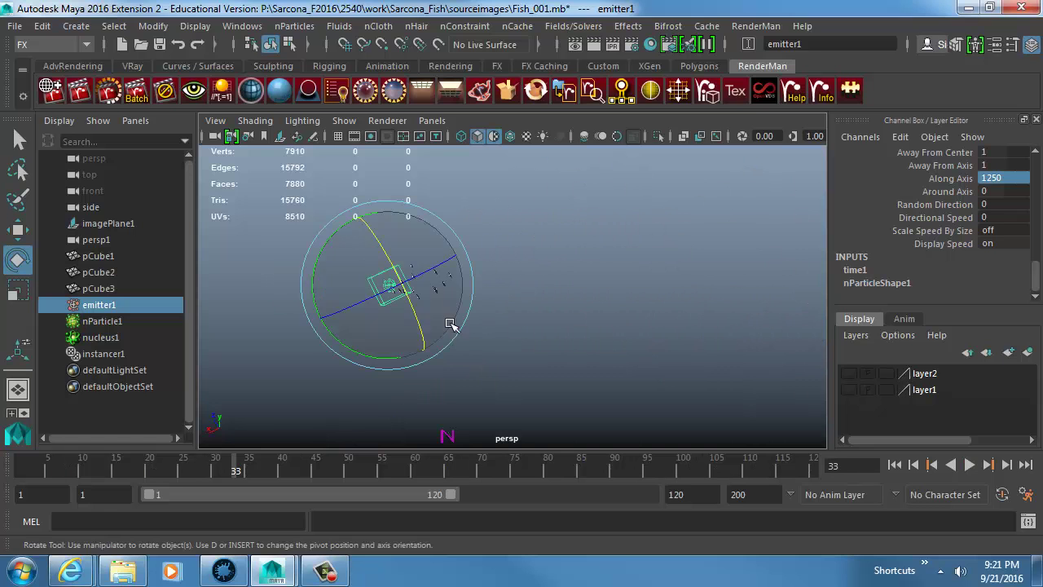
pyautogui.keyDown('alt'); pyautogui.moveTo(437, 337); pyautogui.dragTo(532, 302); pyautogui.keyUp('alt')
pyautogui.keyDown('alt'); pyautogui.moveTo(534, 367); pyautogui.dragTo(612, 294, button='middle'); pyautogui.keyUp('alt')
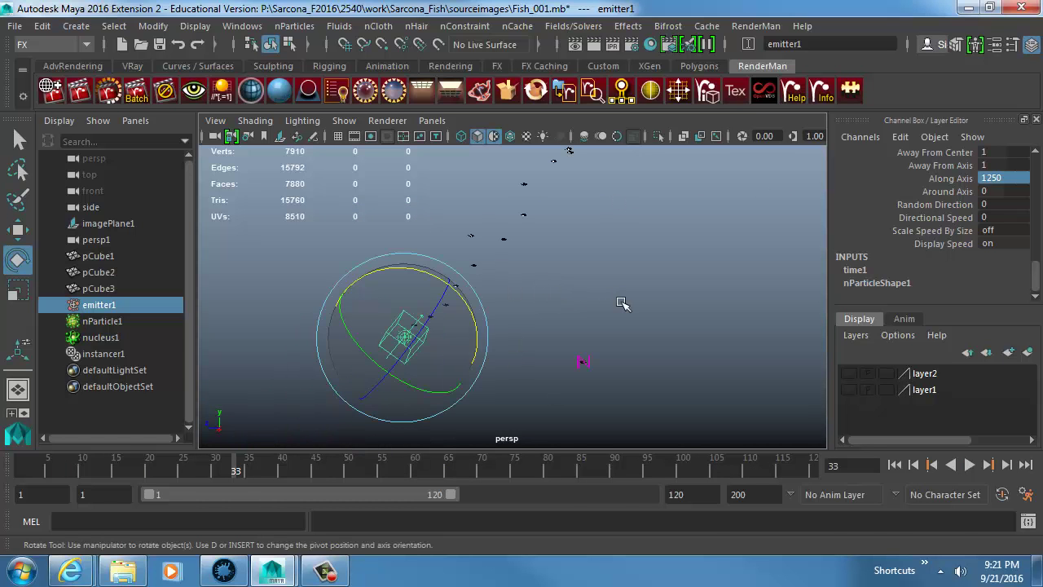
# - Turn the painted fish in Mari, and return to Maya to view one of the instanced fish up close
pyautogui.hotkey('alt', 'Tab')
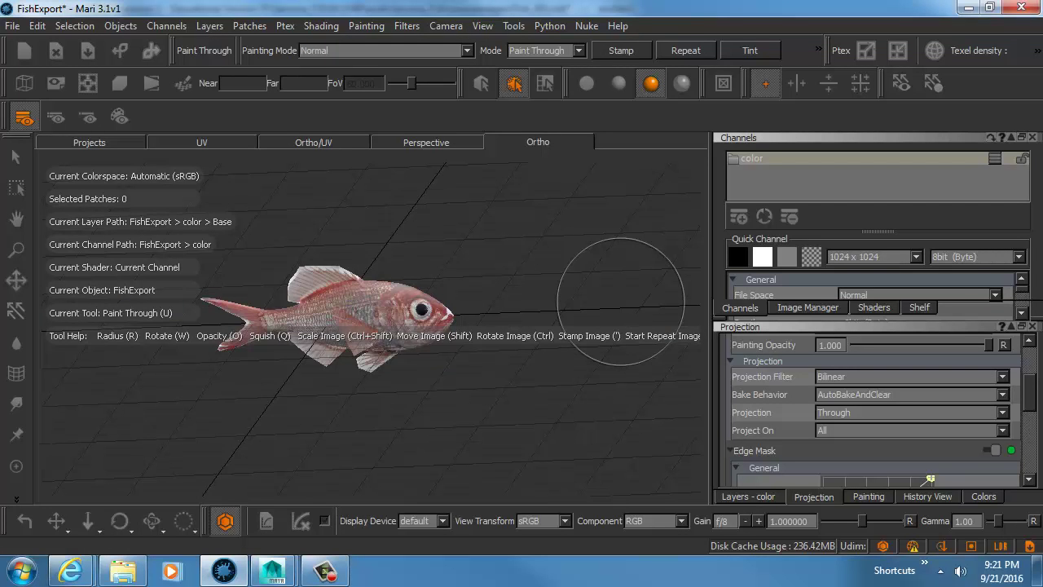
pyautogui.moveTo(400, 376)
pyautogui.keyDown('alt'); pyautogui.mouseDown()
pyautogui.moveTo(293, 407)
pyautogui.moveTo(163, 407)
pyautogui.moveTo(338, 363)
pyautogui.mouseUp(); pyautogui.keyUp('alt')
pyautogui.hotkey('alt', 'Tab')
pyautogui.moveTo(481, 183); pyautogui.dragTo(593, 347)
pyautogui.keyDown('ctrl'); pyautogui.keyDown('alt'); pyautogui.moveTo(482, 336); pyautogui.dragTo(583, 384); pyautogui.keyUp('alt'); pyautogui.keyUp('ctrl')
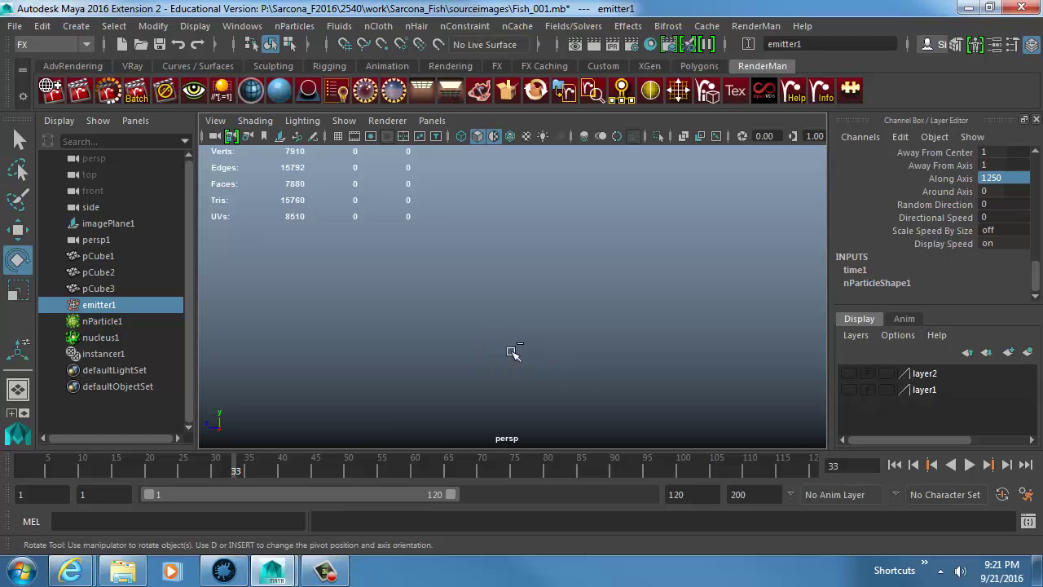
pyautogui.keyDown('alt'); pyautogui.moveTo(561, 358); pyautogui.dragTo(363, 323, button='right'); pyautogui.keyUp('alt')
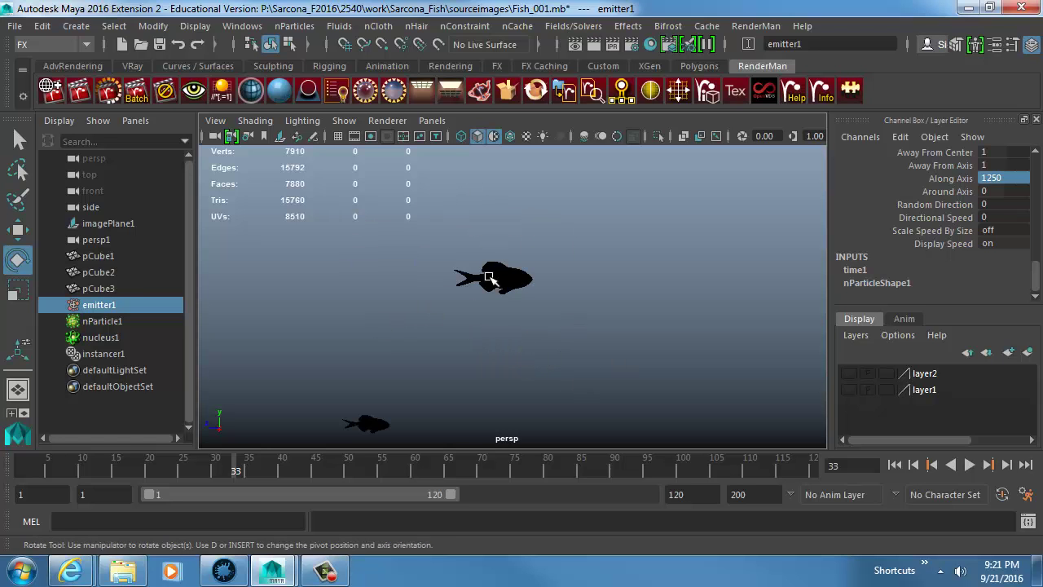